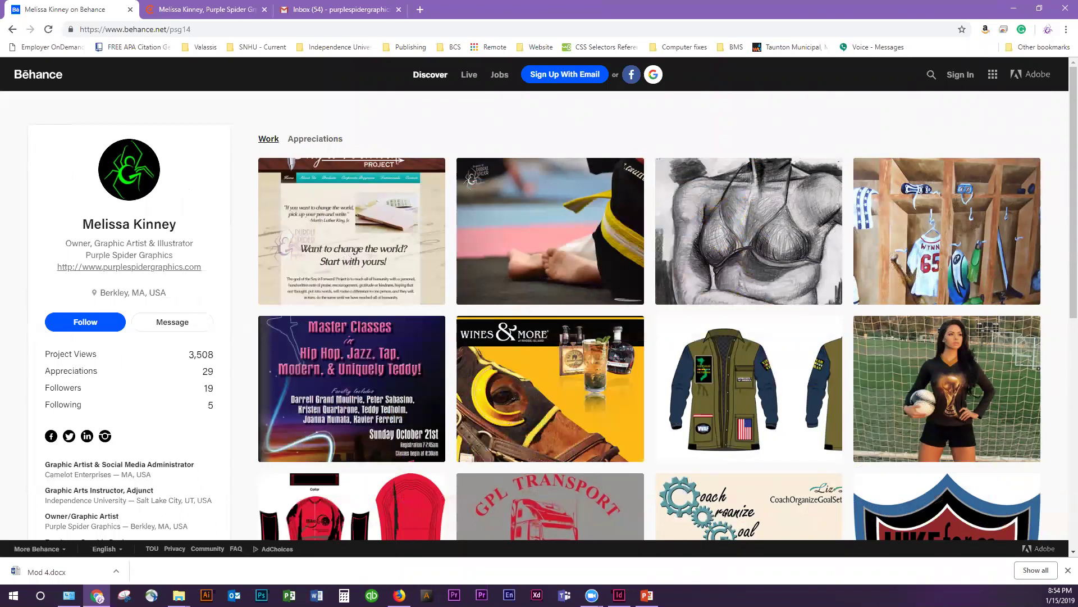
Bring the browser forward and switch between the designer's Behance profile and Coroflot portfolio tabs
{"action": "key", "text": "alt+Tab"}
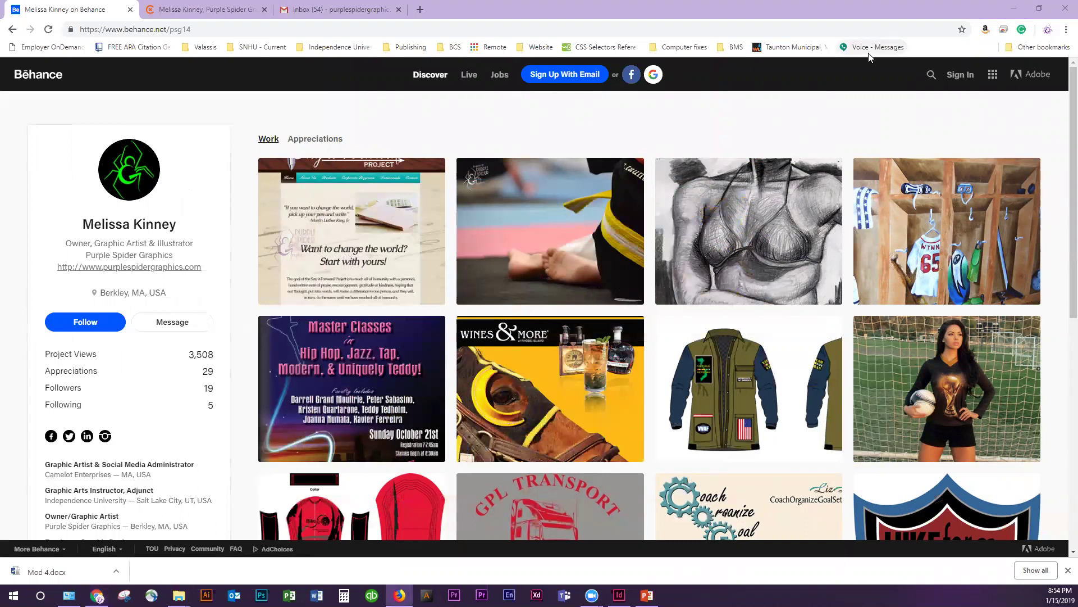
{"action": "left_click", "coordinate": [604, 12]}
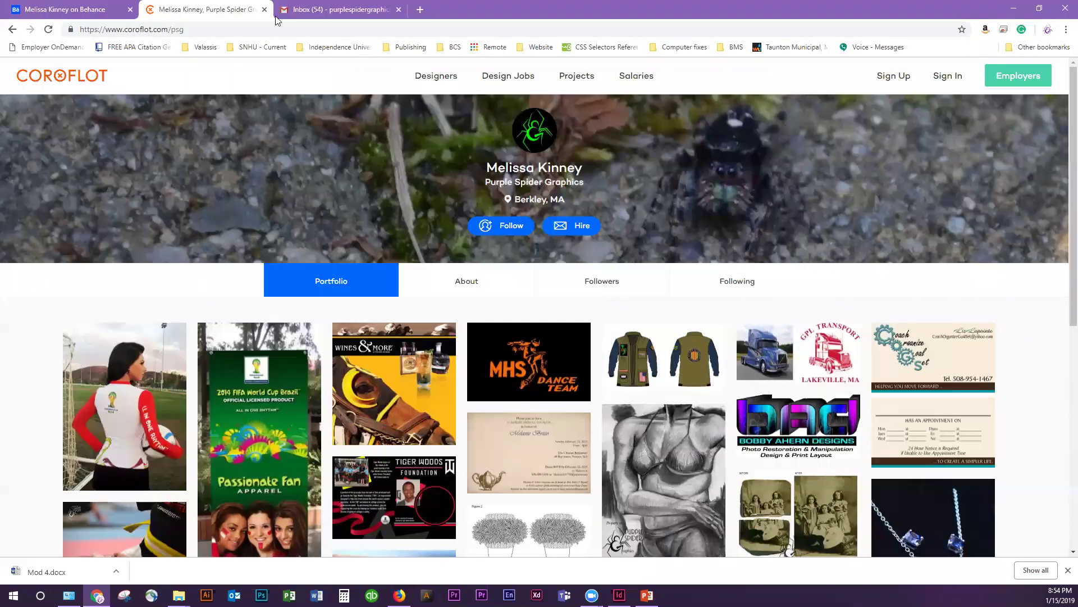
{"action": "left_click", "coordinate": [244, 11]}
{"action": "key", "text": "ctrl+shift+Tab"}
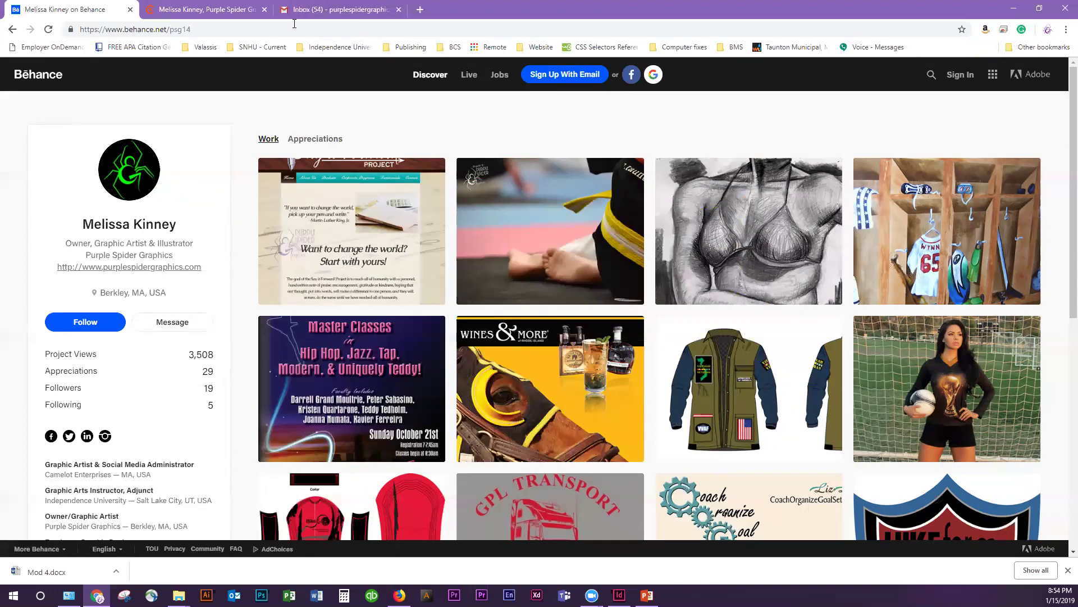
{"action": "left_click", "coordinate": [180, 8]}
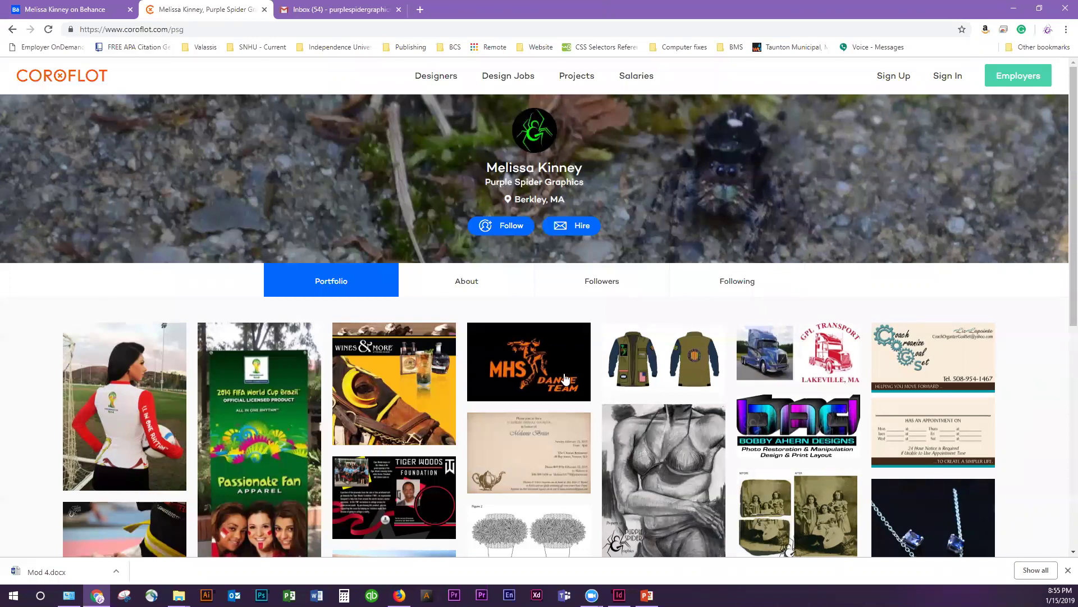
{"action": "scroll", "coordinate": [528, 393], "scroll_direction": "down", "scroll_amount": 3}
{"action": "scroll", "coordinate": [718, 353], "scroll_direction": "up", "scroll_amount": 2}
{"action": "scroll", "coordinate": [718, 352], "scroll_direction": "up", "scroll_amount": 1}
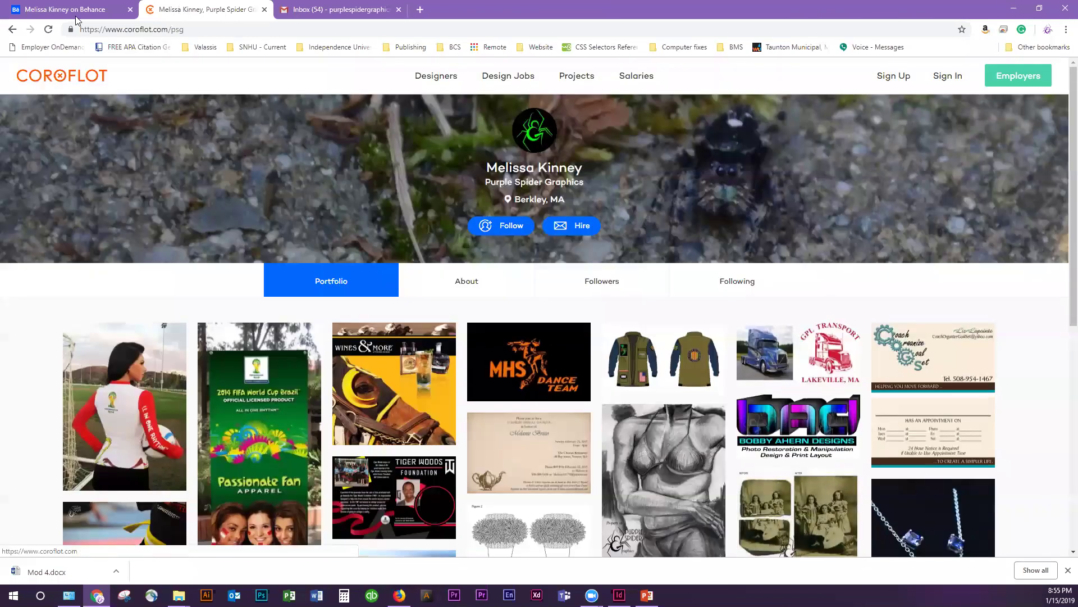
{"action": "key", "text": "ctrl+shift+Tab"}
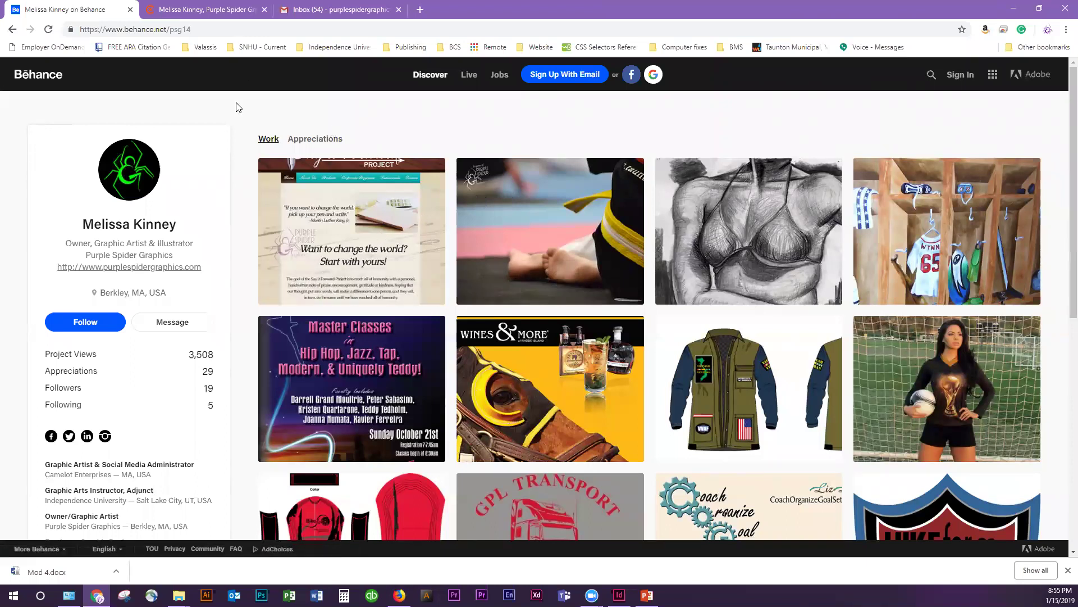
{"action": "left_click", "coordinate": [191, 9]}
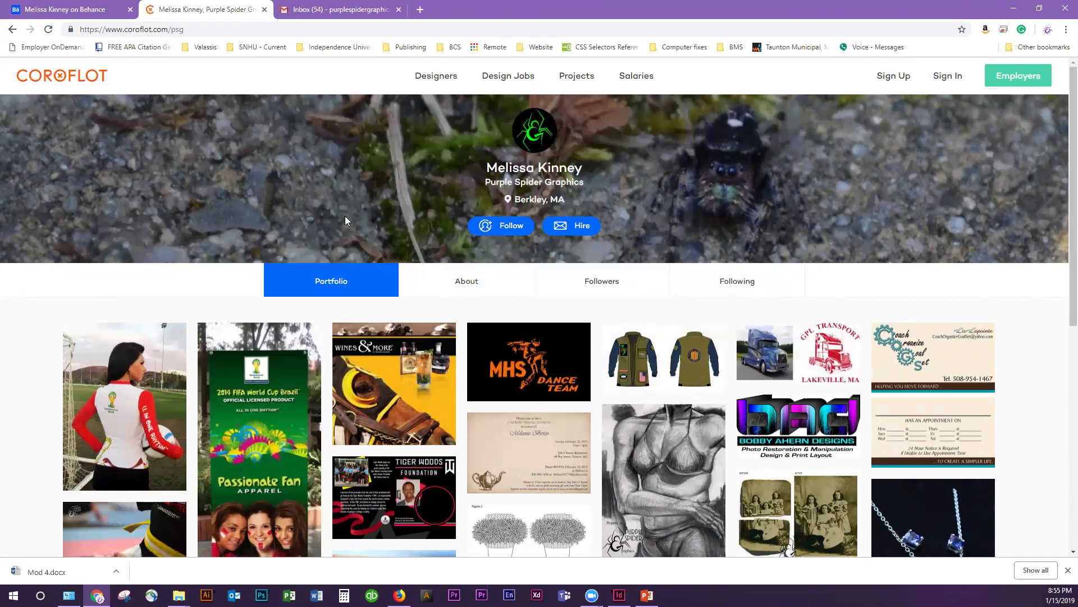
{"action": "scroll", "coordinate": [227, 256], "scroll_direction": "down", "scroll_amount": 4}
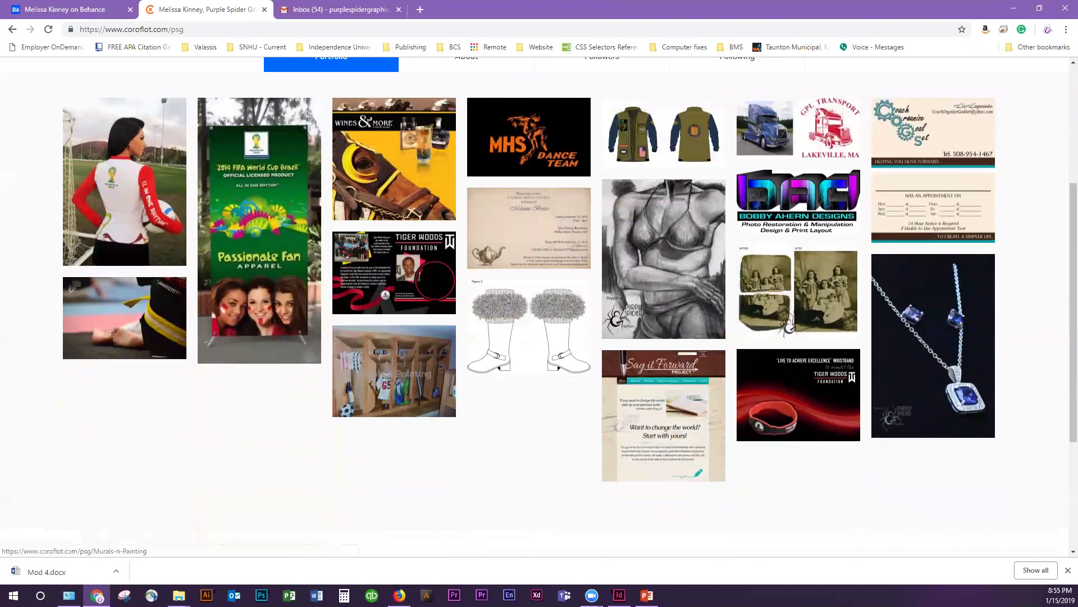
{"action": "scroll", "coordinate": [368, 506], "scroll_direction": "up", "scroll_amount": 1}
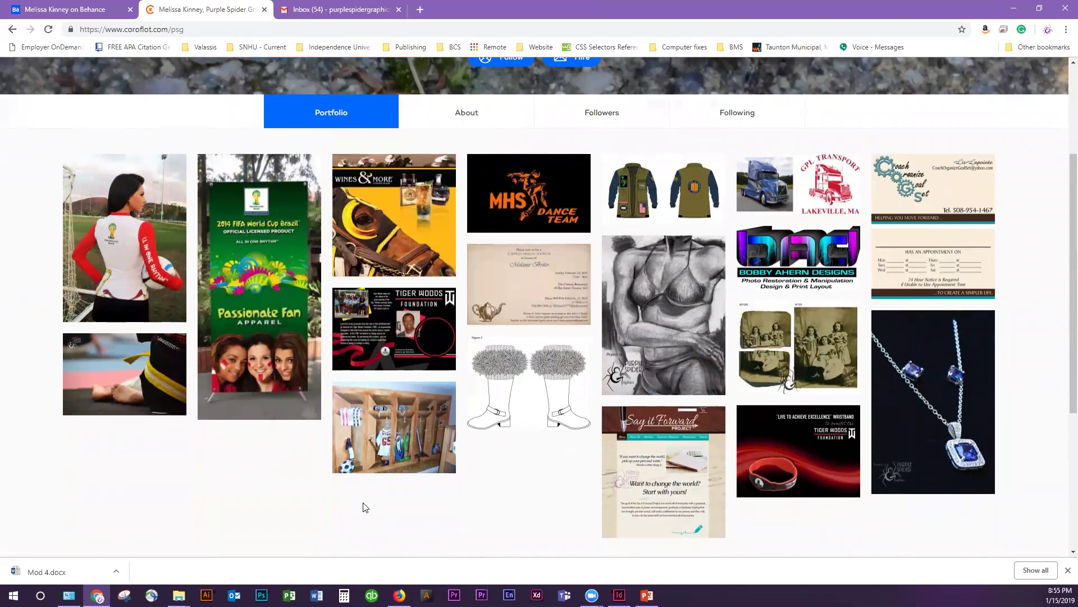
{"action": "left_click", "coordinate": [234, 343]}
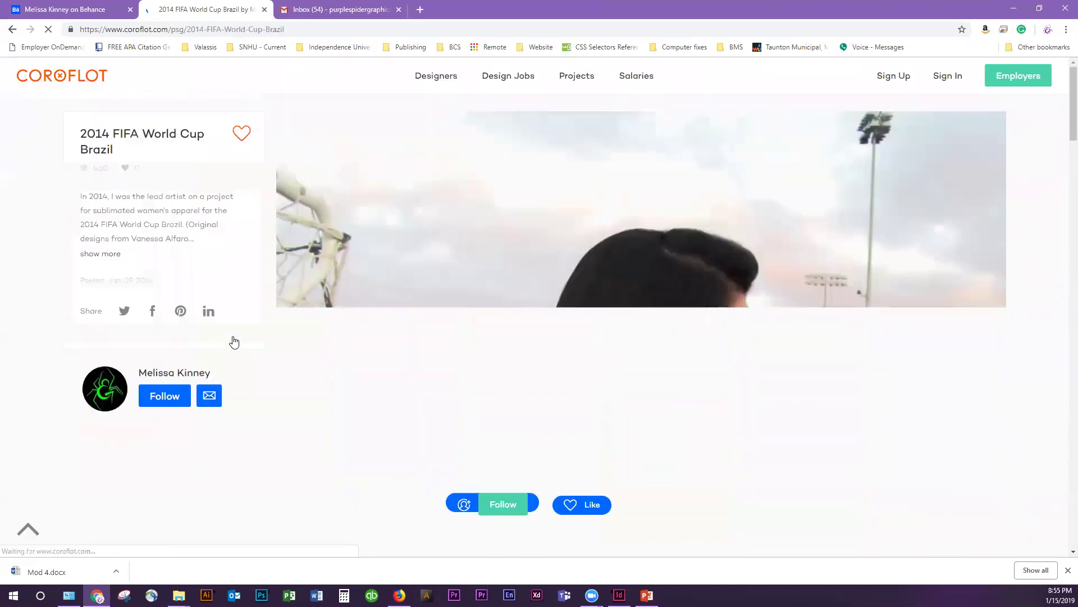
{"action": "scroll", "coordinate": [725, 313], "scroll_direction": "down", "scroll_amount": 1}
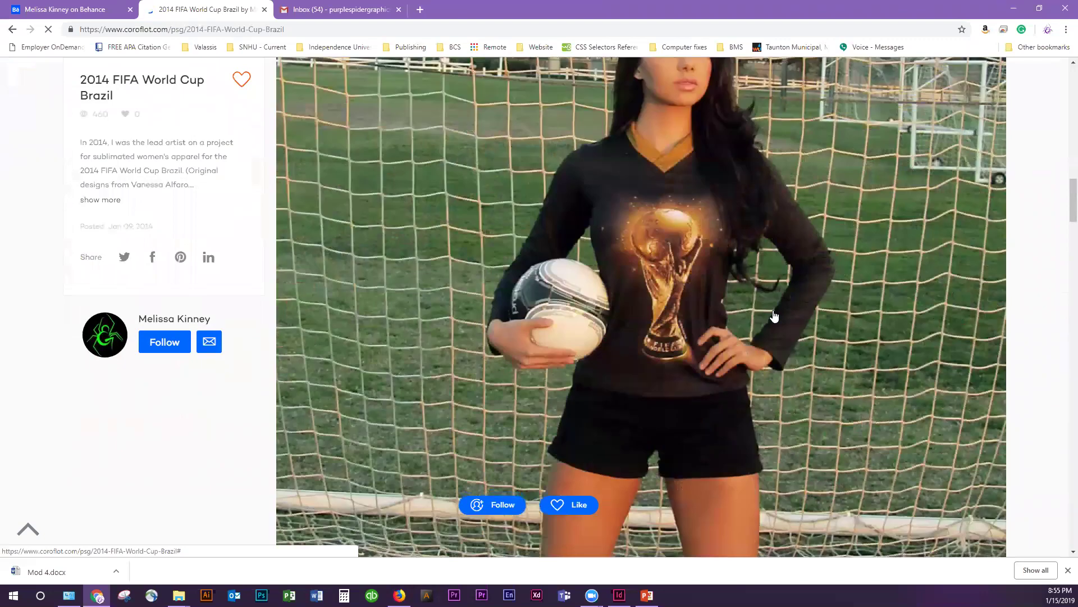
{"action": "scroll", "coordinate": [774, 317], "scroll_direction": "down", "scroll_amount": 5, "text": "ctrl"}
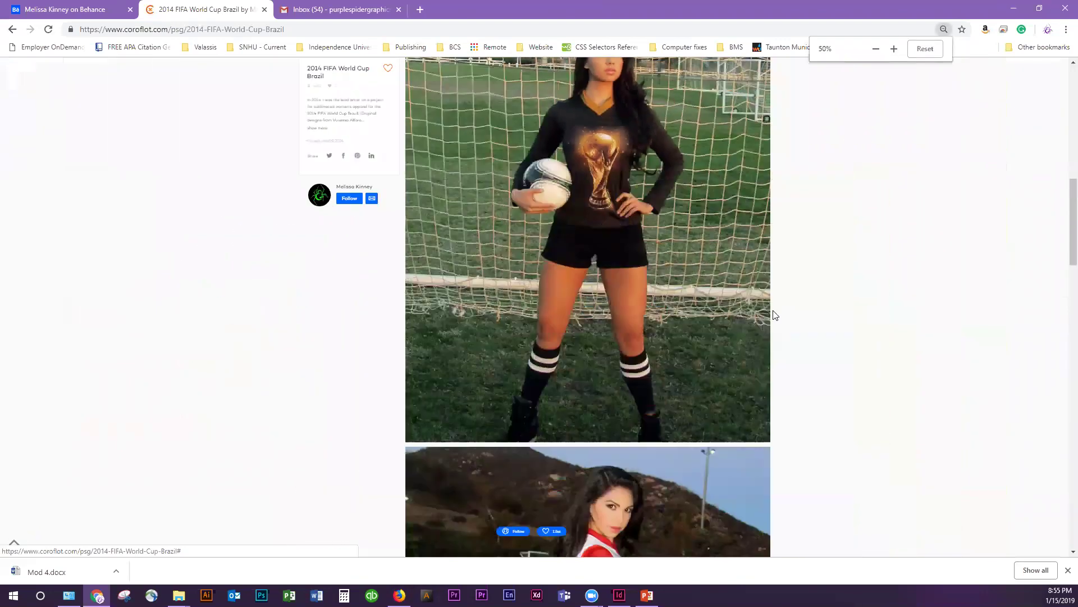
{"action": "scroll", "coordinate": [823, 294], "scroll_direction": "up", "scroll_amount": 8}
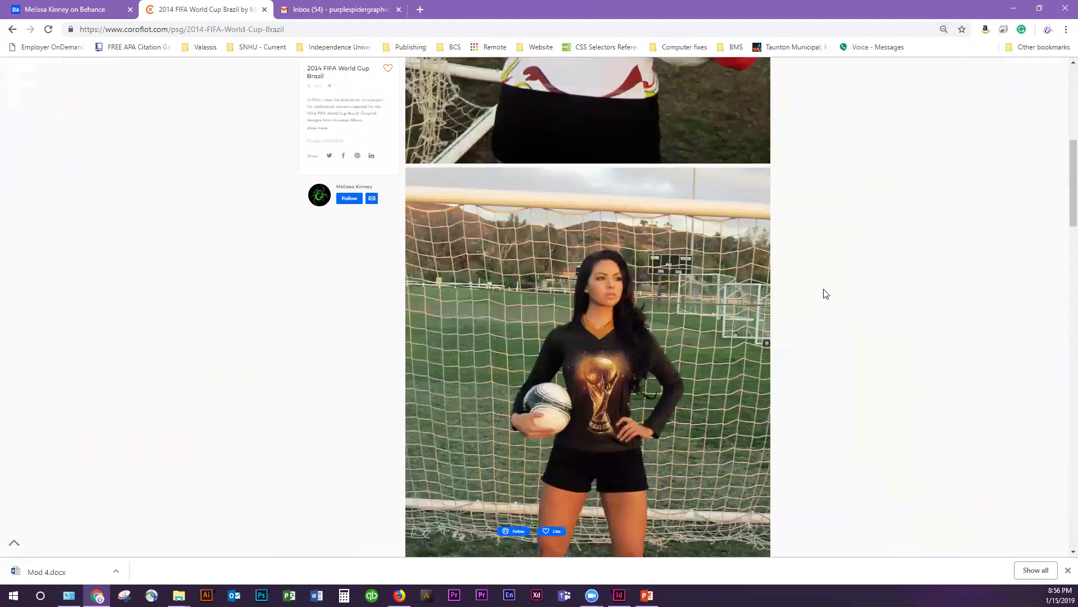
{"action": "scroll", "coordinate": [826, 294], "scroll_direction": "up", "scroll_amount": 3}
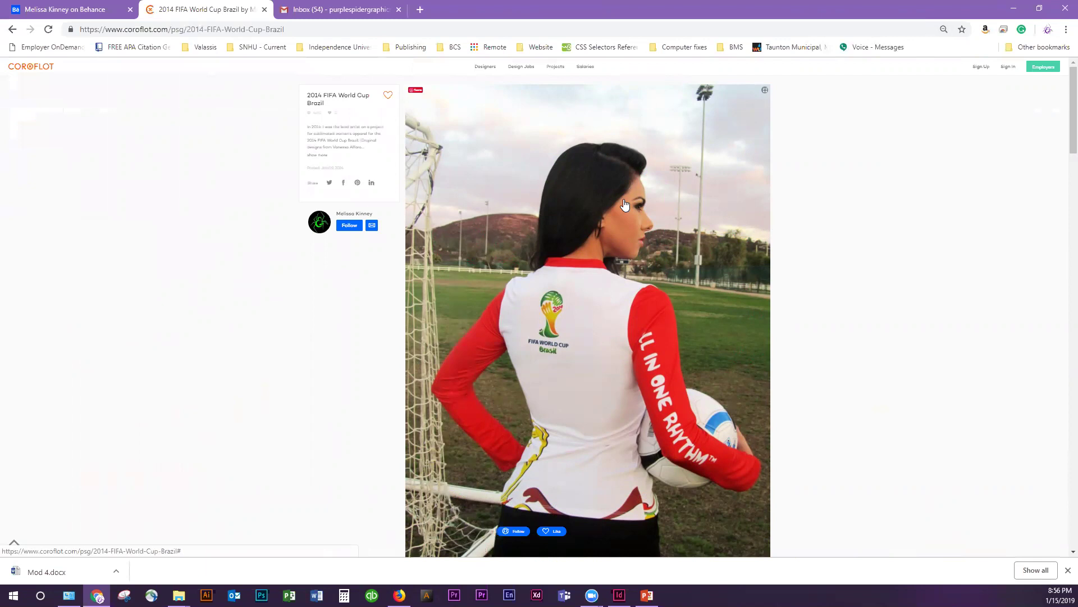
{"action": "scroll", "coordinate": [623, 208], "scroll_direction": "down", "scroll_amount": 10}
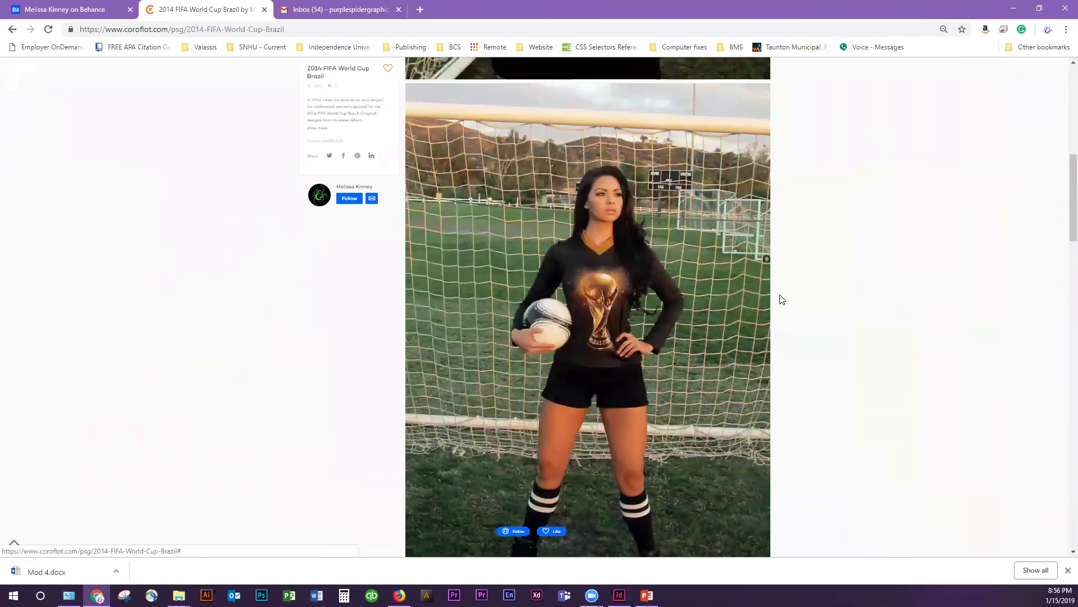
{"action": "scroll", "coordinate": [814, 354], "scroll_direction": "down", "scroll_amount": 6}
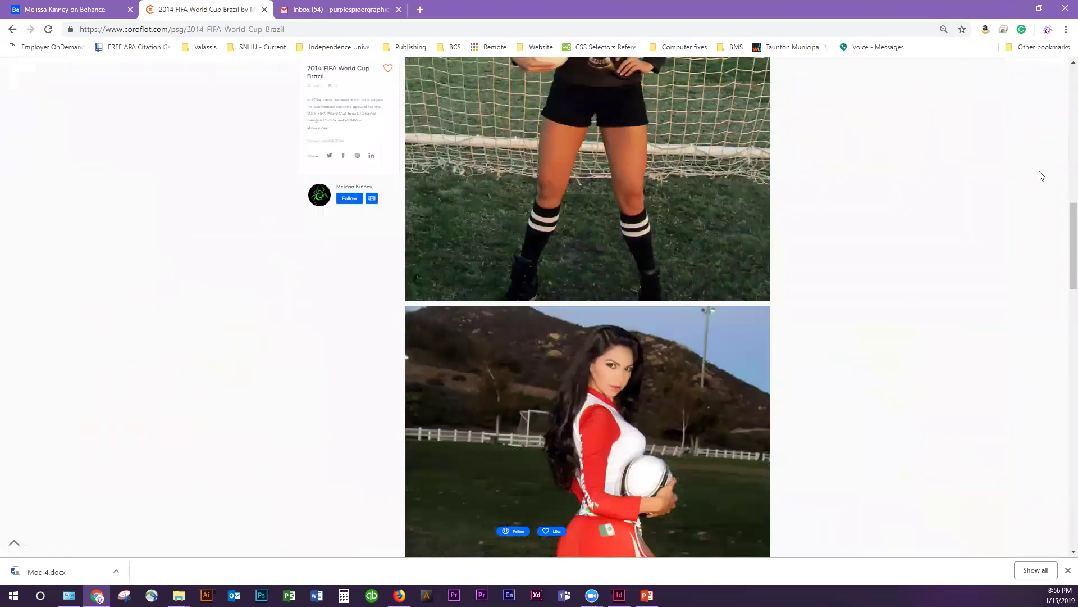
{"action": "scroll", "coordinate": [955, 225], "scroll_direction": "down", "scroll_amount": 6}
{"action": "scroll", "coordinate": [874, 202], "scroll_direction": "down", "scroll_amount": 6}
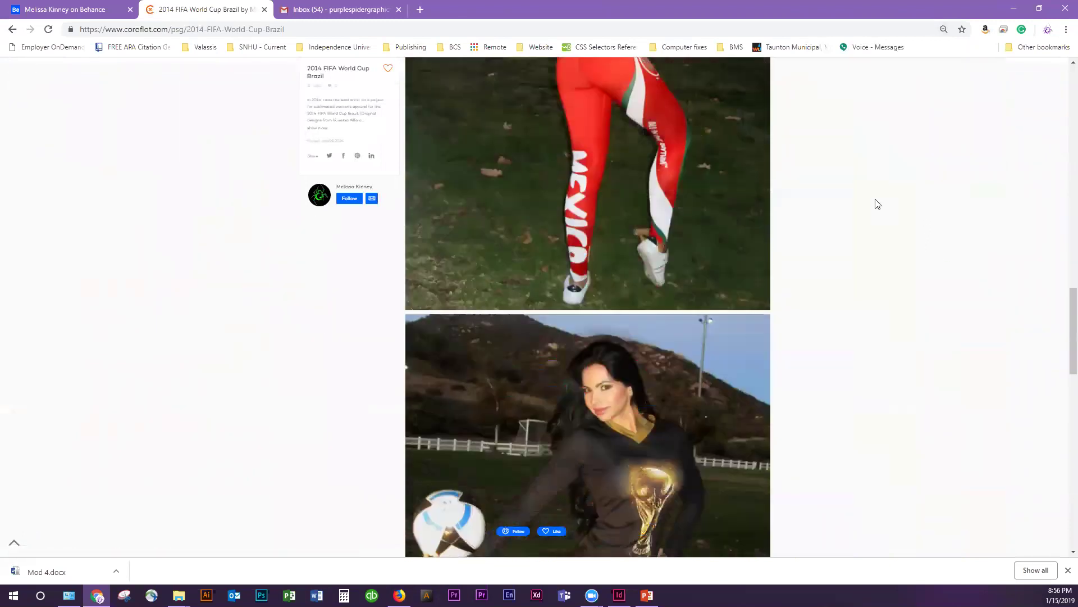
{"action": "scroll", "coordinate": [738, 260], "scroll_direction": "down", "scroll_amount": 7}
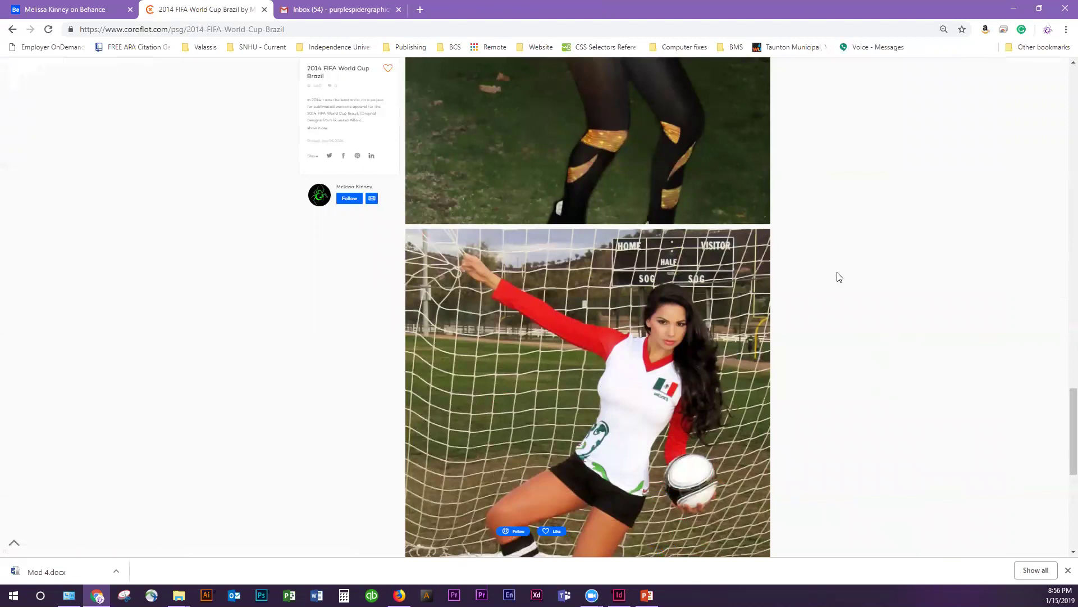
{"action": "scroll", "coordinate": [938, 318], "scroll_direction": "down", "scroll_amount": 6}
{"action": "scroll", "coordinate": [956, 339], "scroll_direction": "up", "scroll_amount": 4}
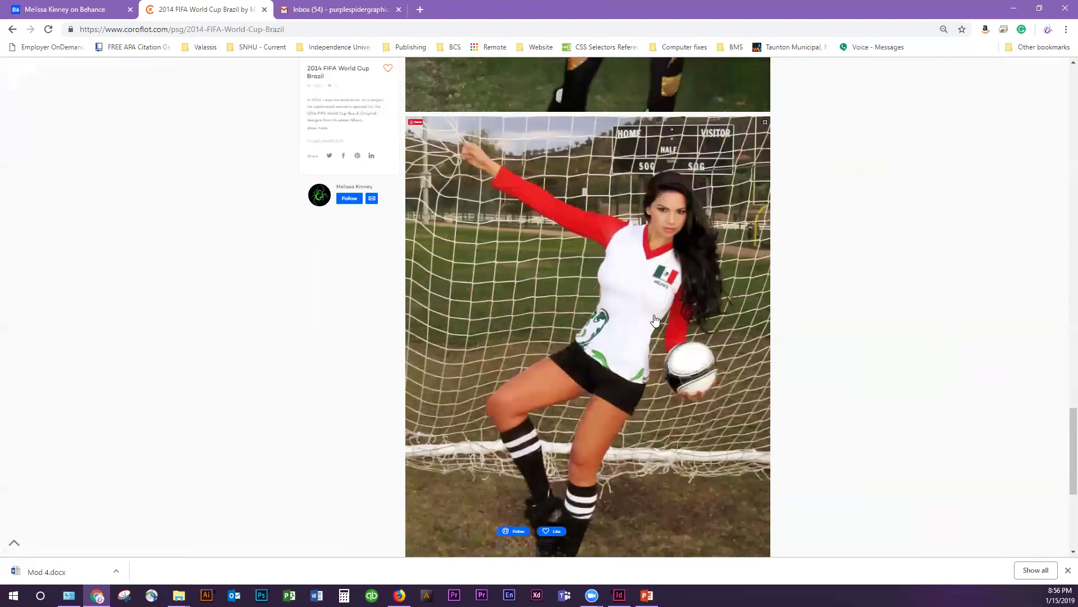
{"action": "scroll", "coordinate": [849, 330], "scroll_direction": "down", "scroll_amount": 5}
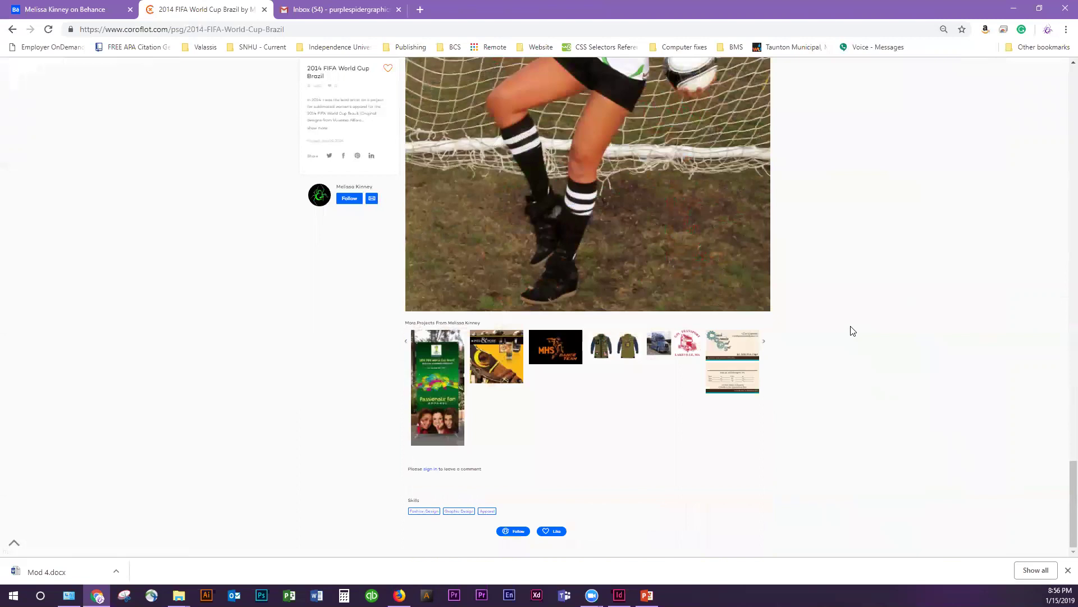
{"action": "scroll", "coordinate": [855, 332], "scroll_direction": "up", "scroll_amount": 20}
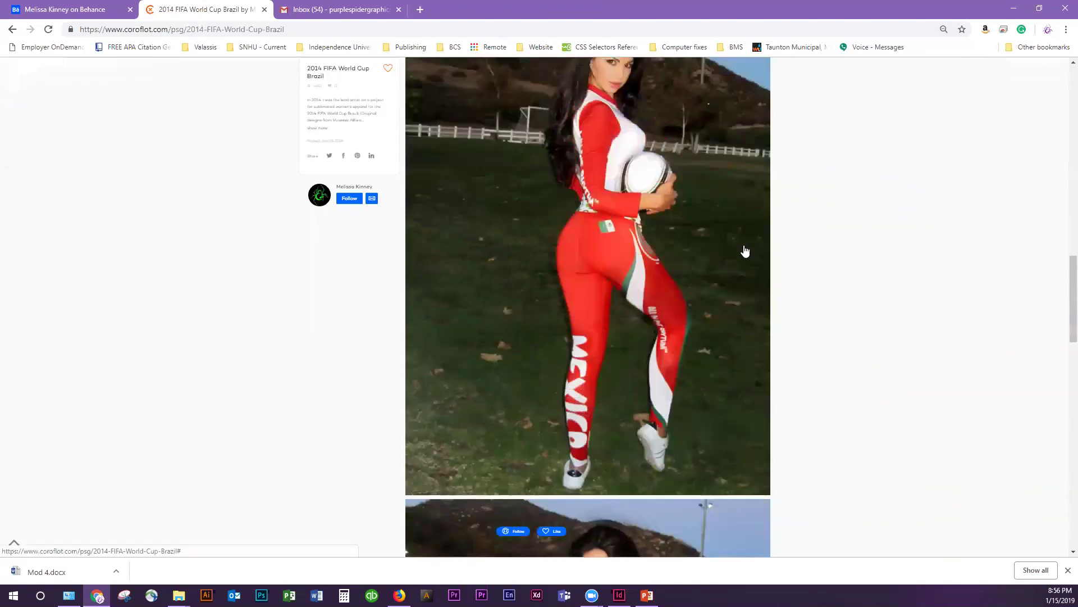
{"action": "key", "text": "alt+Left"}
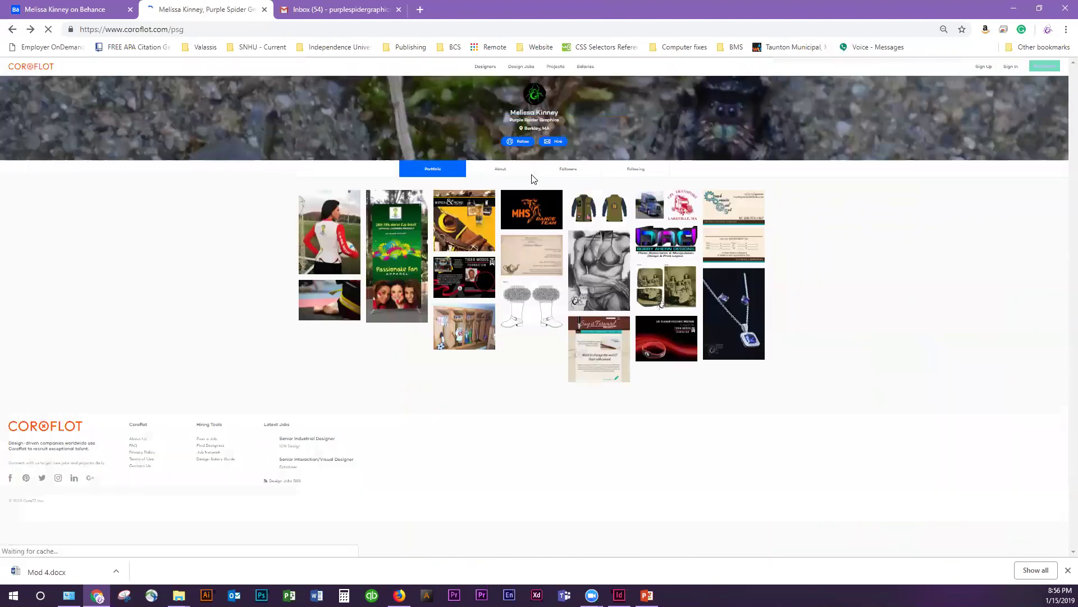
Zoom the Coroflot portfolio back to 100% and open the Advertisers - Social Media project
{"action": "key", "text": "ctrl+plus"}
{"action": "key", "text": "ctrl+plus"}
{"action": "key", "text": "ctrl+plus"}
{"action": "key", "text": "ctrl+plus"}
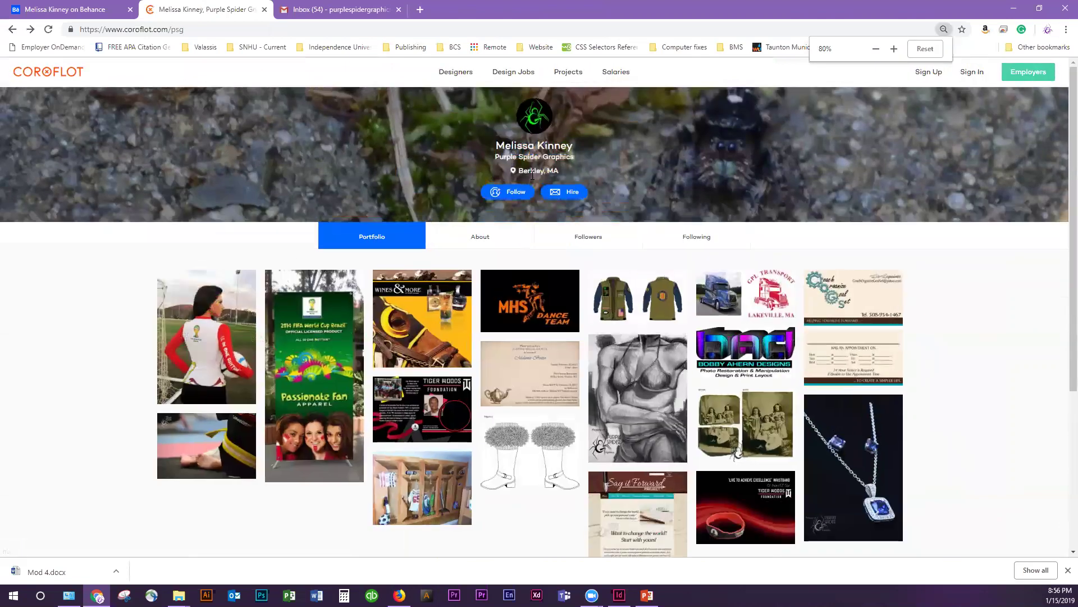
{"action": "key", "text": "ctrl+plus"}
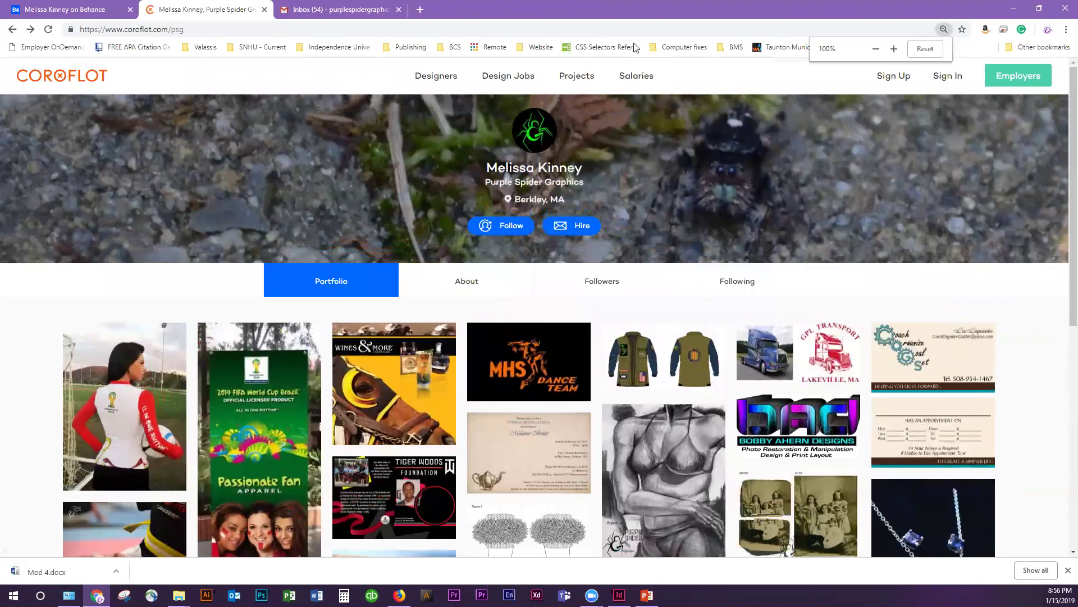
{"action": "scroll", "coordinate": [464, 425], "scroll_direction": "down", "scroll_amount": 1}
{"action": "scroll", "coordinate": [464, 425], "scroll_direction": "down", "scroll_amount": 3}
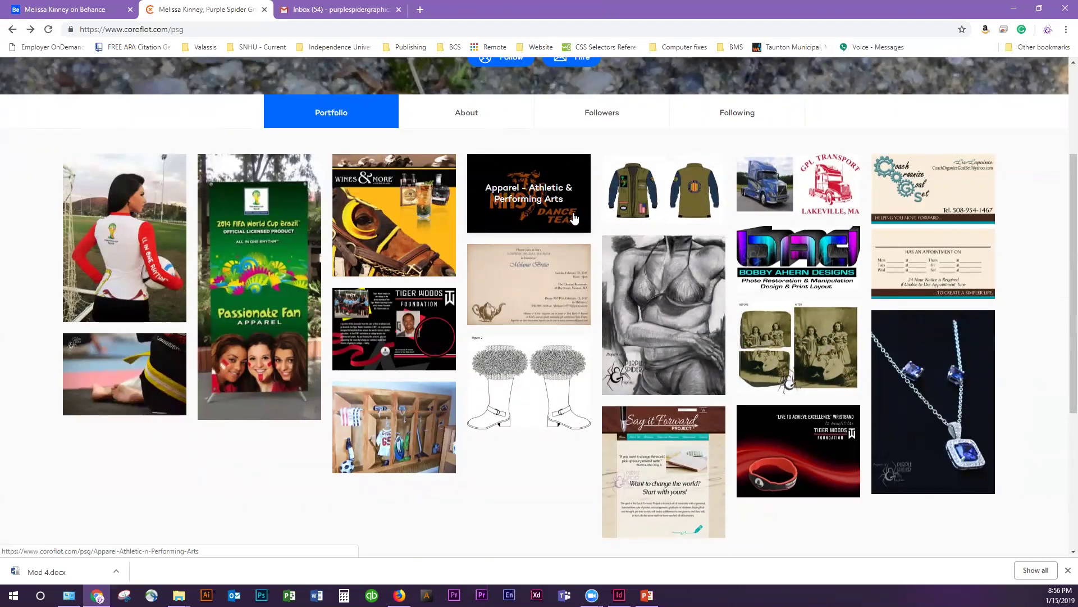
{"action": "left_click", "coordinate": [376, 248]}
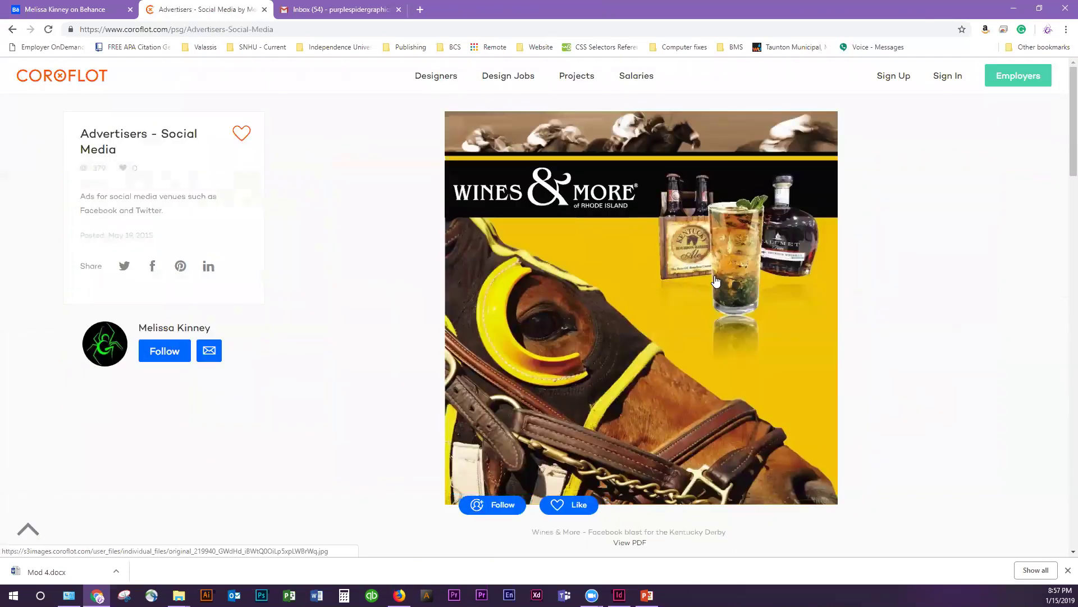
Browse the Wines & More ads, then go back to the Coroflot portfolio grid
{"action": "scroll", "coordinate": [716, 281], "scroll_direction": "down", "scroll_amount": 5}
{"action": "scroll", "coordinate": [975, 367], "scroll_direction": "down", "scroll_amount": 1}
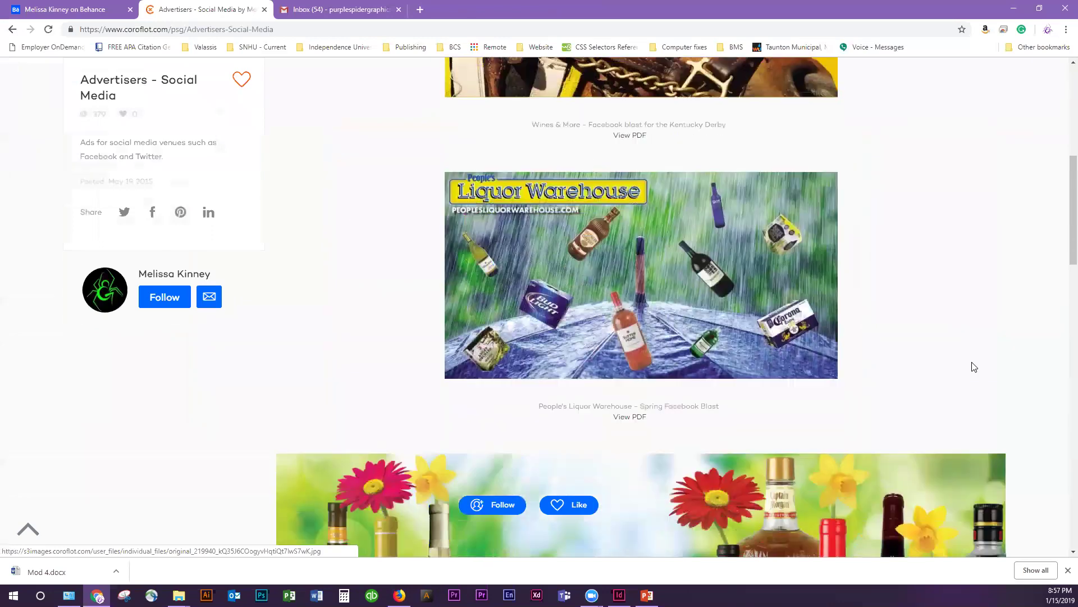
{"action": "scroll", "coordinate": [975, 366], "scroll_direction": "down", "scroll_amount": 12}
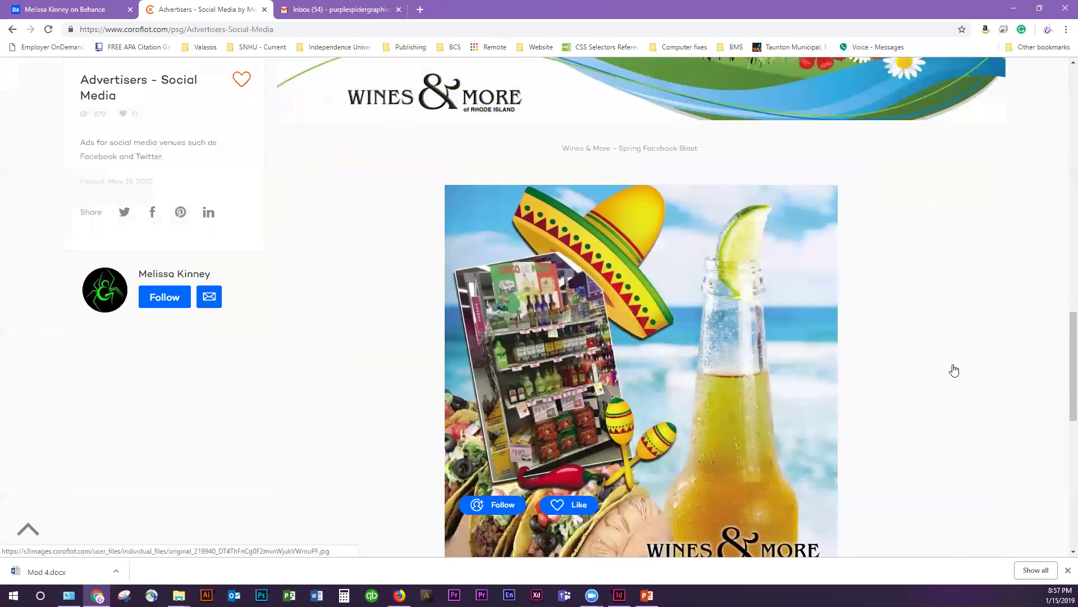
{"action": "scroll", "coordinate": [954, 370], "scroll_direction": "down", "scroll_amount": 6}
{"action": "scroll", "coordinate": [852, 342], "scroll_direction": "up", "scroll_amount": 11}
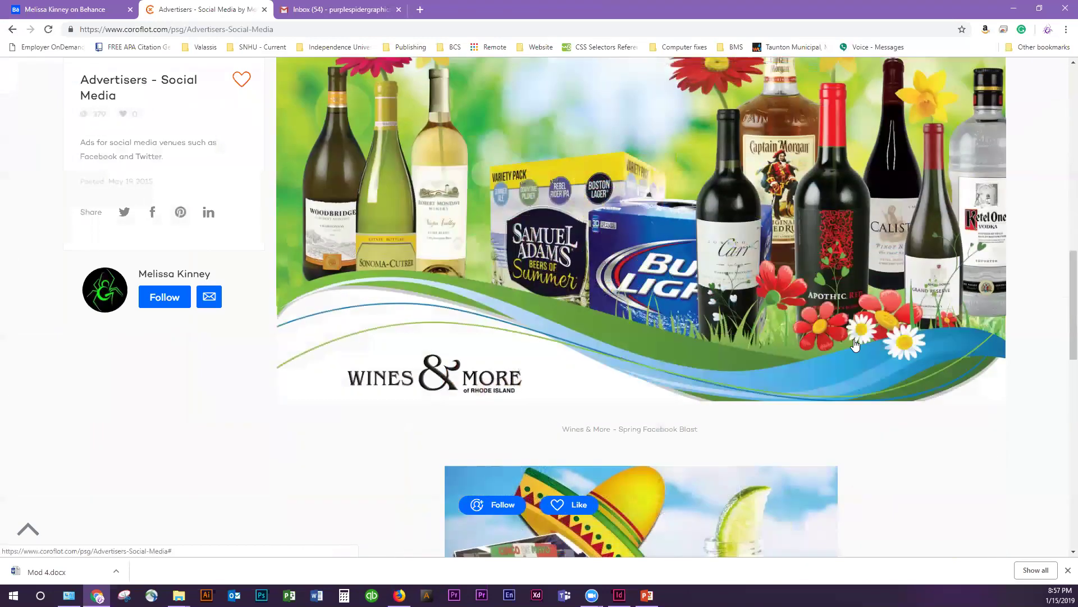
{"action": "scroll", "coordinate": [855, 343], "scroll_direction": "up", "scroll_amount": 15}
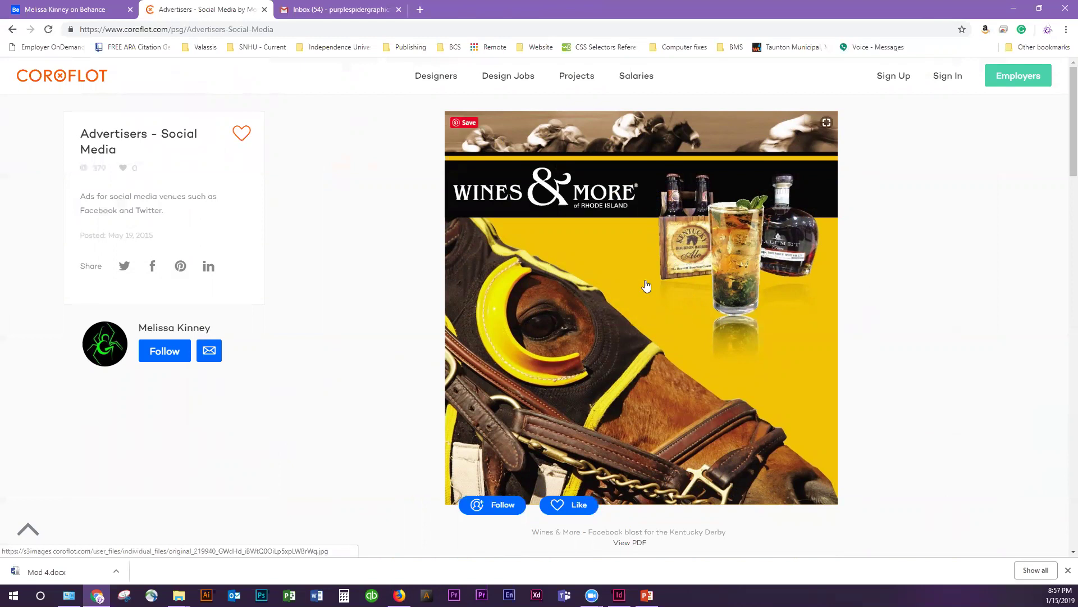
{"action": "key", "text": "alt+Left"}
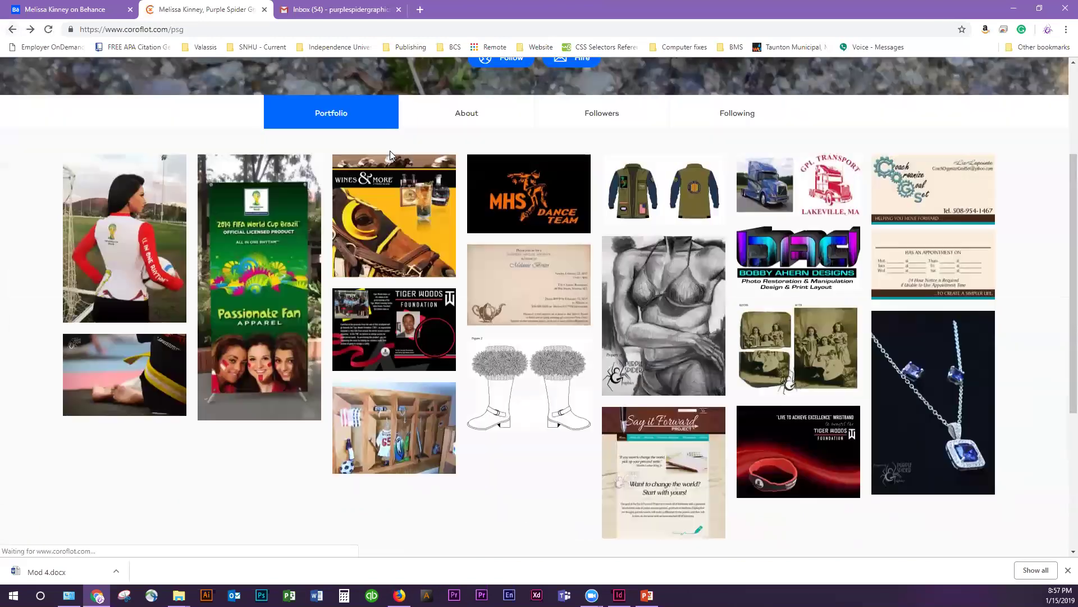
Compare the Behance and Coroflot profile tabs, ending on the Behance profile
{"action": "left_click", "coordinate": [56, 10]}
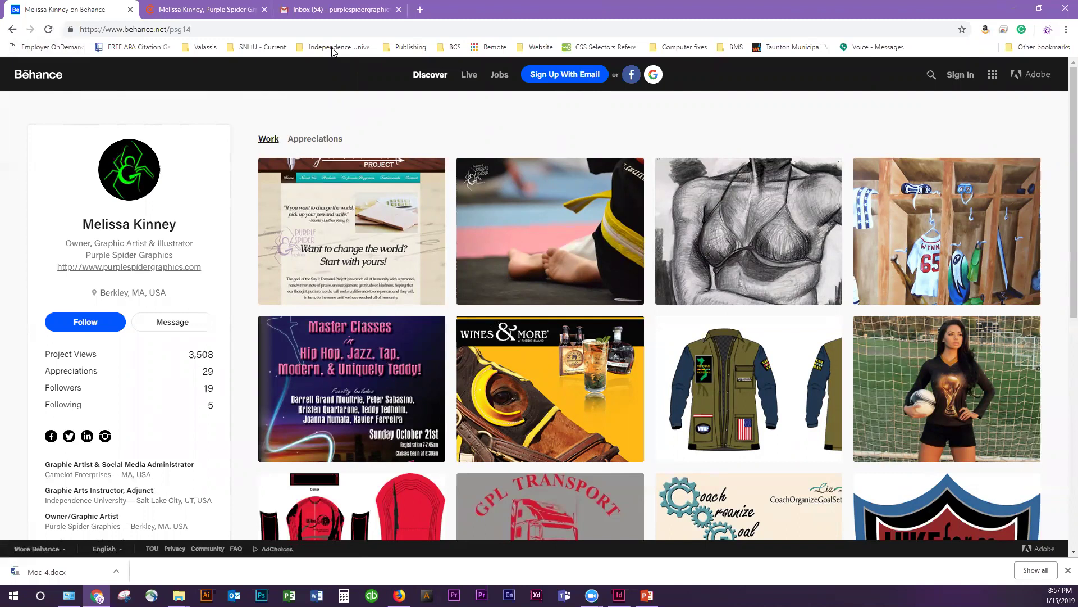
{"action": "left_click", "coordinate": [204, 15]}
{"action": "scroll", "coordinate": [353, 225], "scroll_direction": "up", "scroll_amount": 3}
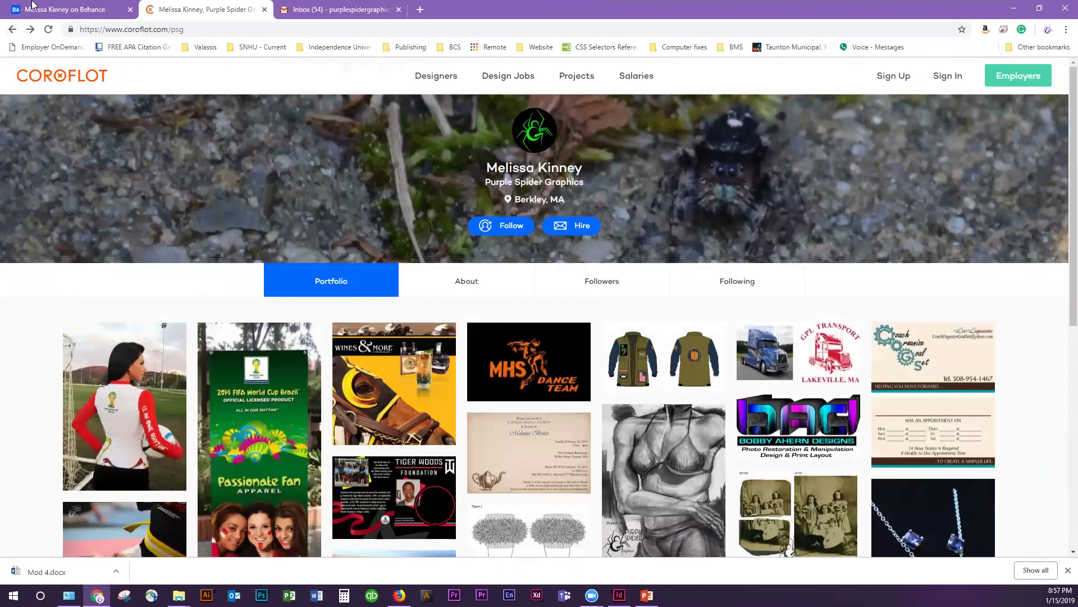
{"action": "left_click", "coordinate": [56, 10]}
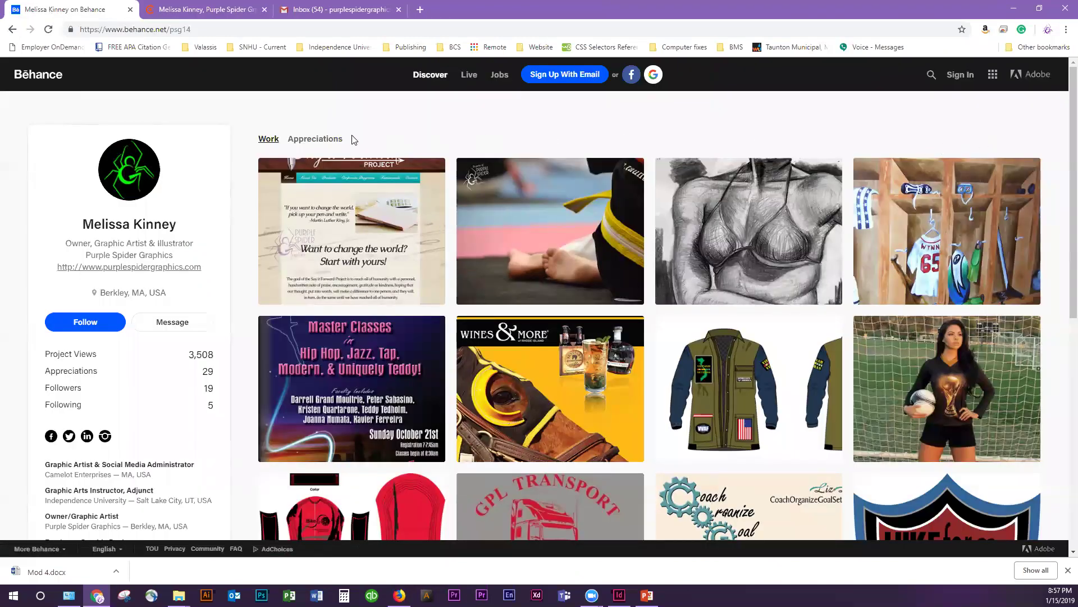
Scroll the Behance profile's social links and work history, and expand the full Our Business description
{"action": "scroll", "coordinate": [646, 359], "scroll_direction": "down", "scroll_amount": 5}
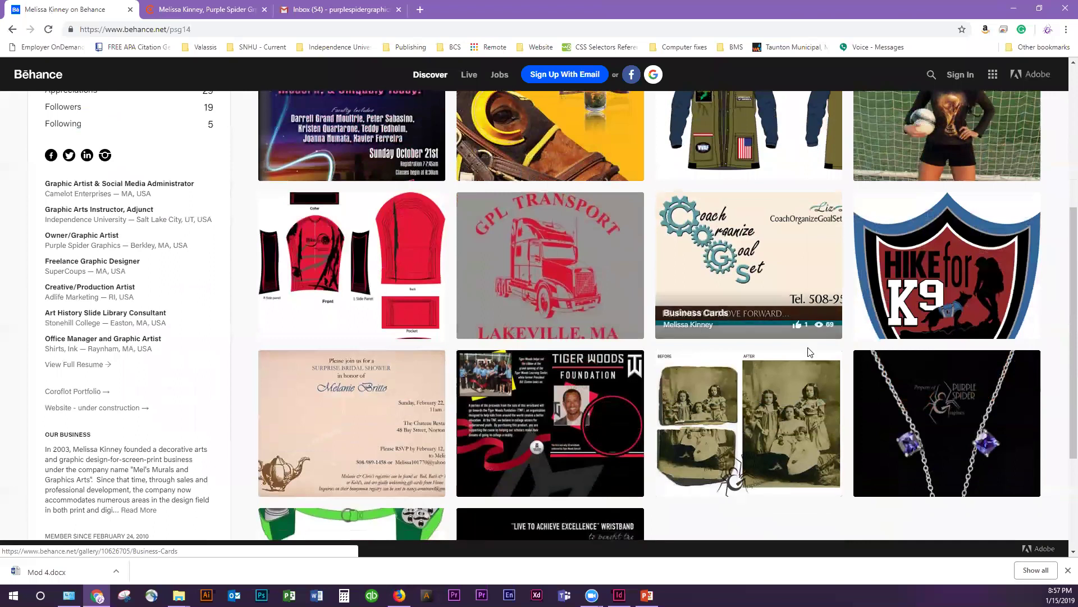
{"action": "scroll", "coordinate": [807, 354], "scroll_direction": "down", "scroll_amount": 3}
{"action": "scroll", "coordinate": [844, 367], "scroll_direction": "up", "scroll_amount": 8}
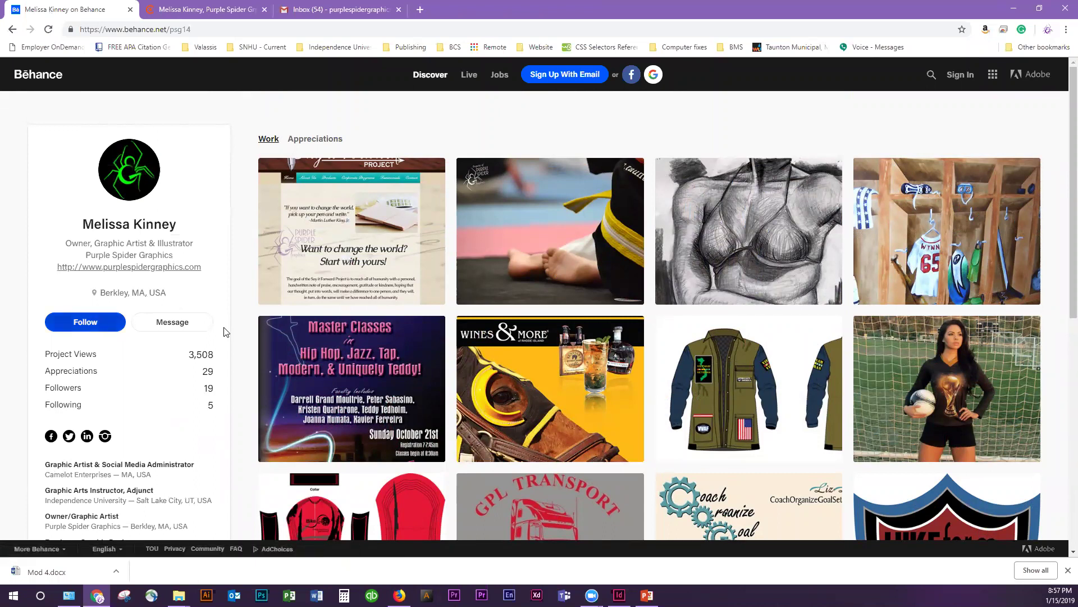
{"action": "scroll", "coordinate": [224, 331], "scroll_direction": "down", "scroll_amount": 3}
{"action": "key", "text": "shift+Tab"}
{"action": "key", "text": "shift+Tab"}
{"action": "key", "text": "shift+Tab"}
{"action": "key", "text": "shift+Tab"}
{"action": "key", "text": "shift+Tab"}
{"action": "key", "text": "shift+Tab"}
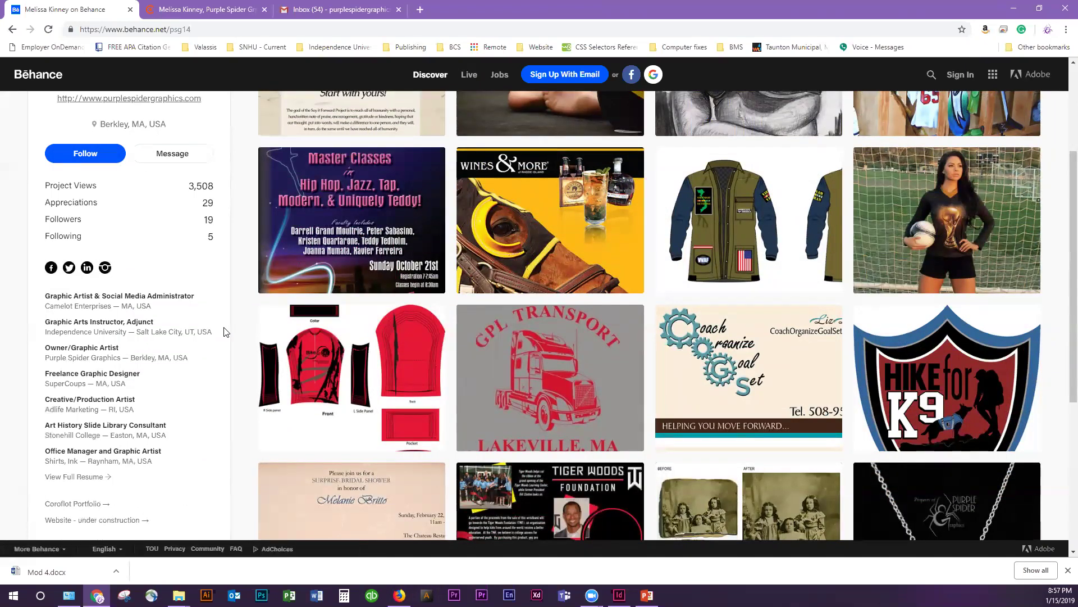
{"action": "key", "text": "Tab"}
{"action": "key", "text": "Tab"}
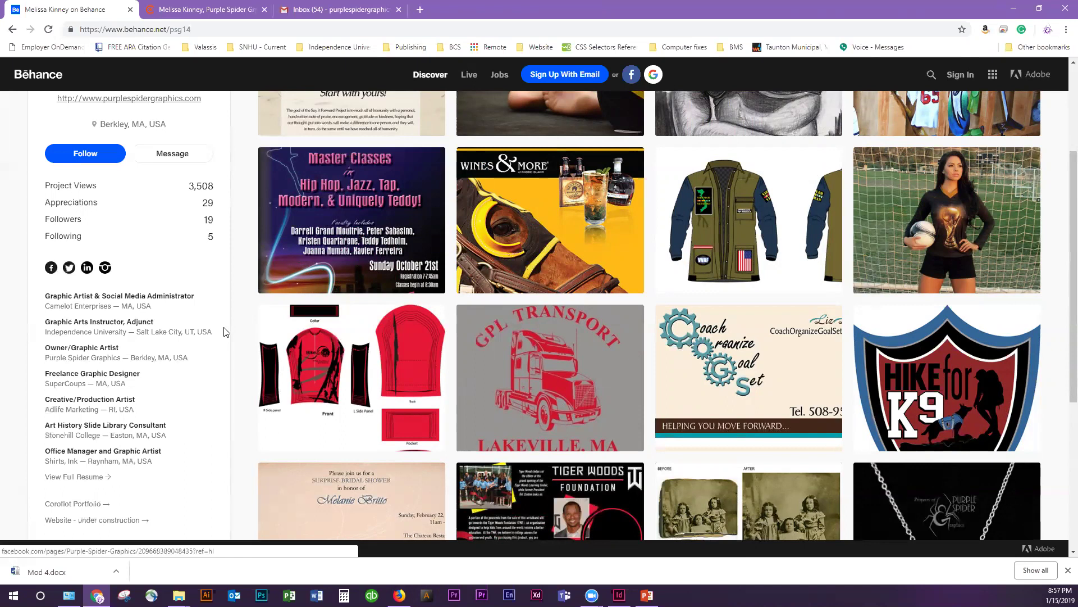
{"action": "left_click_drag", "start_coordinate": [223, 332], "coordinate": [146, 475]}
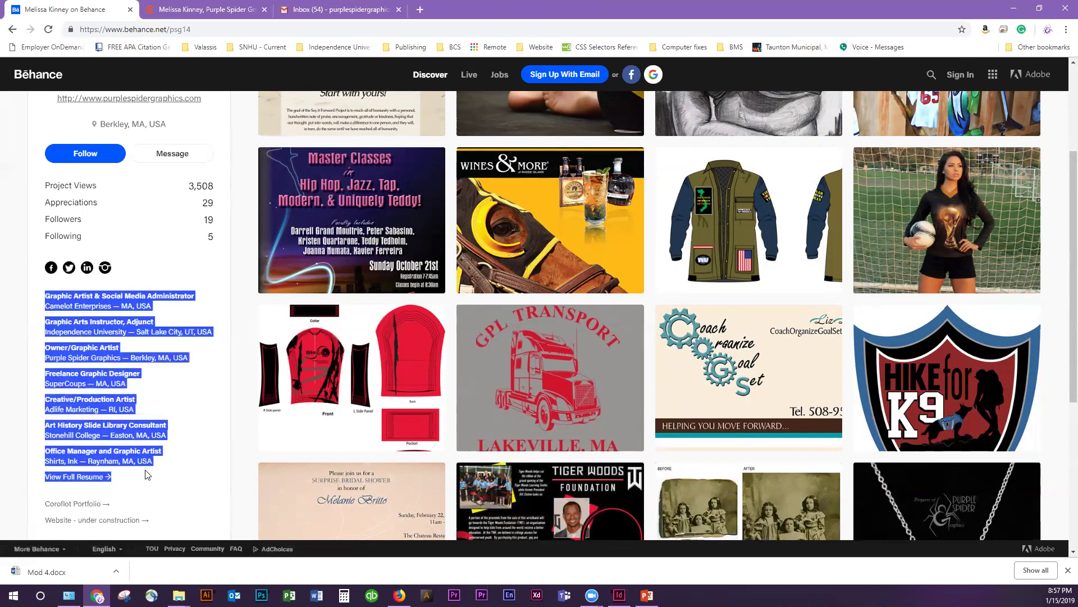
{"action": "scroll", "coordinate": [146, 475], "scroll_direction": "down", "scroll_amount": 3}
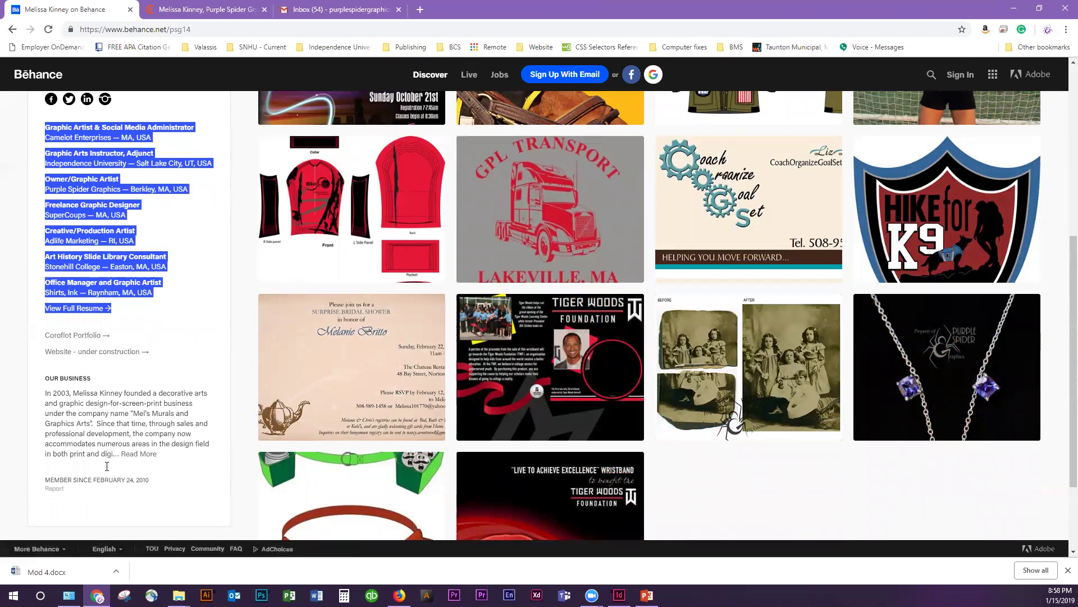
{"action": "left_click", "coordinate": [137, 453]}
Scroll the profile's Work grid and open the Corporate Logos & Brand Identity project
{"action": "scroll", "coordinate": [134, 456], "scroll_direction": "down", "scroll_amount": 3}
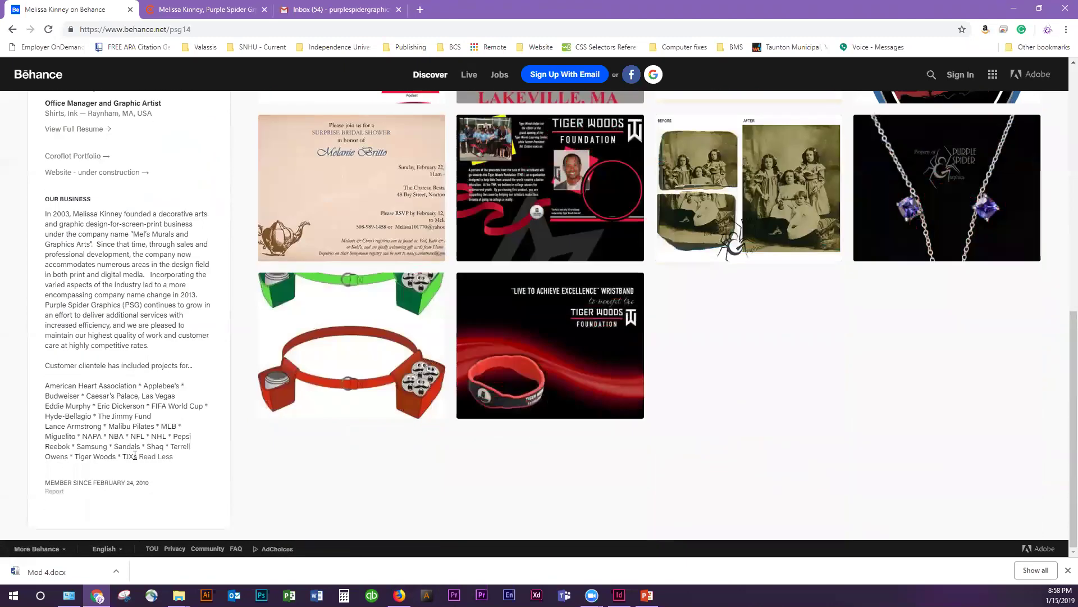
{"action": "scroll", "coordinate": [112, 477], "scroll_direction": "up", "scroll_amount": 10}
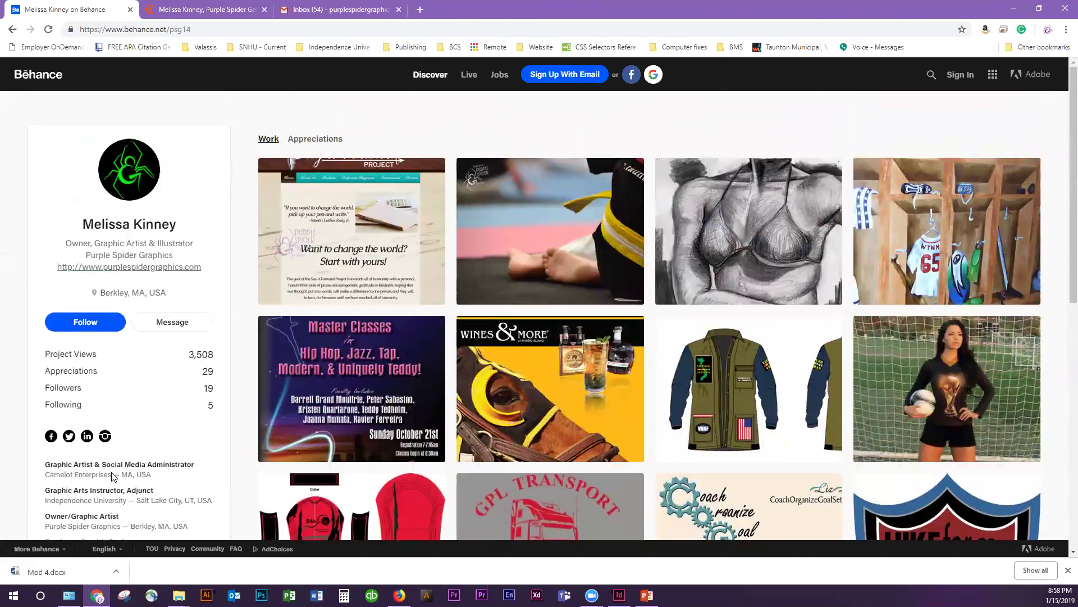
{"action": "scroll", "coordinate": [113, 477], "scroll_direction": "down", "scroll_amount": 10}
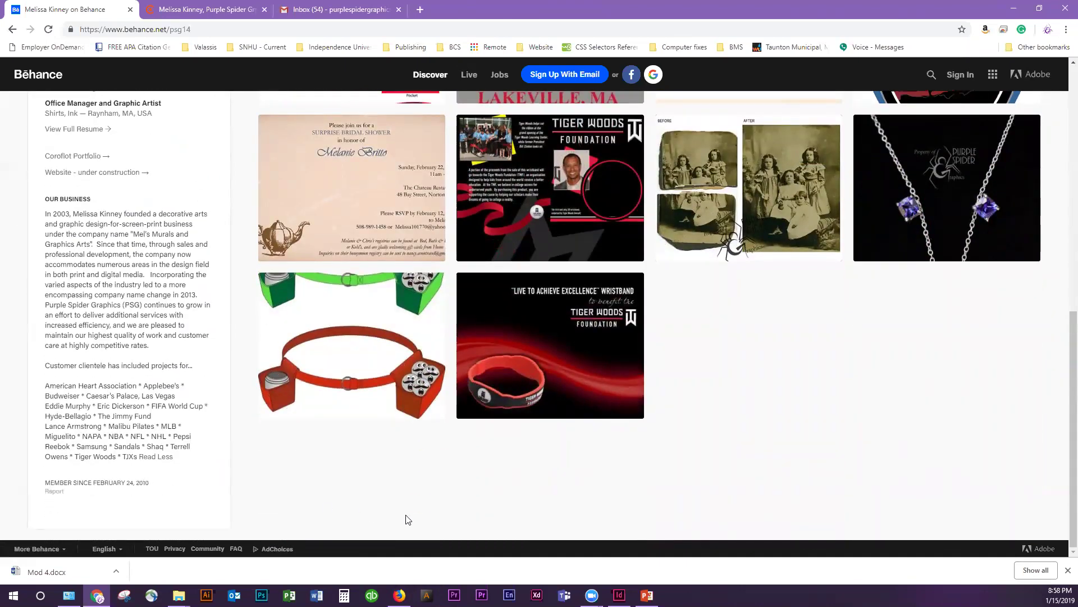
{"action": "scroll", "coordinate": [179, 470], "scroll_direction": "up", "scroll_amount": 10}
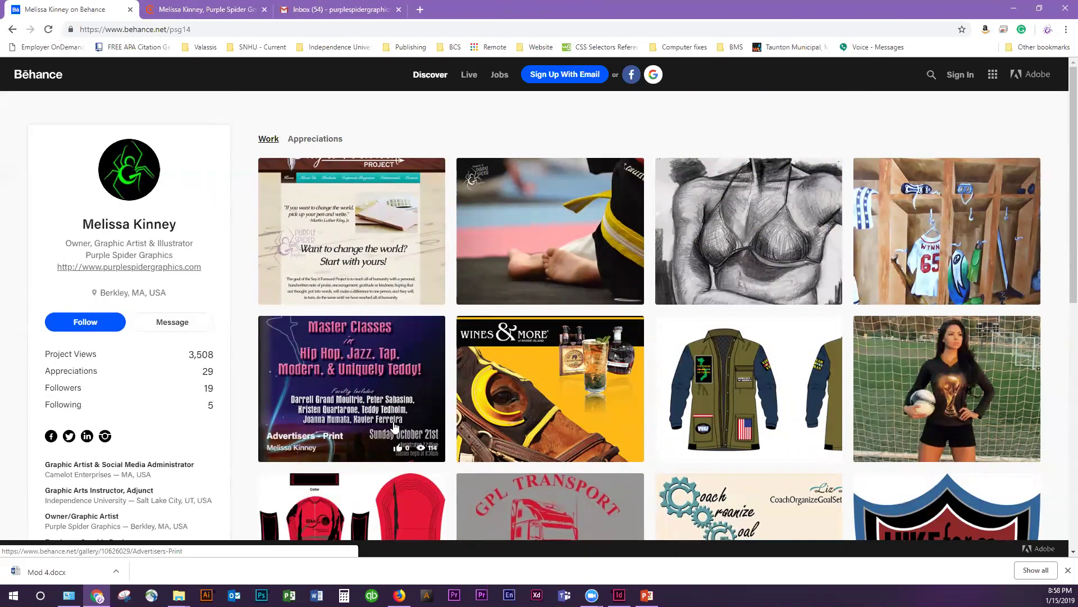
{"action": "scroll", "coordinate": [967, 425], "scroll_direction": "down", "scroll_amount": 2}
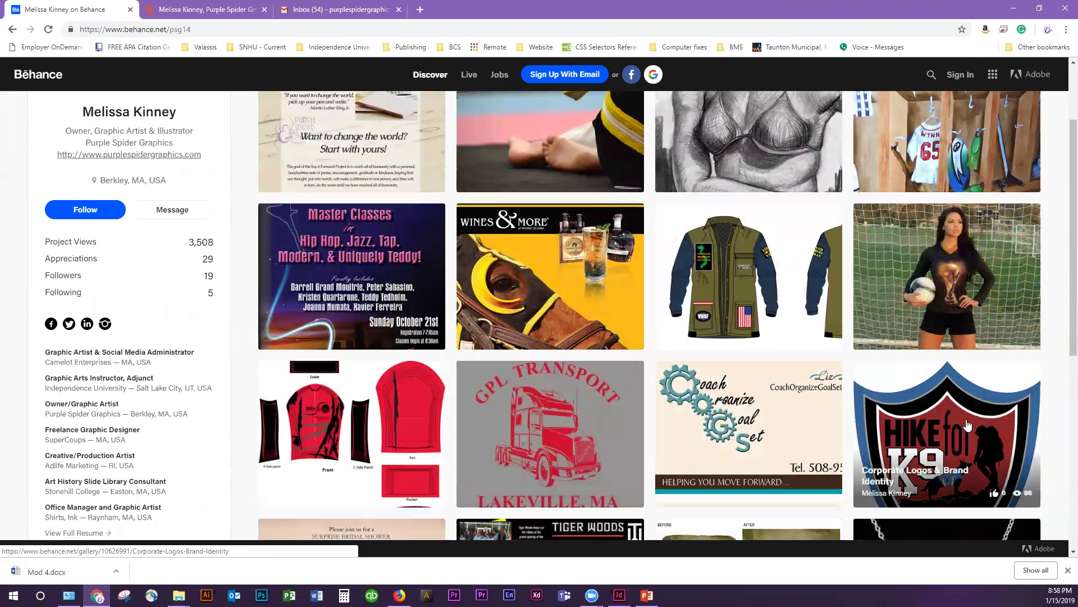
{"action": "left_click", "coordinate": [968, 425]}
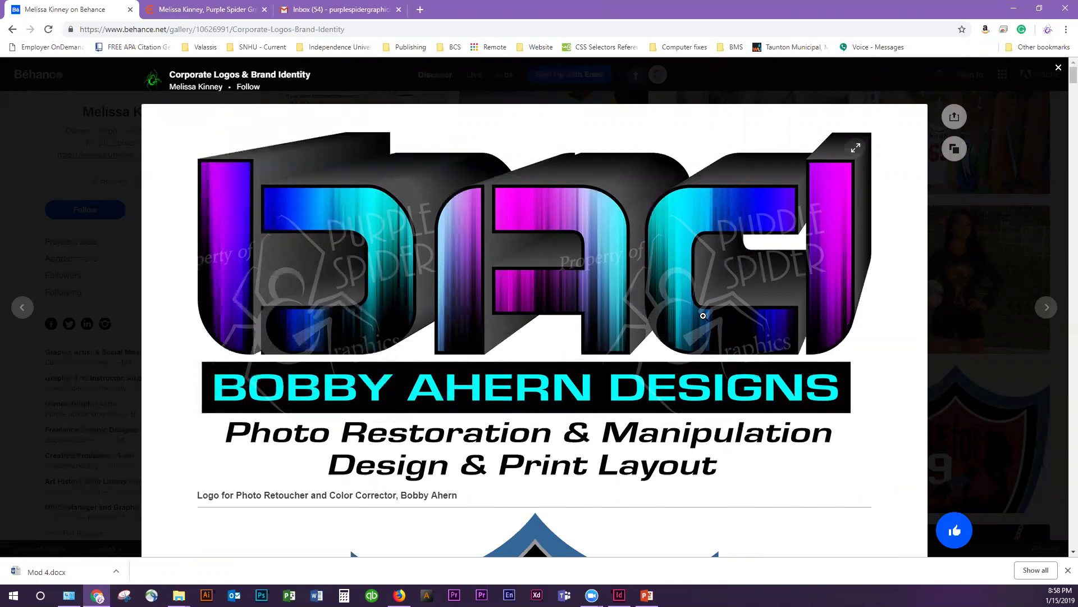
Scroll the Corporate Logos & Brand Identity logos down to East Coast Edge, then close the project
{"action": "scroll", "coordinate": [703, 316], "scroll_direction": "down", "scroll_amount": 5}
{"action": "scroll", "coordinate": [703, 316], "scroll_direction": "down", "scroll_amount": 6}
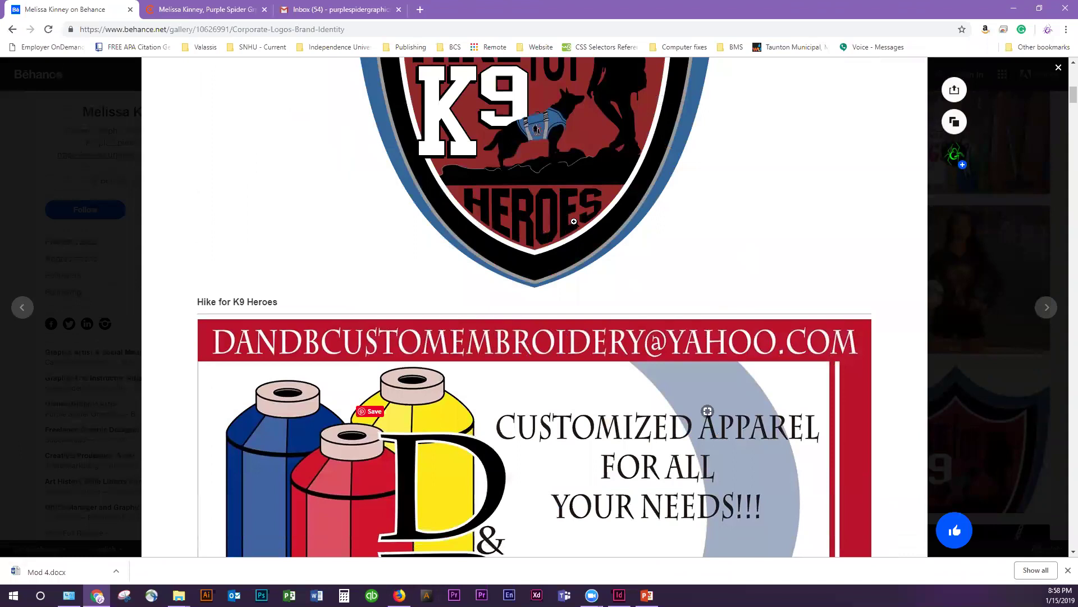
{"action": "scroll", "coordinate": [573, 221], "scroll_direction": "up", "scroll_amount": 4}
{"action": "scroll", "coordinate": [704, 312], "scroll_direction": "down", "scroll_amount": 15}
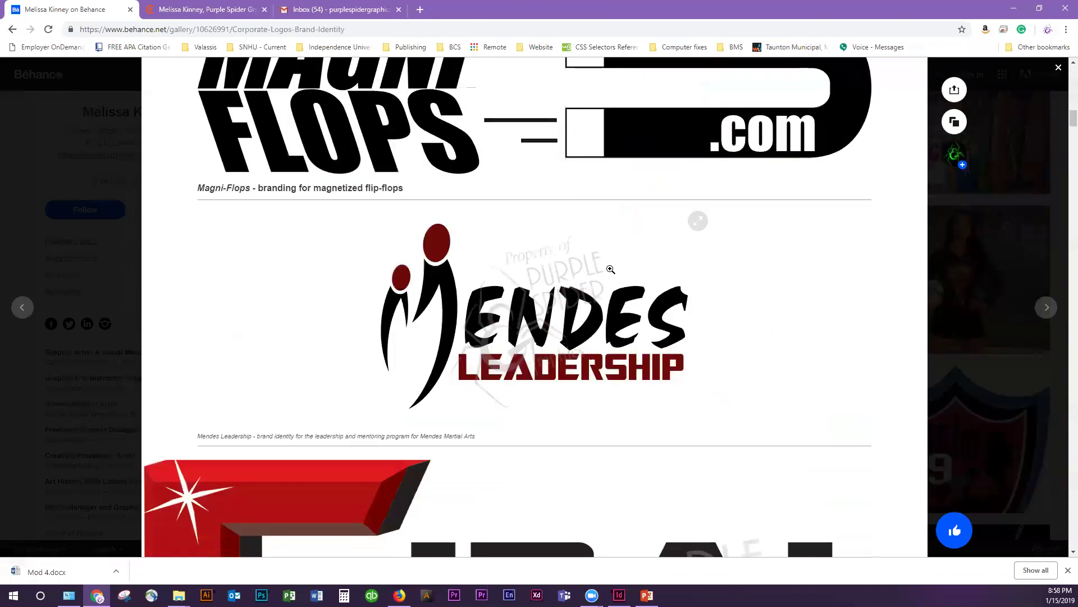
{"action": "scroll", "coordinate": [545, 297], "scroll_direction": "down", "scroll_amount": 7}
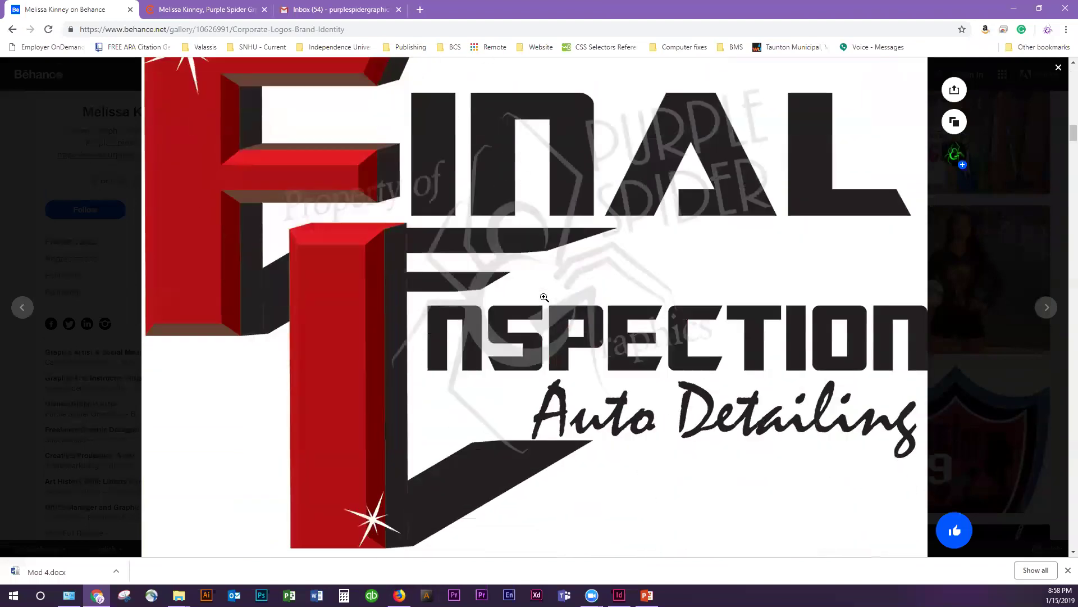
{"action": "scroll", "coordinate": [679, 389], "scroll_direction": "down", "scroll_amount": 6}
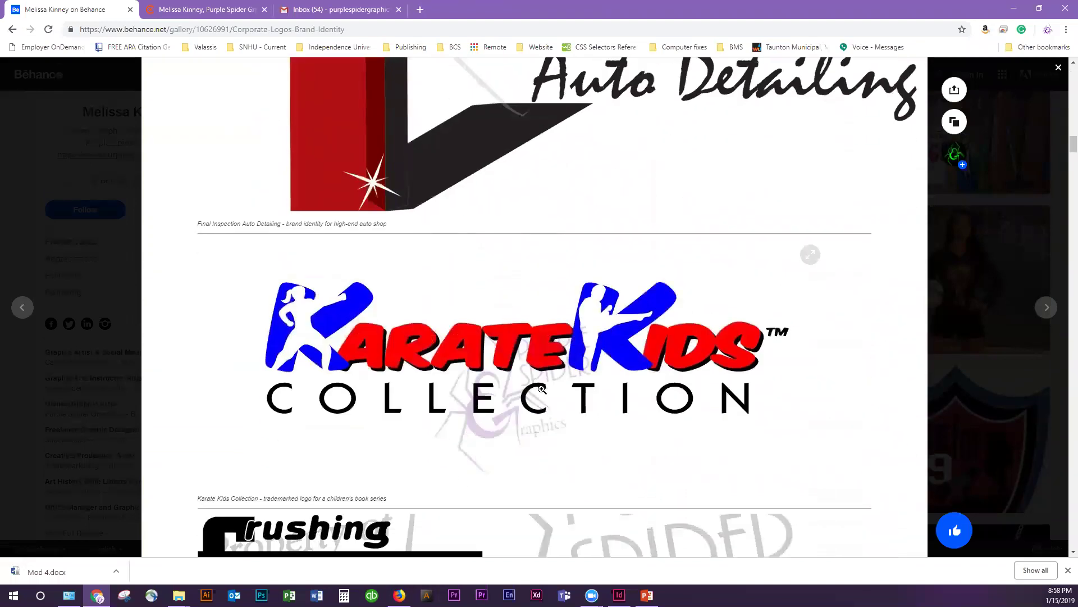
{"action": "scroll", "coordinate": [750, 469], "scroll_direction": "down", "scroll_amount": 5}
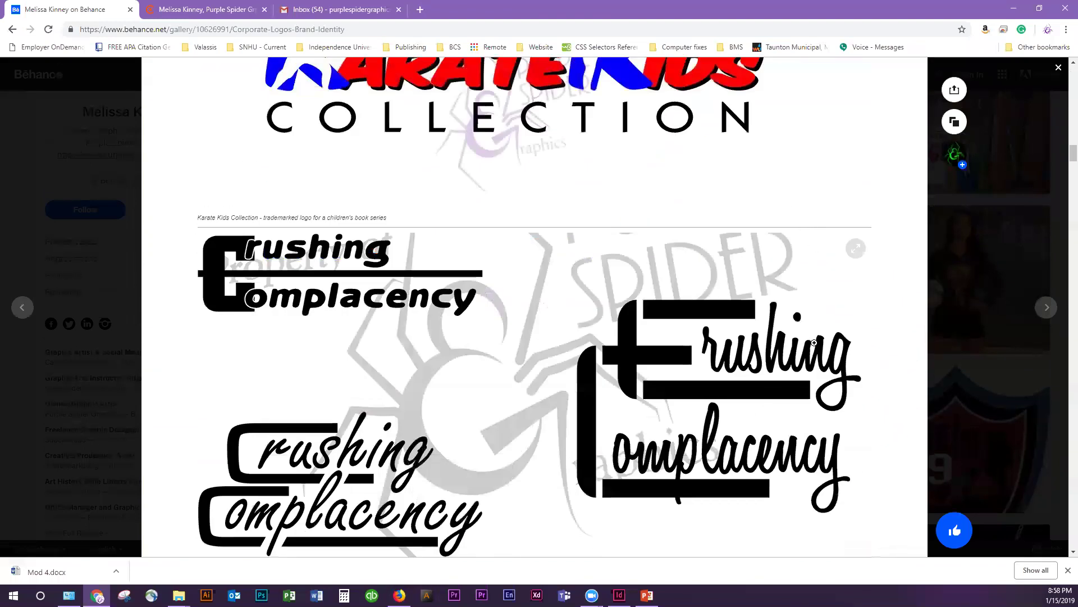
{"action": "scroll", "coordinate": [537, 369], "scroll_direction": "down", "scroll_amount": 14}
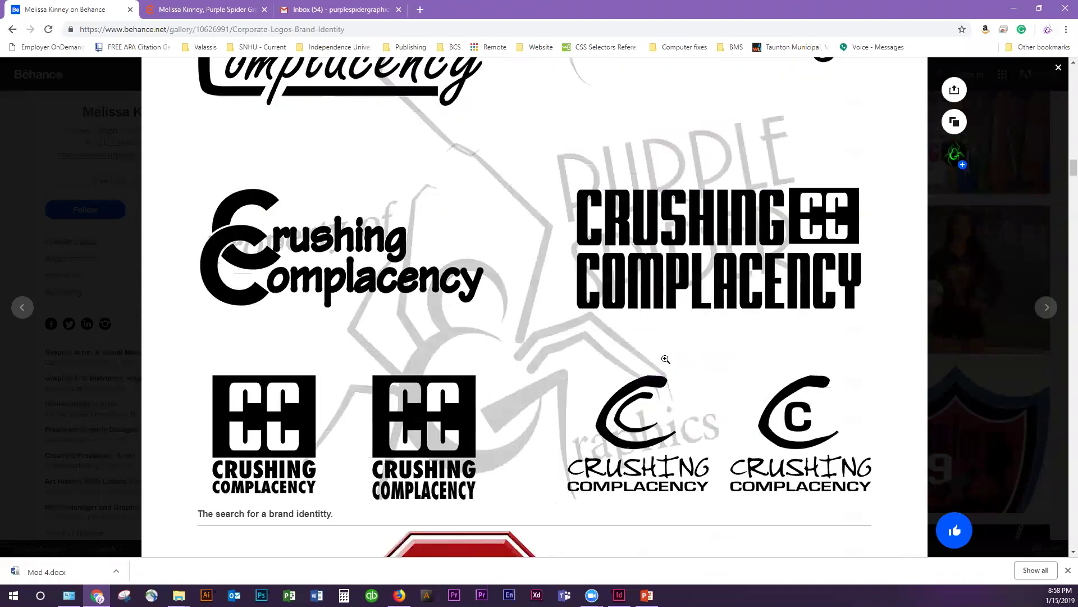
{"action": "scroll", "coordinate": [716, 187], "scroll_direction": "up", "scroll_amount": 3}
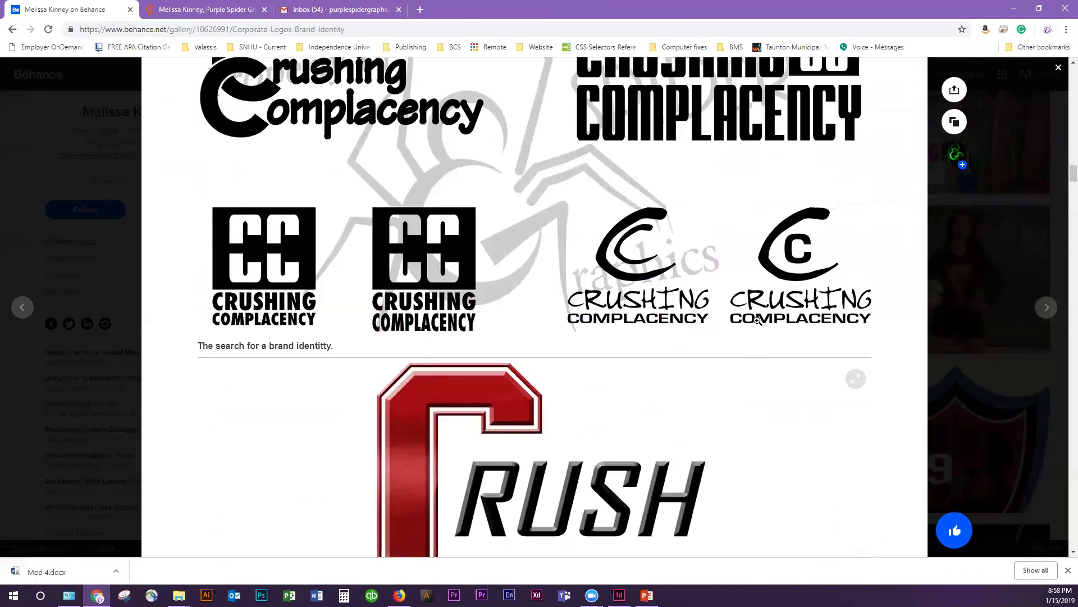
{"action": "scroll", "coordinate": [677, 297], "scroll_direction": "down", "scroll_amount": 5}
{"action": "scroll", "coordinate": [827, 330], "scroll_direction": "down", "scroll_amount": 15}
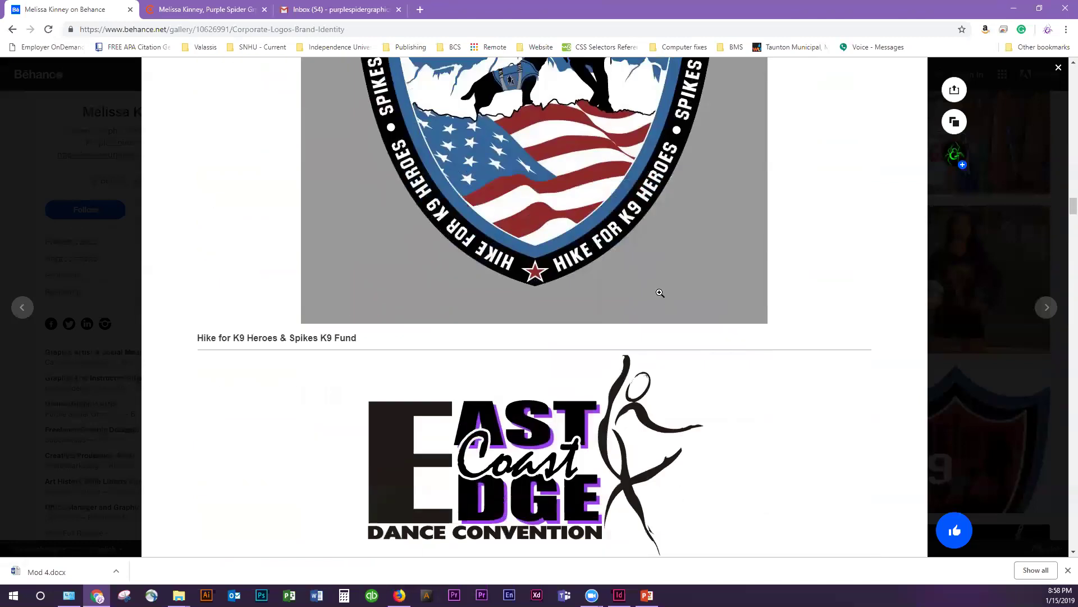
{"action": "left_click", "coordinate": [1059, 68]}
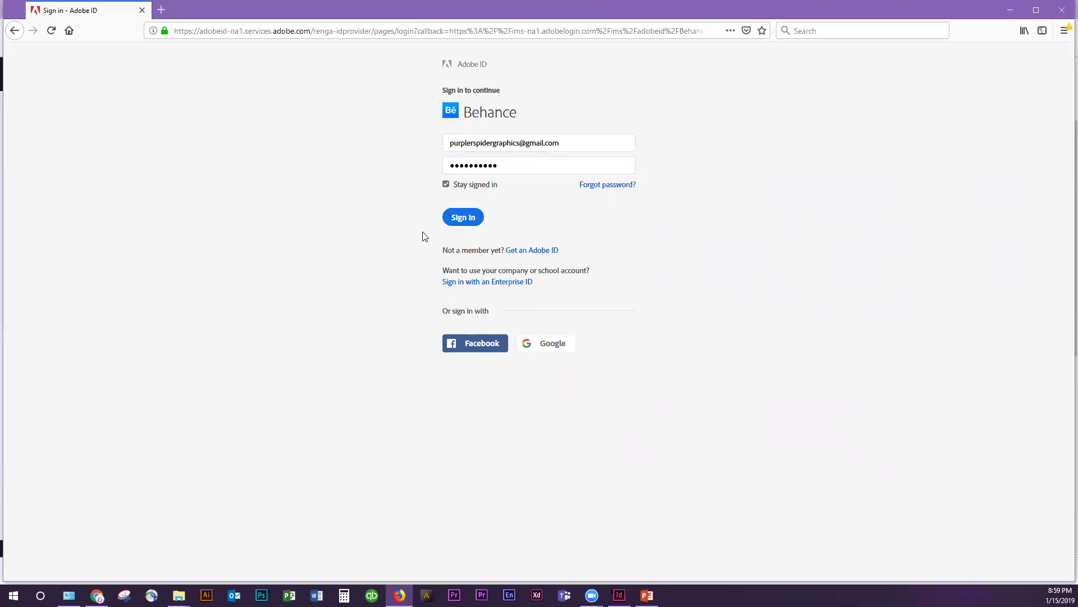
Submit the Adobe ID sign-in, retype the password and resubmit, declining to save the login
{"action": "left_click", "coordinate": [464, 217]}
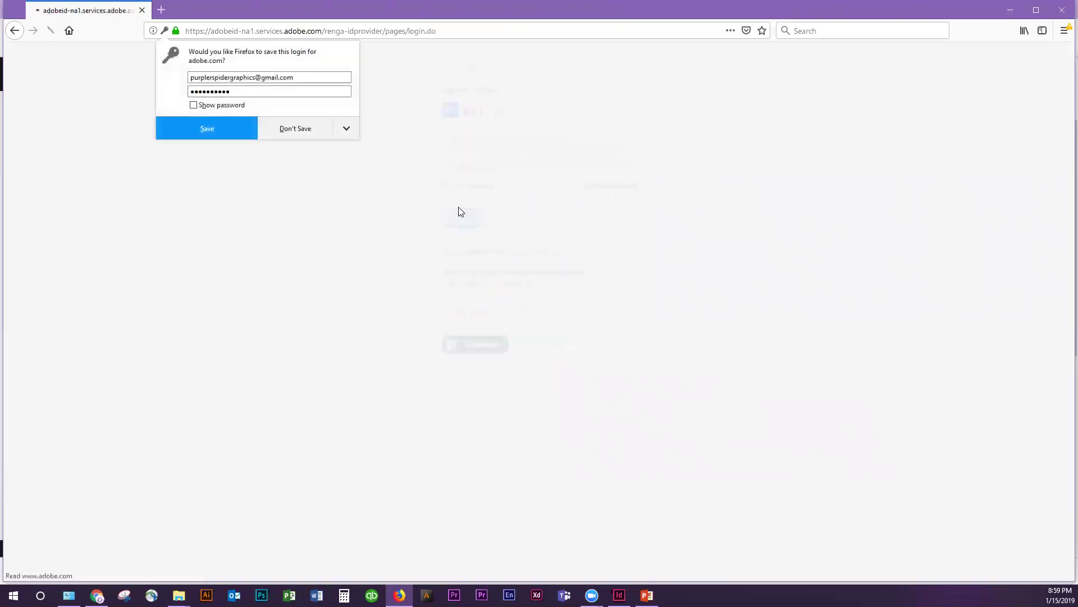
{"action": "left_click", "coordinate": [275, 128]}
{"action": "type", "text": "•"}
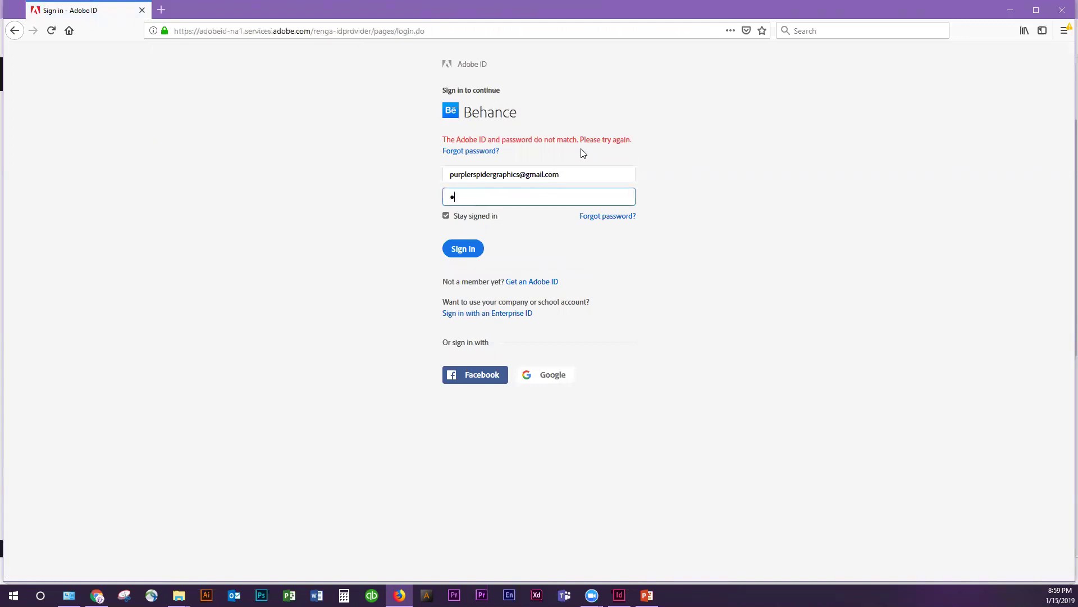
{"action": "type", "text": "•••••••"}
{"action": "key", "text": "Return"}
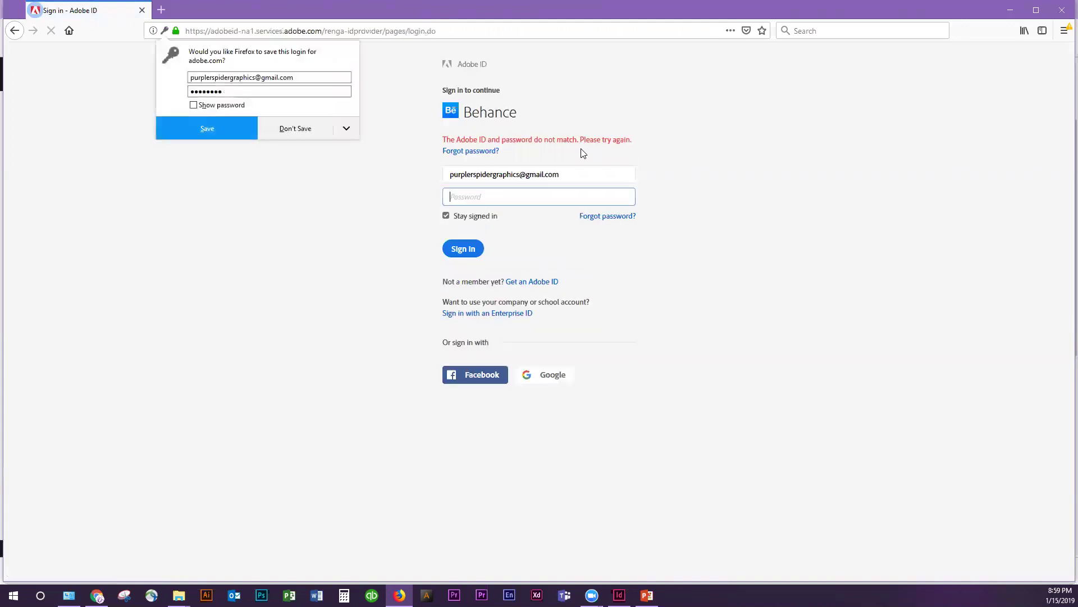
{"action": "left_click", "coordinate": [304, 132]}
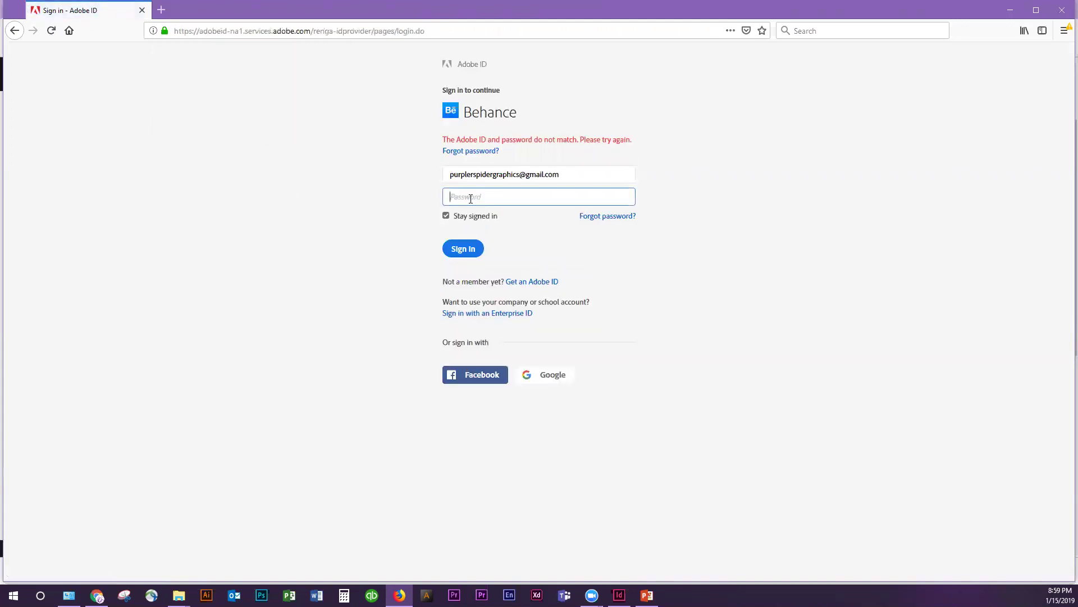
Correct the account email, re-enter the password, sign in again and decline saving the login
{"action": "type", "text": "•••"}
{"action": "key", "text": "shift+Tab"}
{"action": "key", "text": "Down"}
{"action": "key", "text": "Down"}
{"action": "key", "text": "Tab"}
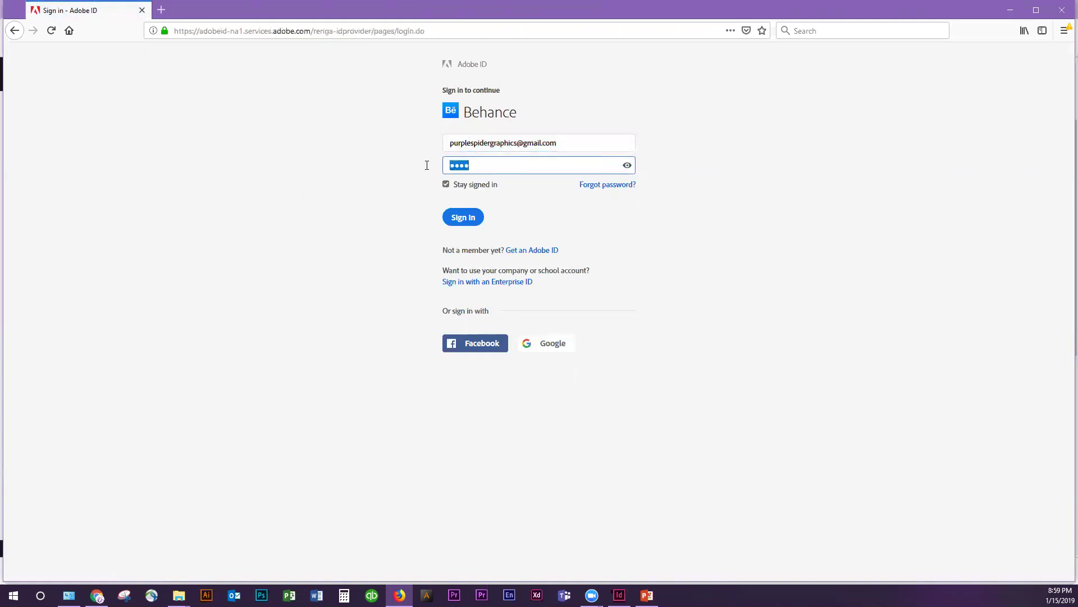
{"action": "type", "text": "•••••••••••"}
{"action": "key", "text": "Return"}
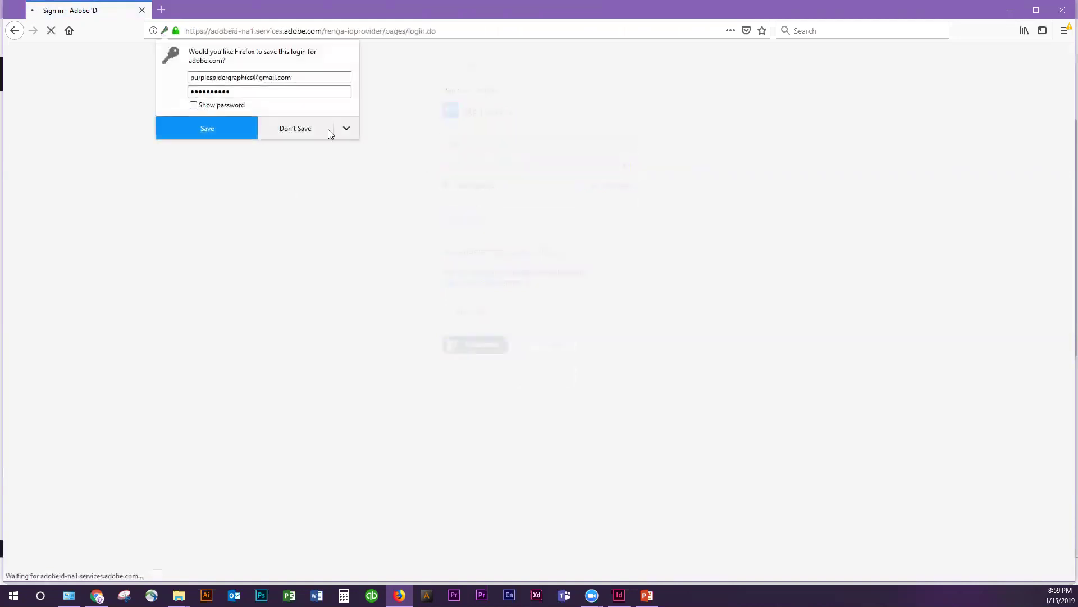
{"action": "left_click", "coordinate": [328, 131]}
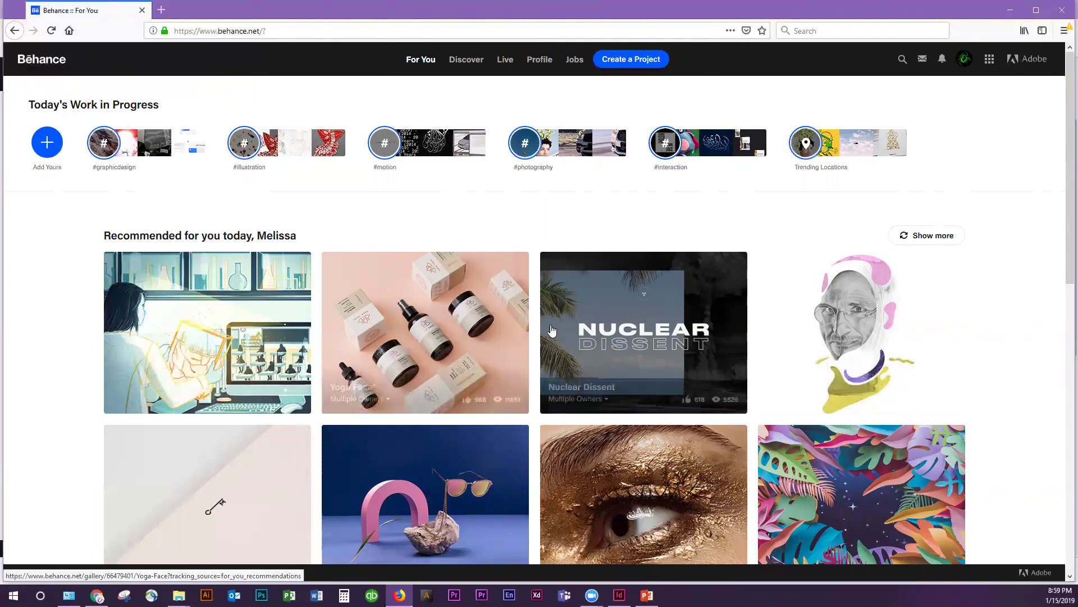
Scroll the For You recommendations and open the L'optimum Magazine project
{"action": "scroll", "coordinate": [552, 330], "scroll_direction": "down", "scroll_amount": 3}
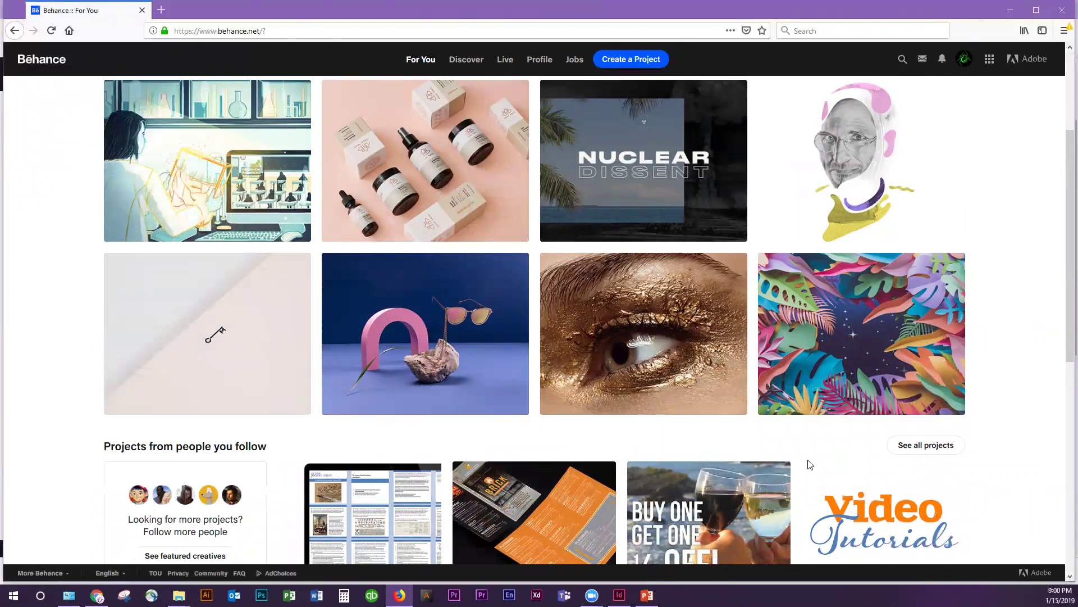
{"action": "scroll", "coordinate": [810, 464], "scroll_direction": "up", "scroll_amount": 2}
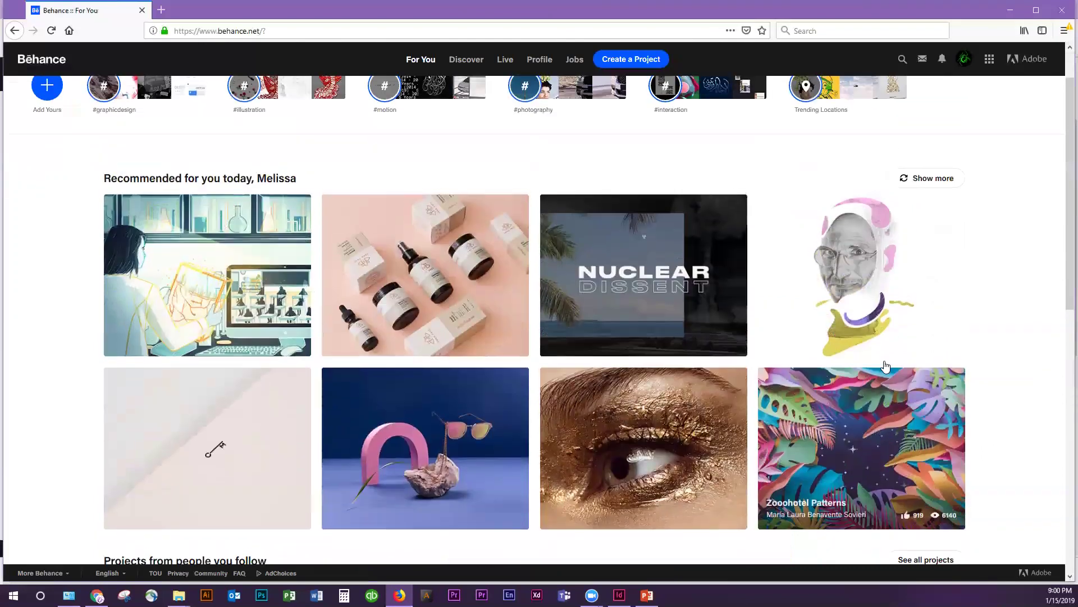
{"action": "left_click", "coordinate": [859, 277]}
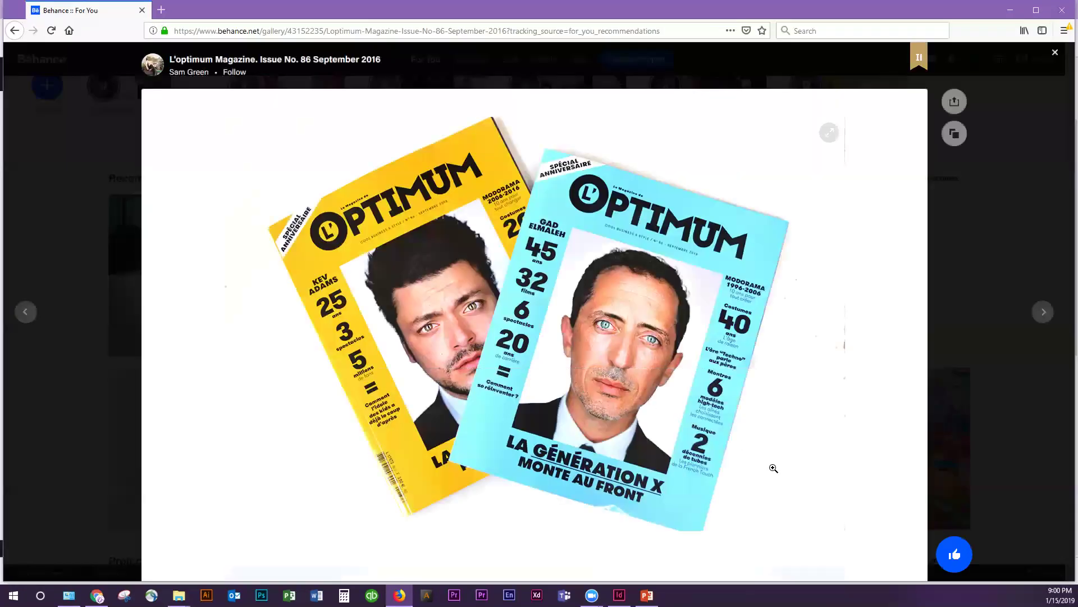
{"action": "scroll", "coordinate": [702, 524], "scroll_direction": "down", "scroll_amount": 7}
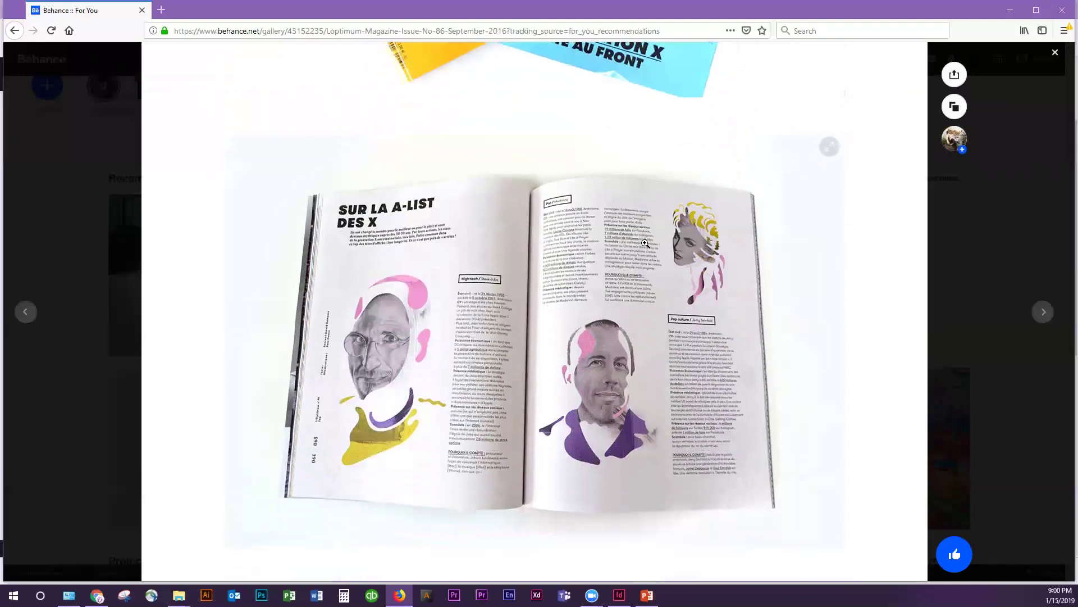
{"action": "scroll", "coordinate": [659, 281], "scroll_direction": "down", "scroll_amount": 4}
{"action": "scroll", "coordinate": [664, 282], "scroll_direction": "down", "scroll_amount": 4}
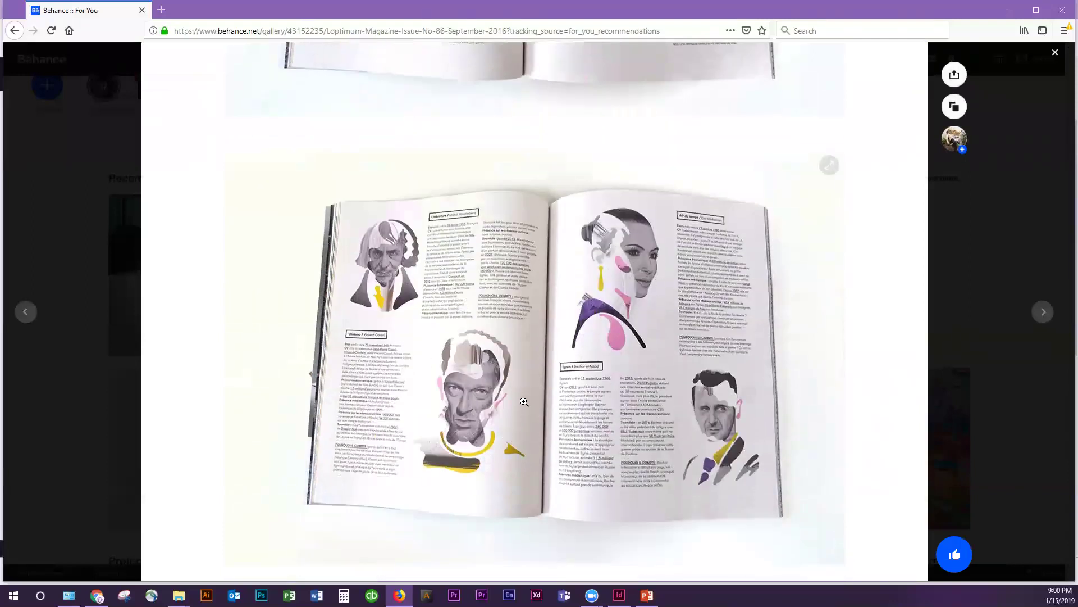
{"action": "scroll", "coordinate": [580, 419], "scroll_direction": "down", "scroll_amount": 8}
{"action": "scroll", "coordinate": [777, 405], "scroll_direction": "down", "scroll_amount": 5}
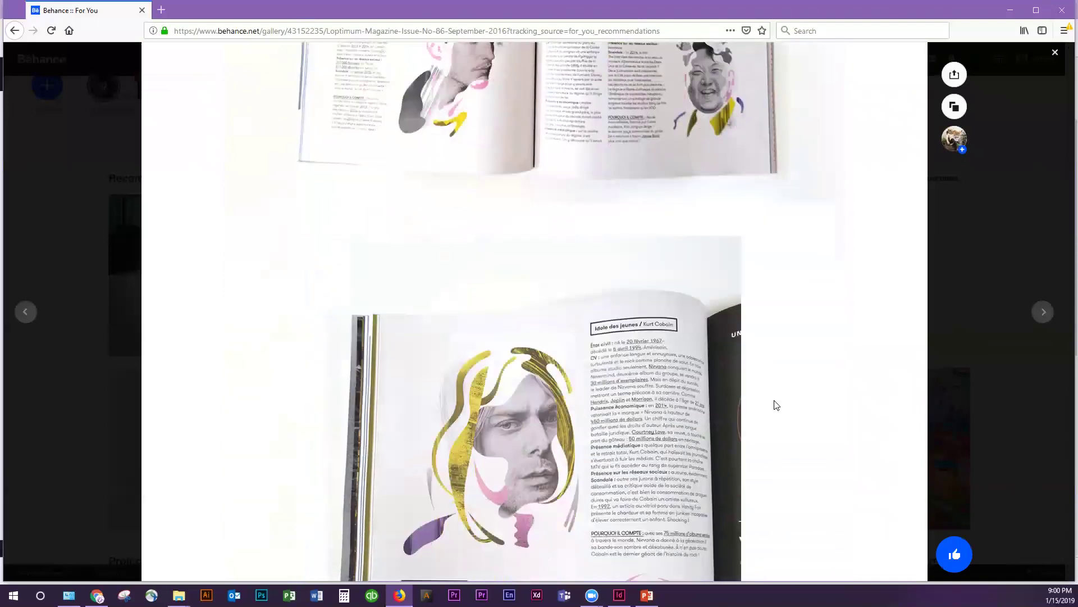
{"action": "scroll", "coordinate": [778, 407], "scroll_direction": "down", "scroll_amount": 3}
{"action": "scroll", "coordinate": [775, 359], "scroll_direction": "down", "scroll_amount": 8}
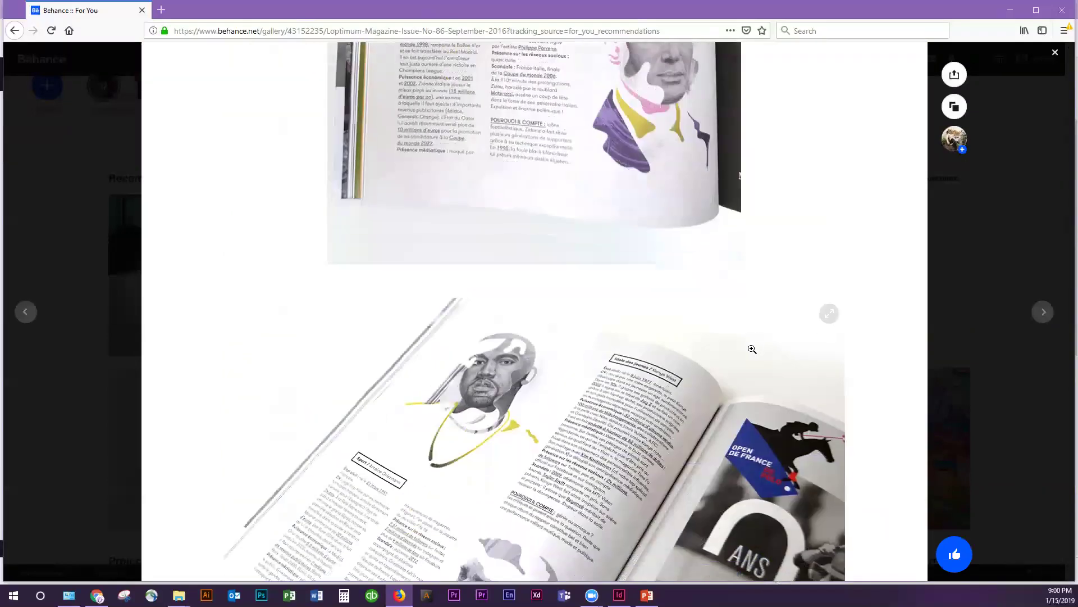
{"action": "scroll", "coordinate": [753, 350], "scroll_direction": "down", "scroll_amount": 12}
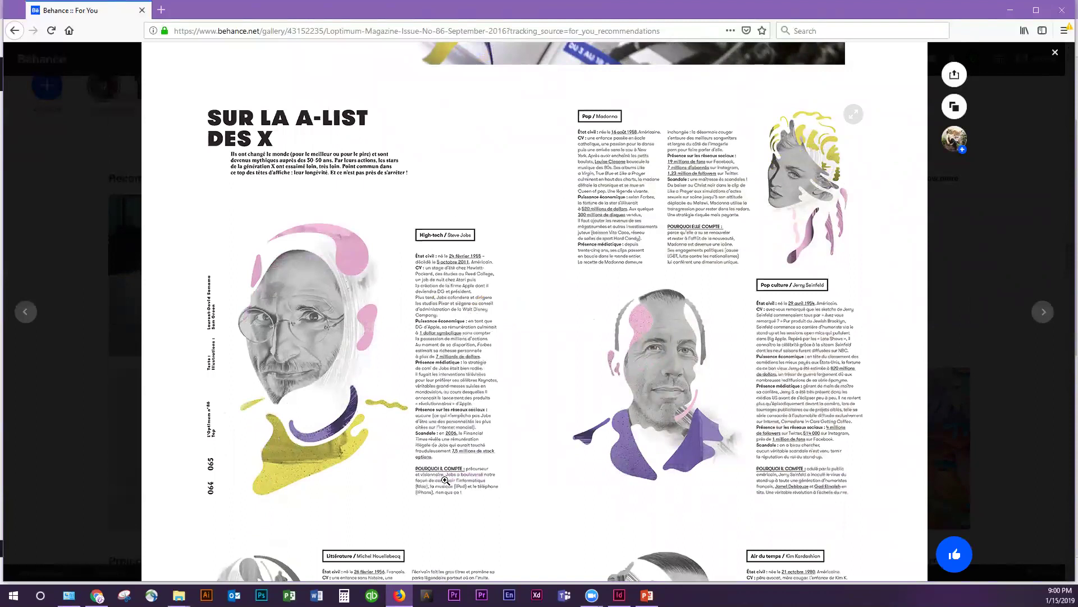
{"action": "scroll", "coordinate": [382, 333], "scroll_direction": "down", "scroll_amount": 10}
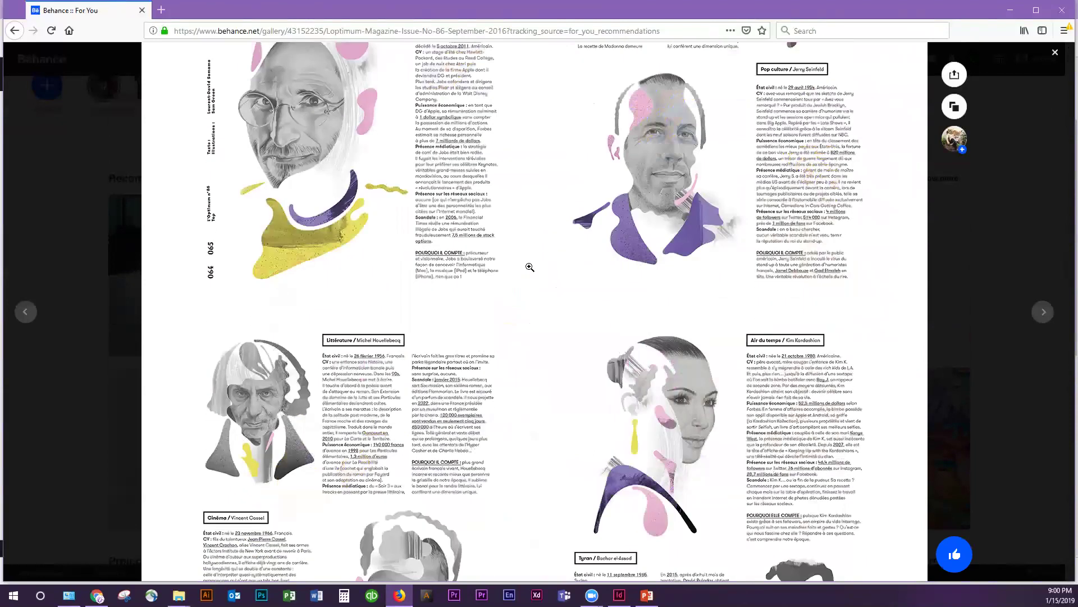
{"action": "scroll", "coordinate": [624, 295], "scroll_direction": "down", "scroll_amount": 13}
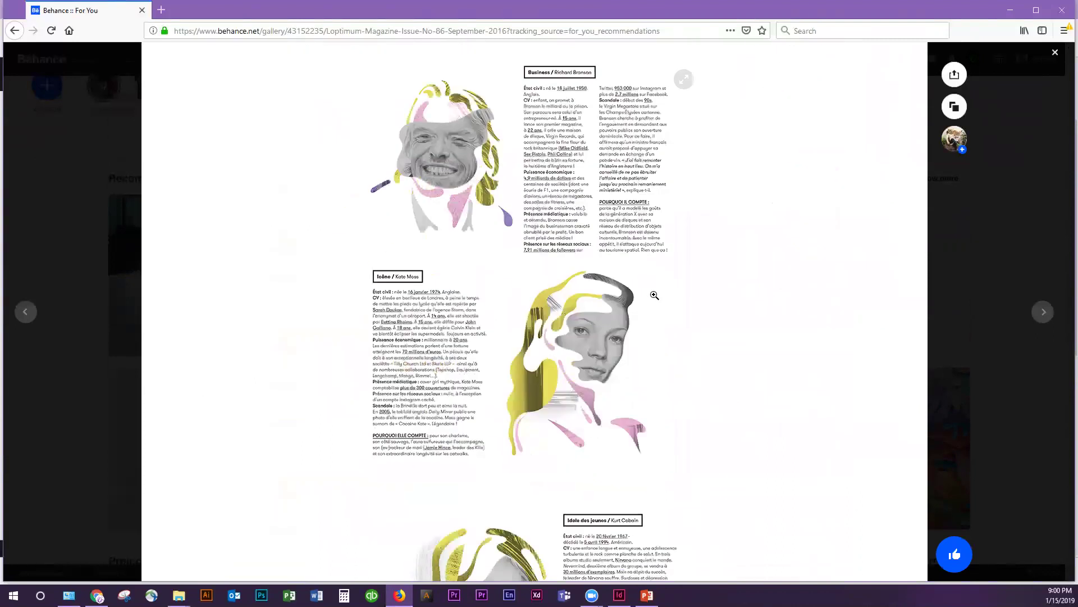
{"action": "mouse_move", "coordinate": [958, 129]}
{"action": "left_click", "coordinate": [1055, 53]}
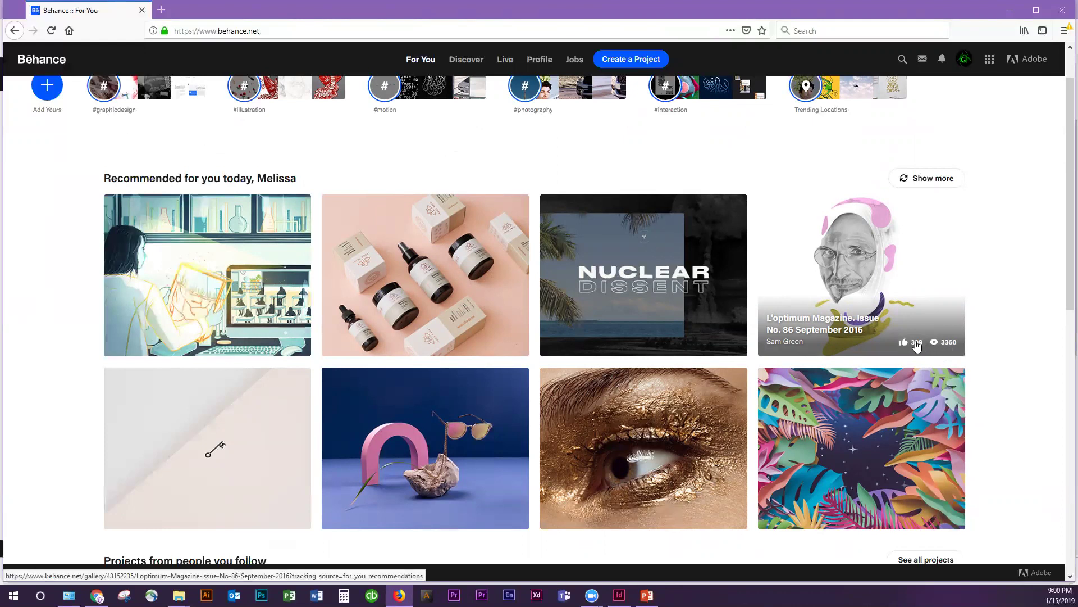
{"action": "left_click", "coordinate": [880, 270]}
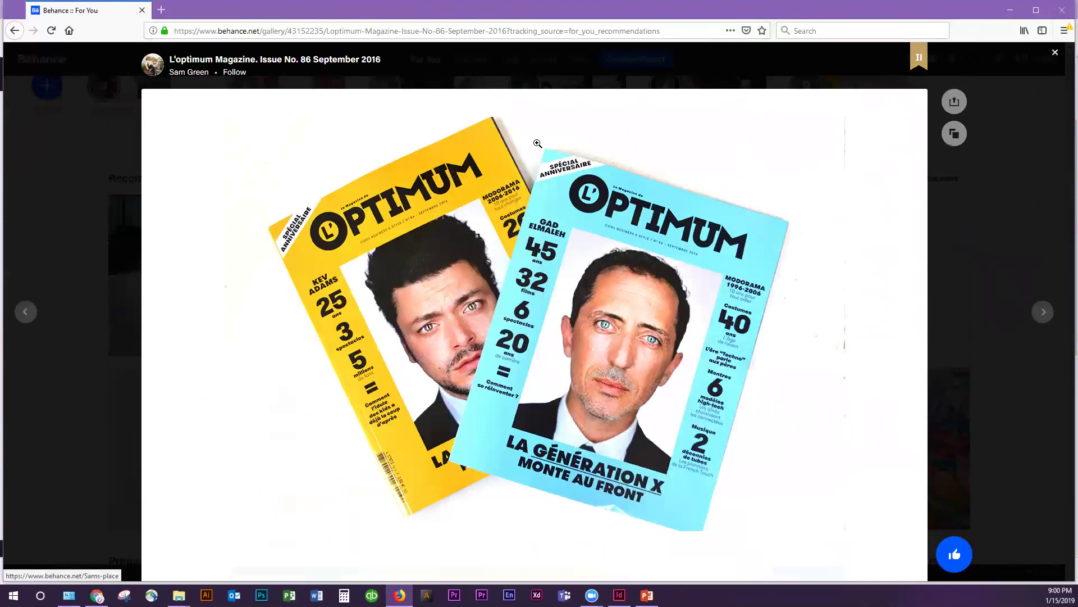
{"action": "scroll", "coordinate": [907, 212], "scroll_direction": "down", "scroll_amount": 8}
{"action": "scroll", "coordinate": [842, 315], "scroll_direction": "down", "scroll_amount": 10}
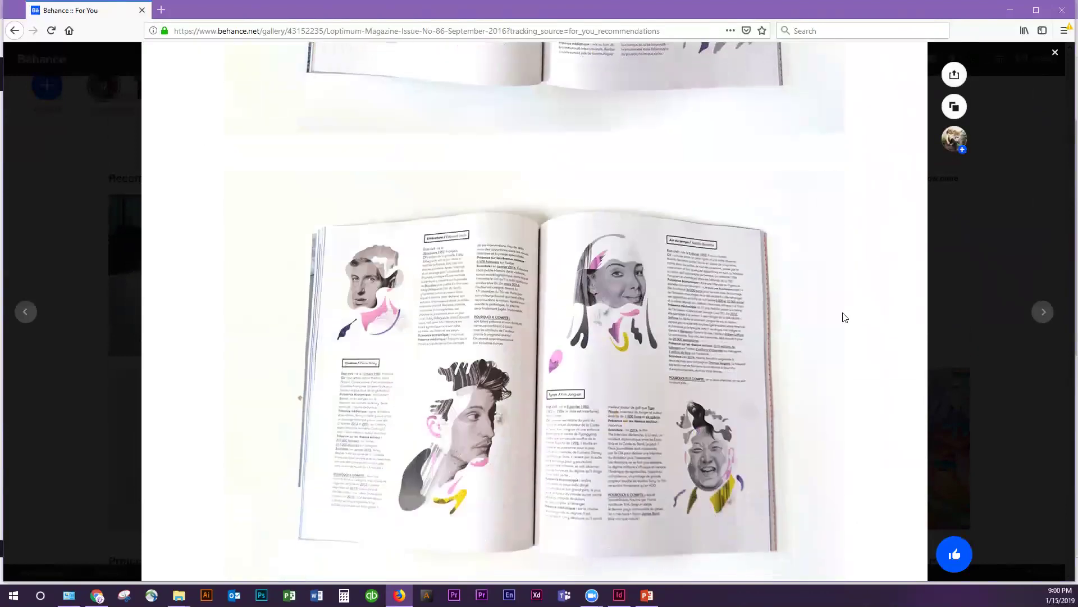
{"action": "scroll", "coordinate": [837, 313], "scroll_direction": "down", "scroll_amount": 10}
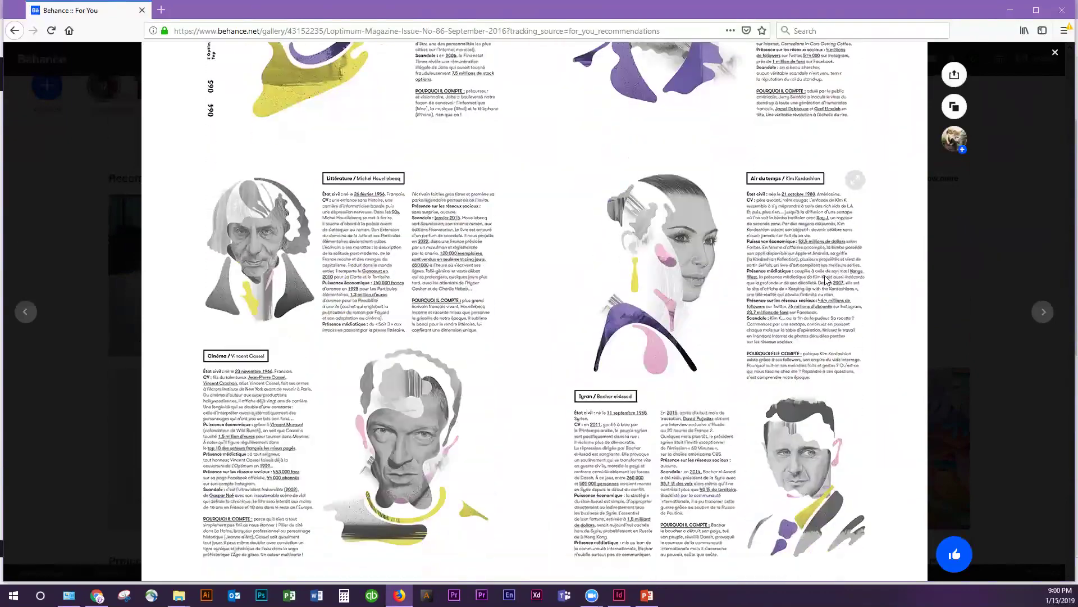
{"action": "scroll", "coordinate": [829, 235], "scroll_direction": "down", "scroll_amount": 15}
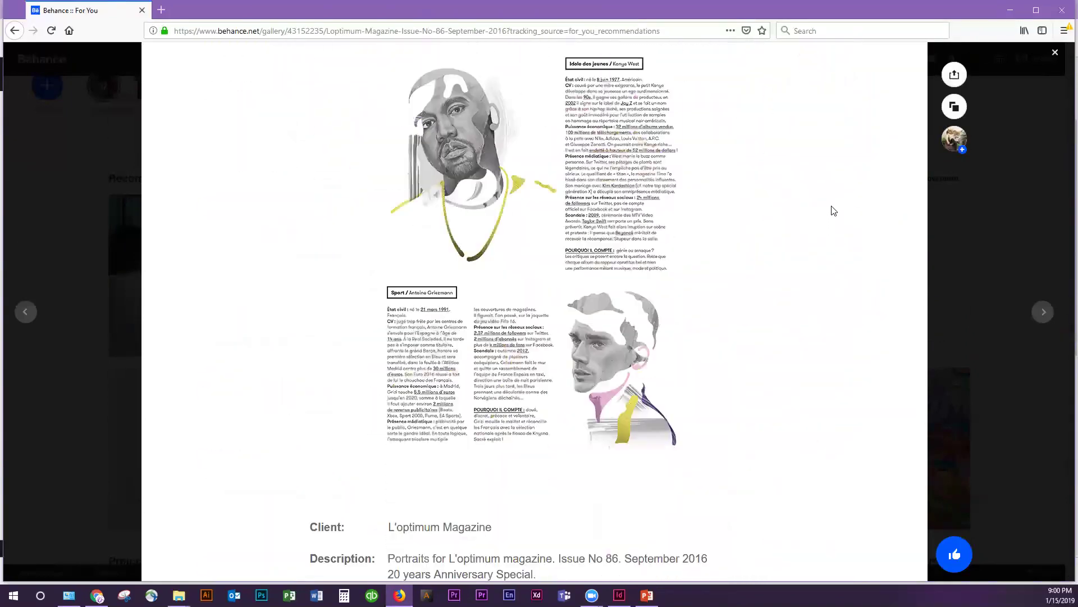
{"action": "scroll", "coordinate": [829, 202], "scroll_direction": "up", "scroll_amount": 5}
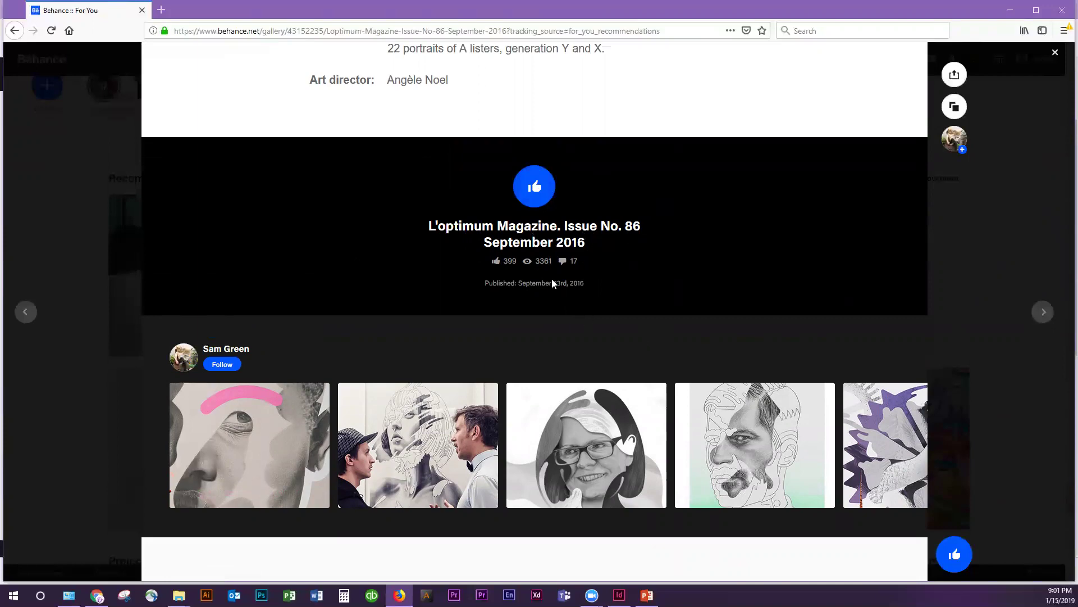
{"action": "scroll", "coordinate": [427, 327], "scroll_direction": "up", "scroll_amount": 15}
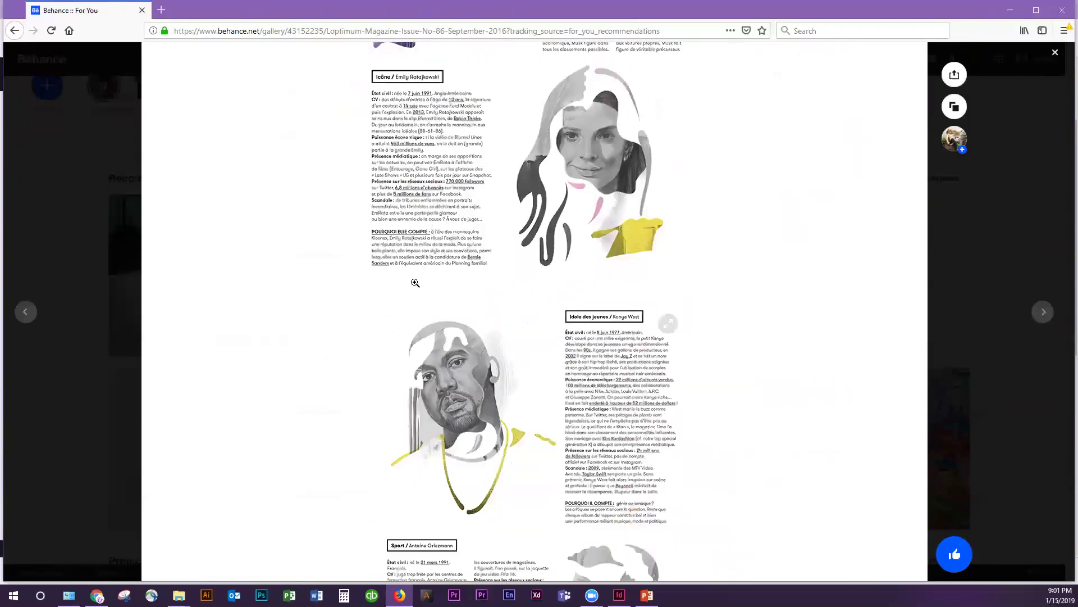
{"action": "scroll", "coordinate": [647, 207], "scroll_direction": "up", "scroll_amount": 3}
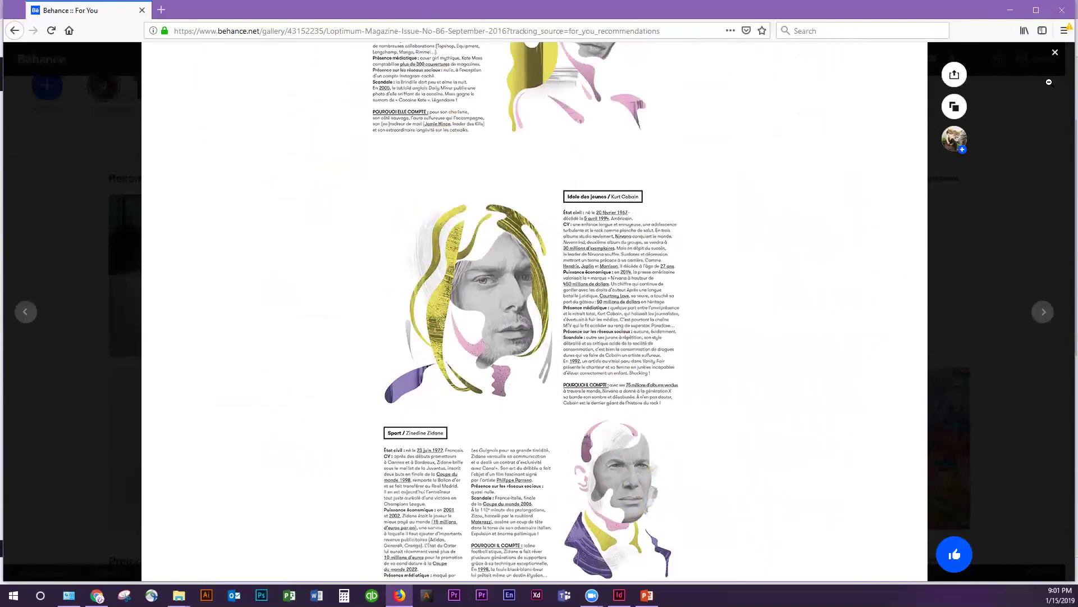
{"action": "left_click", "coordinate": [1055, 54]}
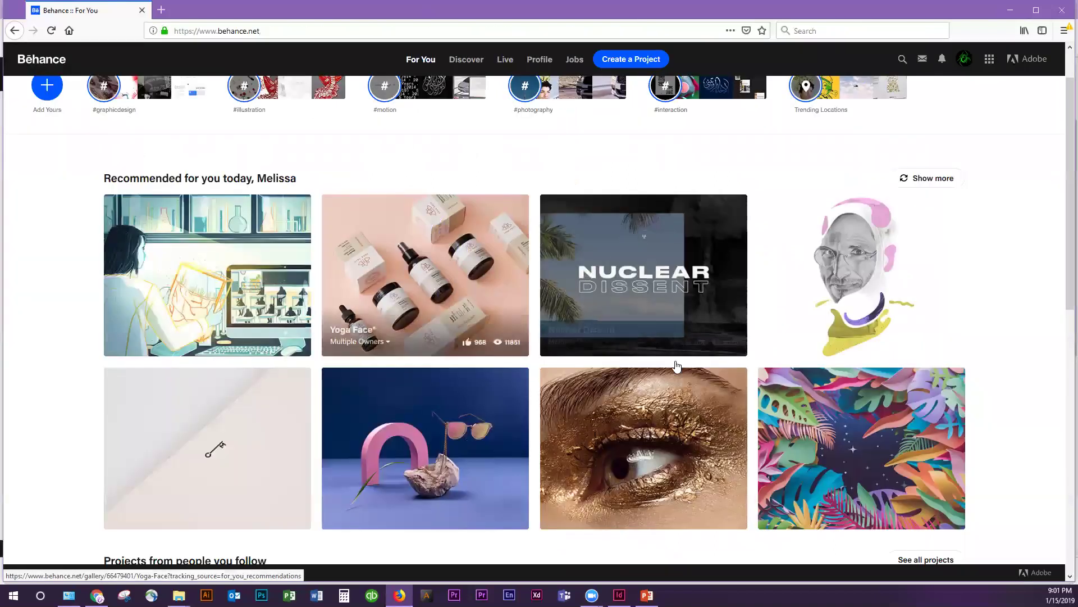
{"action": "scroll", "coordinate": [938, 507], "scroll_direction": "down", "scroll_amount": 6}
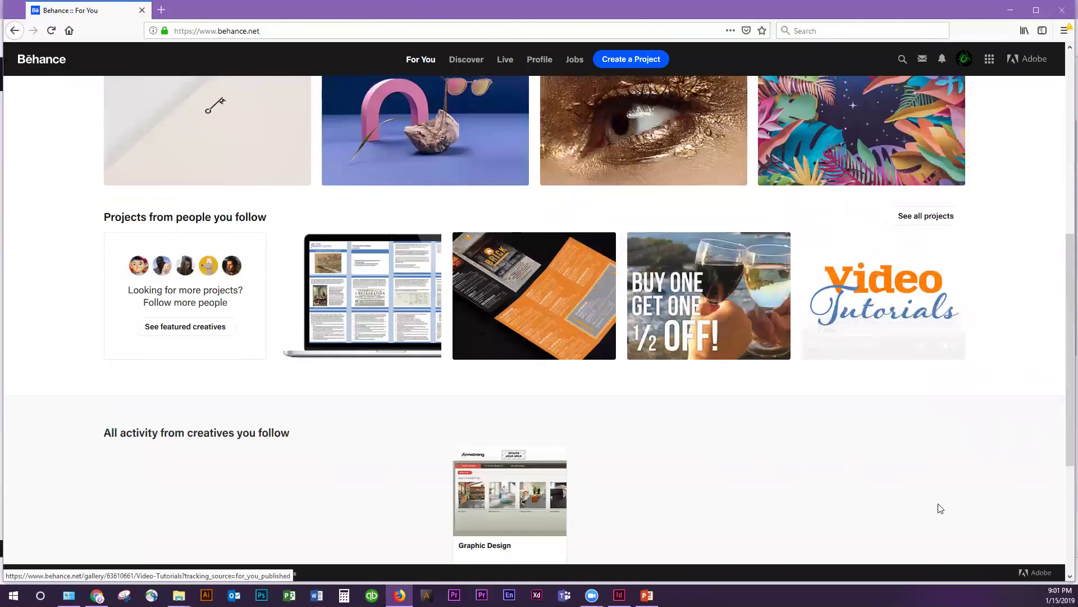
{"action": "scroll", "coordinate": [942, 495], "scroll_direction": "up", "scroll_amount": 6}
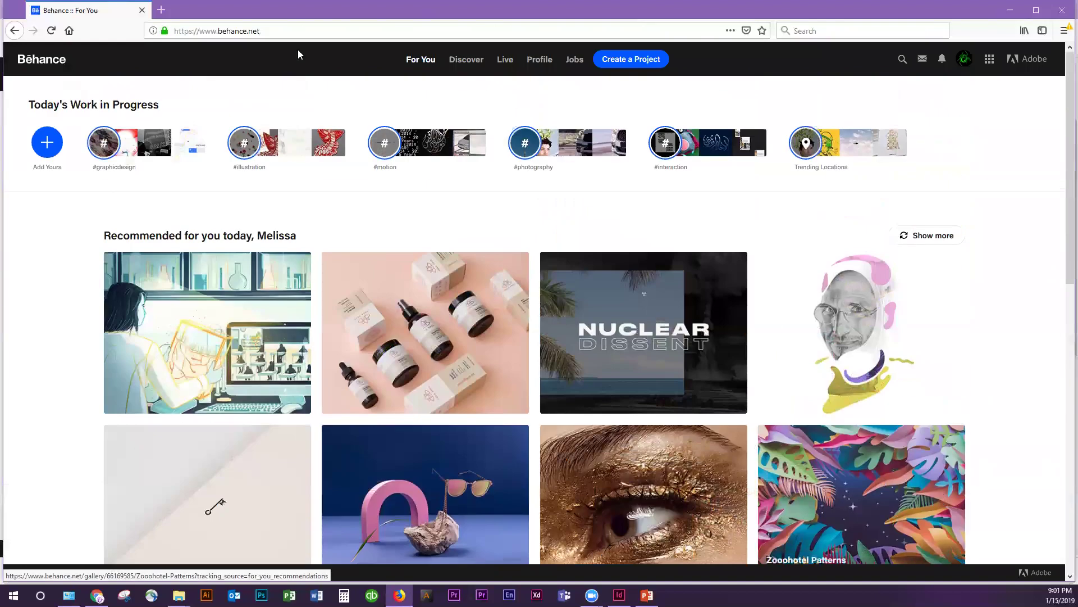
{"action": "left_click", "coordinate": [1036, 10]}
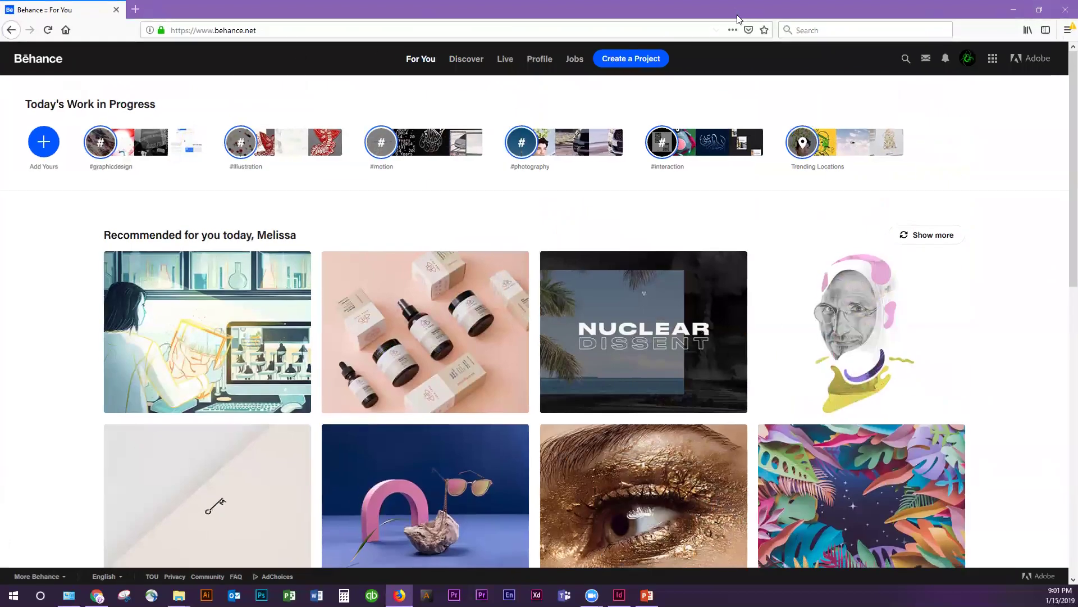
{"action": "left_click", "coordinate": [1038, 11]}
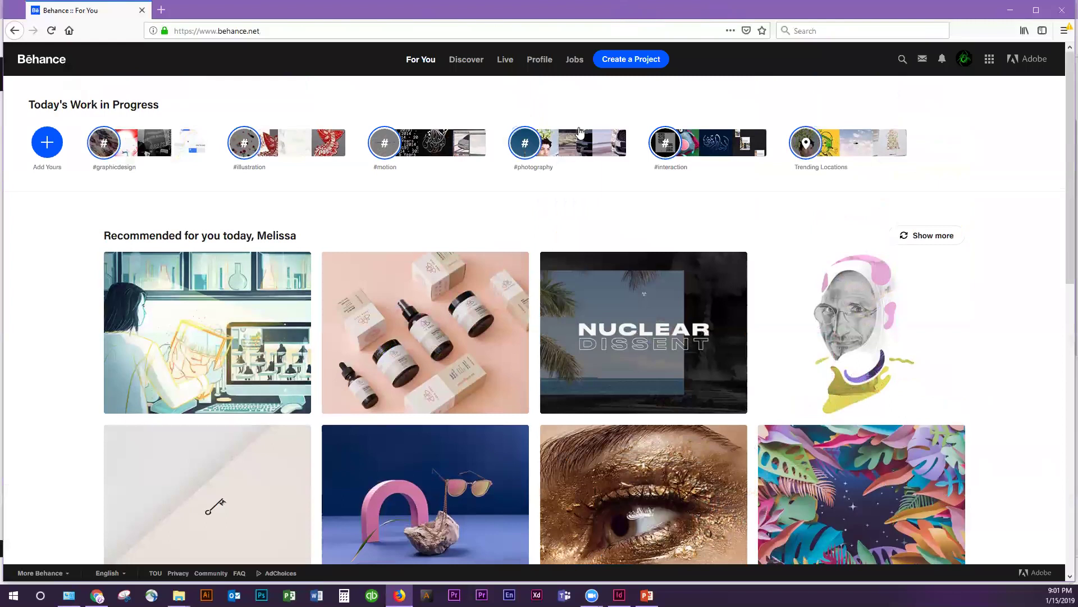
{"action": "left_click", "coordinate": [354, 10]}
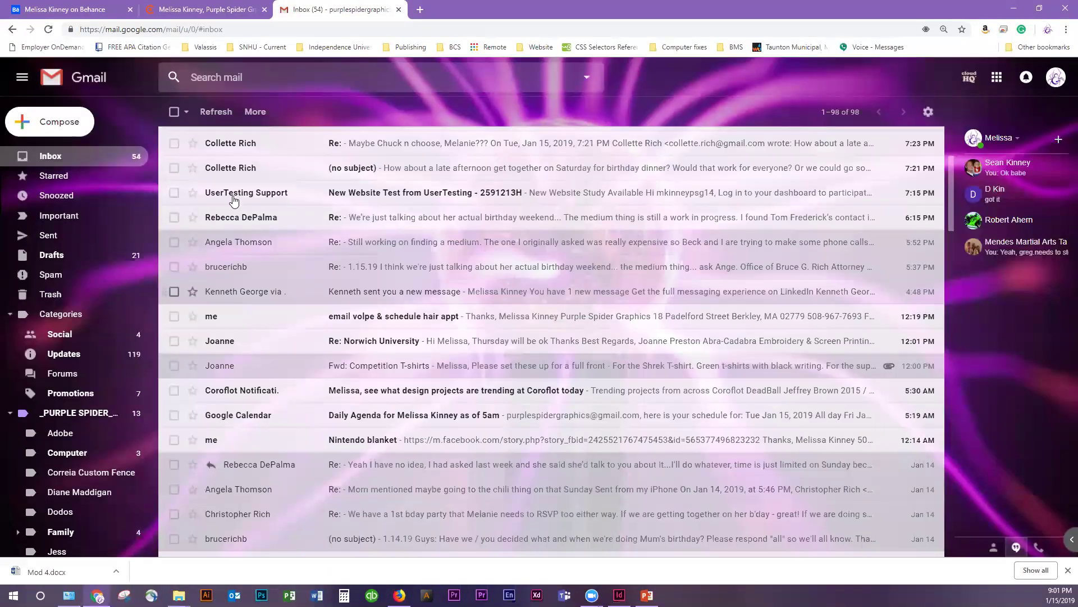
Open the Coroflot Notifications email, browse its trending projects, and open the Games project
{"action": "left_click", "coordinate": [395, 391]}
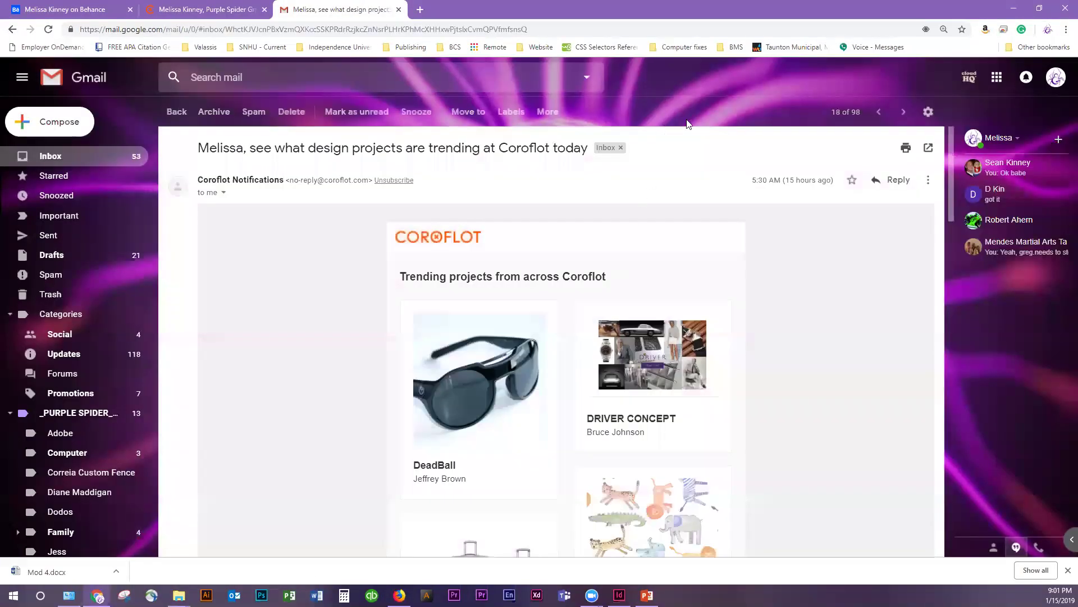
{"action": "scroll", "coordinate": [893, 254], "scroll_direction": "down", "scroll_amount": 2}
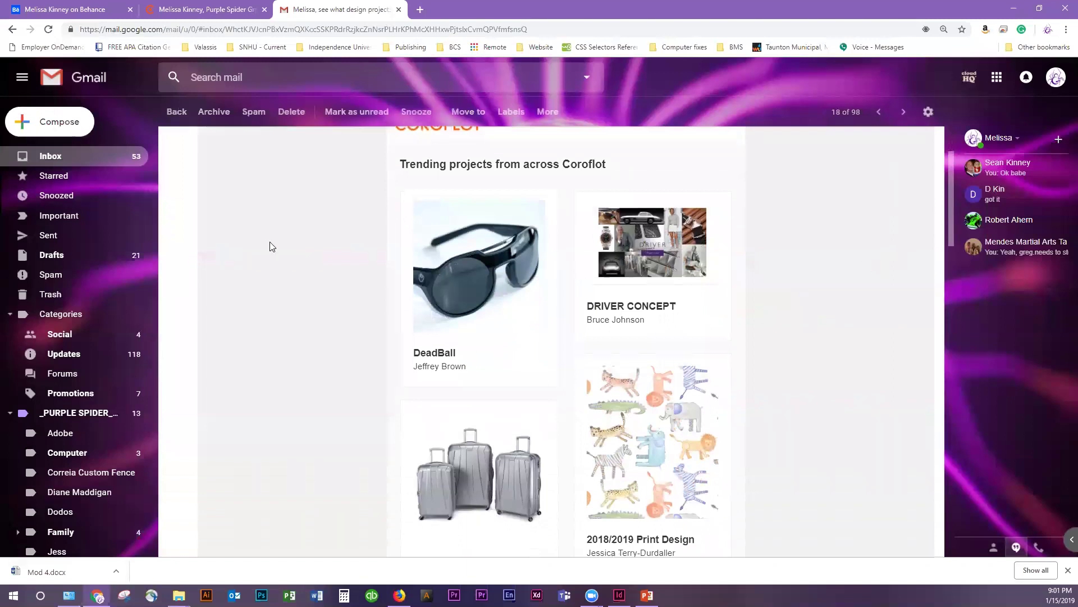
{"action": "scroll", "coordinate": [463, 250], "scroll_direction": "up", "scroll_amount": 2}
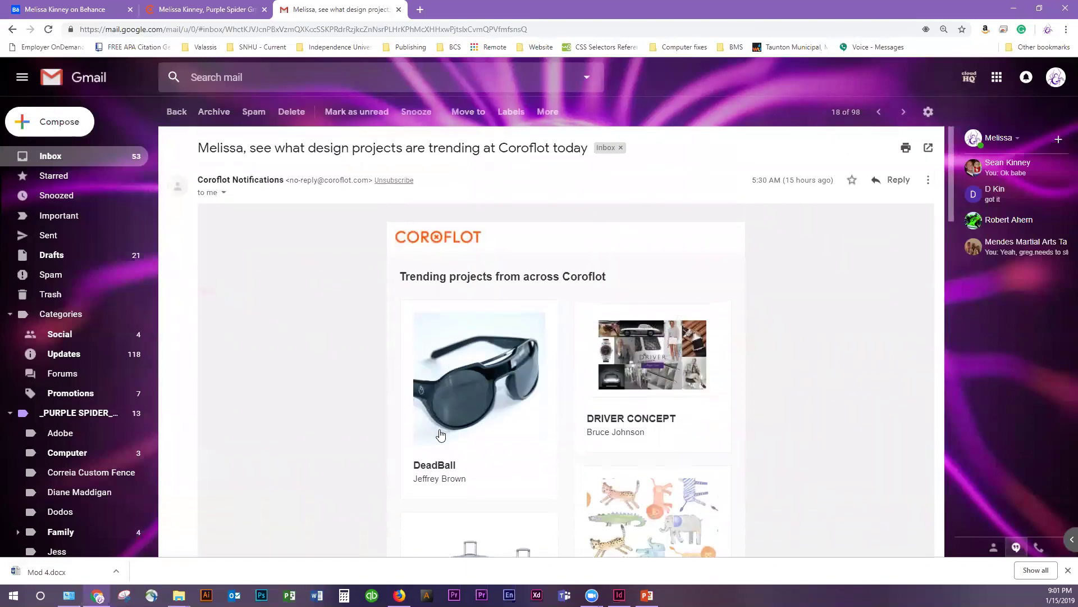
{"action": "scroll", "coordinate": [585, 354], "scroll_direction": "down", "scroll_amount": 10}
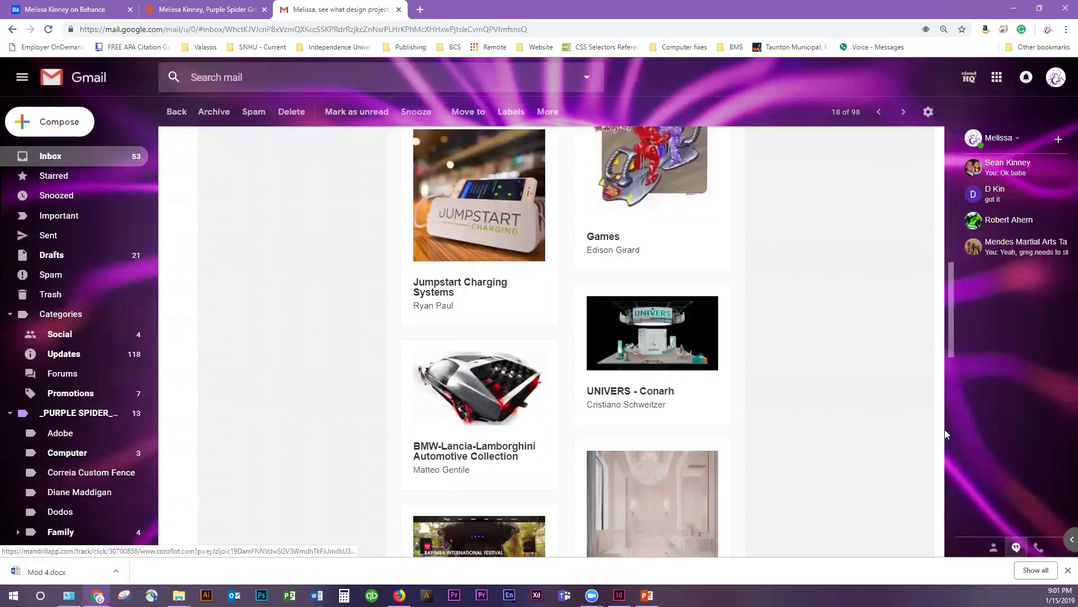
{"action": "scroll", "coordinate": [837, 401], "scroll_direction": "up", "scroll_amount": 2}
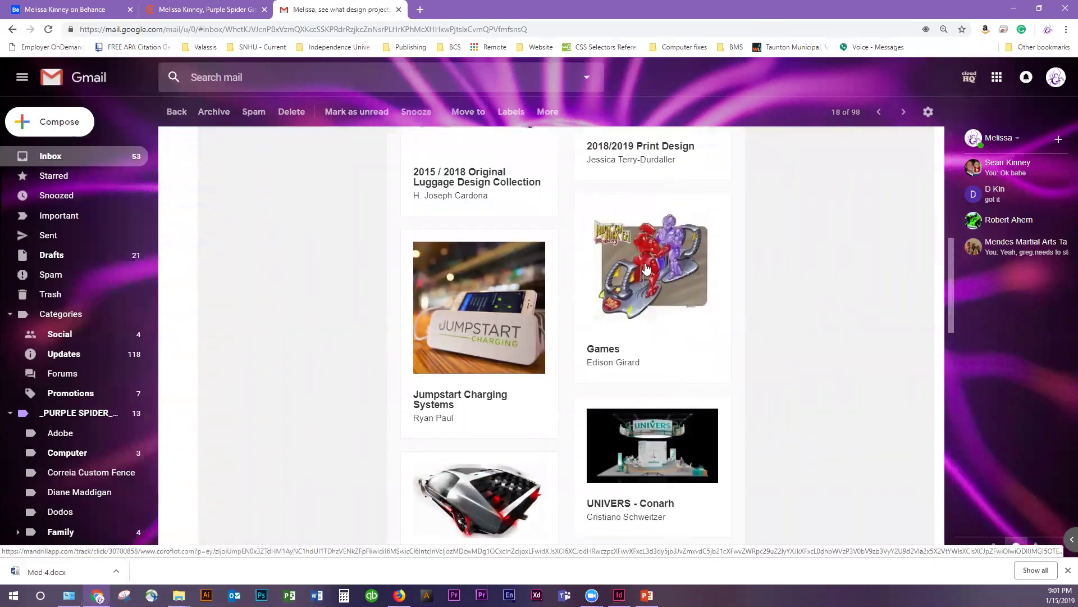
{"action": "scroll", "coordinate": [646, 268], "scroll_direction": "down", "scroll_amount": 6}
{"action": "scroll", "coordinate": [786, 332], "scroll_direction": "down", "scroll_amount": 4}
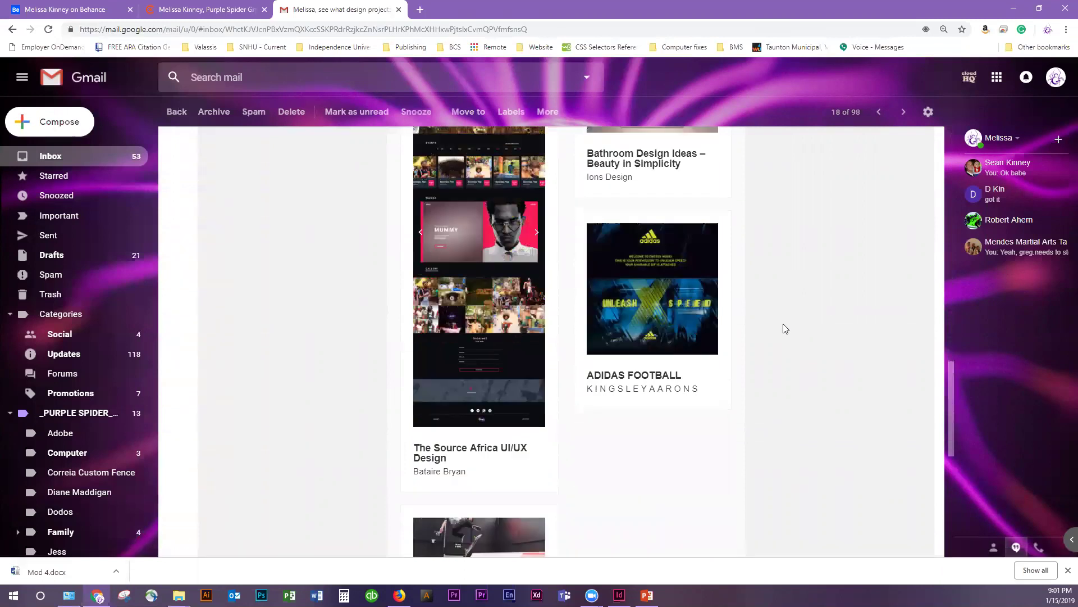
{"action": "scroll", "coordinate": [785, 329], "scroll_direction": "down", "scroll_amount": 3}
{"action": "scroll", "coordinate": [784, 329], "scroll_direction": "up", "scroll_amount": 7}
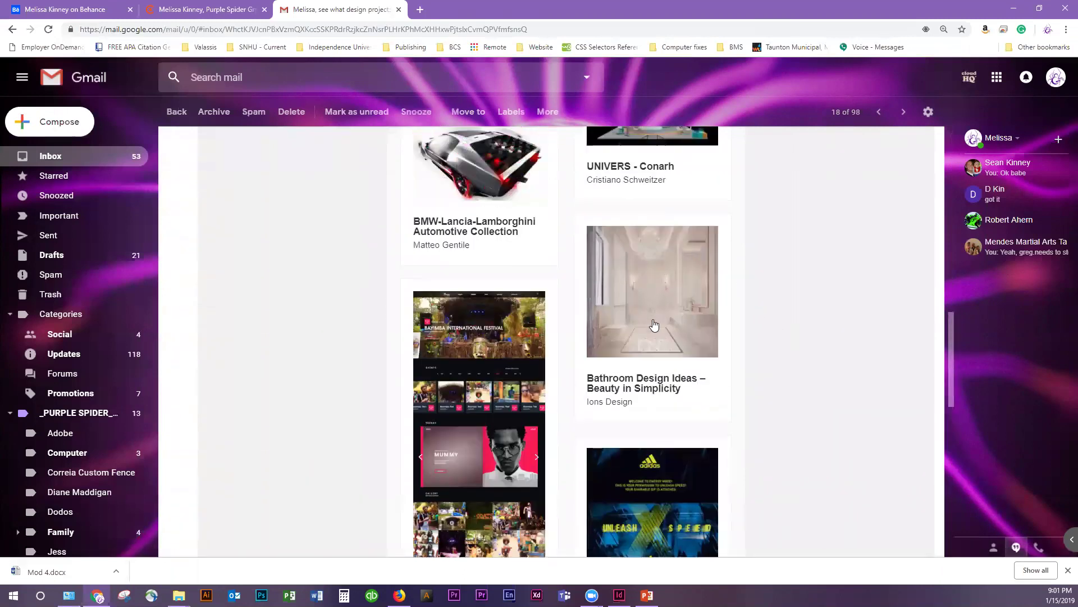
{"action": "scroll", "coordinate": [670, 335], "scroll_direction": "up", "scroll_amount": 4}
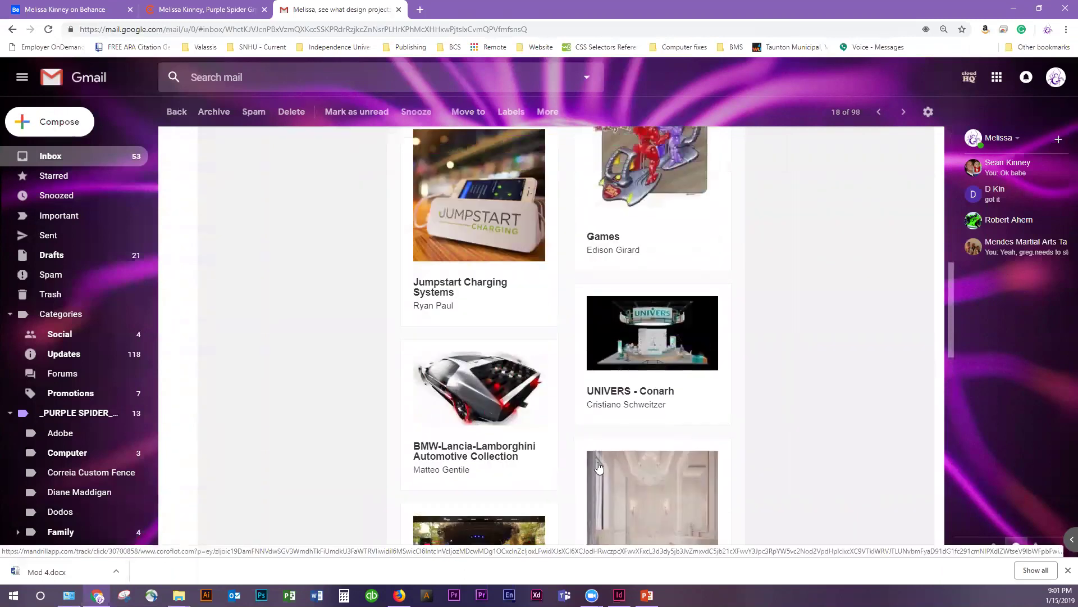
{"action": "scroll", "coordinate": [729, 327], "scroll_direction": "up", "scroll_amount": 2}
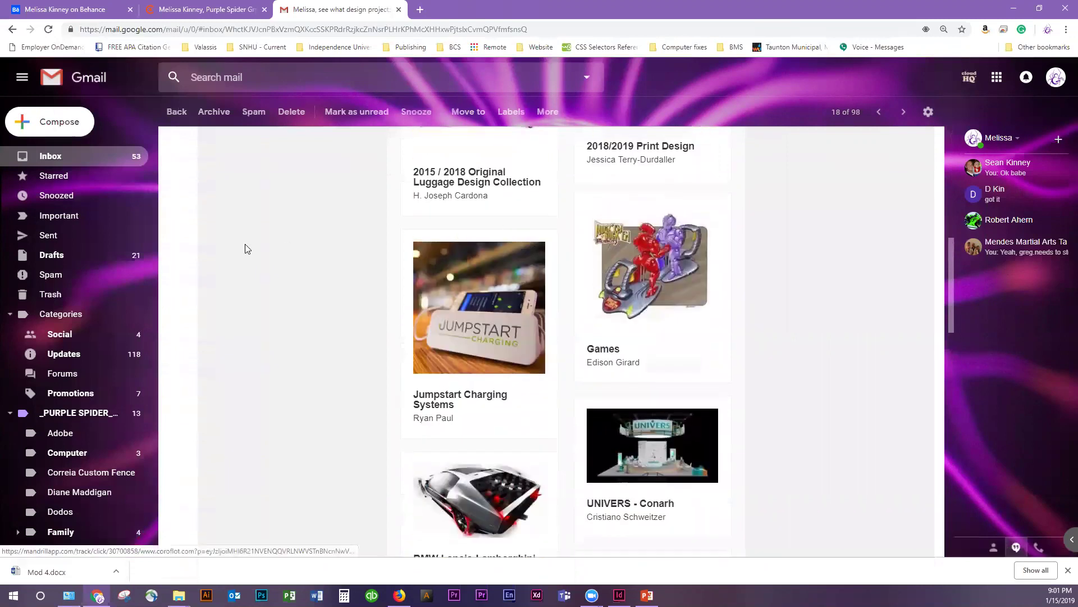
{"action": "left_click", "coordinate": [245, 245]}
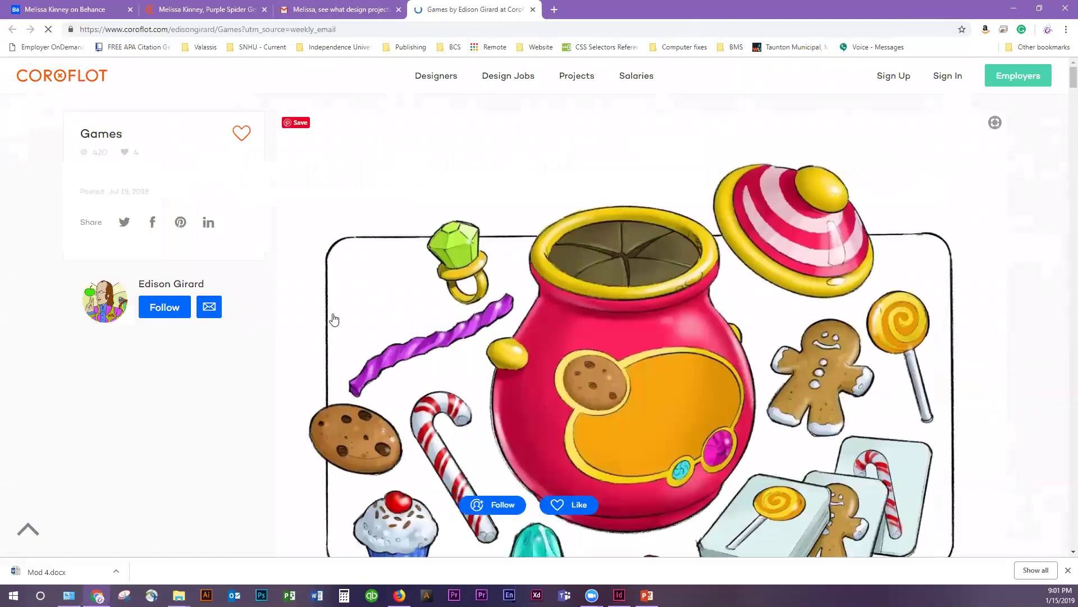
Scroll through the Games project's Candyland illustrations on Coroflot
{"action": "scroll", "coordinate": [730, 296], "scroll_direction": "down", "scroll_amount": 4}
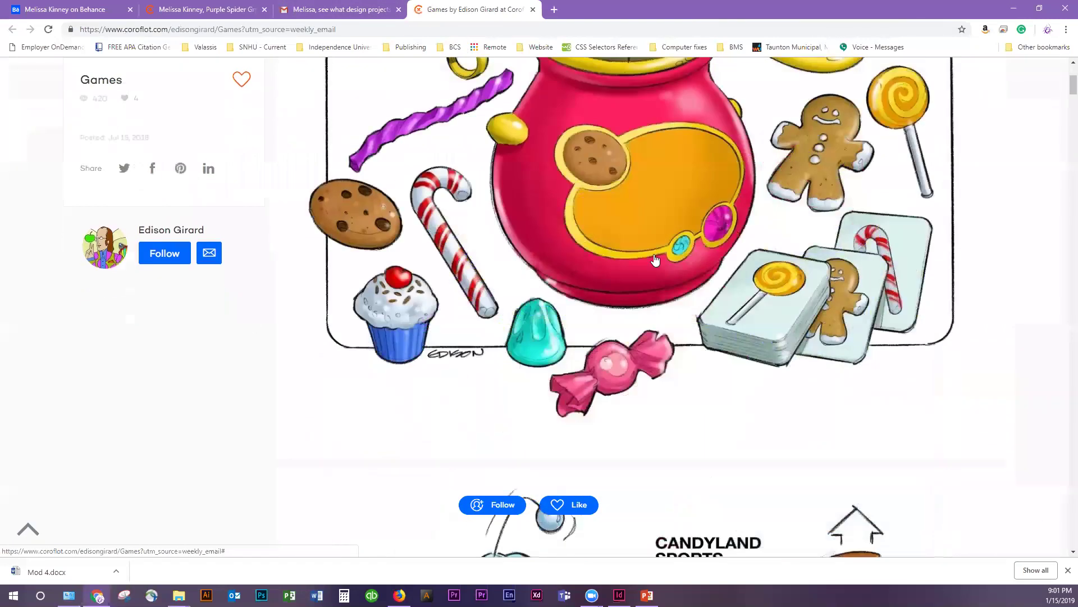
{"action": "scroll", "coordinate": [508, 332], "scroll_direction": "down", "scroll_amount": 8}
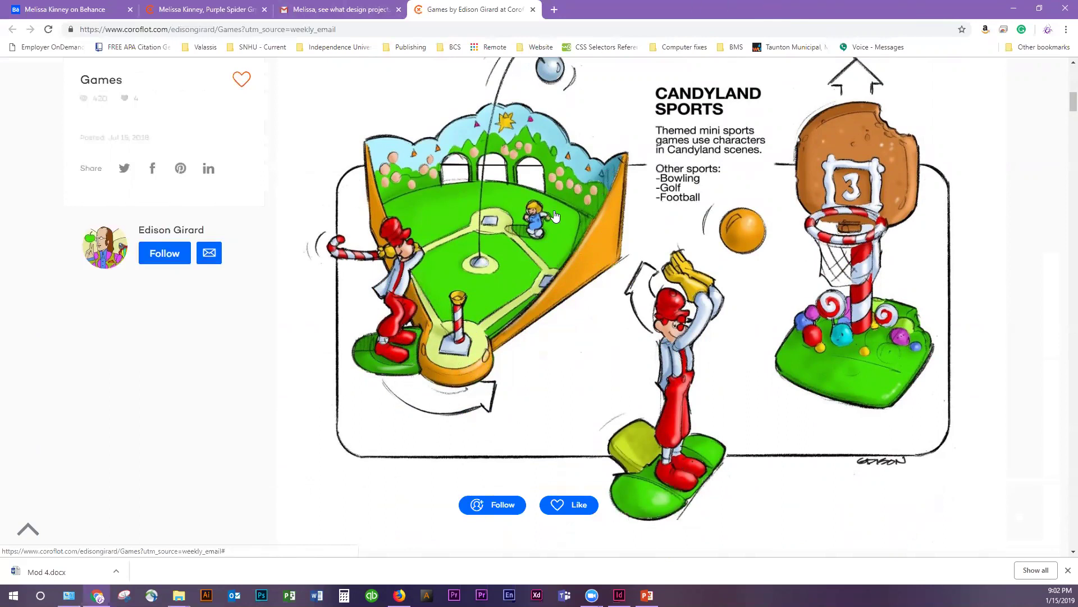
{"action": "scroll", "coordinate": [556, 216], "scroll_direction": "down", "scroll_amount": 9}
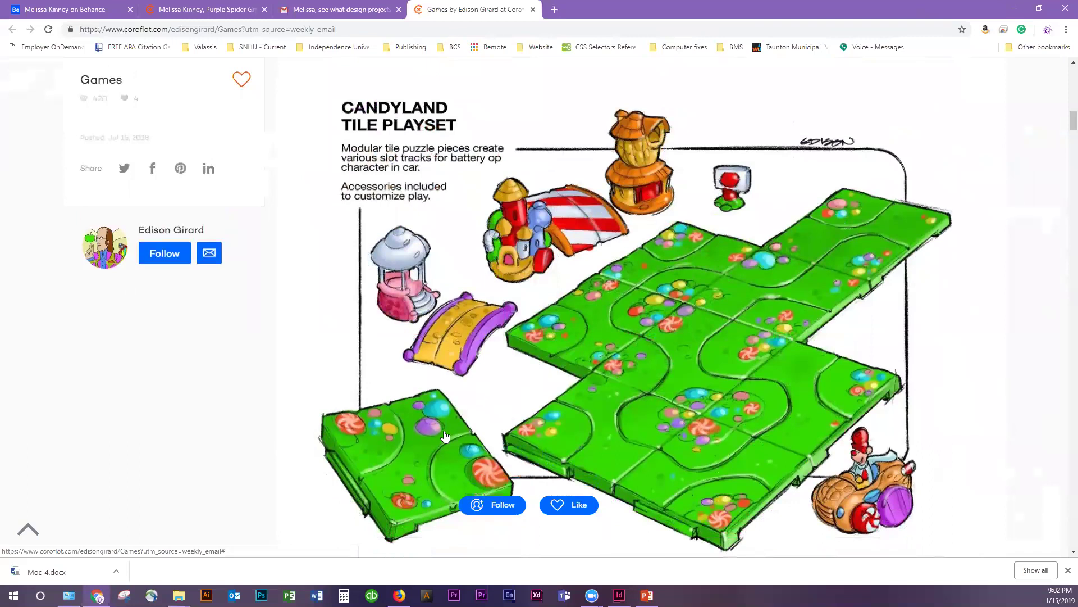
{"action": "scroll", "coordinate": [476, 385], "scroll_direction": "down", "scroll_amount": 3}
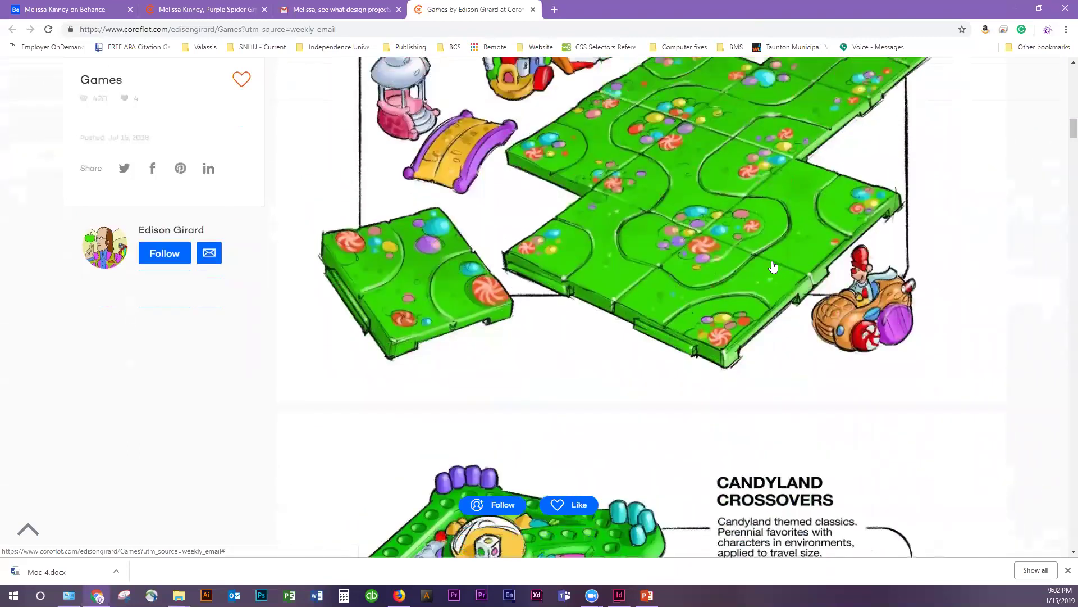
{"action": "scroll", "coordinate": [773, 266], "scroll_direction": "up", "scroll_amount": 3}
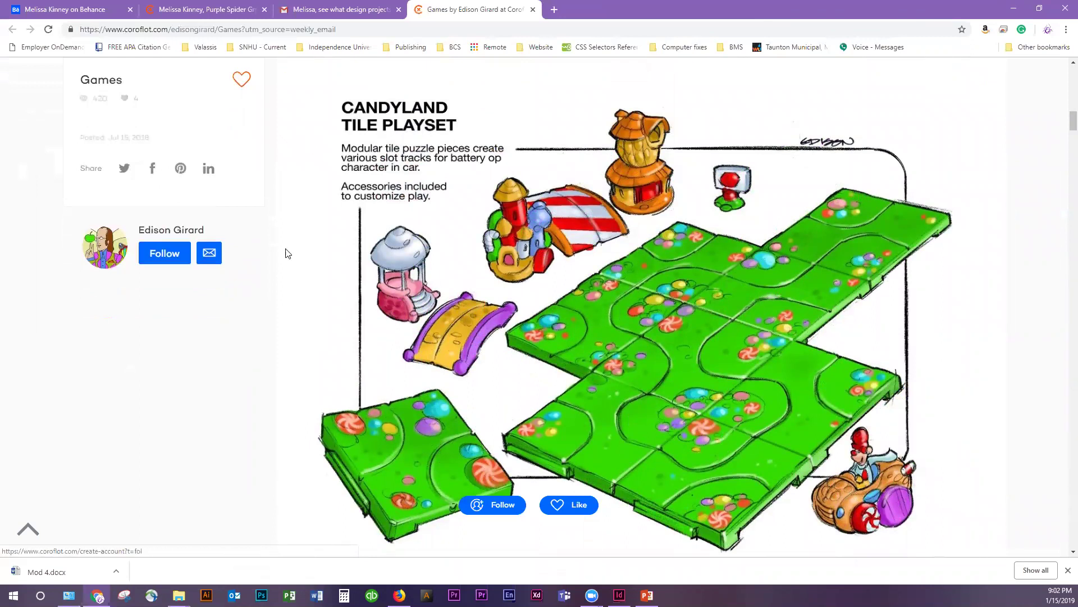
{"action": "scroll", "coordinate": [287, 253], "scroll_direction": "up", "scroll_amount": 1}
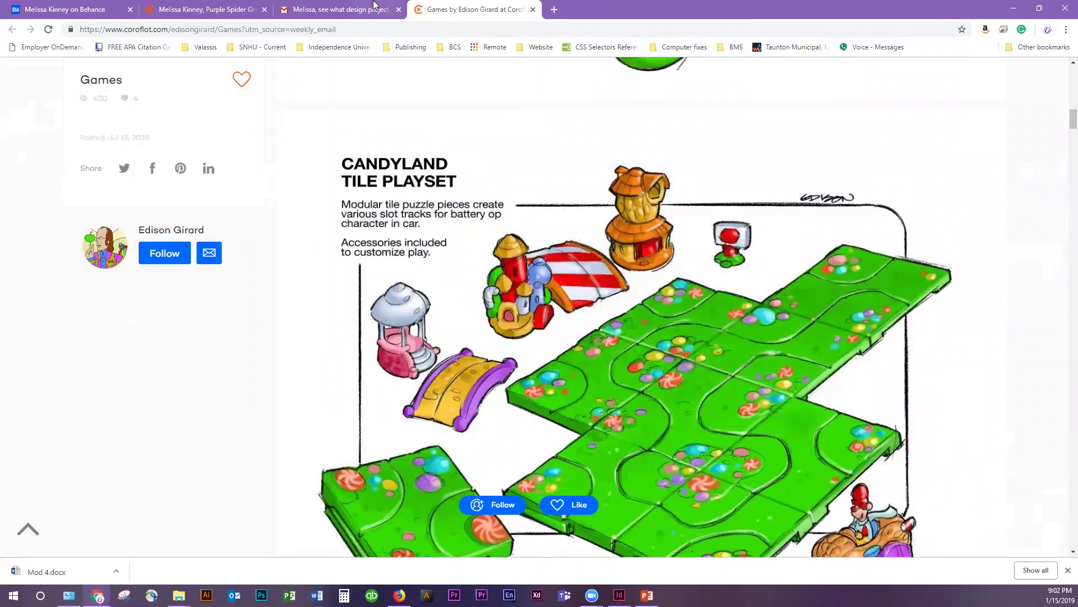
Delete the Coroflot trending-projects email in Gmail and minimize Chrome to reveal Behance
{"action": "left_click", "coordinate": [344, 9]}
{"action": "left_click", "coordinate": [279, 122]}
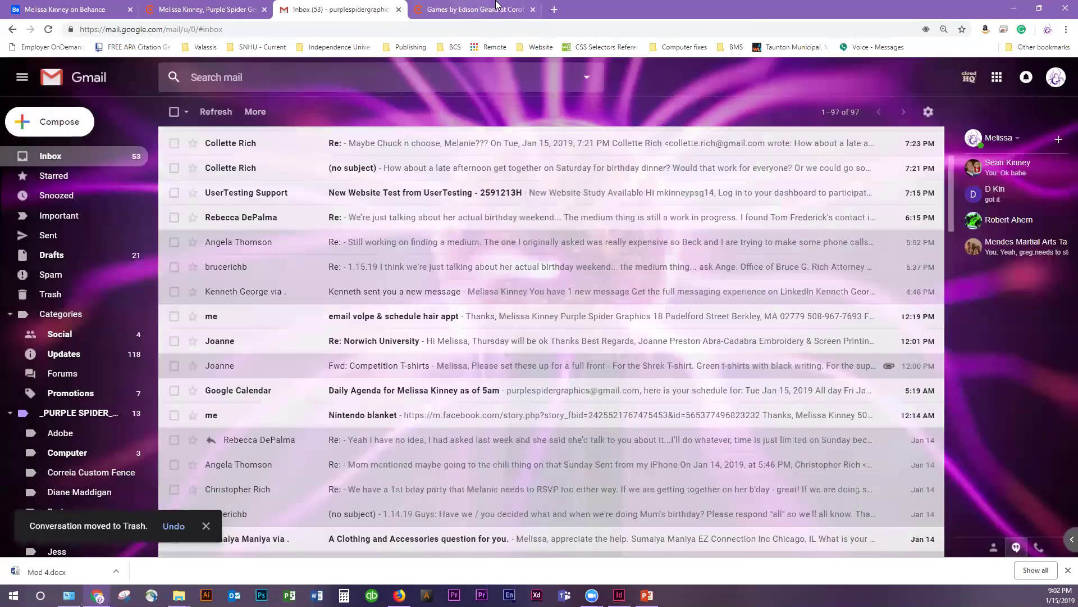
{"action": "left_click", "coordinate": [1014, 8]}
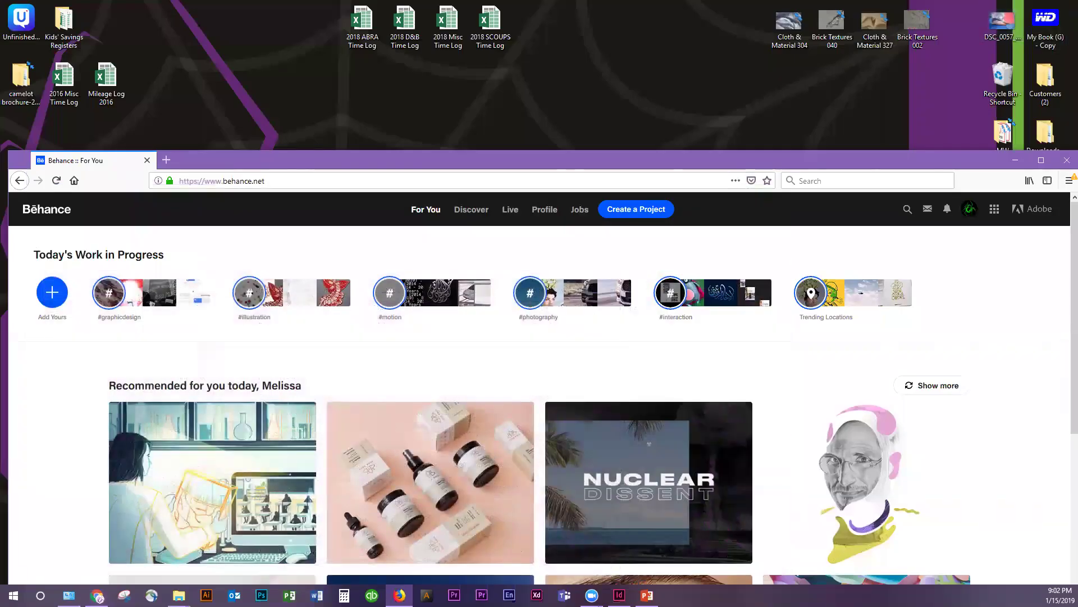
Maximize the Behance window and scroll through the For You feed
{"action": "left_click", "coordinate": [1041, 160]}
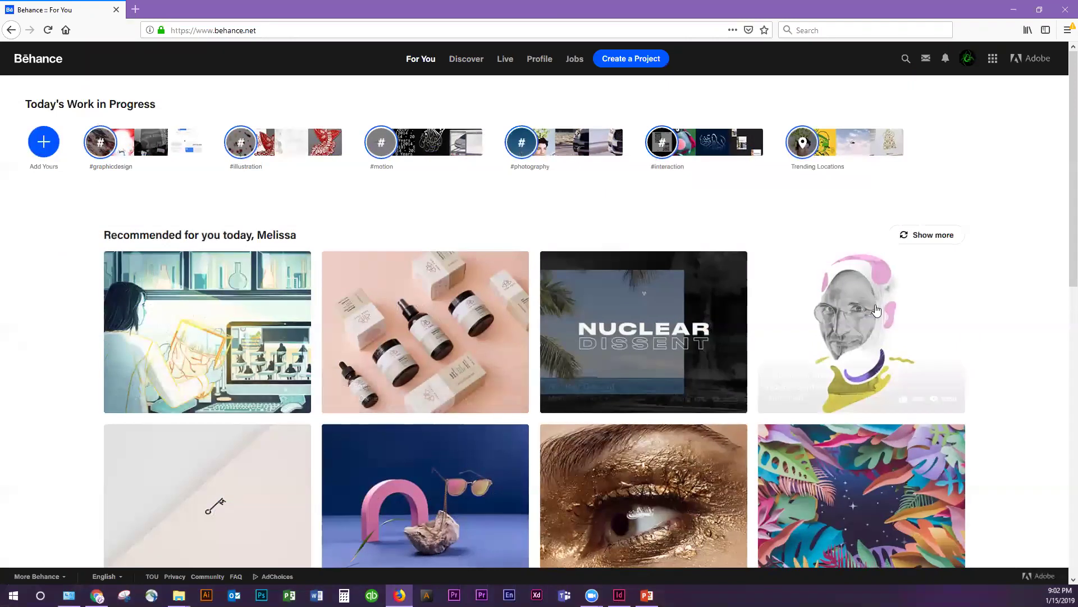
{"action": "scroll", "coordinate": [876, 310], "scroll_direction": "down", "scroll_amount": 4}
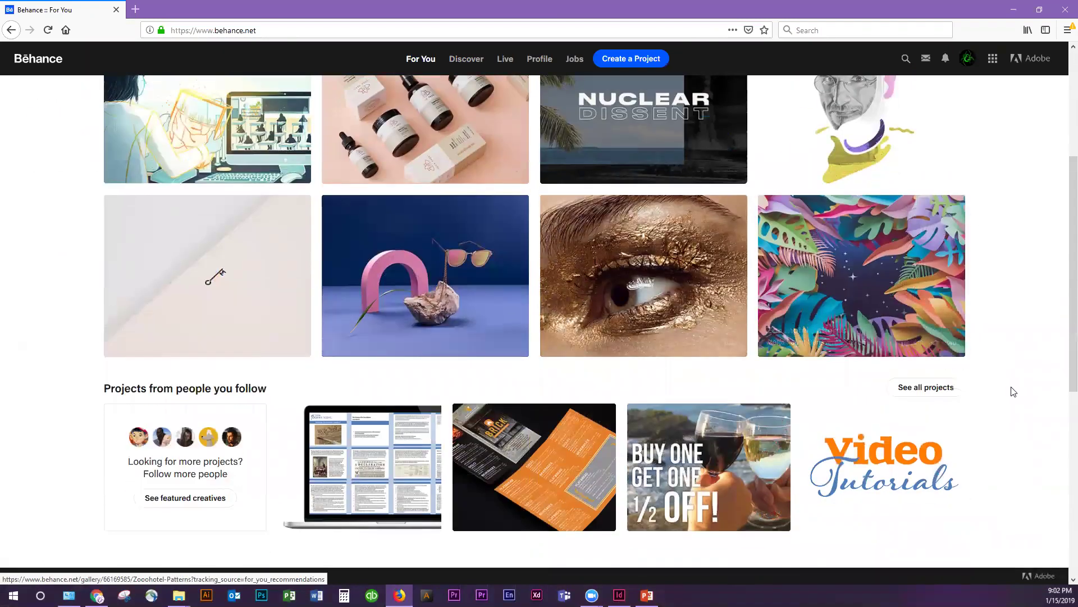
{"action": "scroll", "coordinate": [893, 520], "scroll_direction": "down", "scroll_amount": 2}
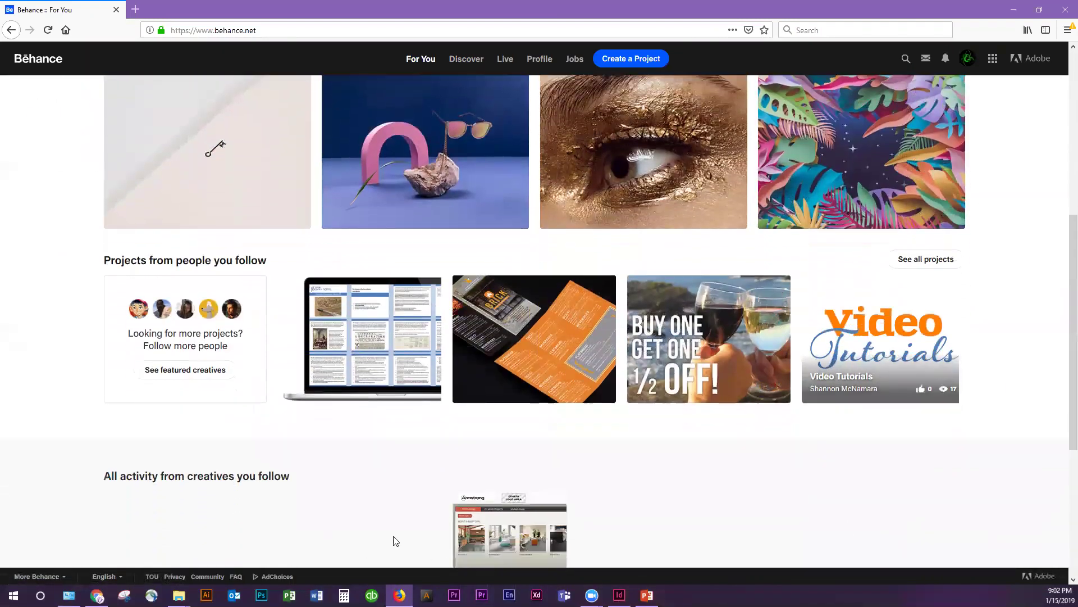
{"action": "scroll", "coordinate": [396, 541], "scroll_direction": "down", "scroll_amount": 5}
{"action": "scroll", "coordinate": [406, 268], "scroll_direction": "up", "scroll_amount": 7}
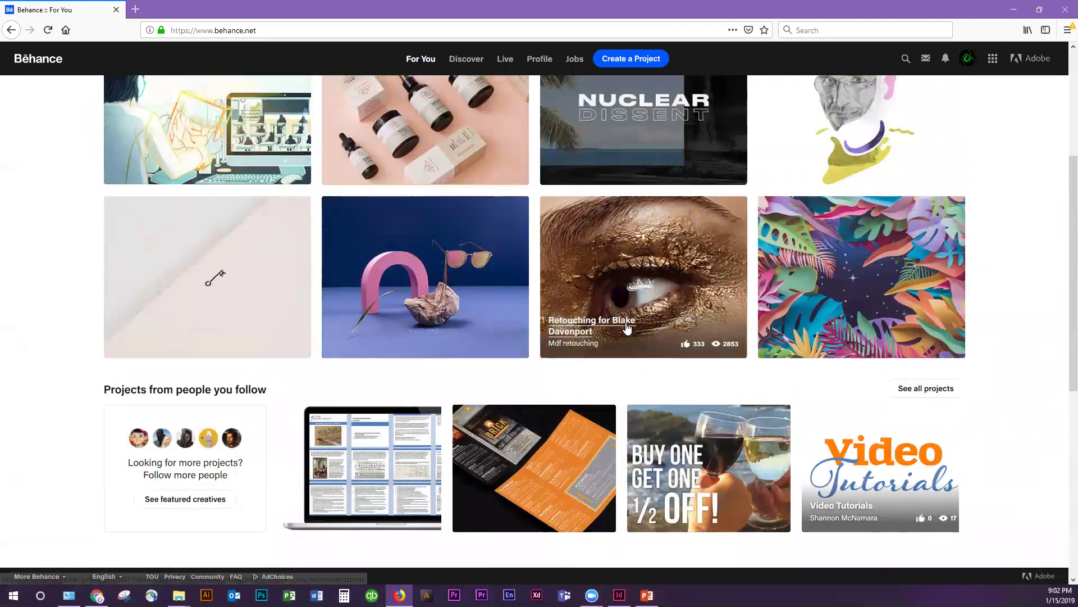
Browse the gold-makeup lip and eye retouching project, then close it back to the feed
{"action": "left_click", "coordinate": [676, 286]}
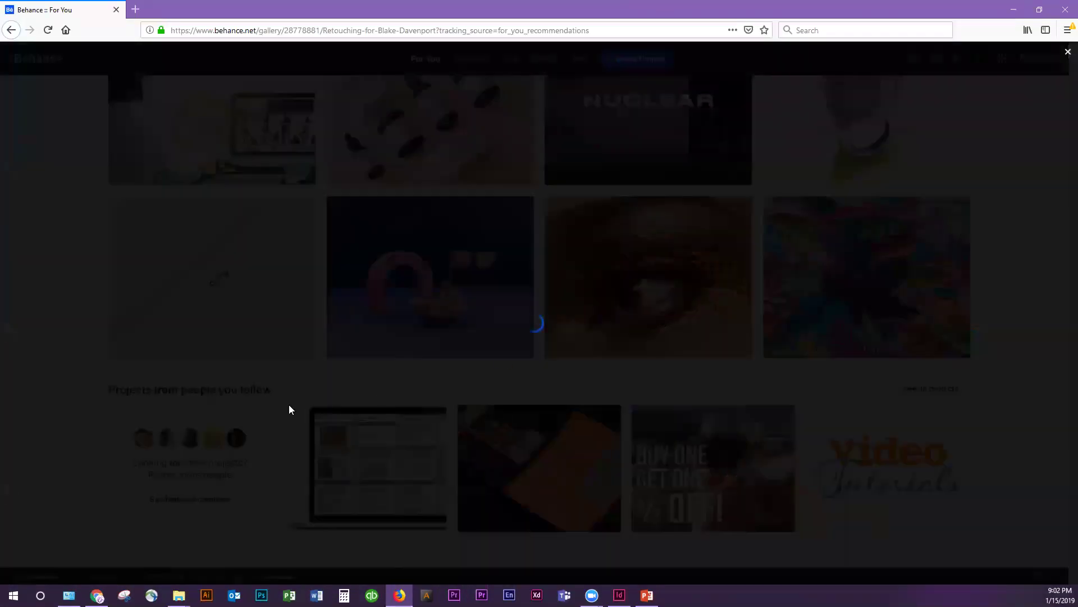
{"action": "scroll", "coordinate": [778, 320], "scroll_direction": "down", "scroll_amount": 5}
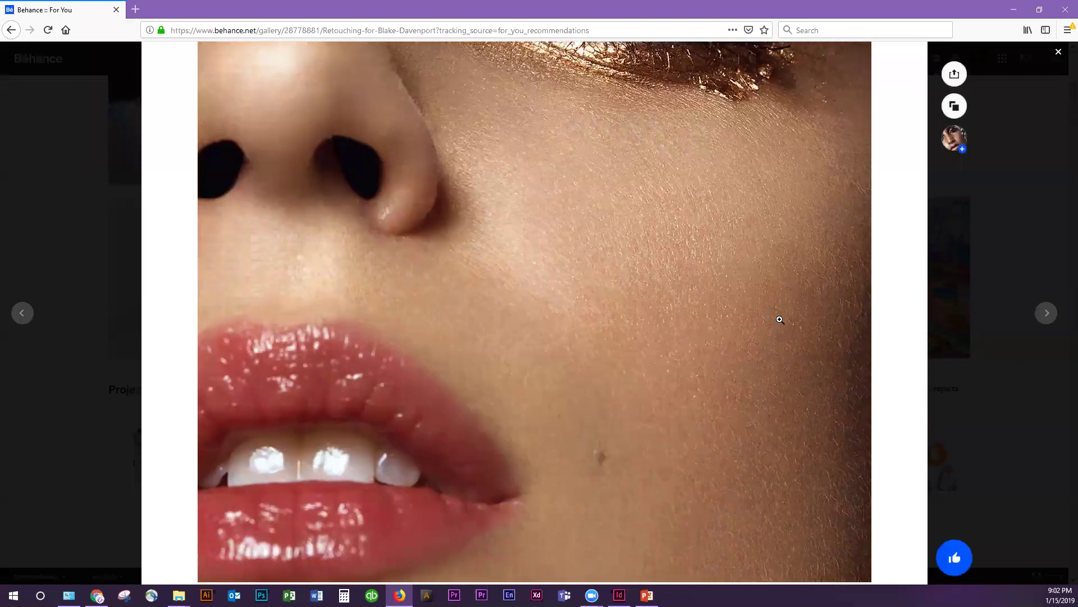
{"action": "scroll", "coordinate": [780, 320], "scroll_direction": "down", "scroll_amount": 12}
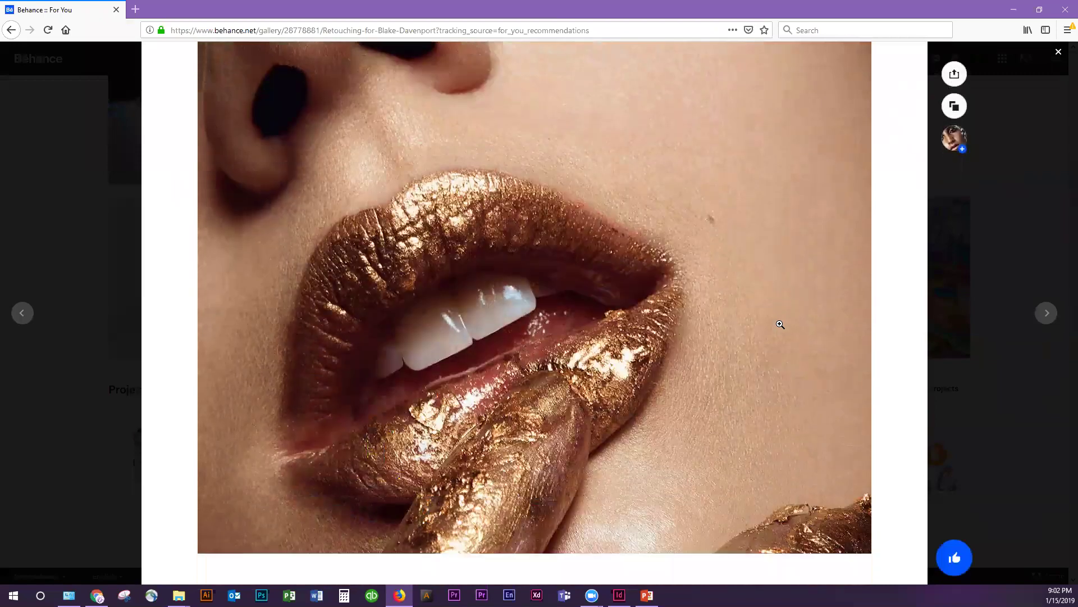
{"action": "scroll", "coordinate": [780, 326], "scroll_direction": "down", "scroll_amount": 5}
{"action": "scroll", "coordinate": [777, 335], "scroll_direction": "down", "scroll_amount": 5}
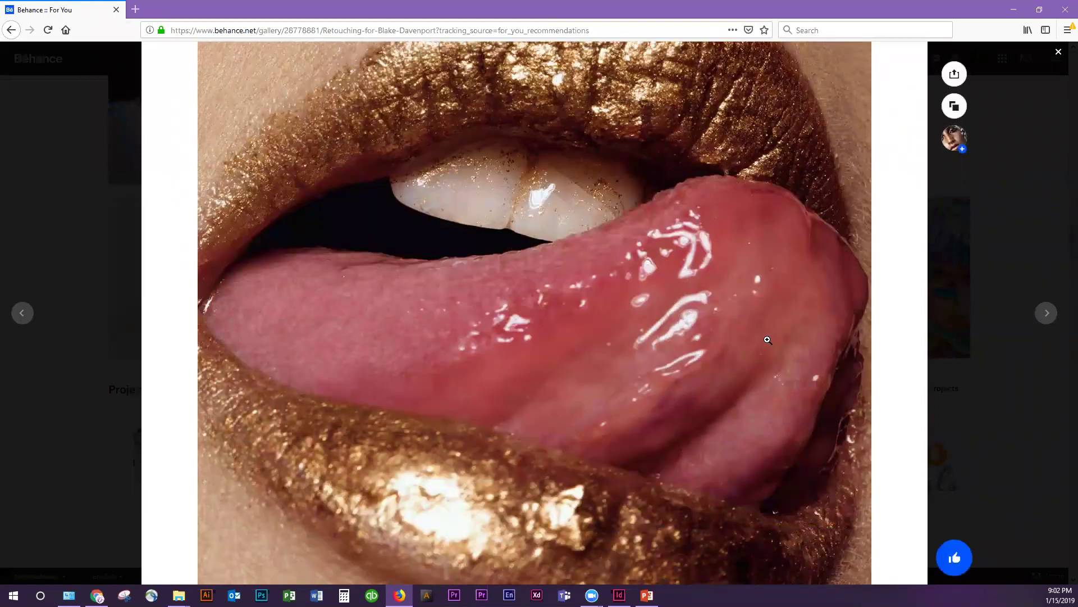
{"action": "scroll", "coordinate": [768, 340], "scroll_direction": "down", "scroll_amount": 10}
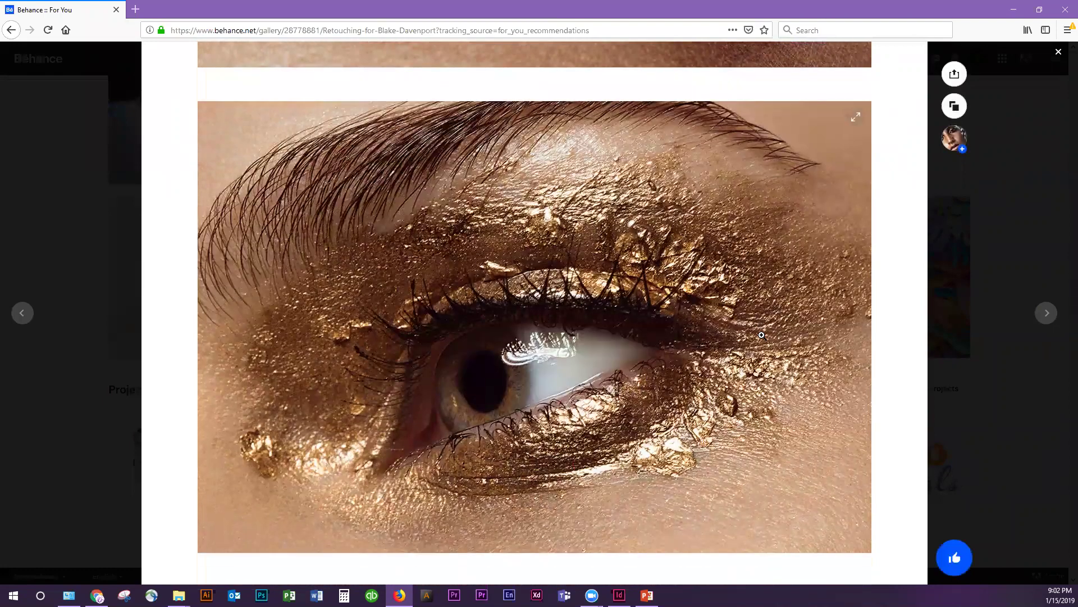
{"action": "left_click", "coordinate": [1014, 274]}
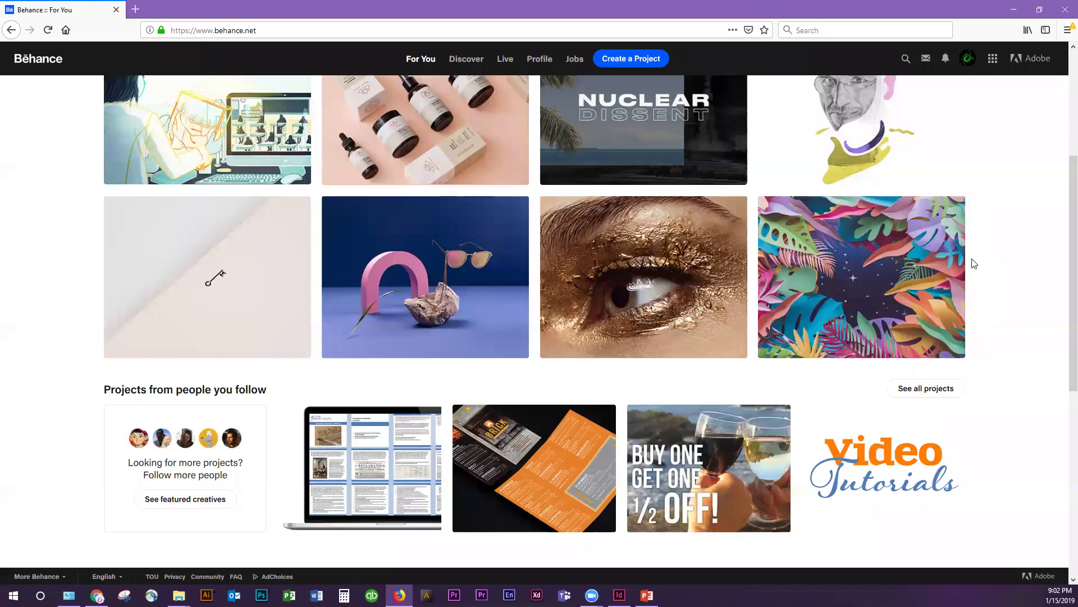
Go to your own Behance Profile page from the avatar's account menu
{"action": "scroll", "coordinate": [951, 431], "scroll_direction": "up", "scroll_amount": 4}
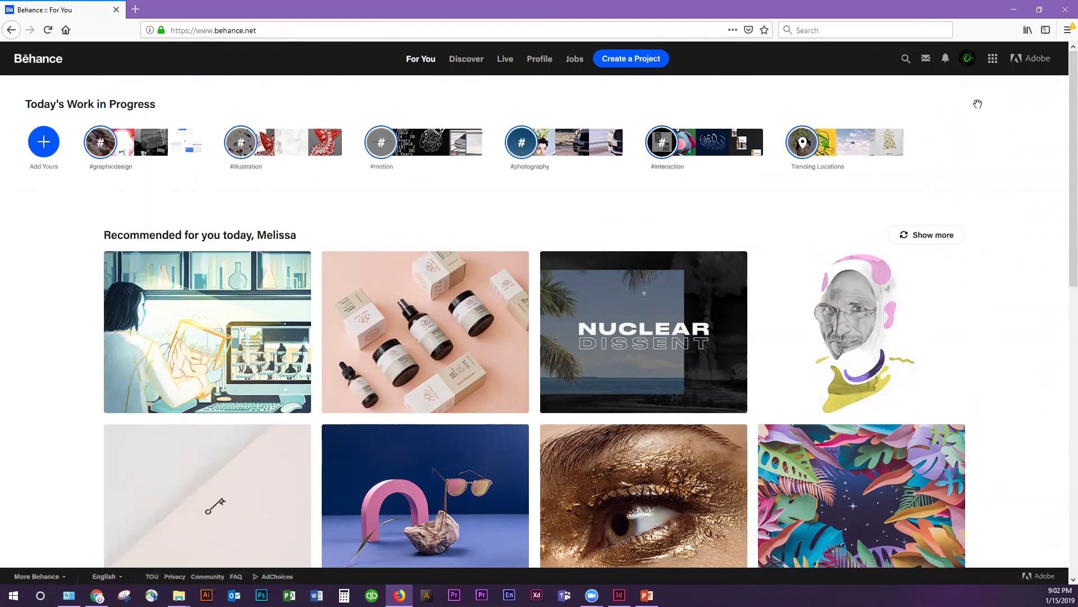
{"action": "mouse_move", "coordinate": [968, 58]}
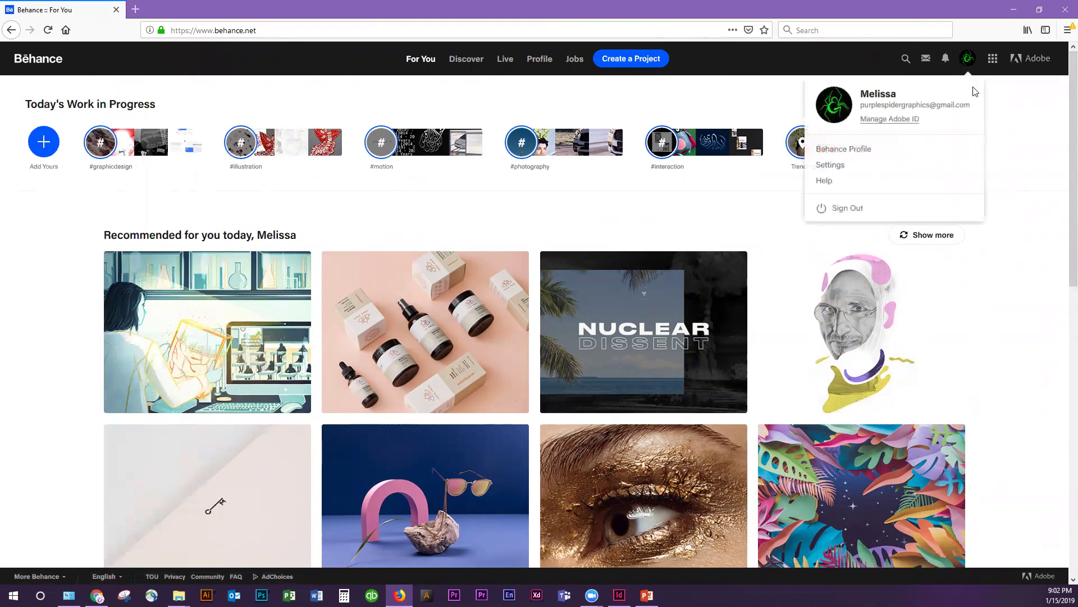
{"action": "left_click", "coordinate": [968, 59]}
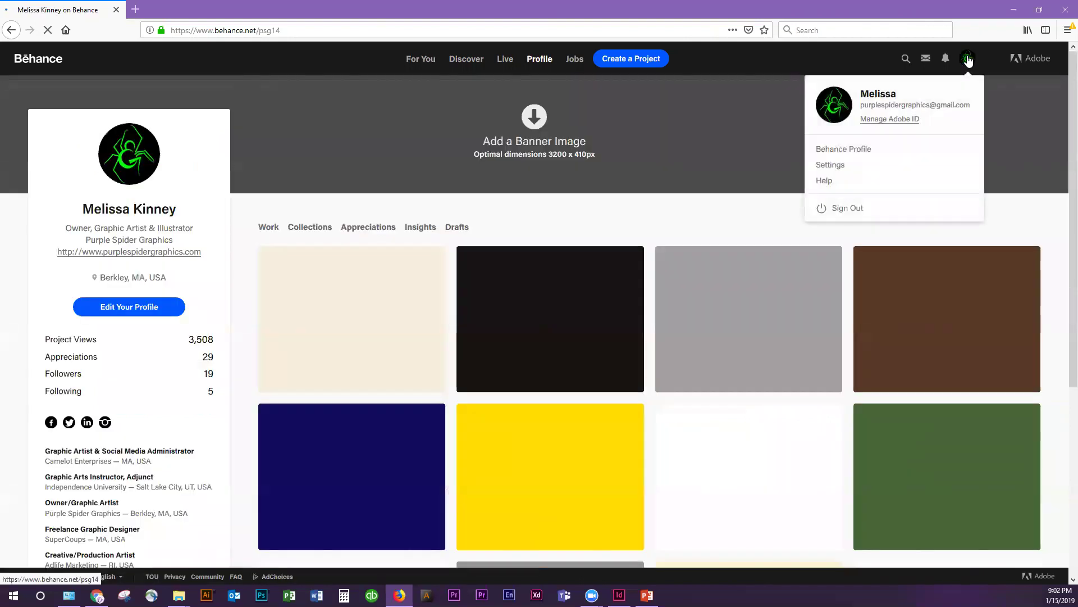
{"action": "mouse_move", "coordinate": [962, 63]}
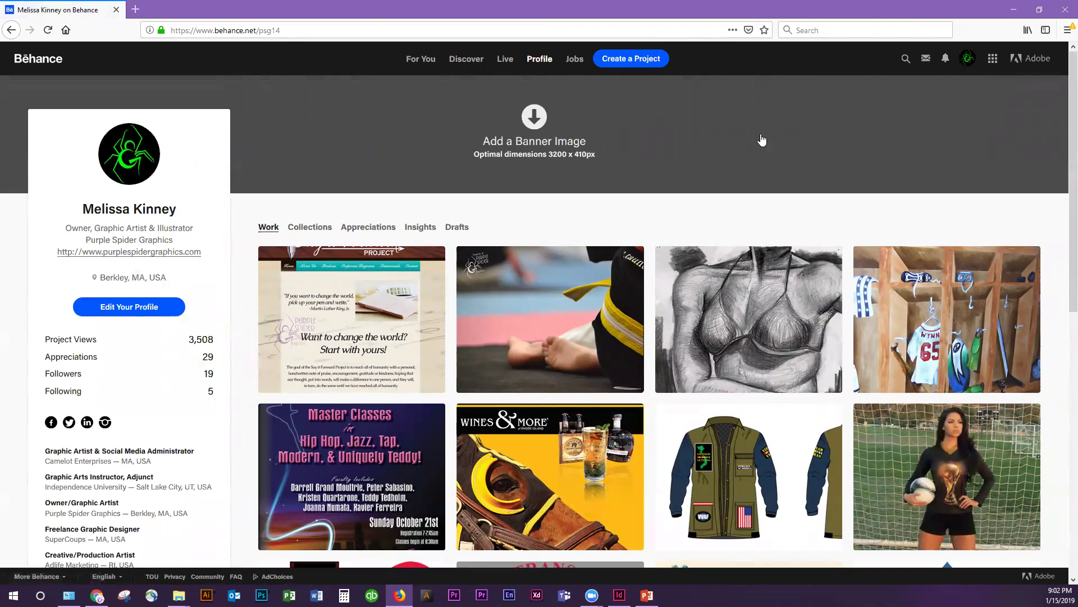
Open Edit Your Profile and append ', Graphic Arts Instructor' to the Occupation field
{"action": "left_click", "coordinate": [832, 112]}
{"action": "key", "text": "F5"}
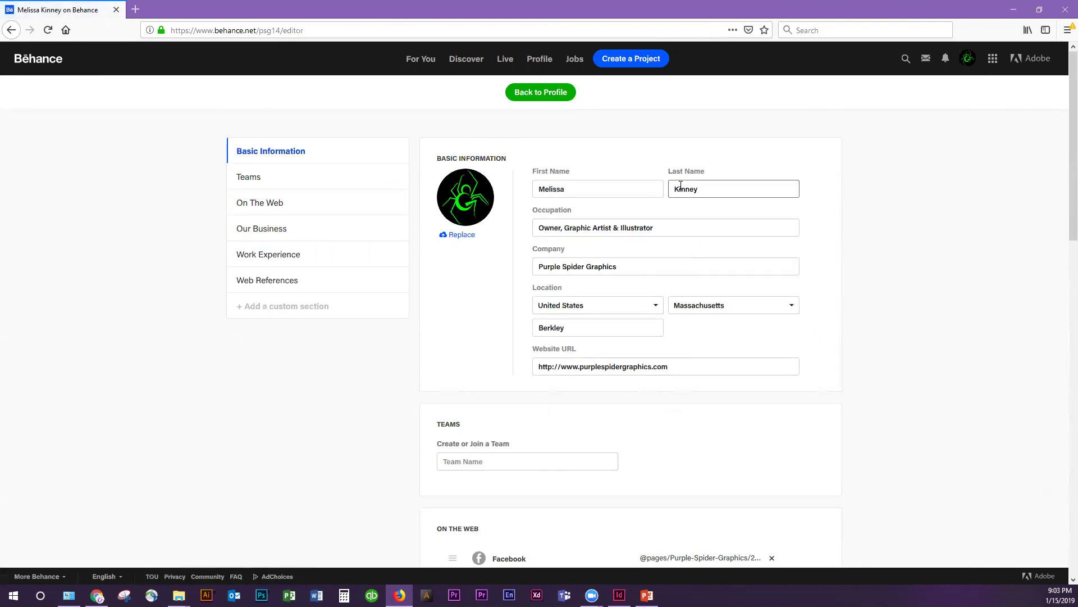
{"action": "left_click", "coordinate": [677, 229]}
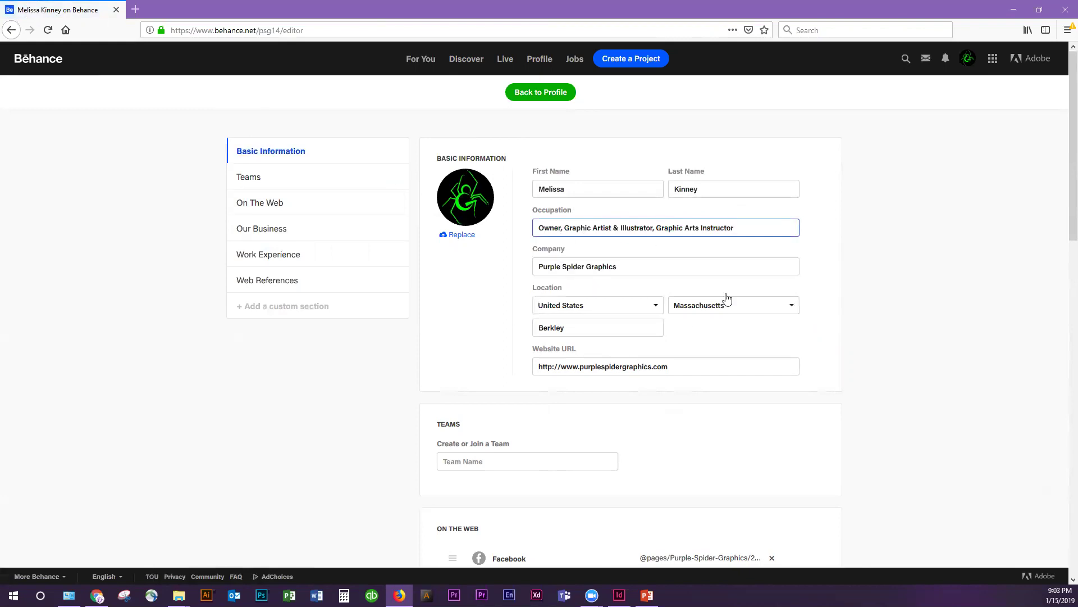
{"action": "left_click", "coordinate": [955, 287]}
Scroll through the profile editor and click into the Our Business section title
{"action": "scroll", "coordinate": [946, 284], "scroll_direction": "down", "scroll_amount": 3}
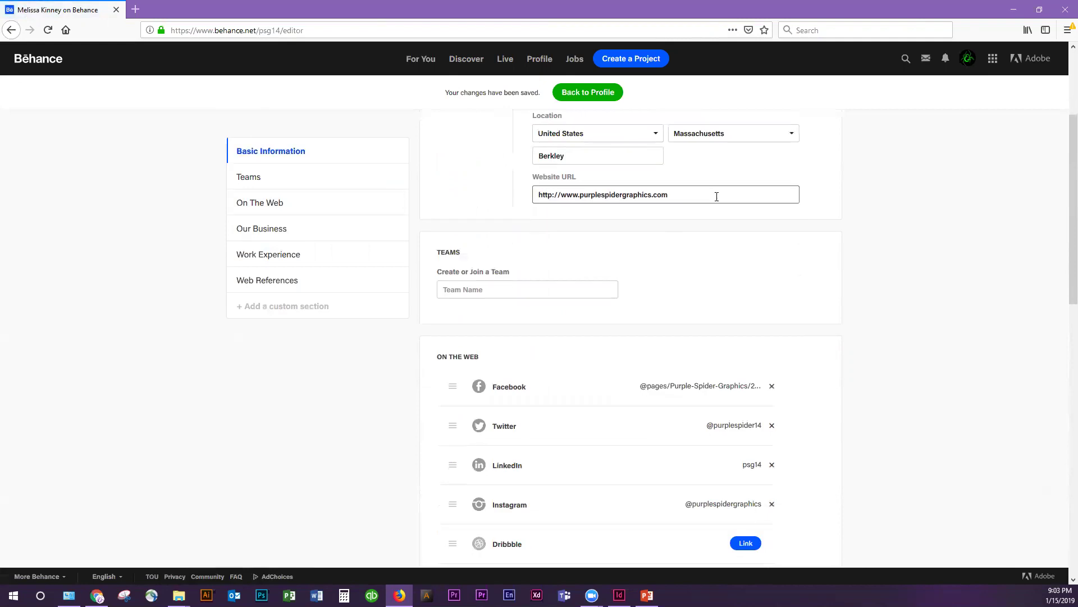
{"action": "scroll", "coordinate": [725, 200], "scroll_direction": "up", "scroll_amount": 3}
{"action": "scroll", "coordinate": [743, 204], "scroll_direction": "down", "scroll_amount": 5}
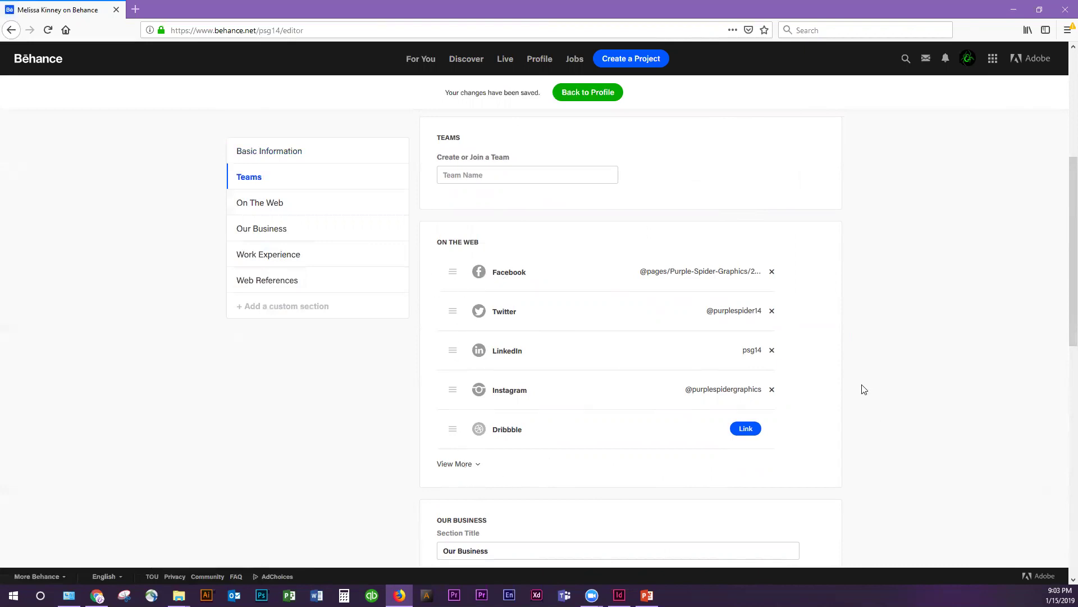
{"action": "scroll", "coordinate": [585, 407], "scroll_direction": "down", "scroll_amount": 5}
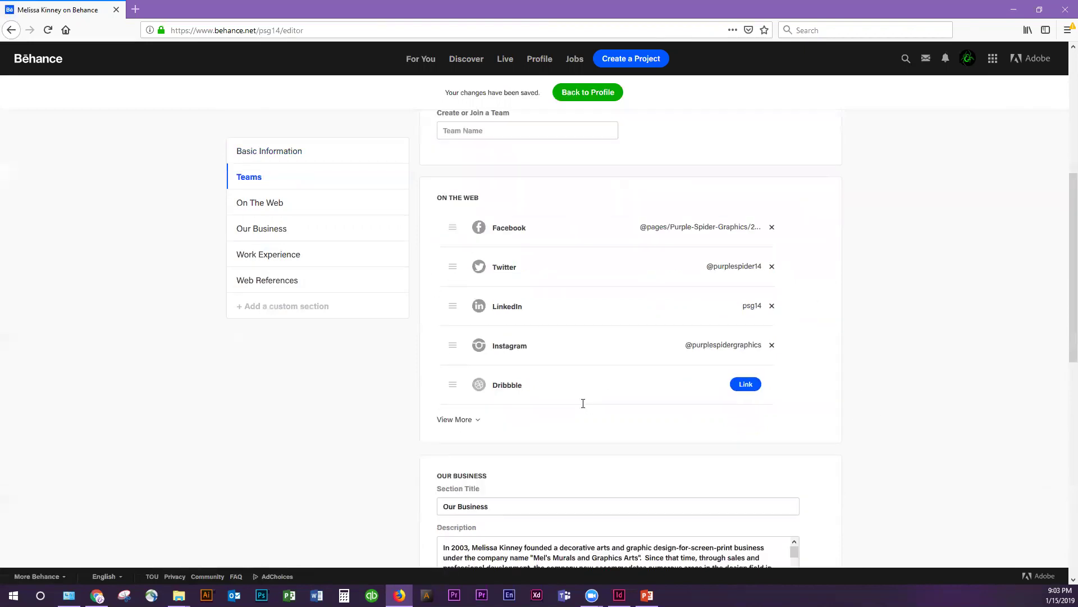
{"action": "scroll", "coordinate": [633, 359], "scroll_direction": "up", "scroll_amount": 4}
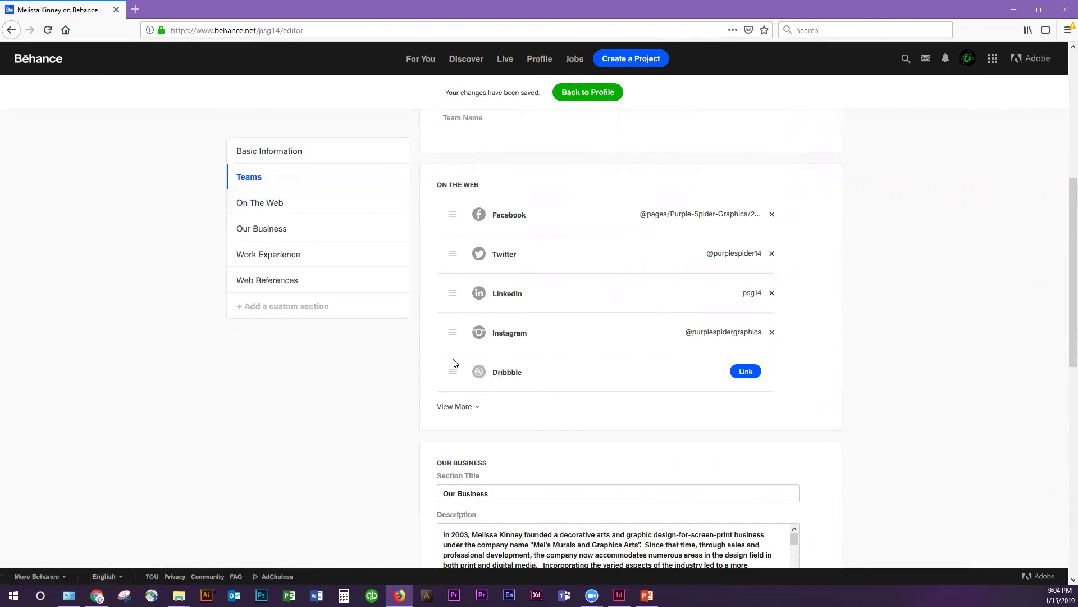
{"action": "scroll", "coordinate": [484, 402], "scroll_direction": "down", "scroll_amount": 3}
{"action": "scroll", "coordinate": [484, 402], "scroll_direction": "down", "scroll_amount": 3}
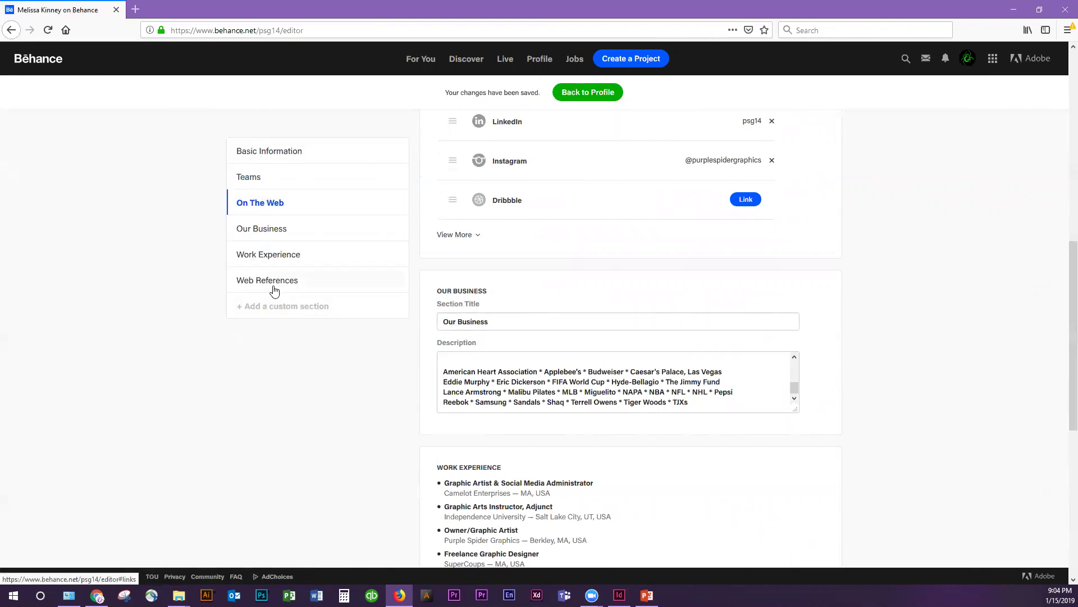
{"action": "scroll", "coordinate": [511, 309], "scroll_direction": "down", "scroll_amount": 1}
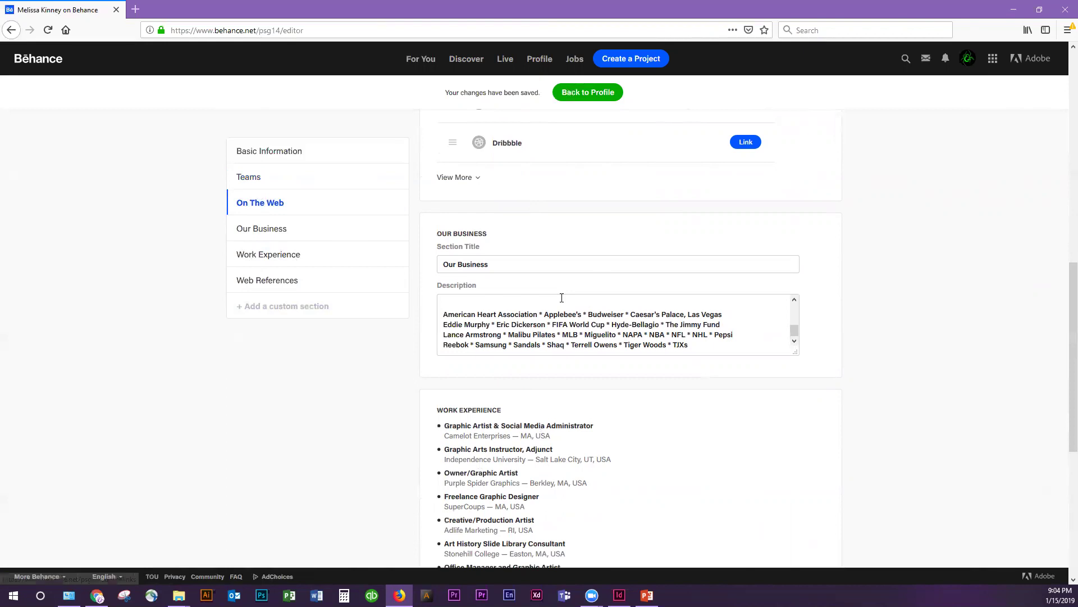
{"action": "left_click", "coordinate": [508, 267]}
{"action": "scroll", "coordinate": [528, 270], "scroll_direction": "down", "scroll_amount": 2}
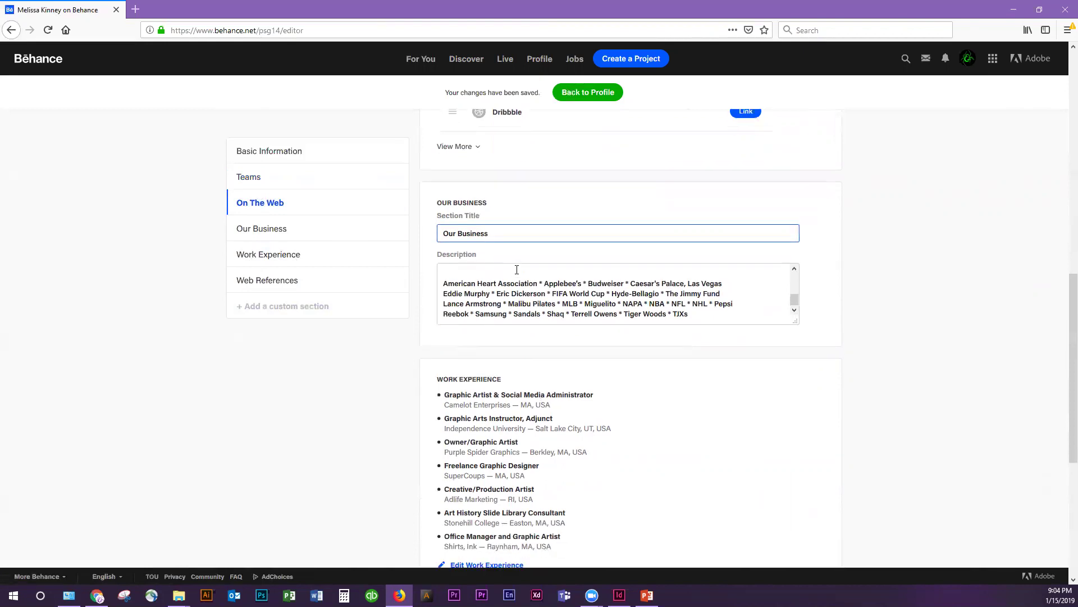
{"action": "scroll", "coordinate": [650, 349], "scroll_direction": "down", "scroll_amount": 2}
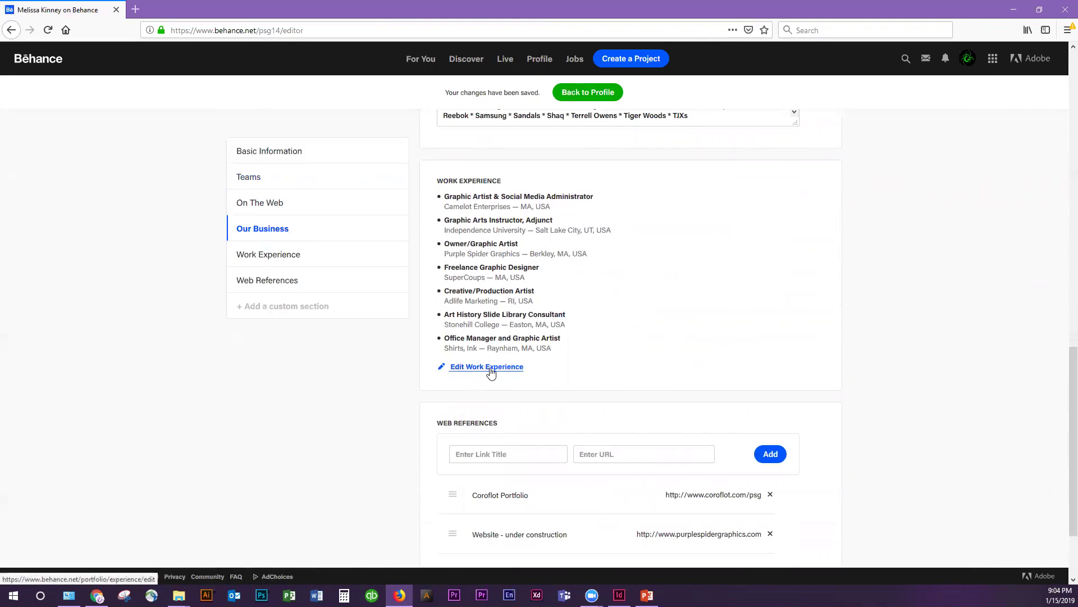
Reach the full resume page showing Camelot Enterprises and Independence University entries via Edit Work Experience
{"action": "left_click", "coordinate": [488, 368]}
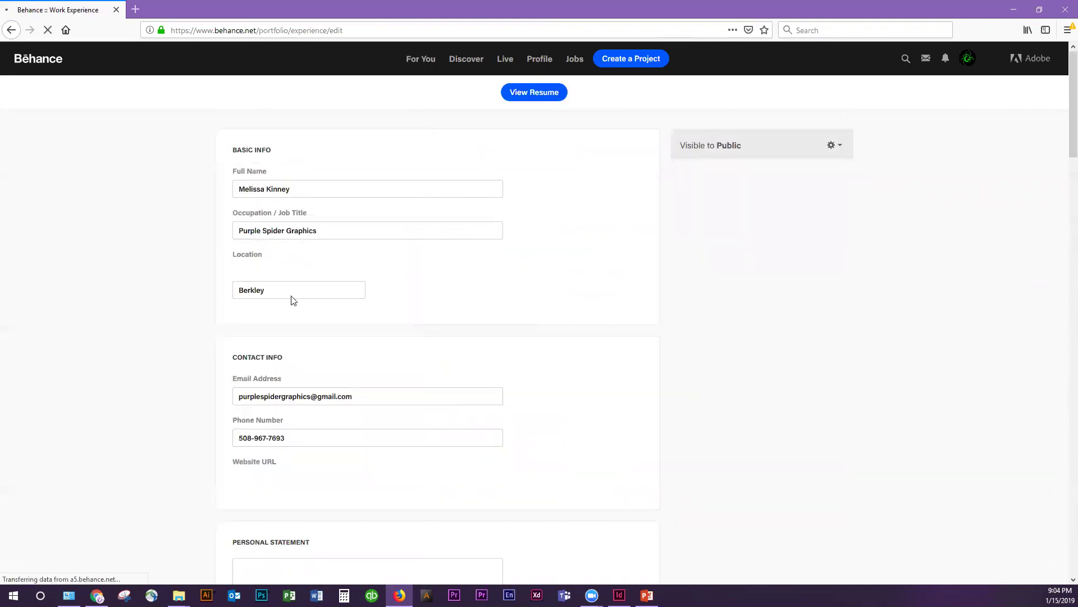
{"action": "scroll", "coordinate": [303, 457], "scroll_direction": "down", "scroll_amount": 4}
{"action": "scroll", "coordinate": [224, 321], "scroll_direction": "down", "scroll_amount": 3}
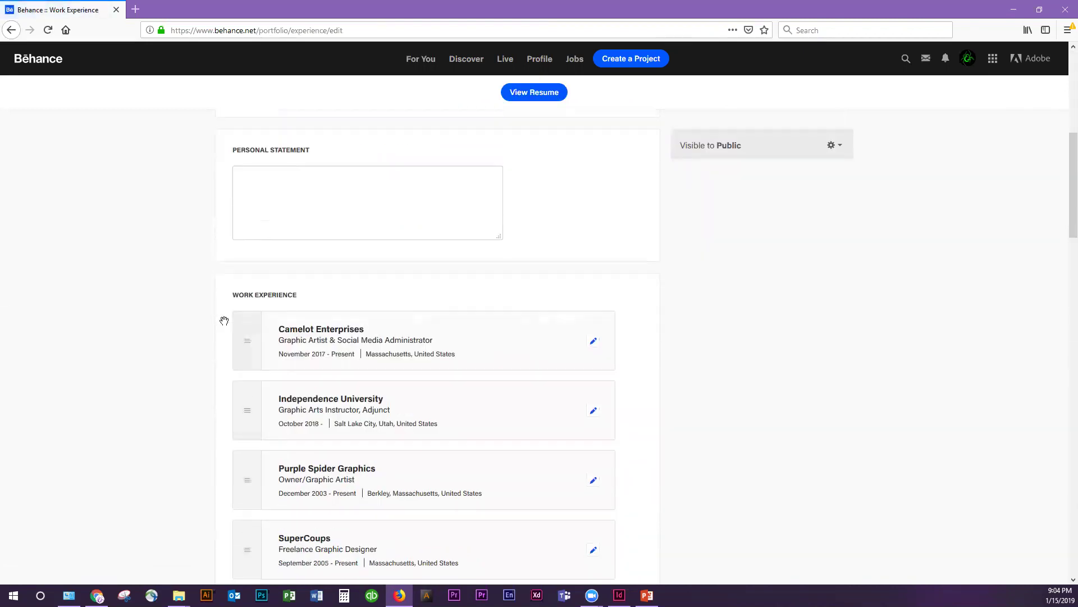
{"action": "left_click", "coordinate": [21, 30]}
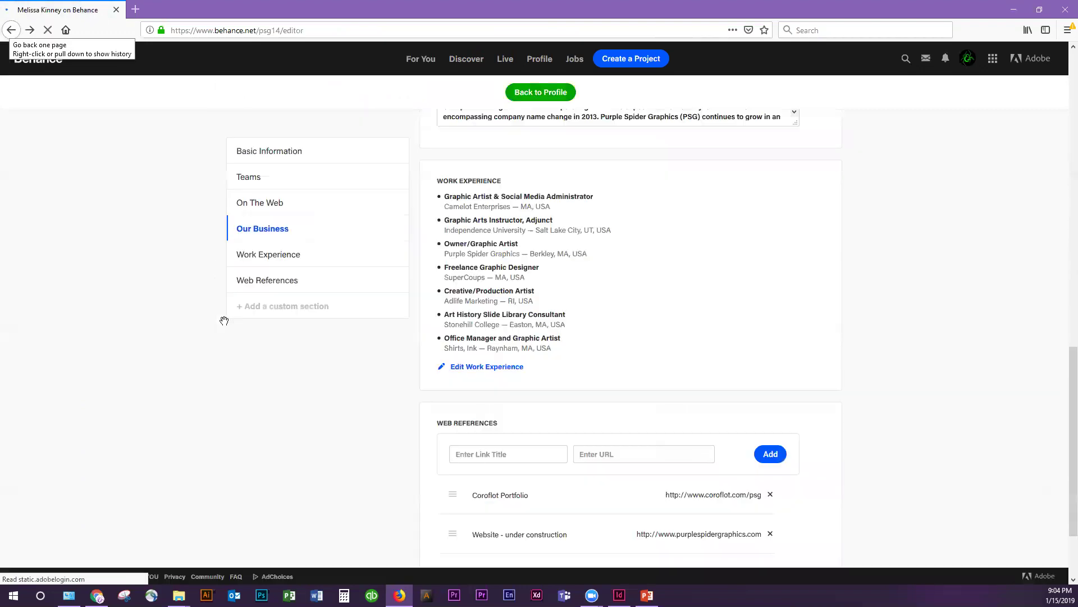
{"action": "left_click", "coordinate": [23, 29]}
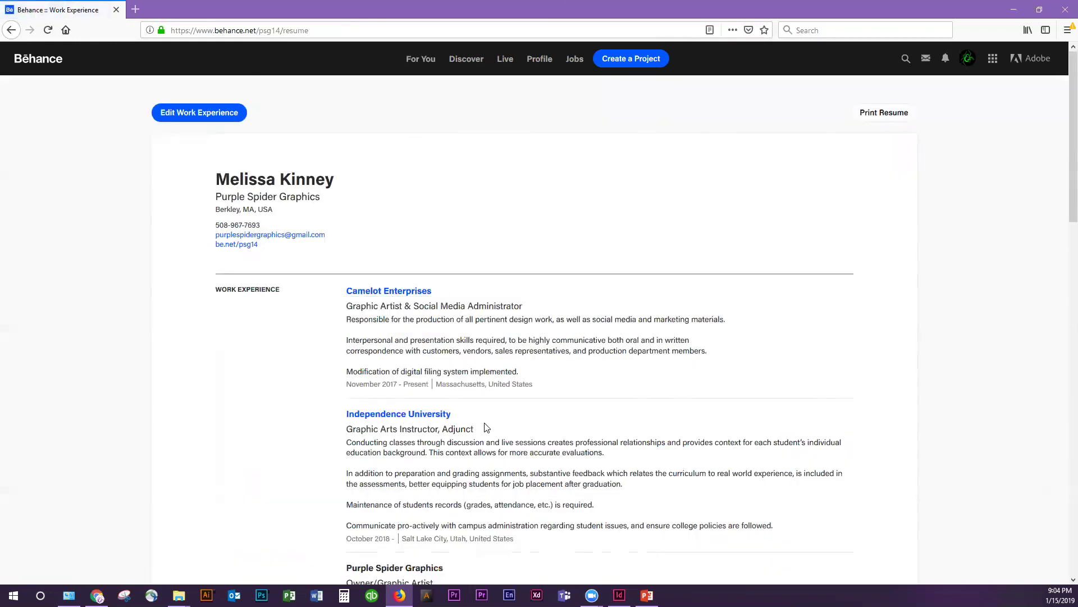
{"action": "left_click_drag", "start_coordinate": [486, 428], "coordinate": [330, 439]}
Scroll through the resume, then go back to the editable work experience entries
{"action": "left_click", "coordinate": [530, 389]}
{"action": "scroll", "coordinate": [394, 297], "scroll_direction": "down", "scroll_amount": 6}
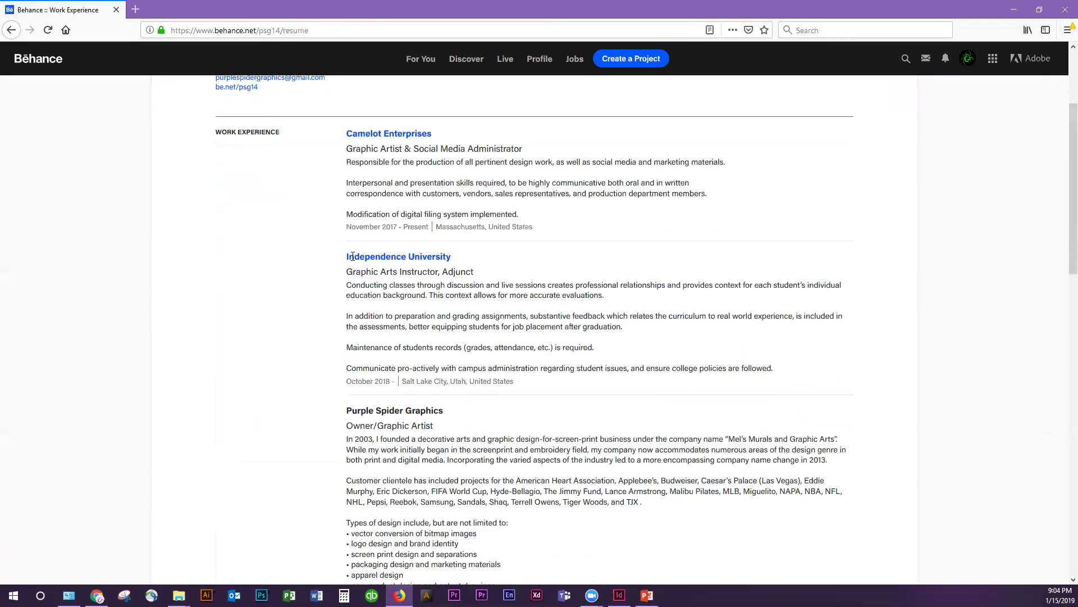
{"action": "scroll", "coordinate": [402, 306], "scroll_direction": "down", "scroll_amount": 1}
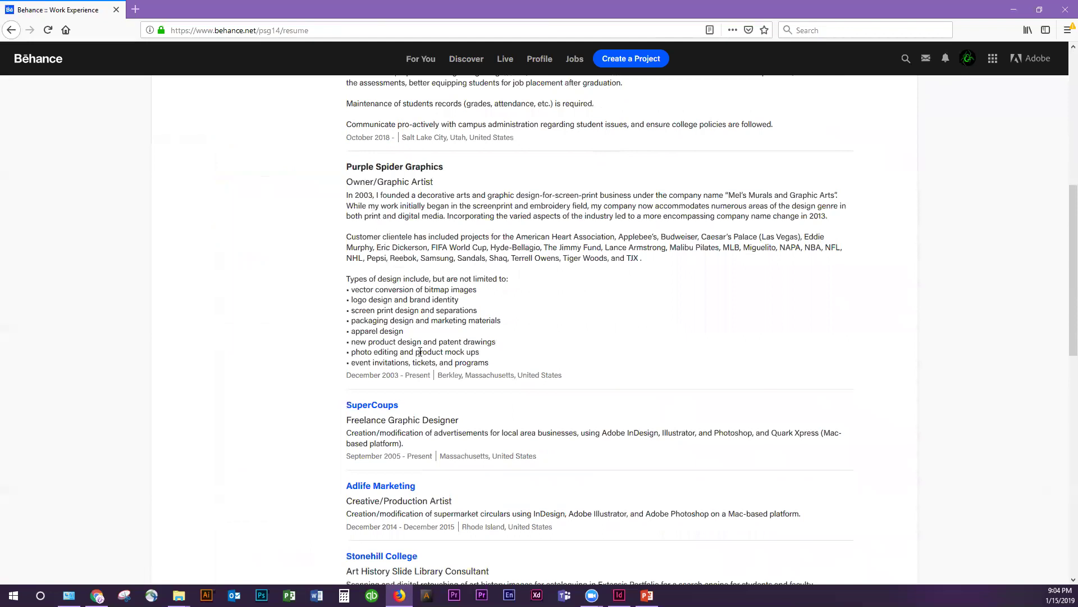
{"action": "scroll", "coordinate": [421, 343], "scroll_direction": "down", "scroll_amount": 7}
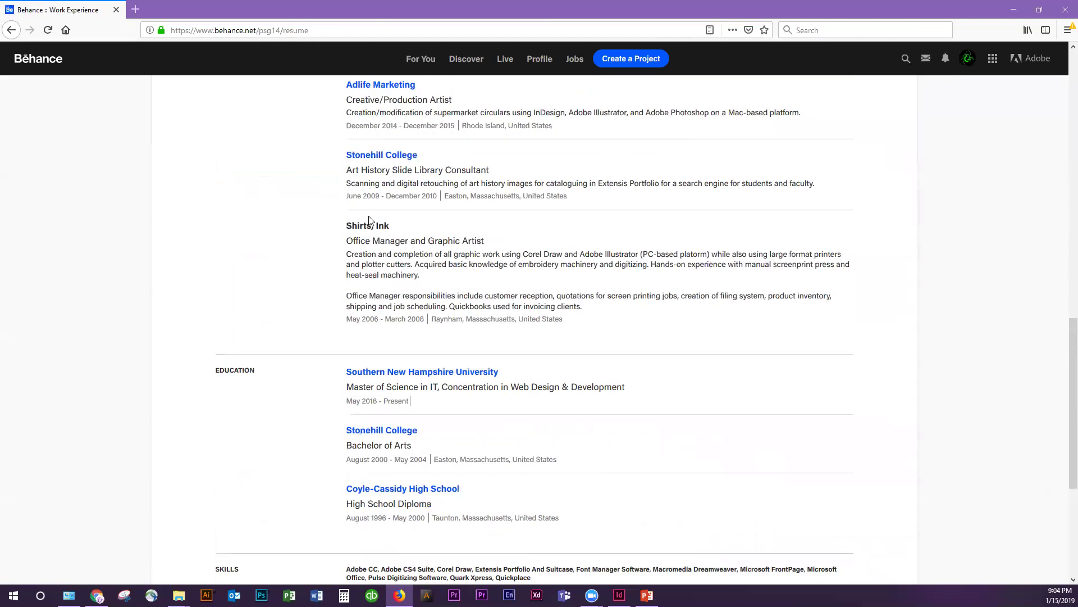
{"action": "scroll", "coordinate": [408, 348], "scroll_direction": "up", "scroll_amount": 10}
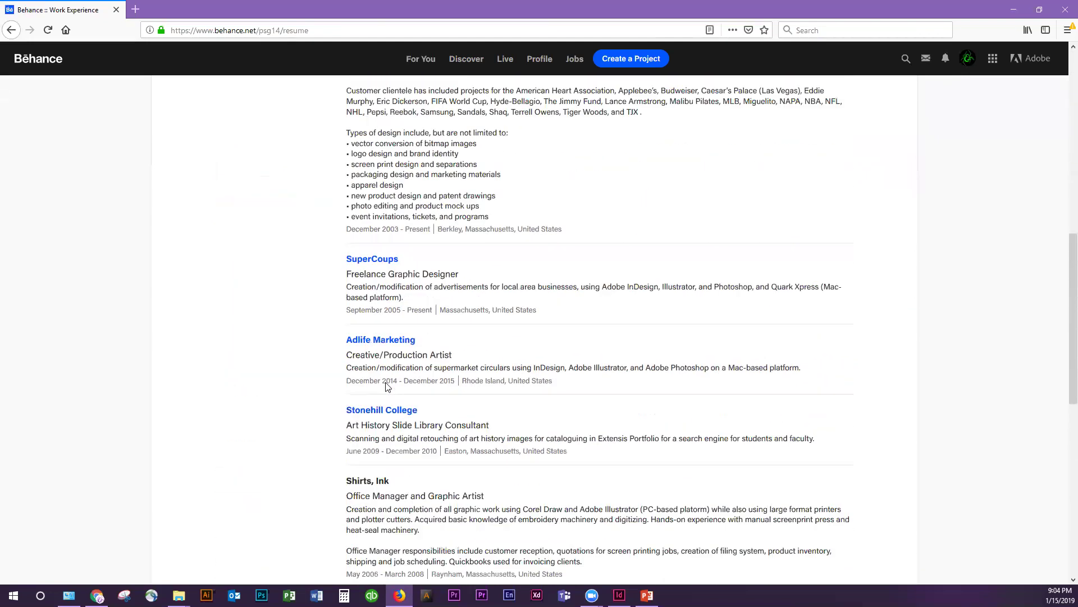
{"action": "scroll", "coordinate": [386, 382], "scroll_direction": "up", "scroll_amount": 4}
{"action": "left_click", "coordinate": [10, 30]}
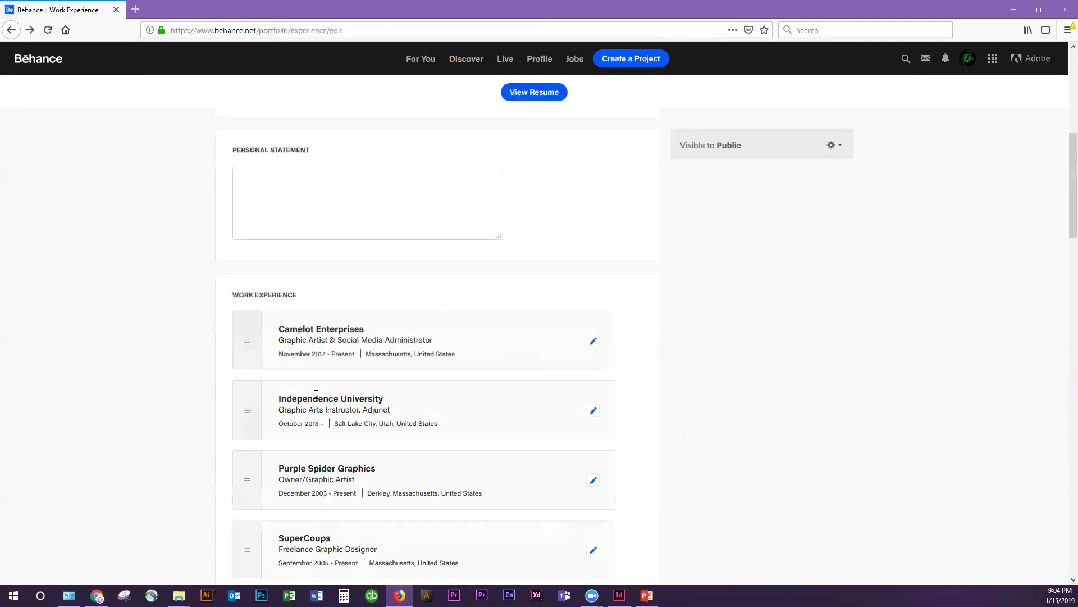
{"action": "scroll", "coordinate": [316, 394], "scroll_direction": "up", "scroll_amount": 7}
Reposition the Camelot Enterprises job entry to the top of the list
{"action": "scroll", "coordinate": [296, 279], "scroll_direction": "down", "scroll_amount": 5}
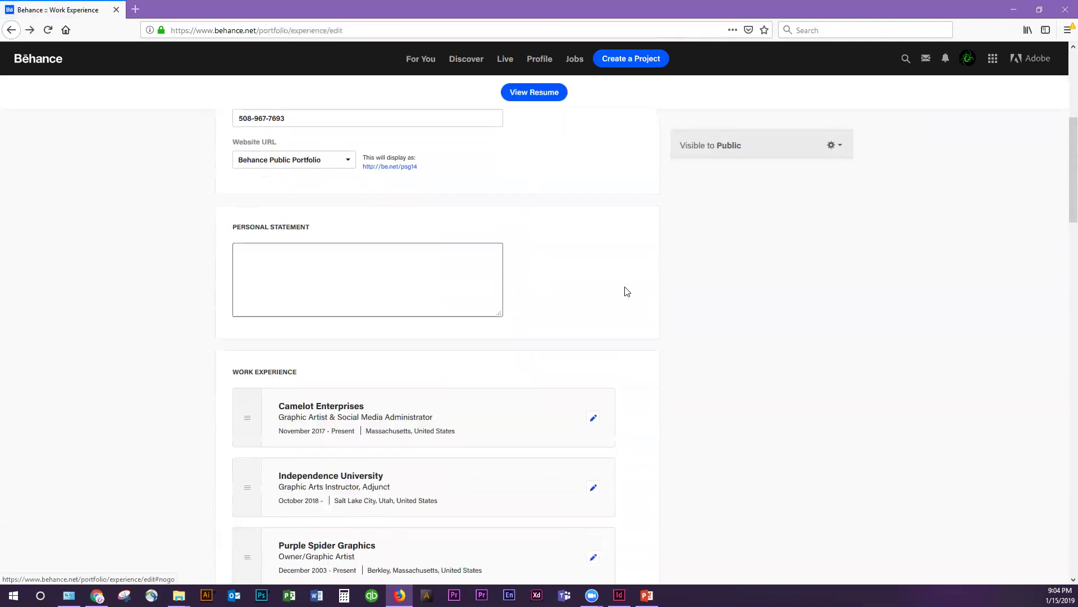
{"action": "scroll", "coordinate": [403, 280], "scroll_direction": "down", "scroll_amount": 2}
{"action": "left_click_drag", "start_coordinate": [250, 297], "coordinate": [241, 277]}
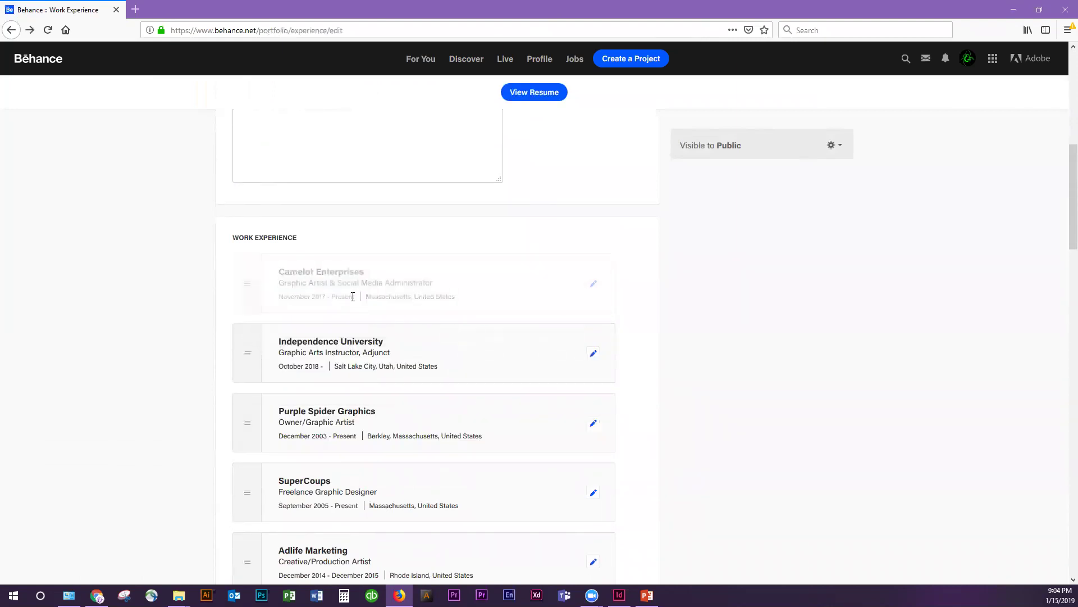
{"action": "scroll", "coordinate": [299, 285], "scroll_direction": "down", "scroll_amount": 3}
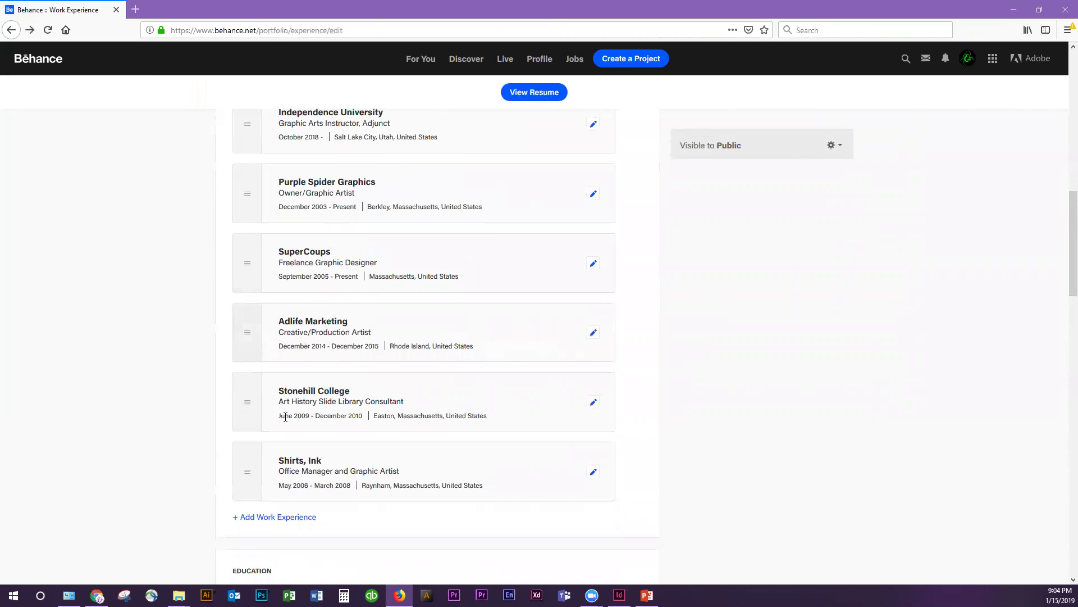
{"action": "scroll", "coordinate": [286, 416], "scroll_direction": "down", "scroll_amount": 4}
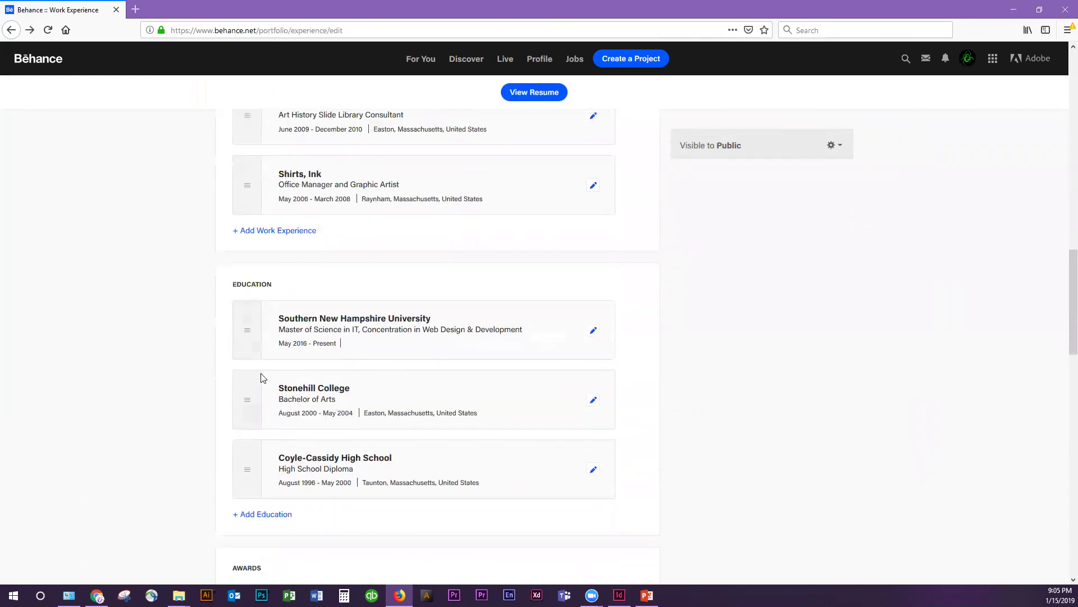
{"action": "scroll", "coordinate": [302, 263], "scroll_direction": "down", "scroll_amount": 4}
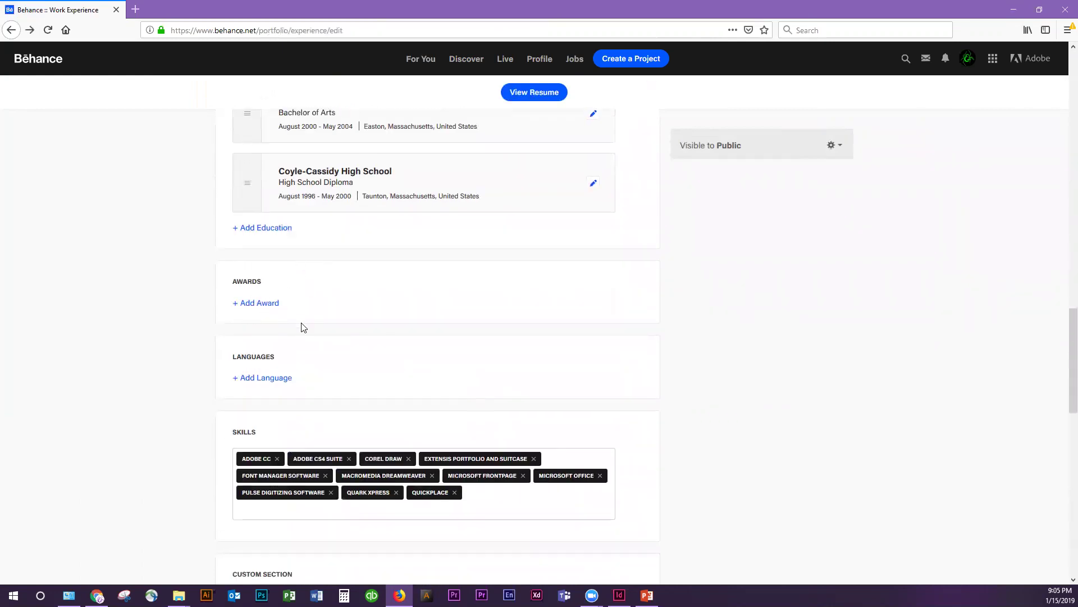
Add a 'networking' skill tag, remove it again, and return to the profile editor
{"action": "left_click", "coordinate": [479, 502]}
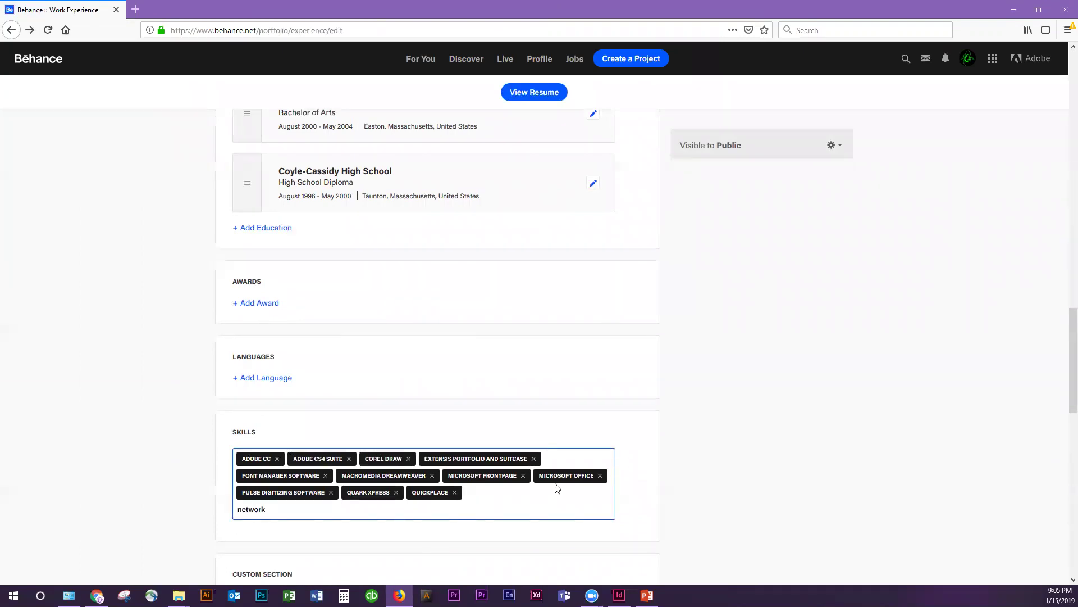
{"action": "type", "text": "networking"}
{"action": "key", "text": "Return"}
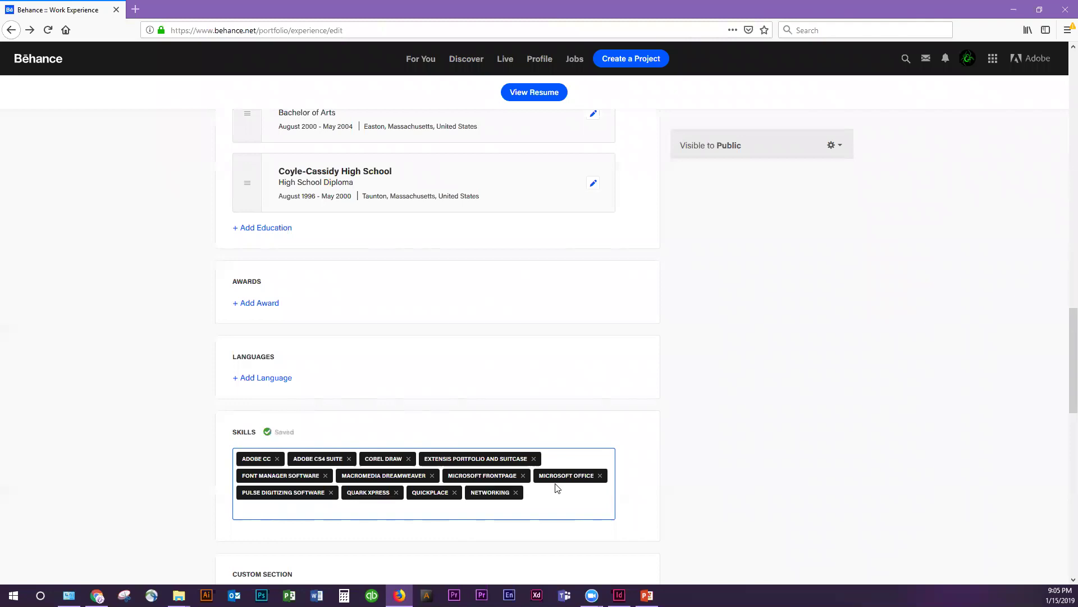
{"action": "left_click", "coordinate": [516, 492]}
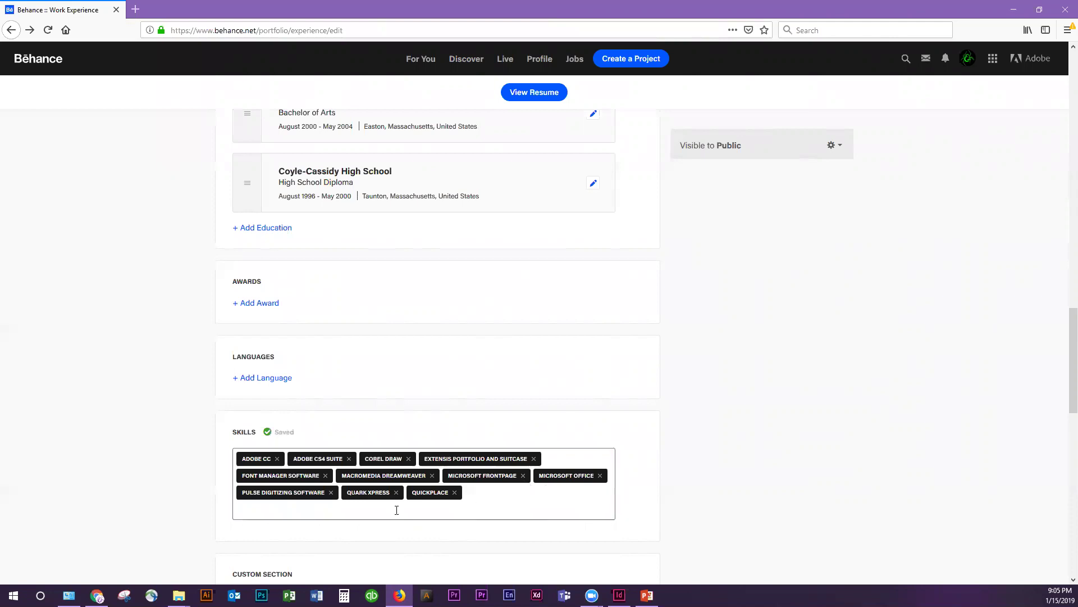
{"action": "scroll", "coordinate": [378, 489], "scroll_direction": "down", "scroll_amount": 5}
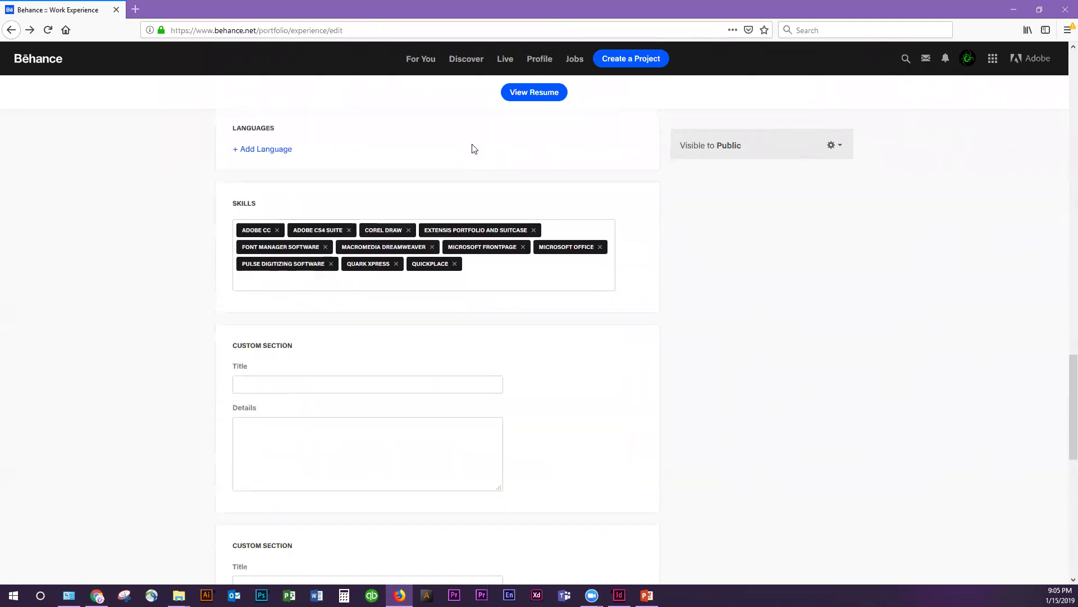
{"action": "left_click", "coordinate": [566, 270]}
{"action": "scroll", "coordinate": [638, 374], "scroll_direction": "up", "scroll_amount": 10}
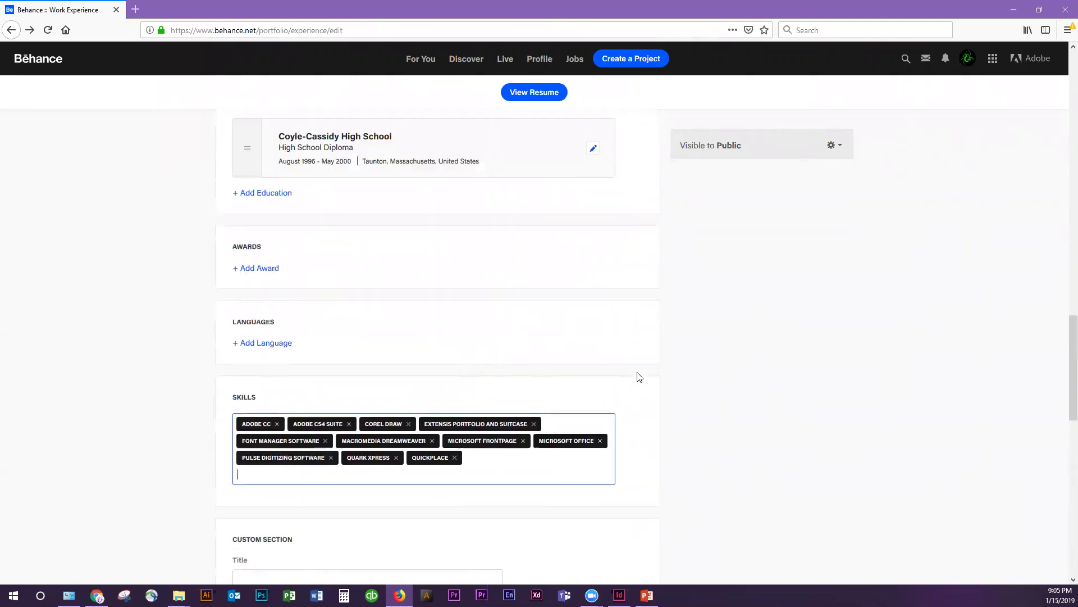
{"action": "scroll", "coordinate": [639, 364], "scroll_direction": "up", "scroll_amount": 10}
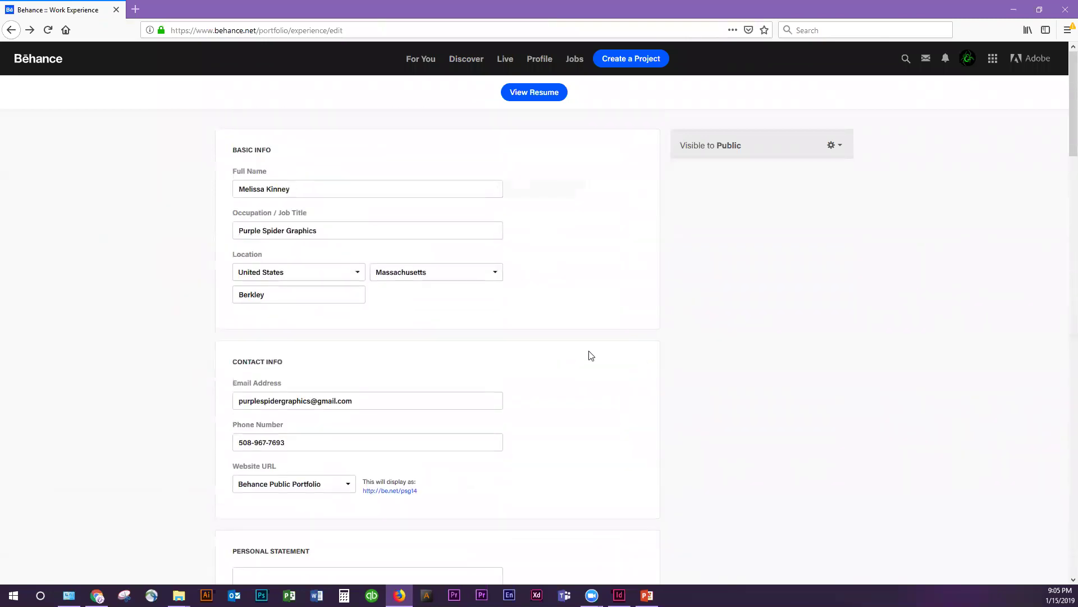
{"action": "left_click", "coordinate": [11, 29]}
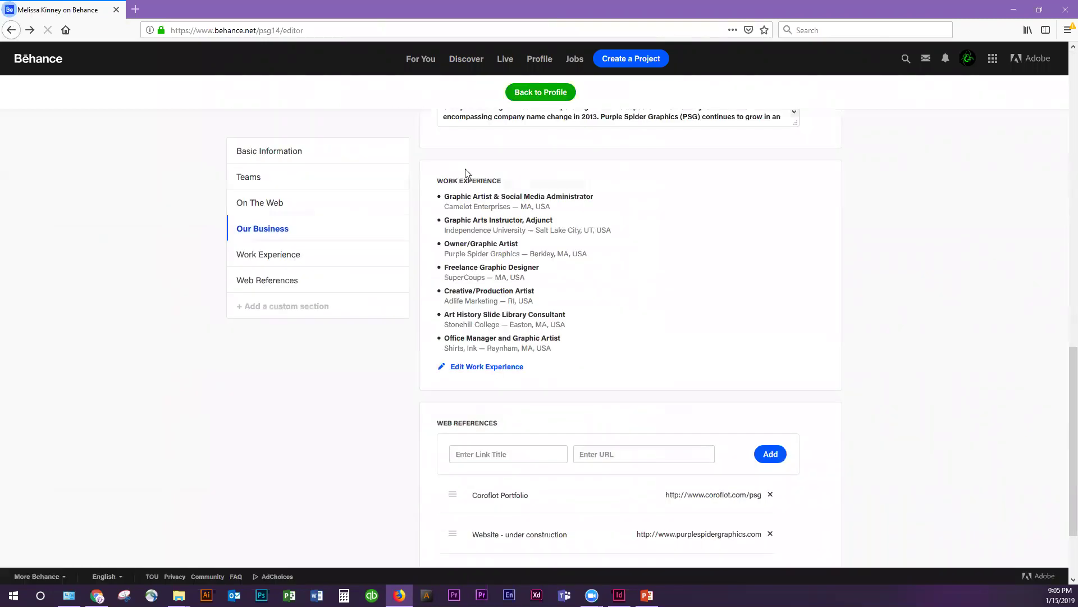
Open the public profile page showing the updated occupation and Work project grid
{"action": "scroll", "coordinate": [646, 236], "scroll_direction": "up", "scroll_amount": 1}
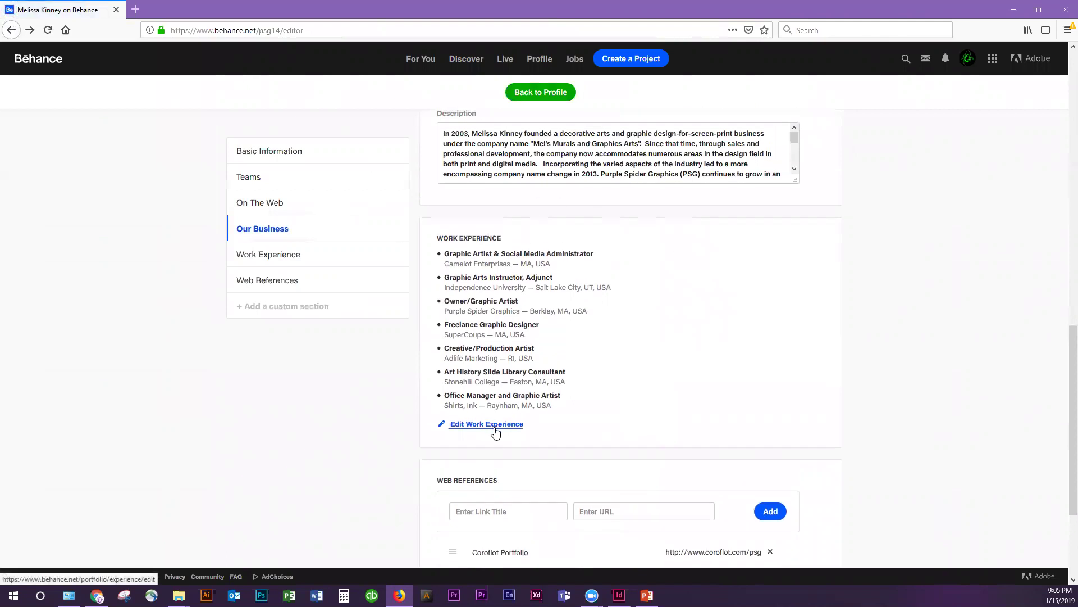
{"action": "scroll", "coordinate": [488, 416], "scroll_direction": "down", "scroll_amount": 3}
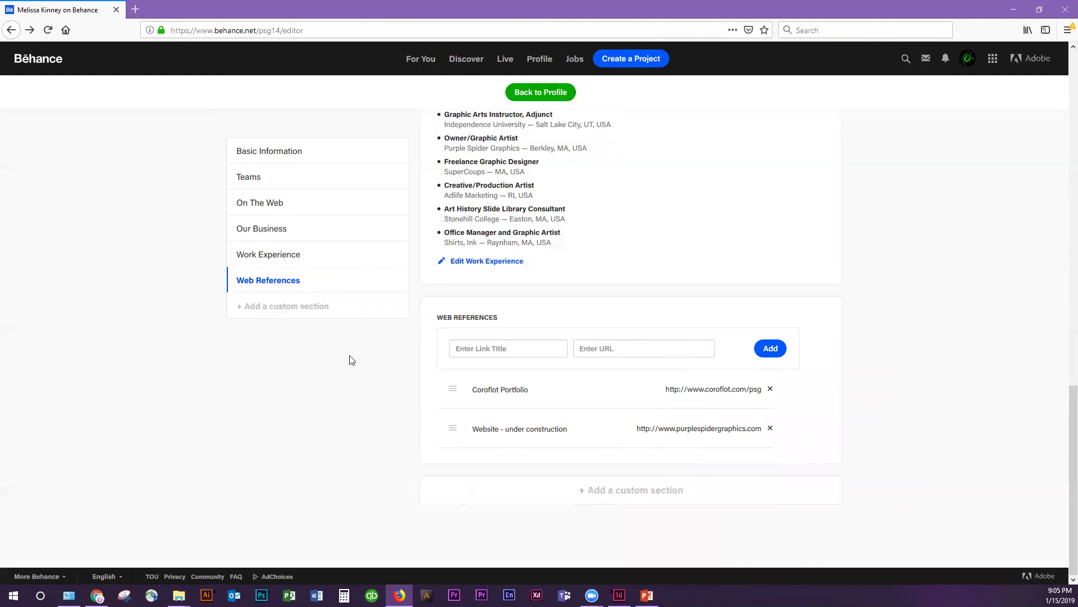
{"action": "scroll", "coordinate": [738, 532], "scroll_direction": "up", "scroll_amount": 20}
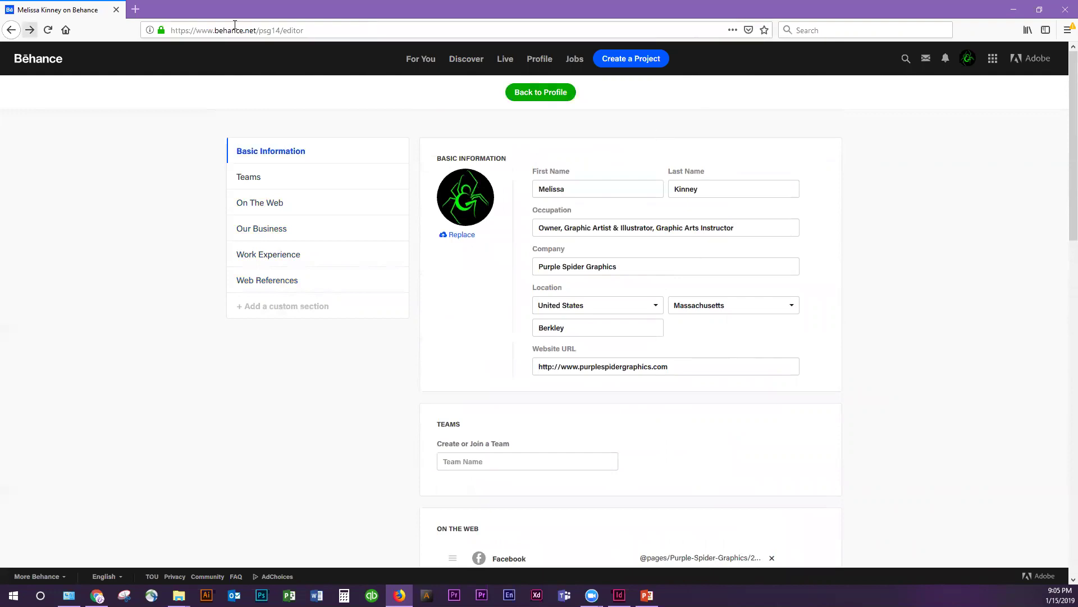
{"action": "left_click", "coordinate": [527, 64]}
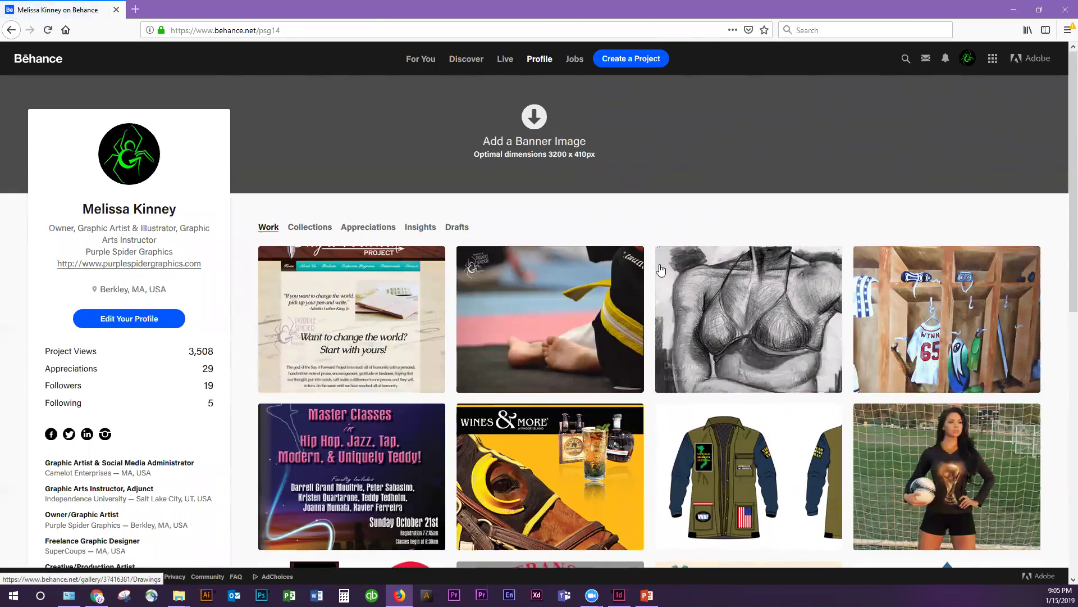
{"action": "scroll", "coordinate": [734, 500], "scroll_direction": "down", "scroll_amount": 5}
{"action": "scroll", "coordinate": [856, 458], "scroll_direction": "down", "scroll_amount": 1}
{"action": "left_click", "coordinate": [755, 222]}
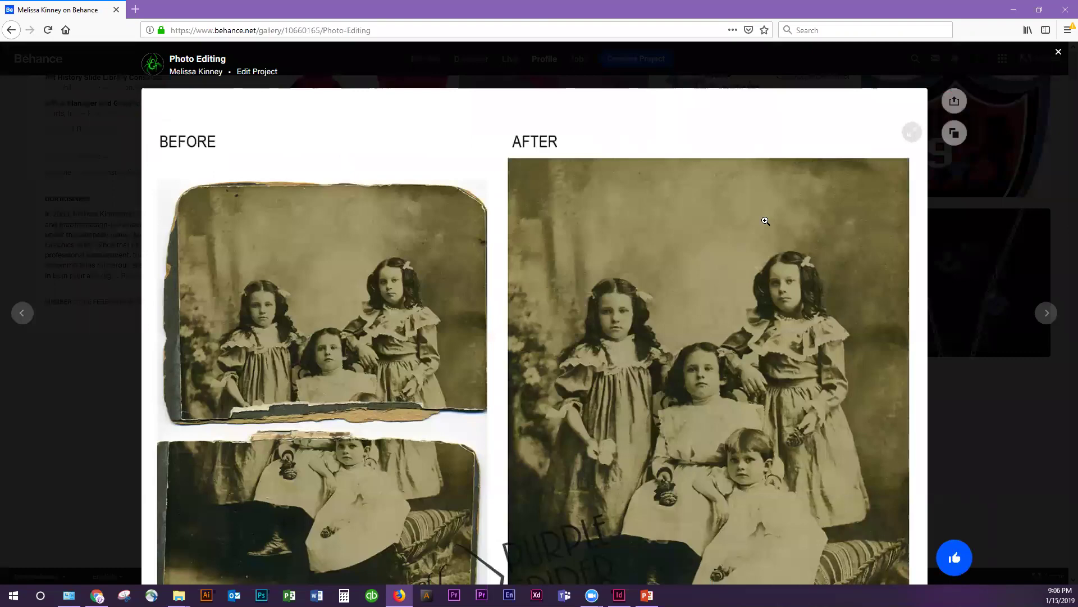
{"action": "scroll", "coordinate": [767, 221], "scroll_direction": "down", "scroll_amount": 15}
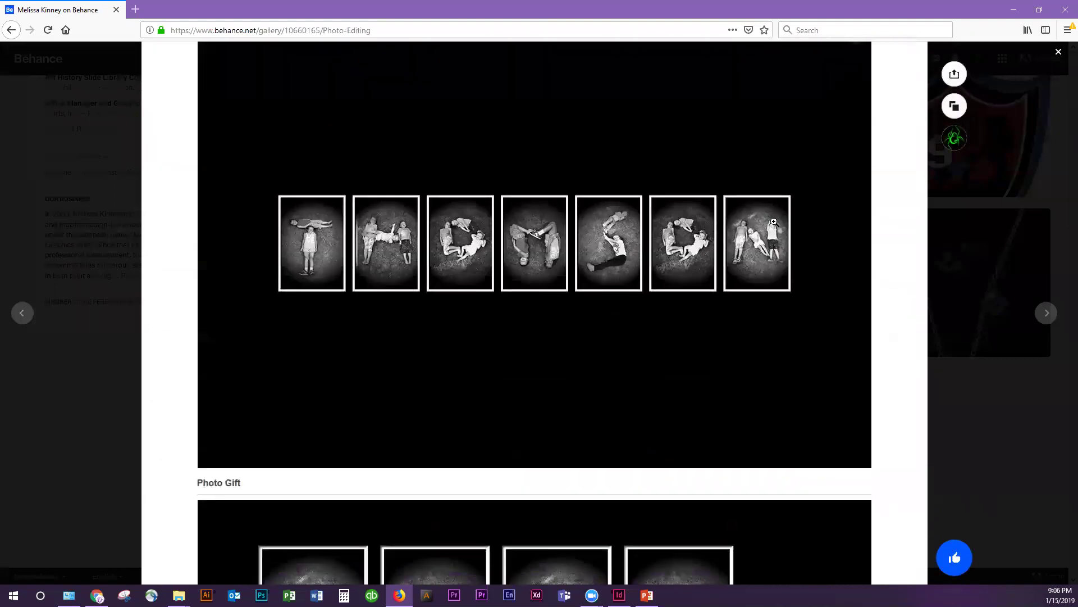
{"action": "scroll", "coordinate": [774, 222], "scroll_direction": "down", "scroll_amount": 10}
{"action": "left_click", "coordinate": [1000, 313]}
{"action": "scroll", "coordinate": [932, 341], "scroll_direction": "up", "scroll_amount": 5}
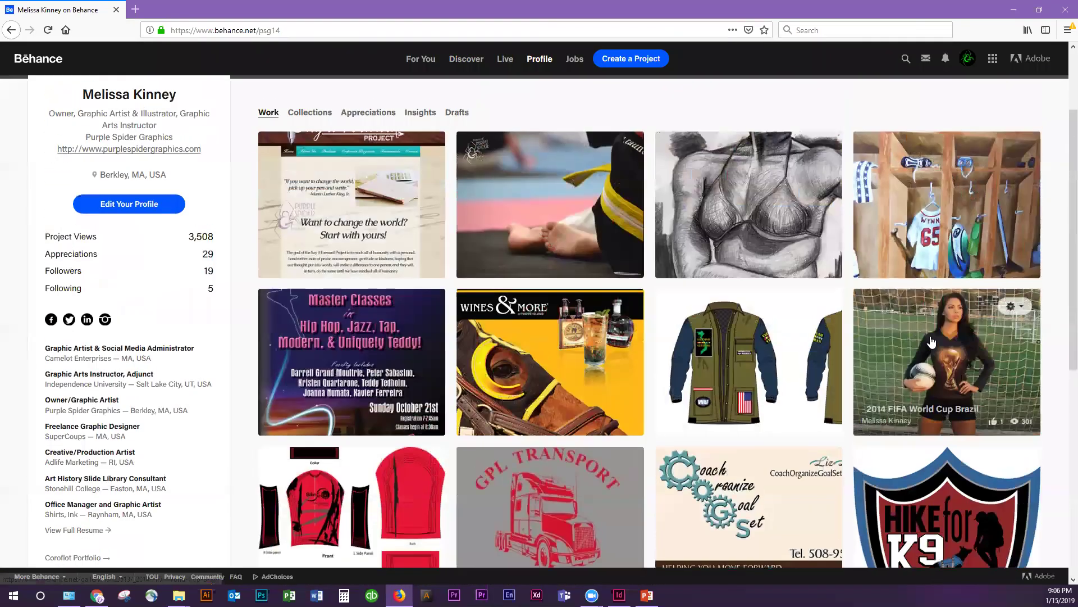
{"action": "scroll", "coordinate": [932, 341], "scroll_direction": "up", "scroll_amount": 2}
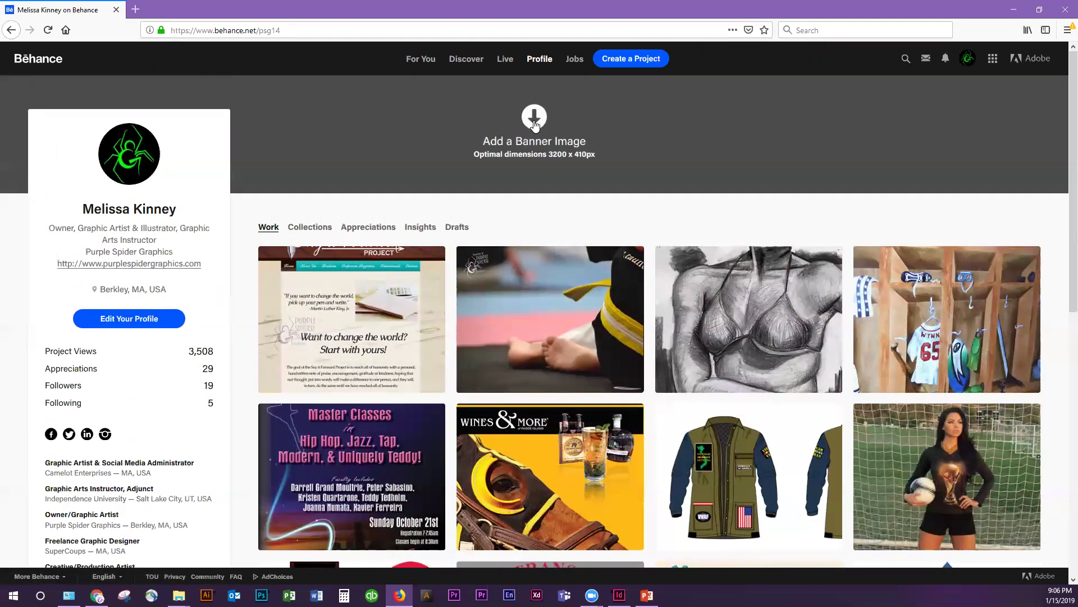
Start adding a banner image and browse from Mel's Work into _PURPLE SPIDER INFO > Spider Images
{"action": "left_click", "coordinate": [553, 142]}
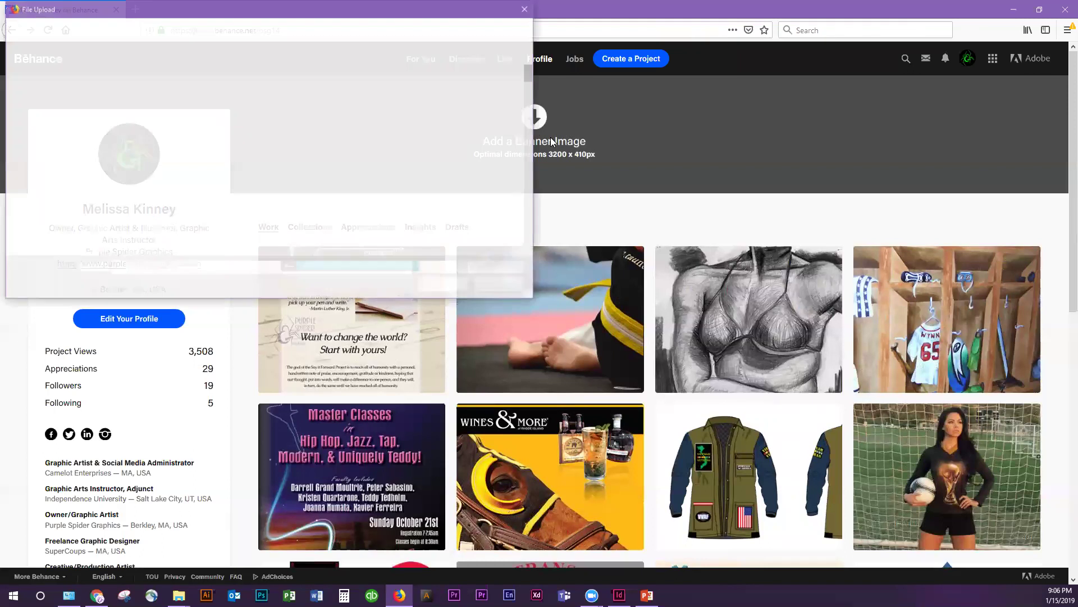
{"action": "scroll", "coordinate": [234, 173], "scroll_direction": "down", "scroll_amount": 5}
{"action": "scroll", "coordinate": [234, 172], "scroll_direction": "up", "scroll_amount": 5}
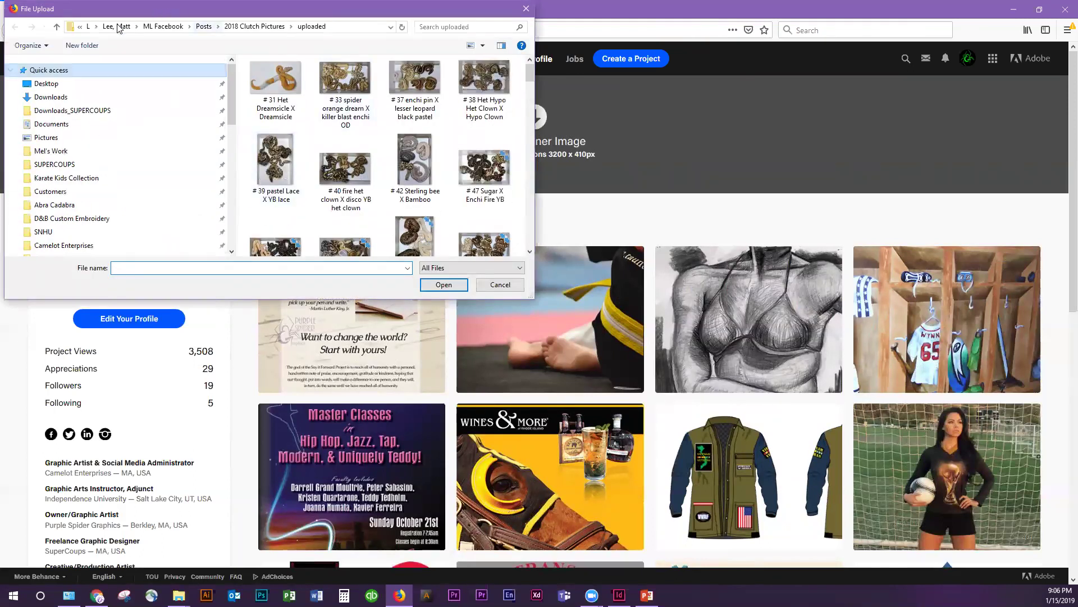
{"action": "left_click", "coordinate": [51, 151]}
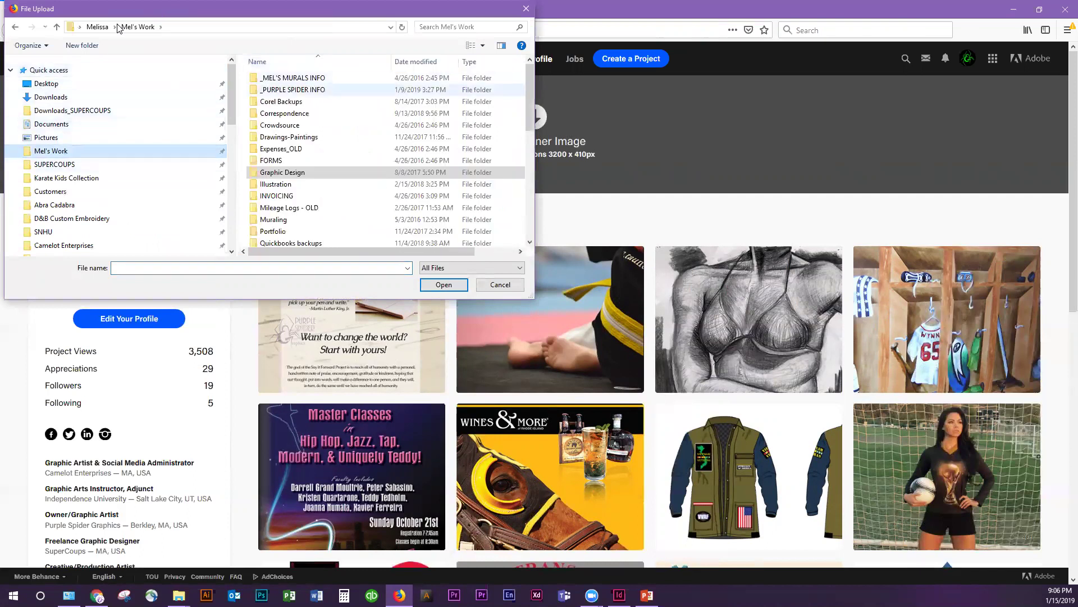
{"action": "left_click", "coordinate": [289, 197]}
{"action": "key", "text": "r"}
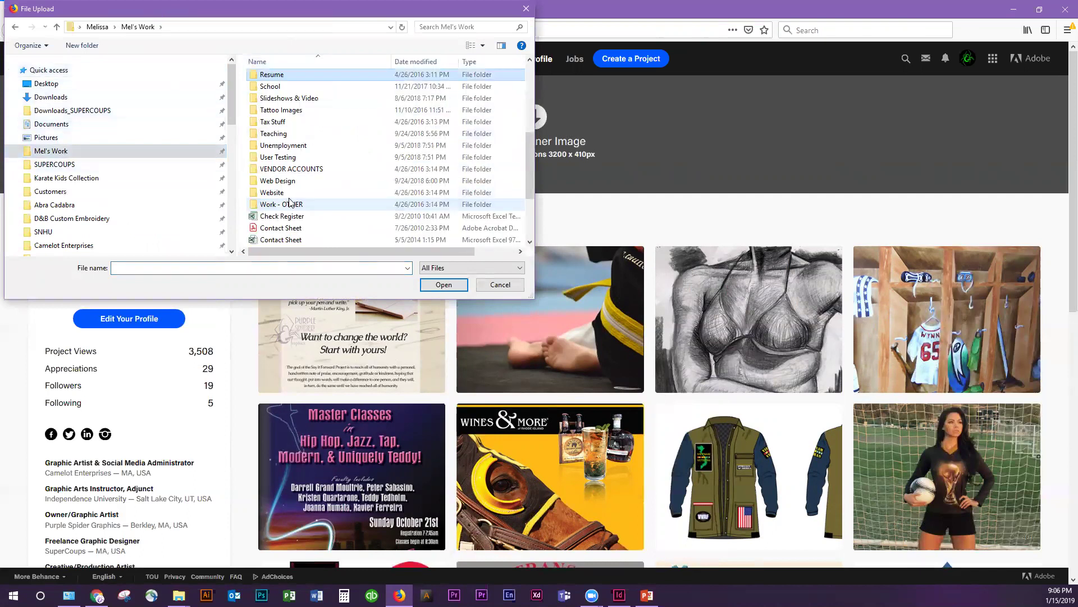
{"action": "key", "text": "Return"}
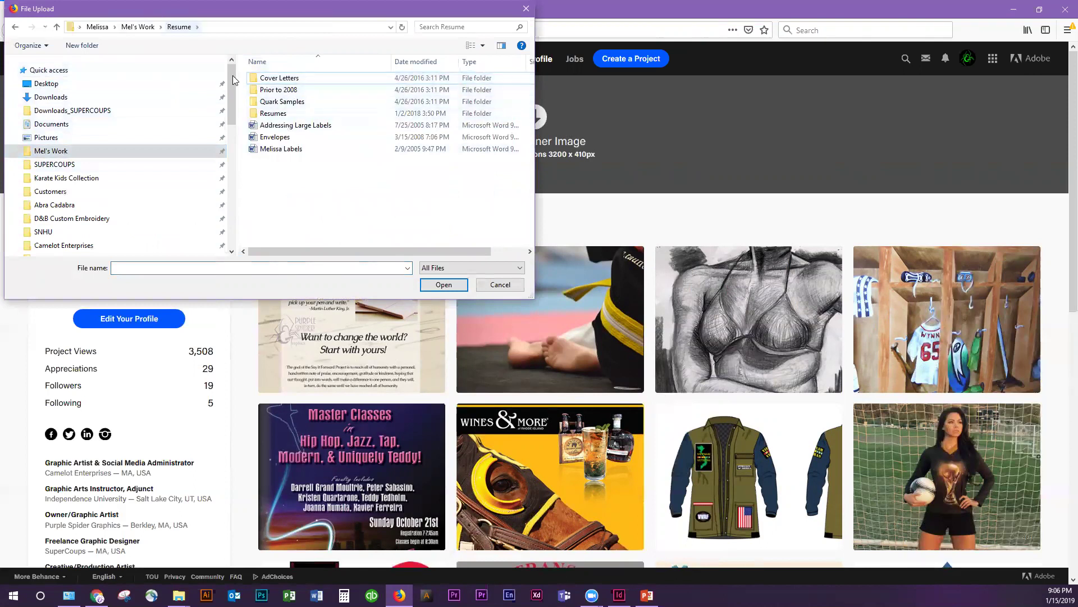
{"action": "left_click", "coordinate": [138, 27]}
{"action": "double_click", "coordinate": [289, 75]}
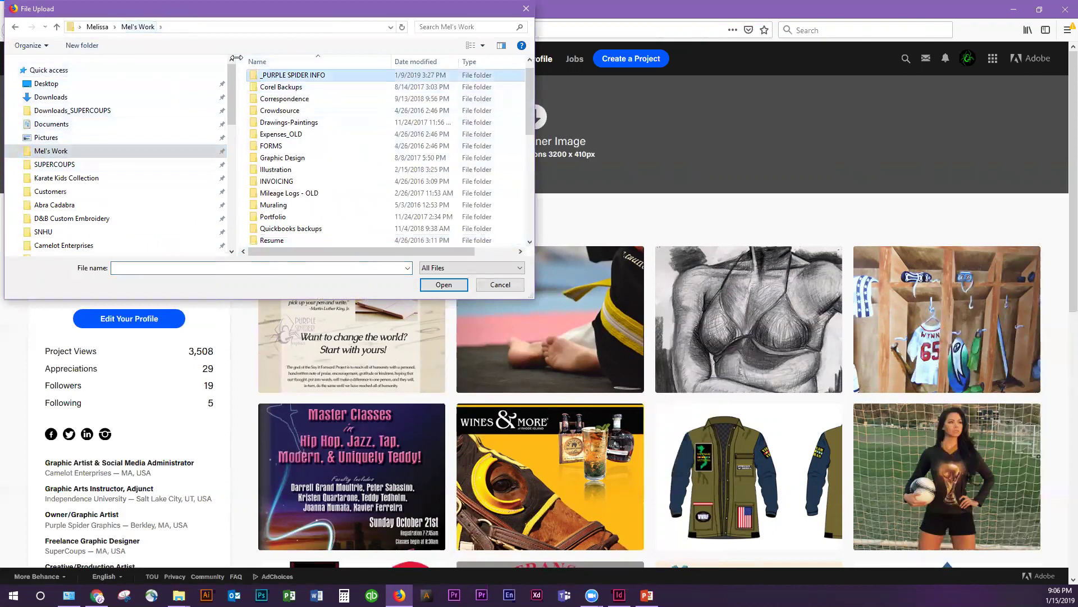
{"action": "scroll", "coordinate": [308, 146], "scroll_direction": "down", "scroll_amount": 1}
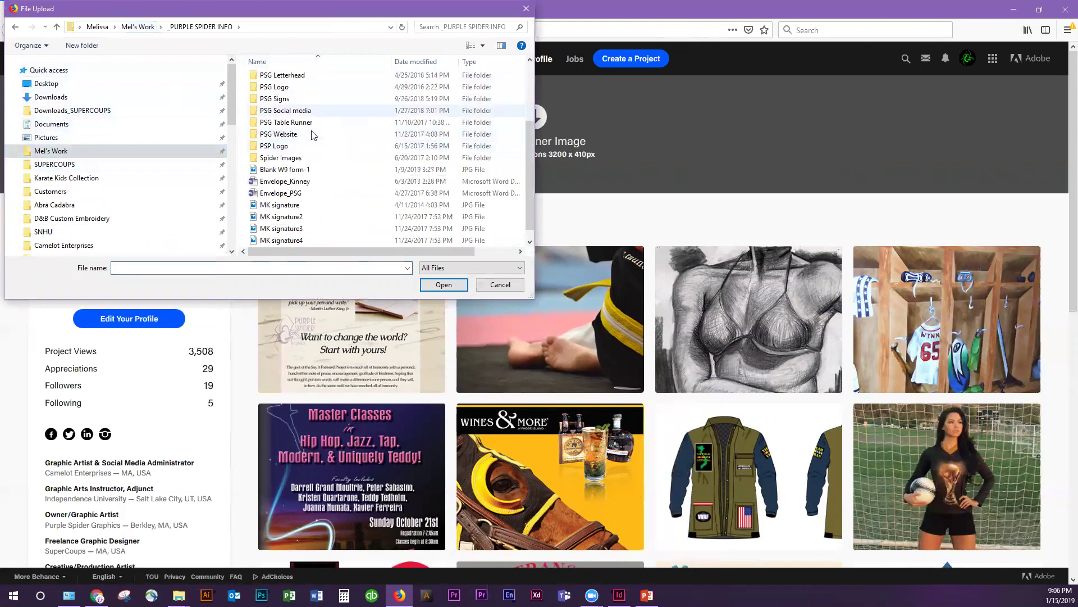
{"action": "double_click", "coordinate": [298, 158]}
Upload 5 21 13 from the Jumping spider folder as the banner, nudge it upward, and confirm
{"action": "left_click", "coordinate": [345, 163]}
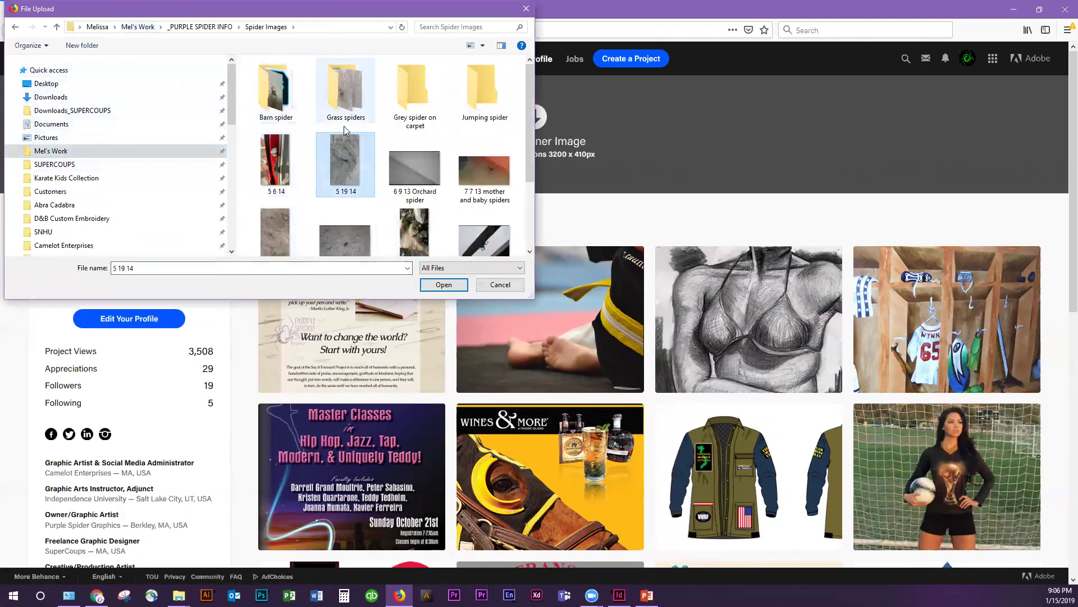
{"action": "key", "text": "j"}
{"action": "key", "text": "Return"}
{"action": "double_click", "coordinate": [249, 77]}
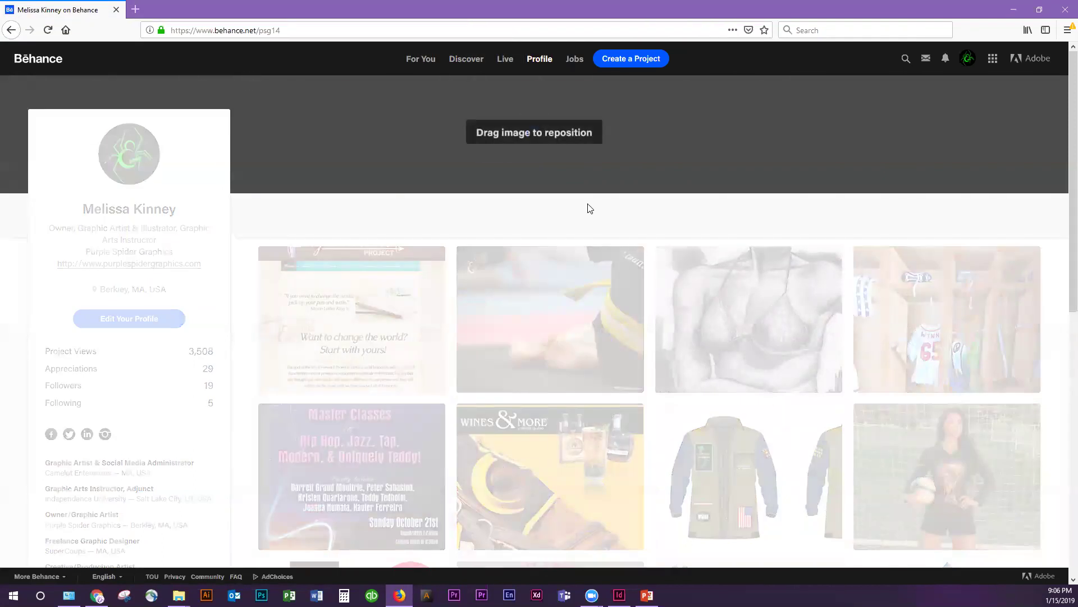
{"action": "left_click_drag", "start_coordinate": [811, 142], "coordinate": [789, 132]}
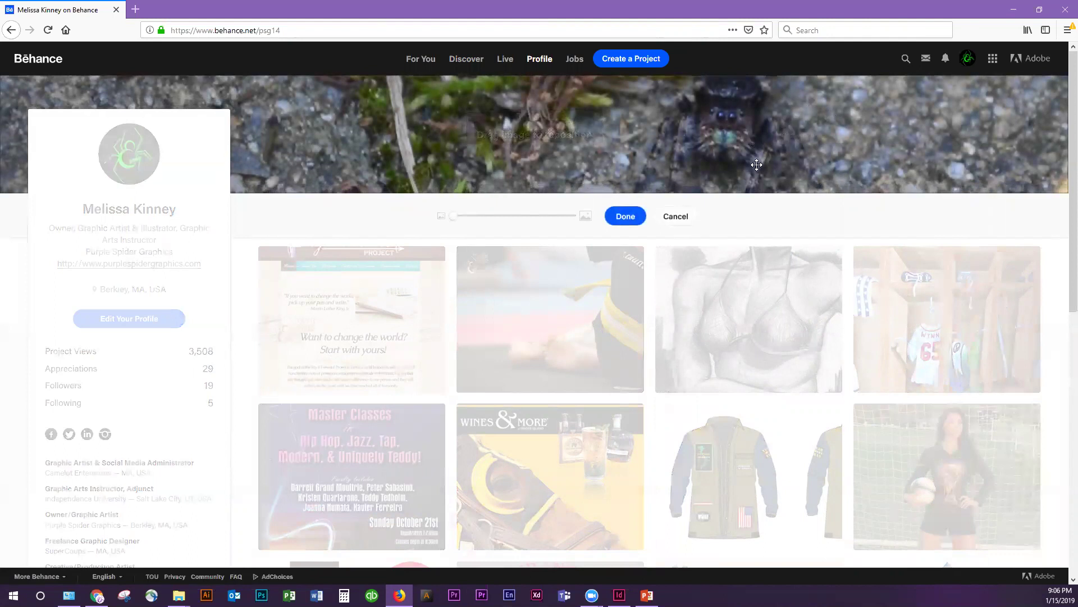
{"action": "mouse_move", "coordinate": [453, 216]}
{"action": "left_mouse_down"}
{"action": "mouse_move", "coordinate": [491, 219]}
{"action": "mouse_move", "coordinate": [453, 217]}
{"action": "left_mouse_up"}
{"action": "left_click", "coordinate": [624, 222]}
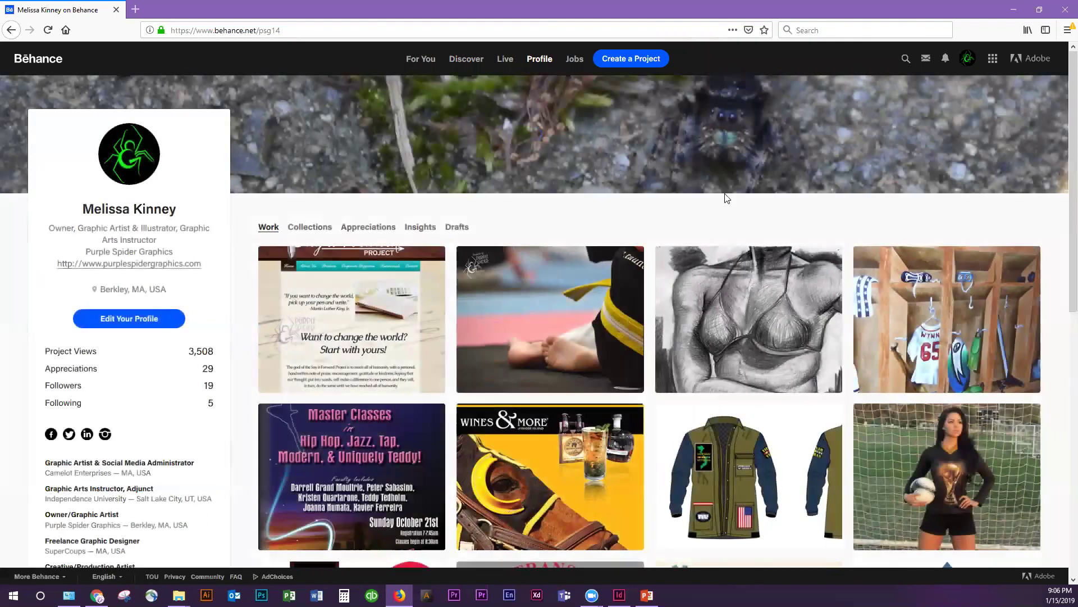
{"action": "mouse_move", "coordinate": [910, 132]}
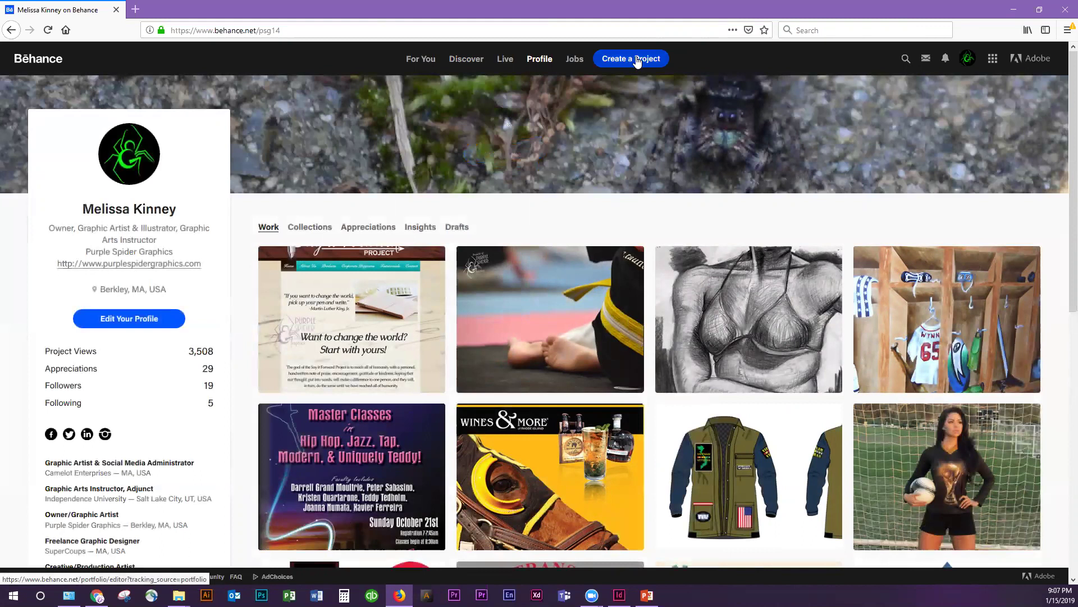
{"action": "left_click", "coordinate": [642, 63]}
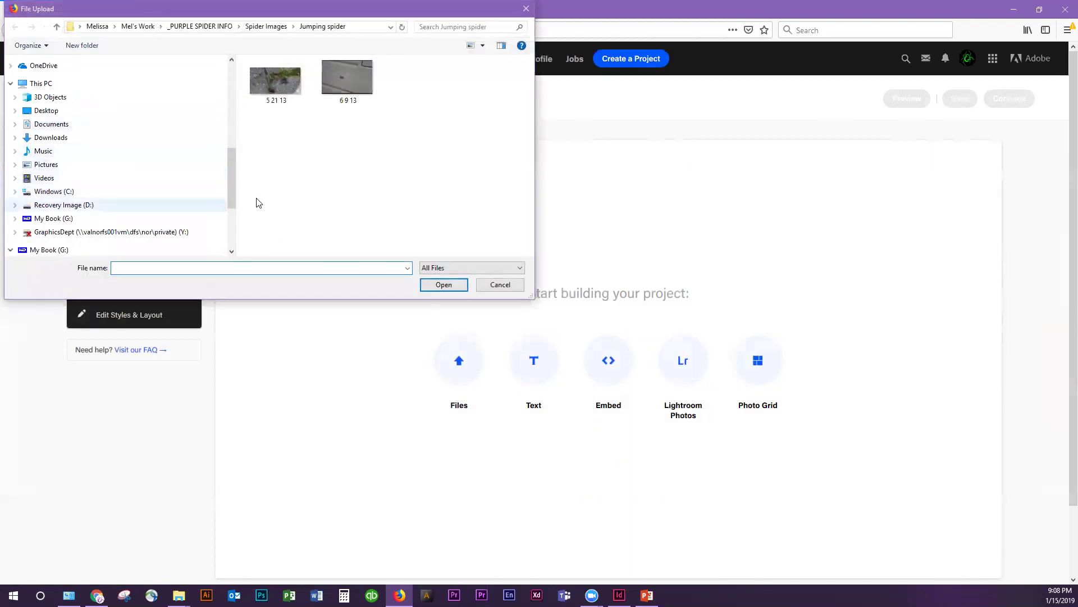
Browse Mel's Work > Portfolio > Portfolio_WEB > Images > _NEW and enlarge the upload dialog
{"action": "scroll", "coordinate": [230, 196], "scroll_direction": "up", "scroll_amount": 5}
{"action": "left_click", "coordinate": [135, 28]}
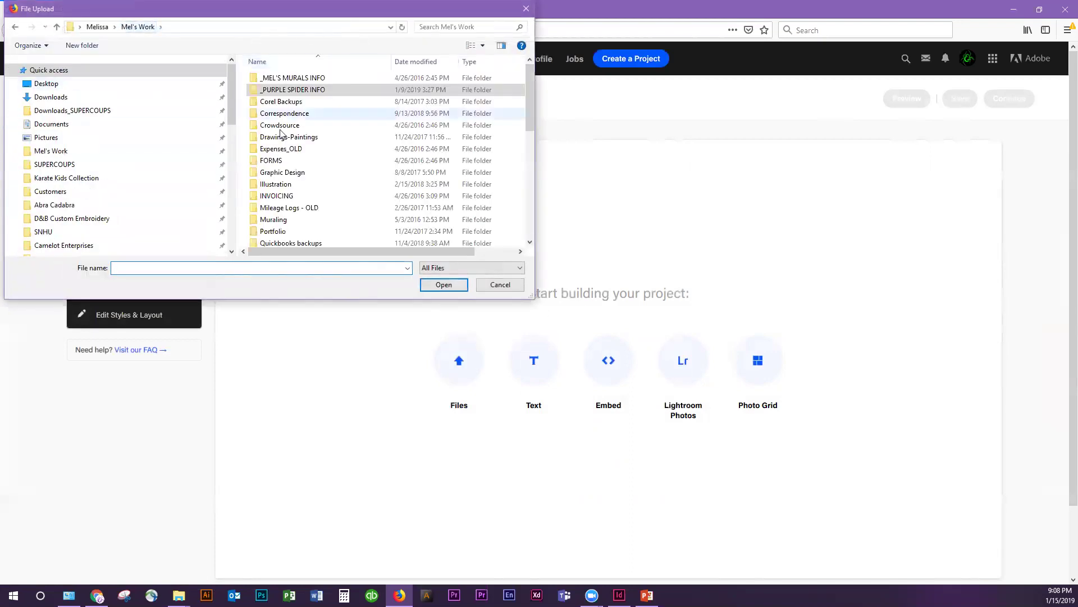
{"action": "double_click", "coordinate": [274, 230]}
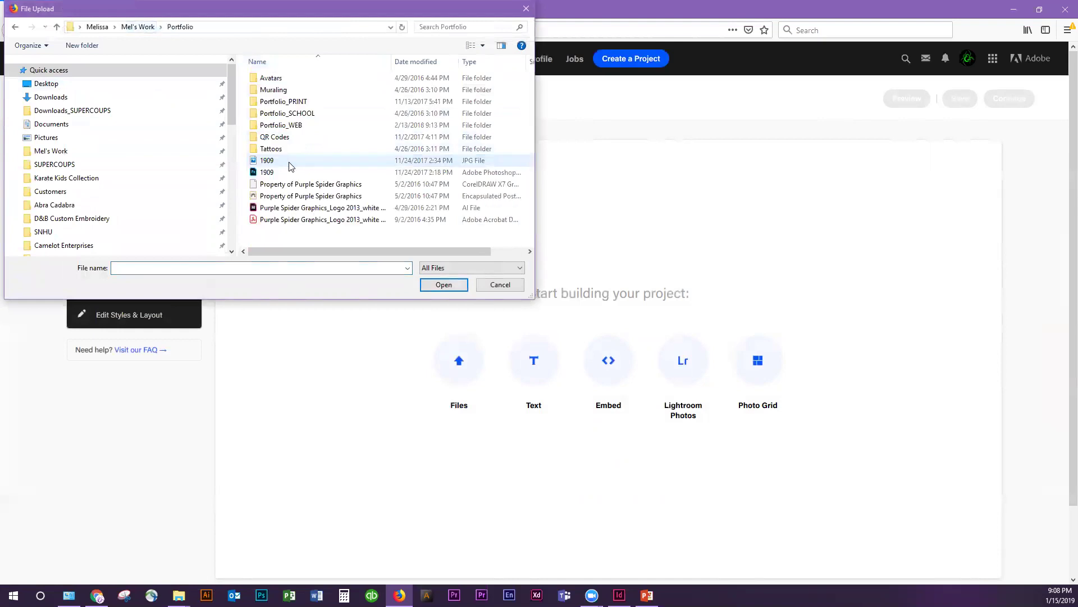
{"action": "double_click", "coordinate": [283, 127]}
{"action": "double_click", "coordinate": [281, 118]}
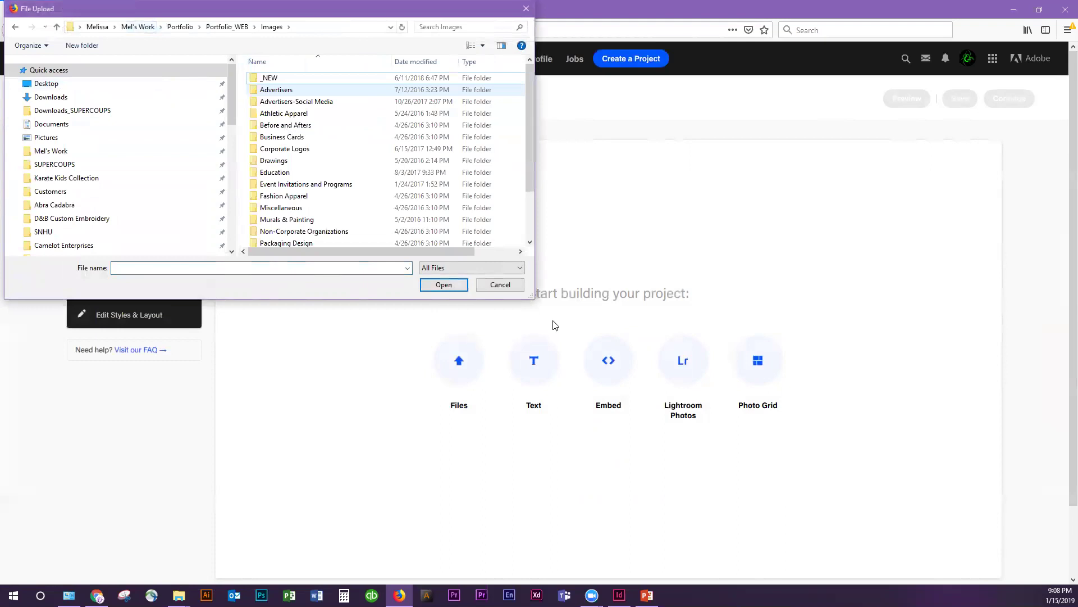
{"action": "key", "text": "Return"}
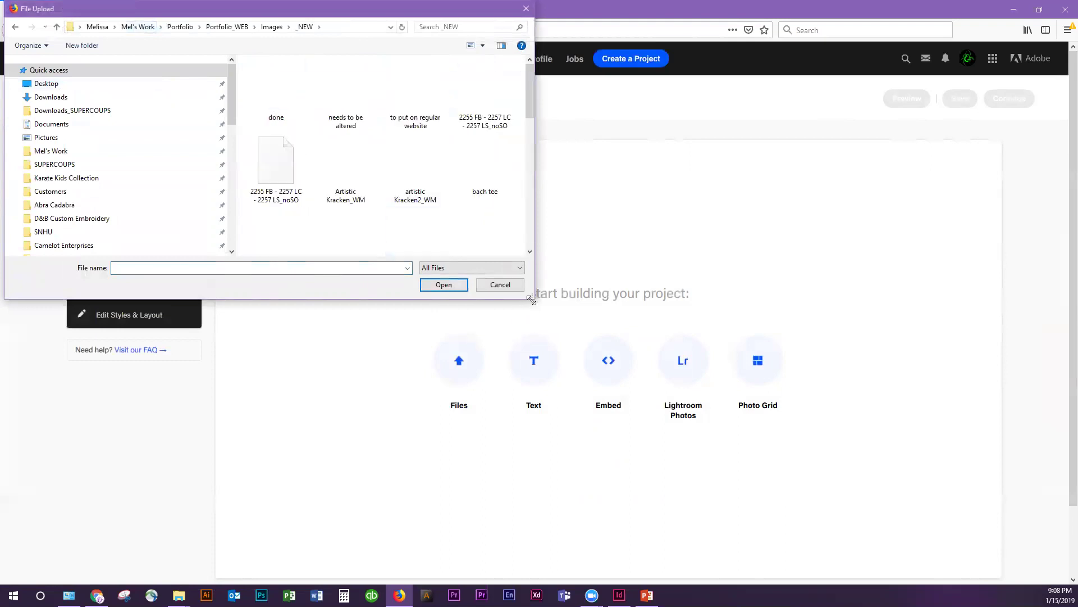
{"action": "left_click_drag", "start_coordinate": [531, 301], "coordinate": [743, 398]}
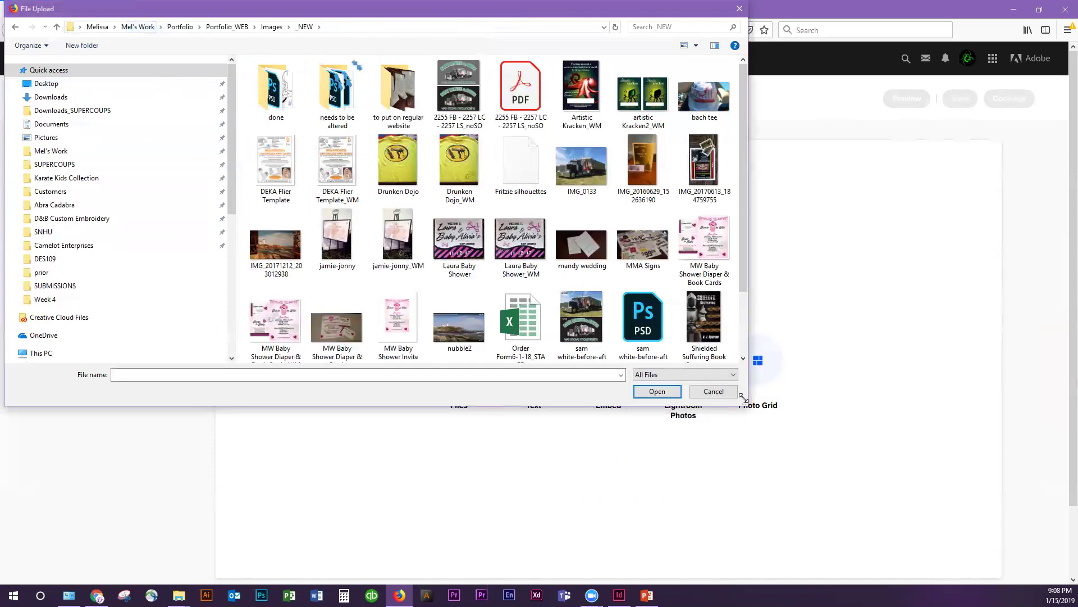
Upload Artistic Kracken_WM, sam white-before-after and both MW Baby Shower Diaper & Book Cards files
{"action": "left_click", "coordinate": [582, 90]}
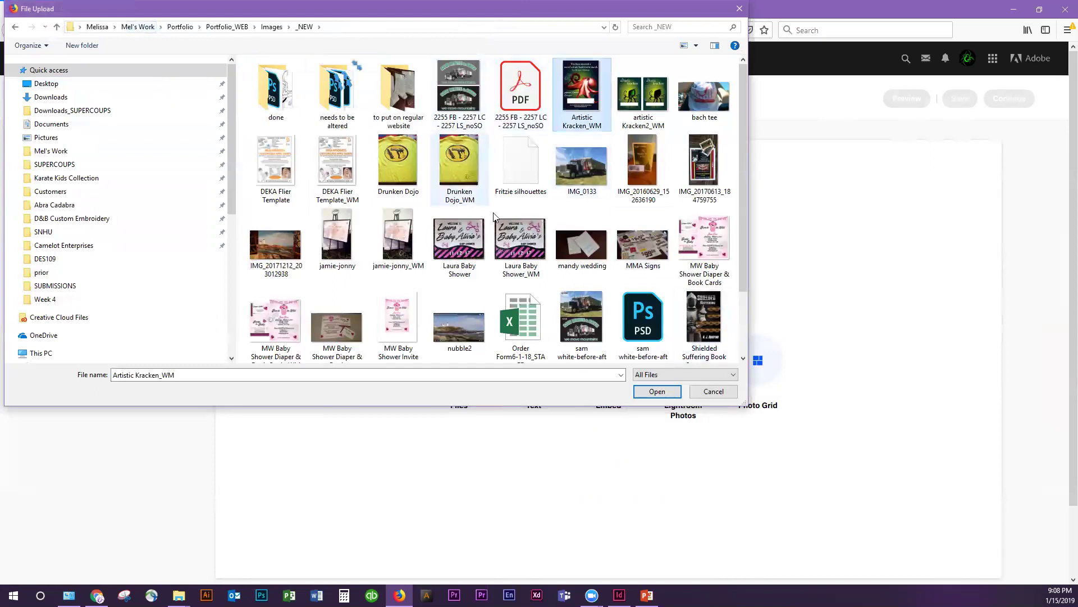
{"action": "scroll", "coordinate": [346, 223], "scroll_direction": "down", "scroll_amount": 2}
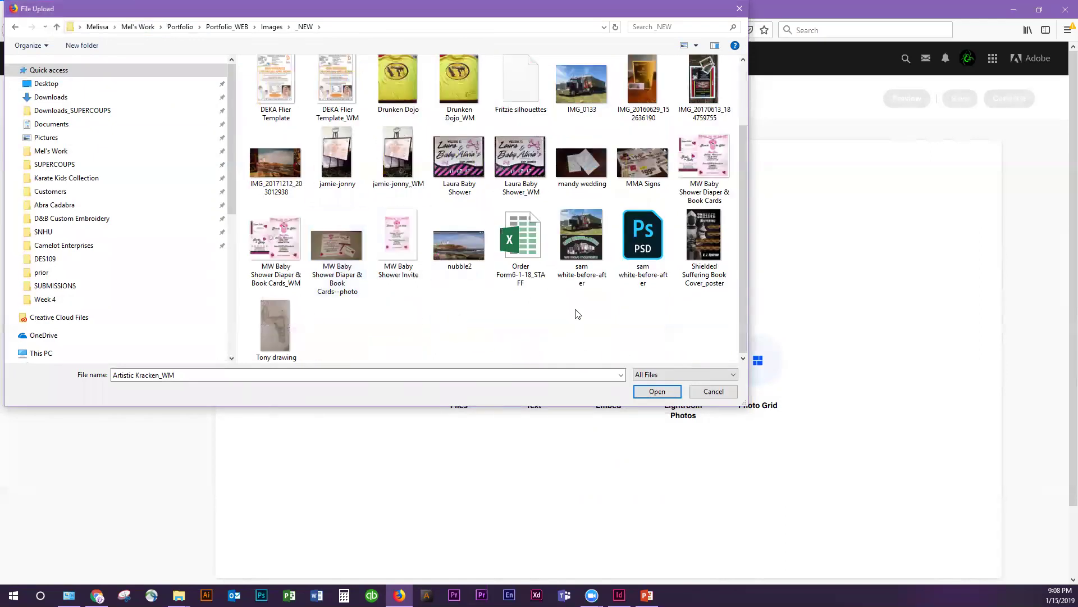
{"action": "left_click", "coordinate": [577, 251], "text": "ctrl"}
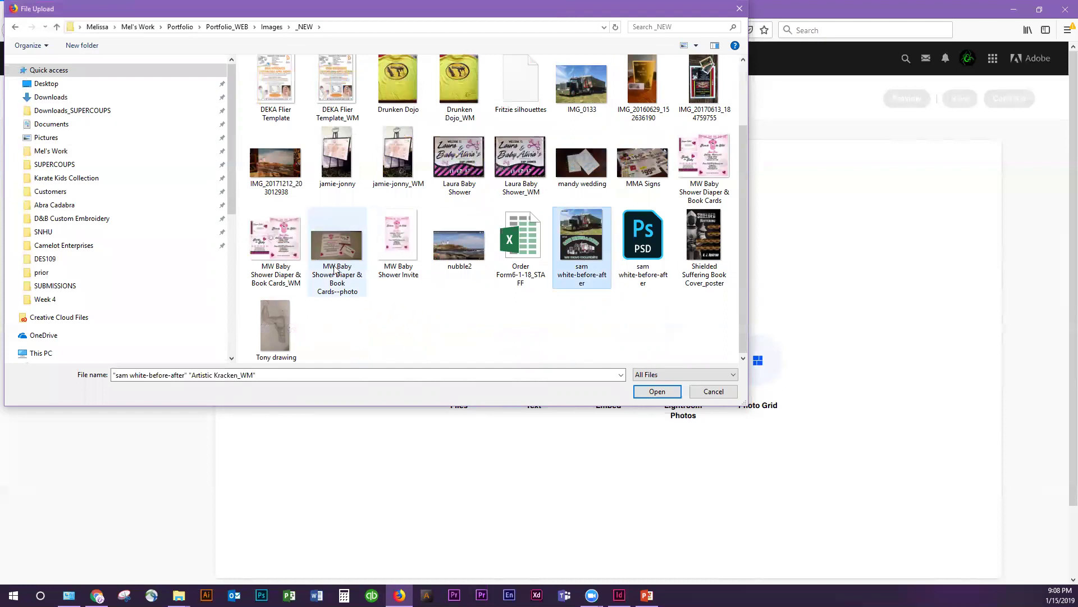
{"action": "left_click", "coordinate": [270, 247], "text": "ctrl"}
{"action": "left_click", "coordinate": [335, 254], "text": "ctrl"}
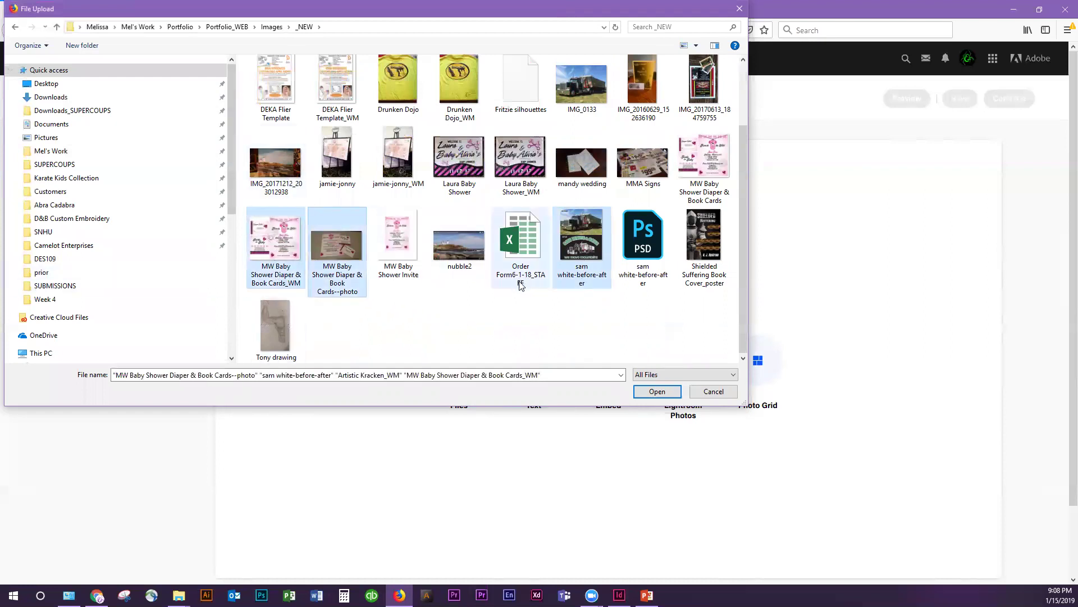
{"action": "key", "text": "Return"}
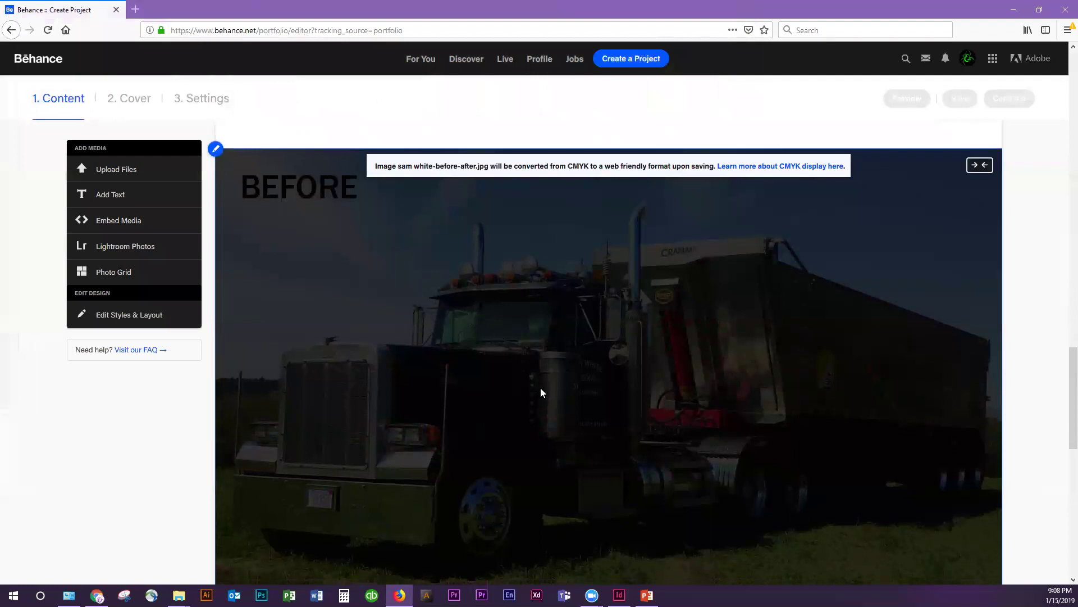
{"action": "scroll", "coordinate": [542, 391], "scroll_direction": "down", "scroll_amount": 5}
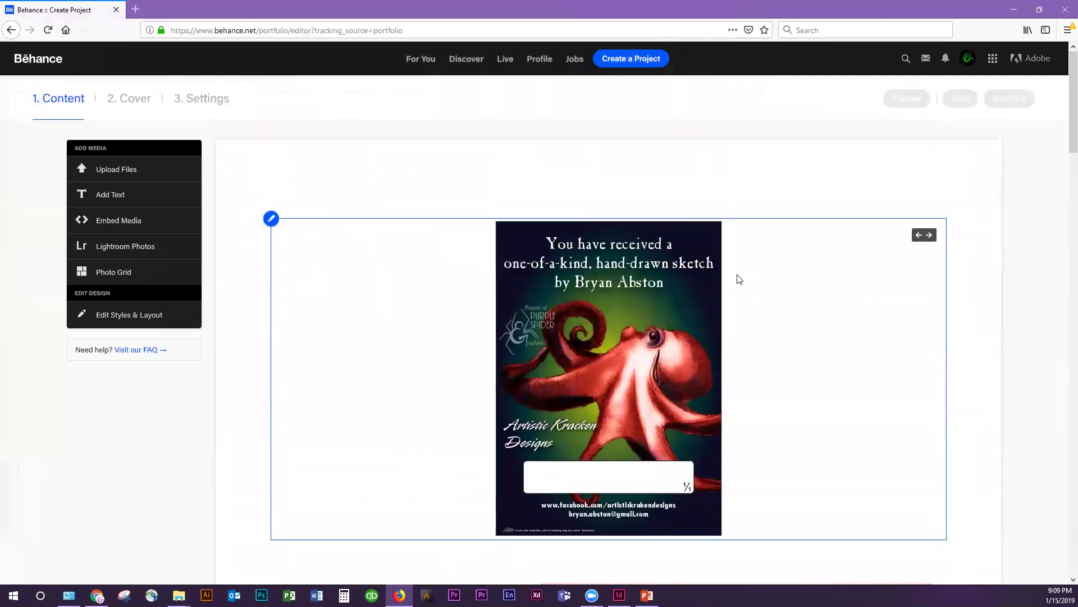
{"action": "scroll", "coordinate": [741, 371], "scroll_direction": "down", "scroll_amount": 6}
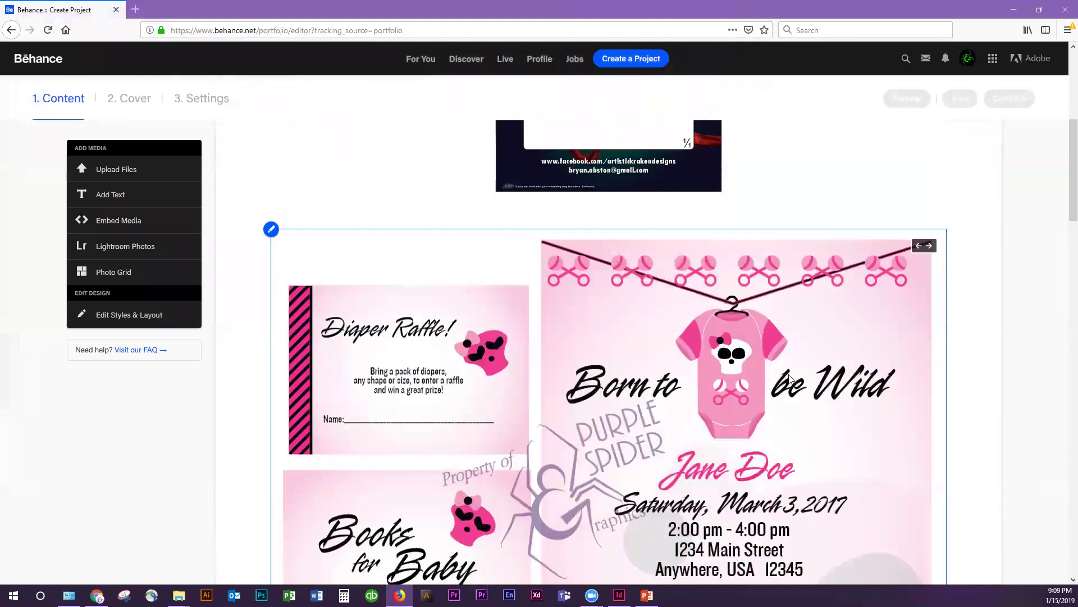
{"action": "scroll", "coordinate": [803, 368], "scroll_direction": "down", "scroll_amount": 6}
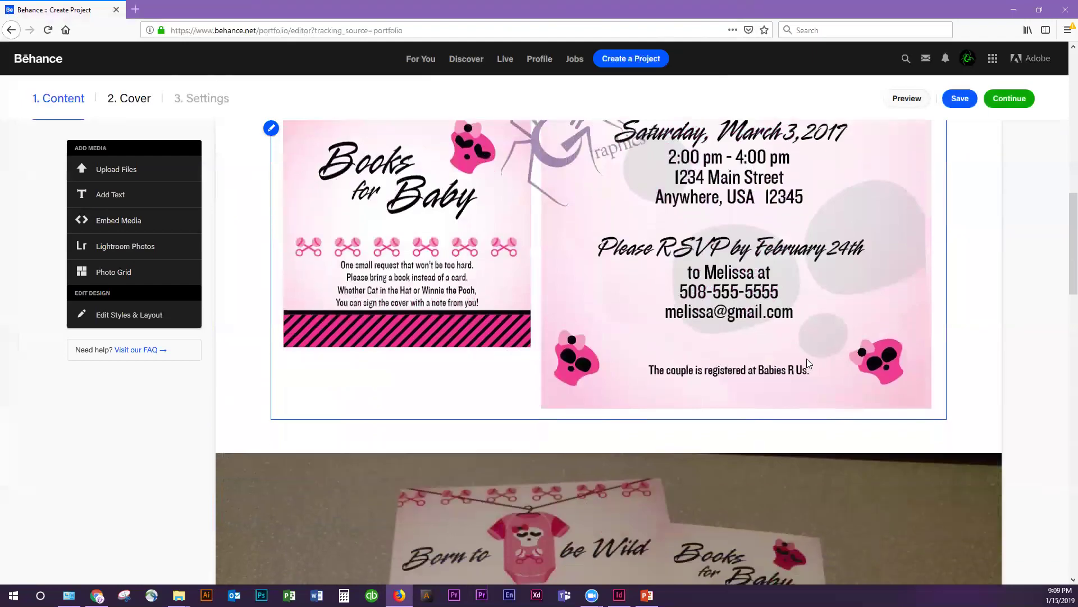
{"action": "scroll", "coordinate": [807, 360], "scroll_direction": "up", "scroll_amount": 12}
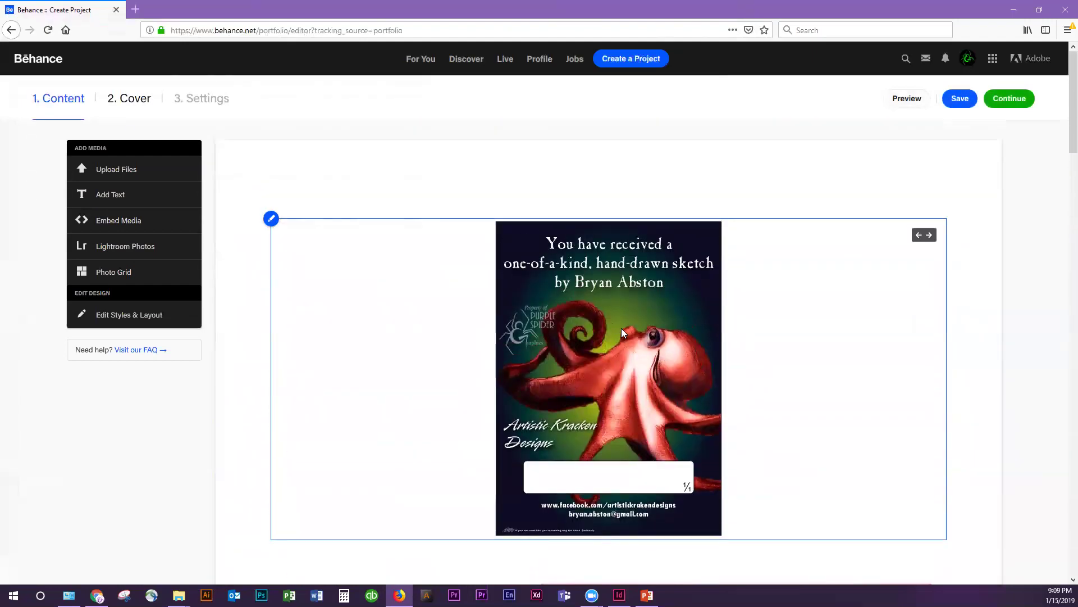
{"action": "scroll", "coordinate": [621, 328], "scroll_direction": "down", "scroll_amount": 20}
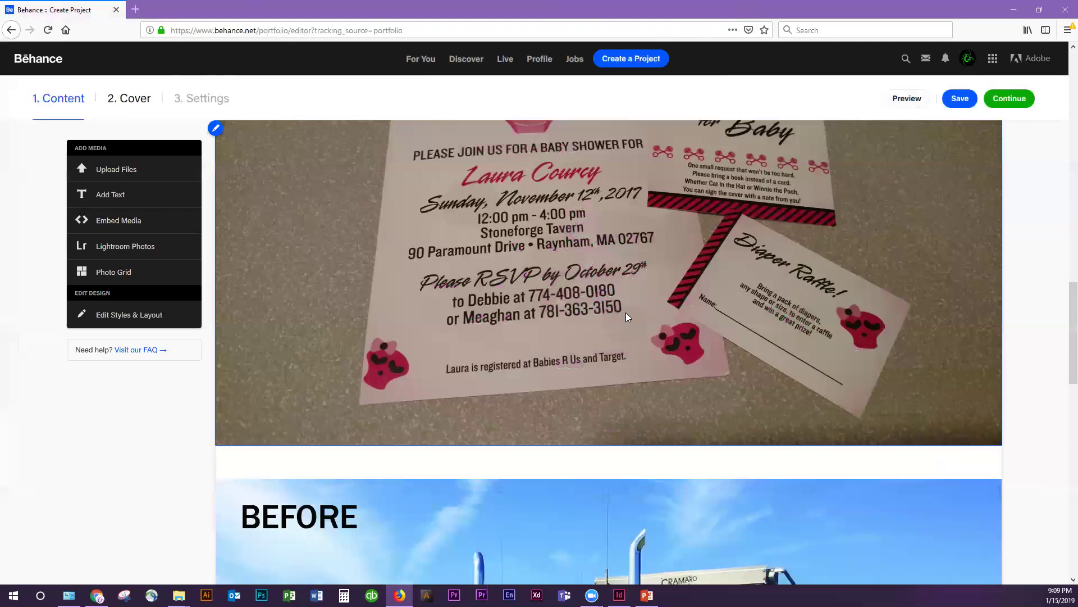
{"action": "scroll", "coordinate": [626, 325], "scroll_direction": "up", "scroll_amount": 5}
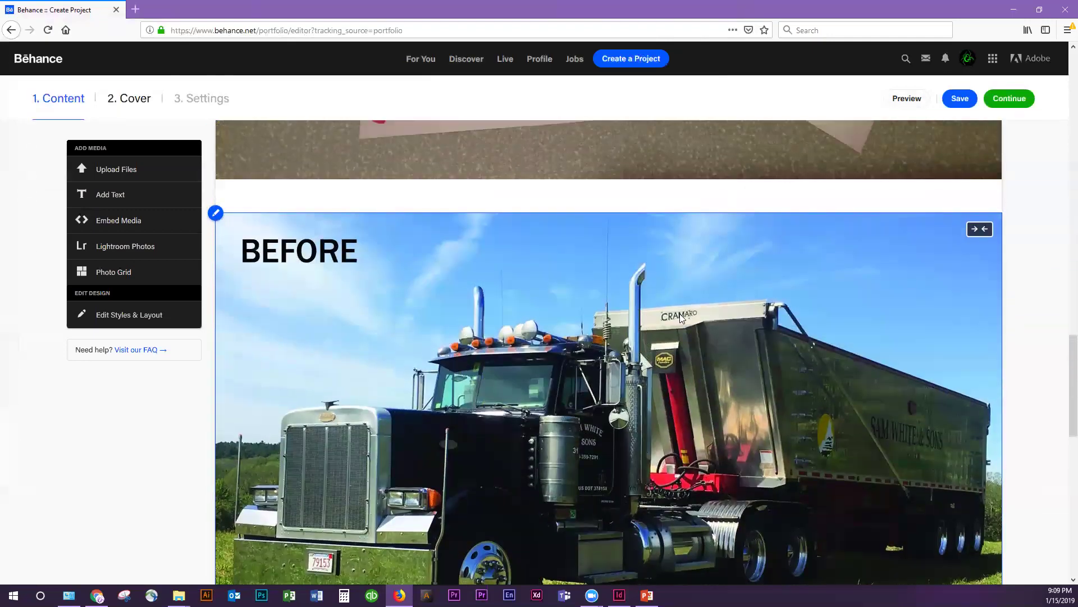
{"action": "scroll", "coordinate": [880, 268], "scroll_direction": "down", "scroll_amount": 3}
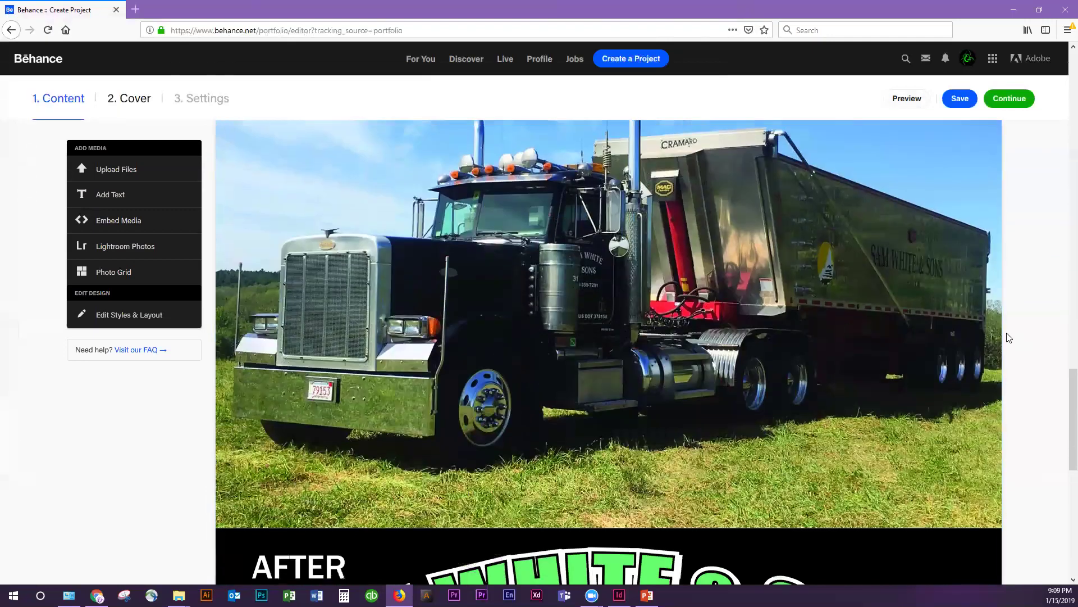
{"action": "scroll", "coordinate": [657, 296], "scroll_direction": "down", "scroll_amount": 7}
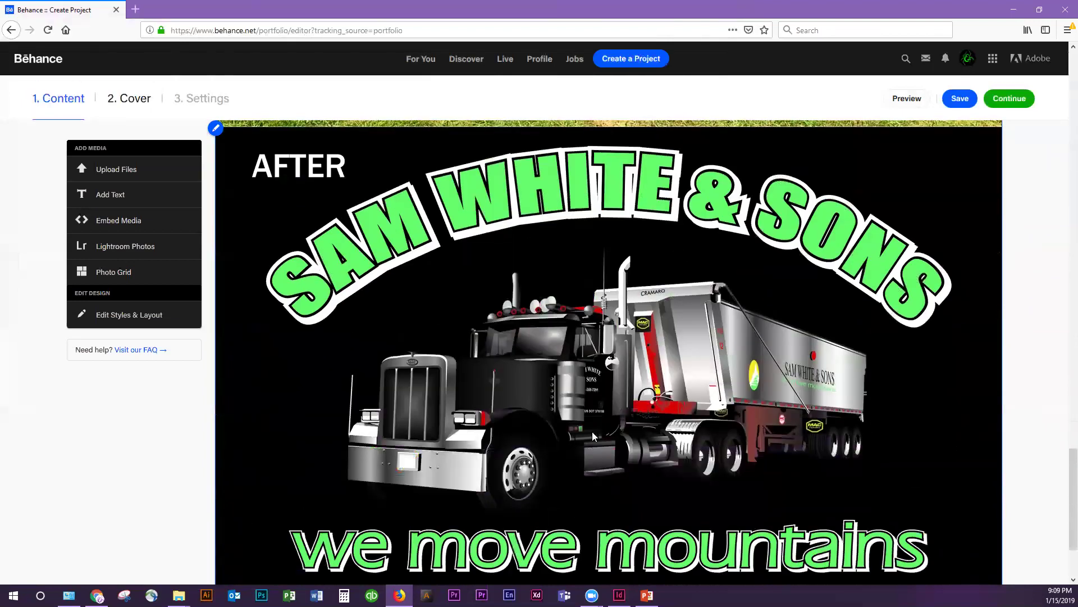
{"action": "scroll", "coordinate": [887, 464], "scroll_direction": "up", "scroll_amount": 10}
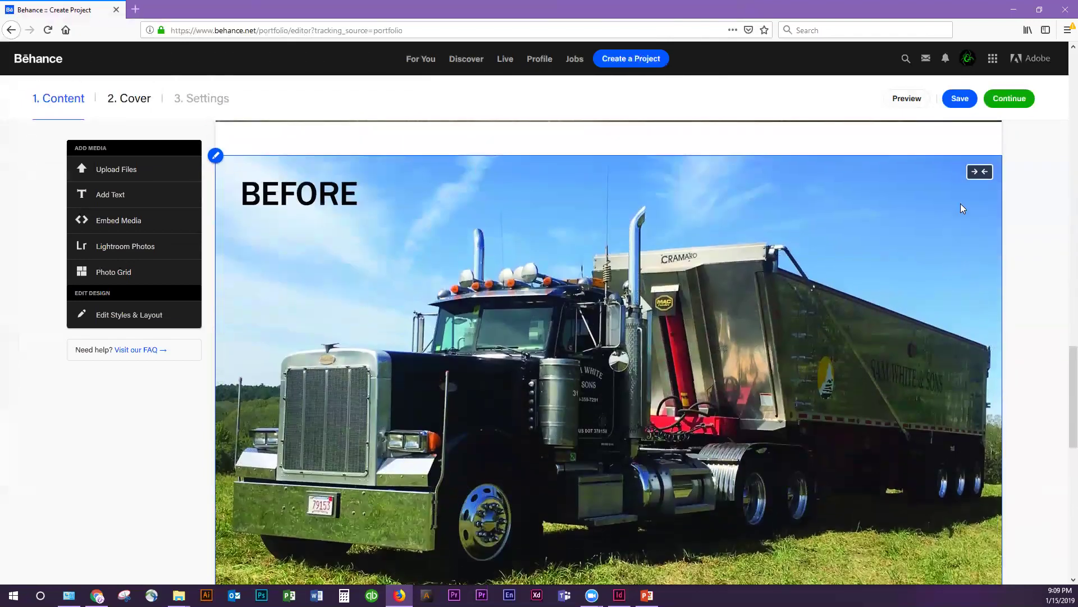
{"action": "scroll", "coordinate": [1032, 229], "scroll_direction": "down", "scroll_amount": 3}
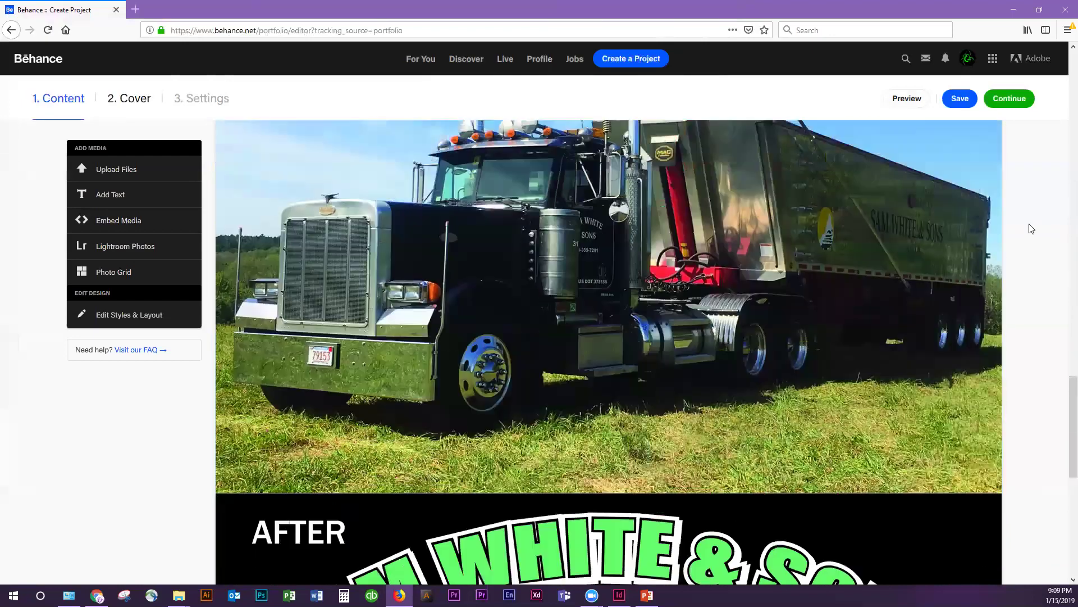
{"action": "scroll", "coordinate": [497, 187], "scroll_direction": "up", "scroll_amount": 20}
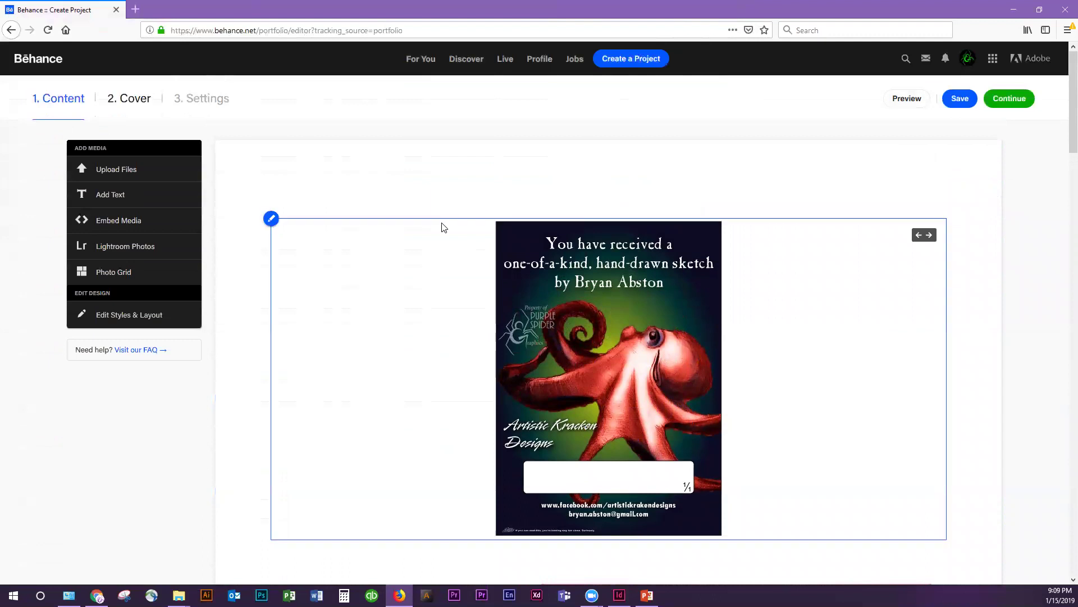
Caption the octopus card image 'Artistic Kracken Design - card' using its Add Caption option
{"action": "mouse_move", "coordinate": [459, 209]}
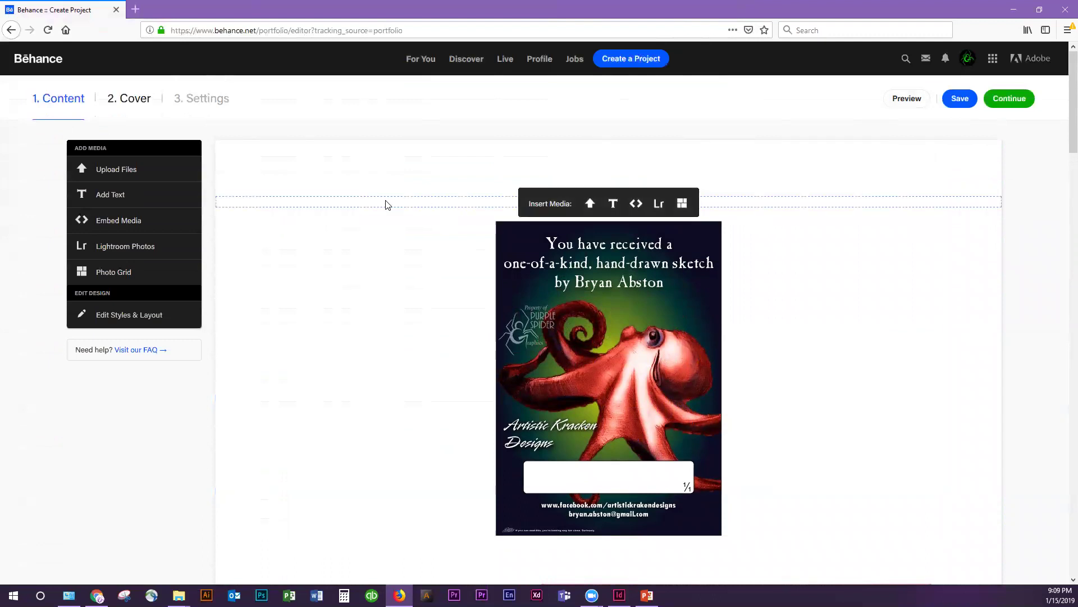
{"action": "left_click", "coordinate": [271, 220]}
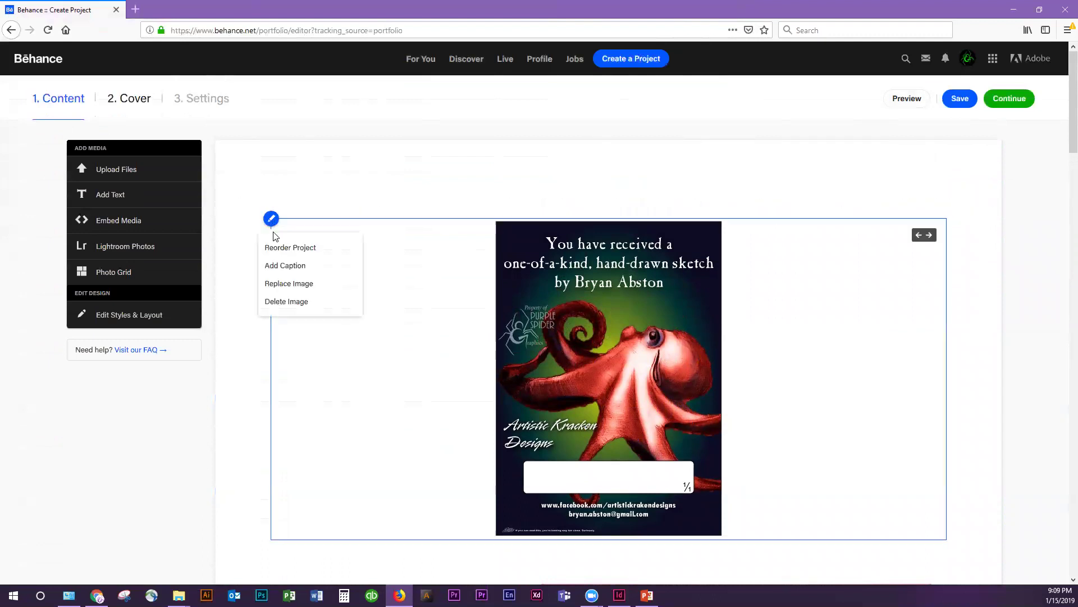
{"action": "left_click", "coordinate": [286, 266]}
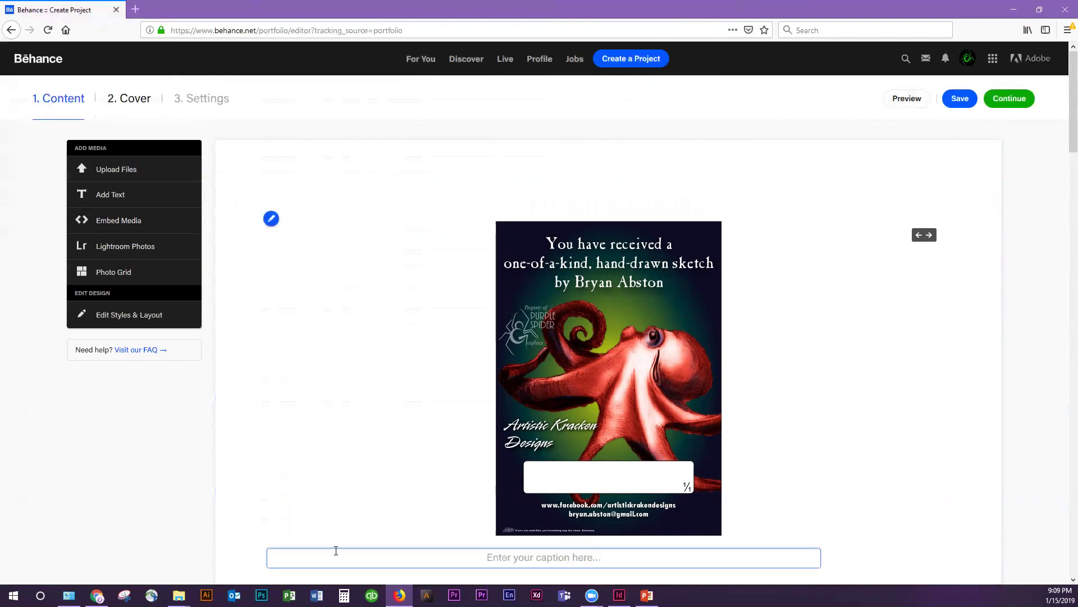
{"action": "scroll", "coordinate": [334, 549], "scroll_direction": "down", "scroll_amount": 3}
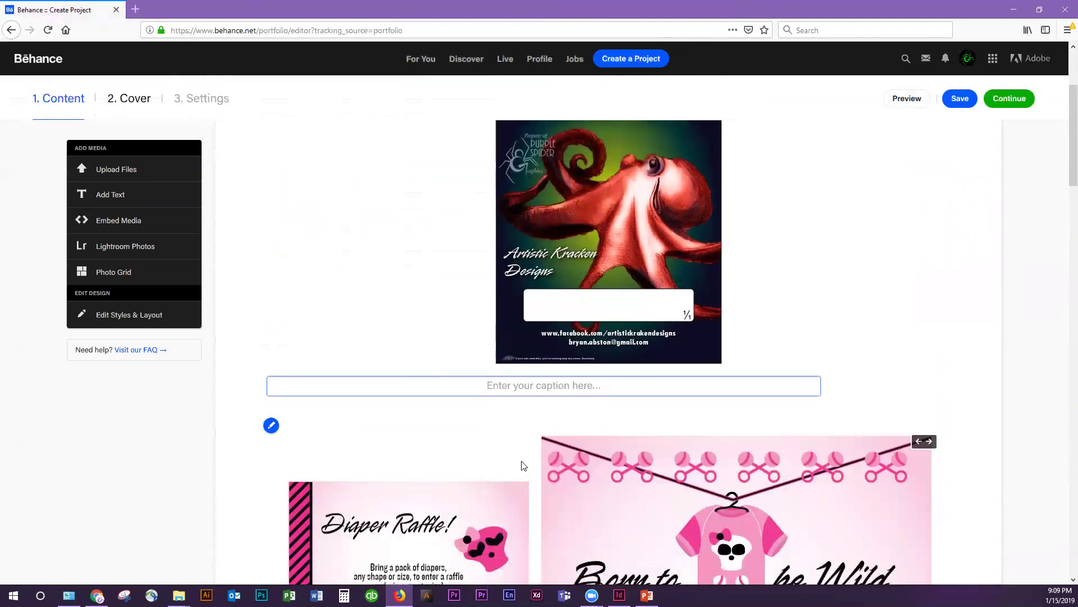
{"action": "type", "text": "Artistic Kracken Design "}
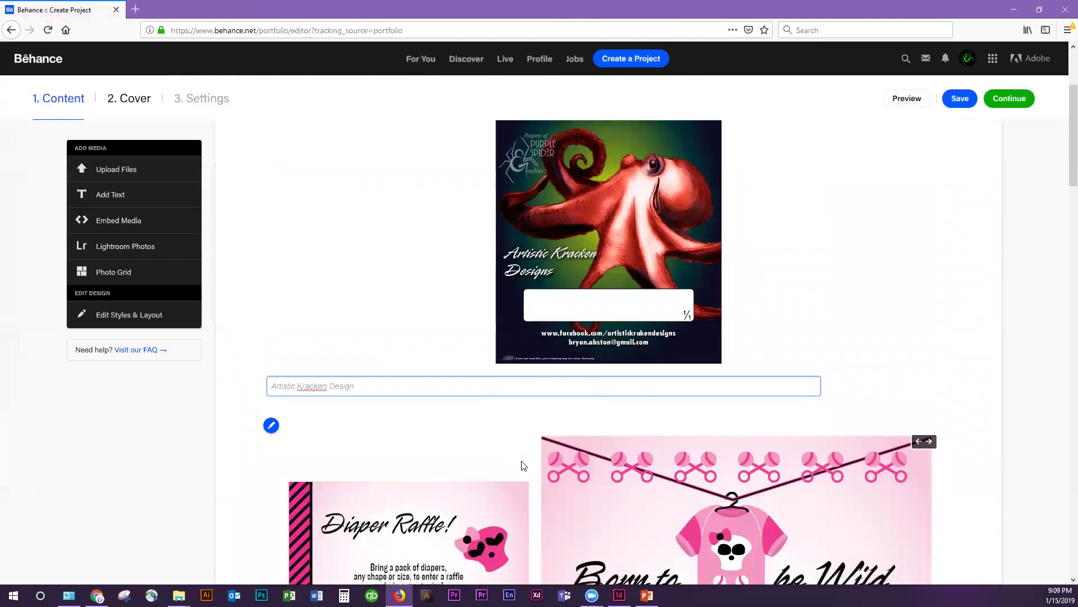
{"action": "type", "text": " - card"}
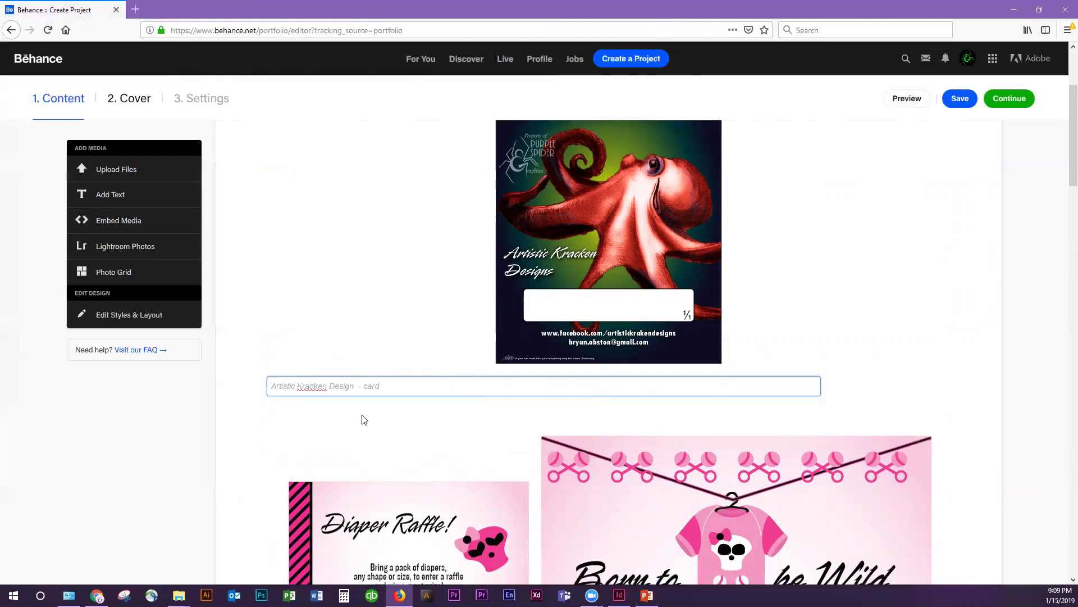
{"action": "key", "text": "Return"}
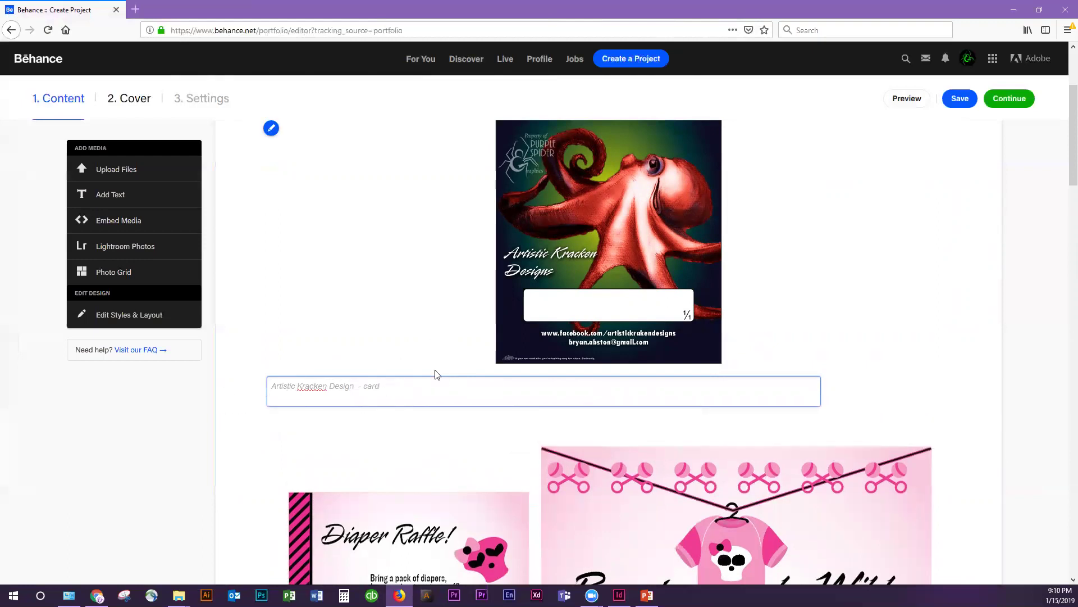
{"action": "left_click", "coordinate": [264, 371]}
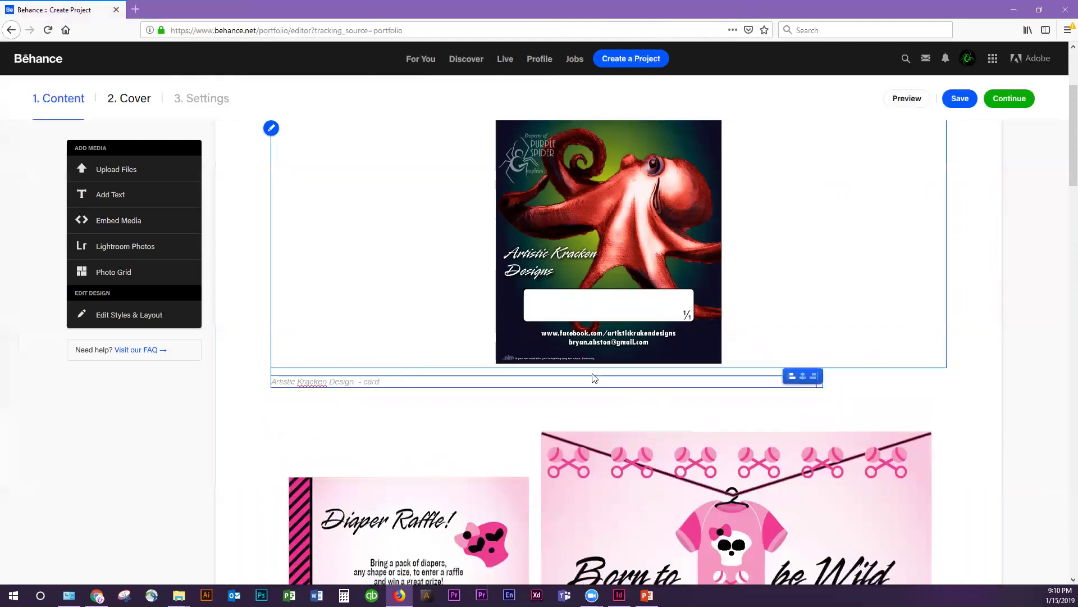
Change the Kracken card caption's font, make it bold, and centre it under the image
{"action": "left_click", "coordinate": [382, 376]}
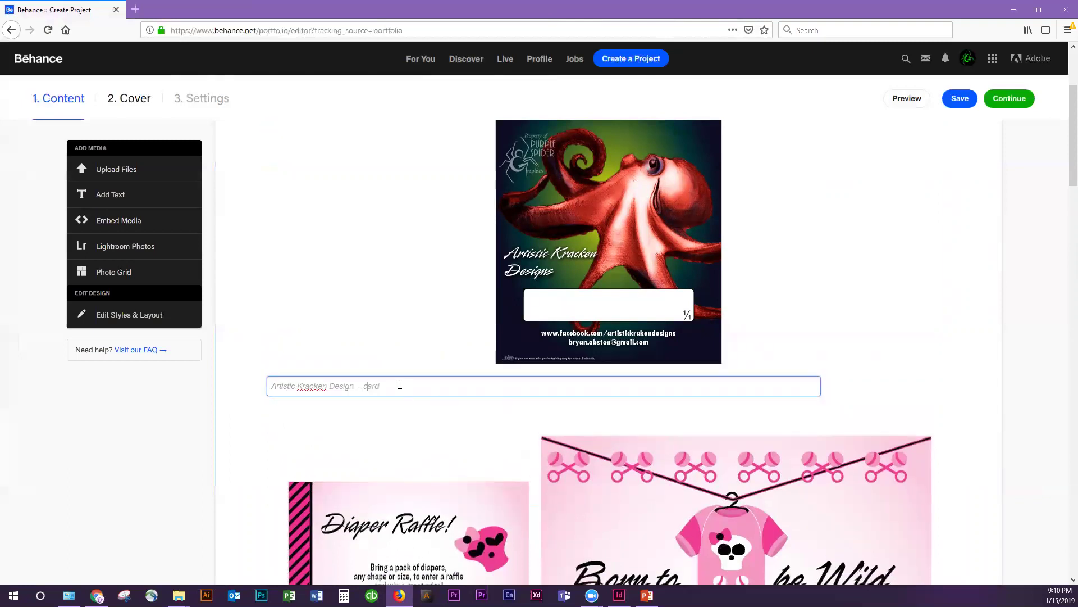
{"action": "left_click_drag", "start_coordinate": [400, 386], "coordinate": [234, 389]}
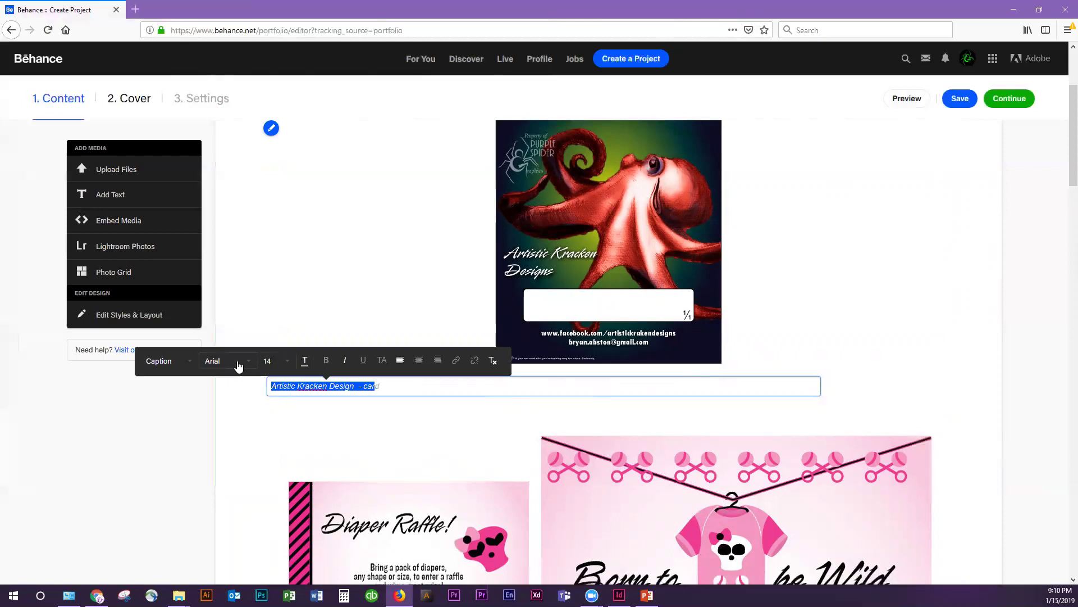
{"action": "left_click", "coordinate": [250, 365]}
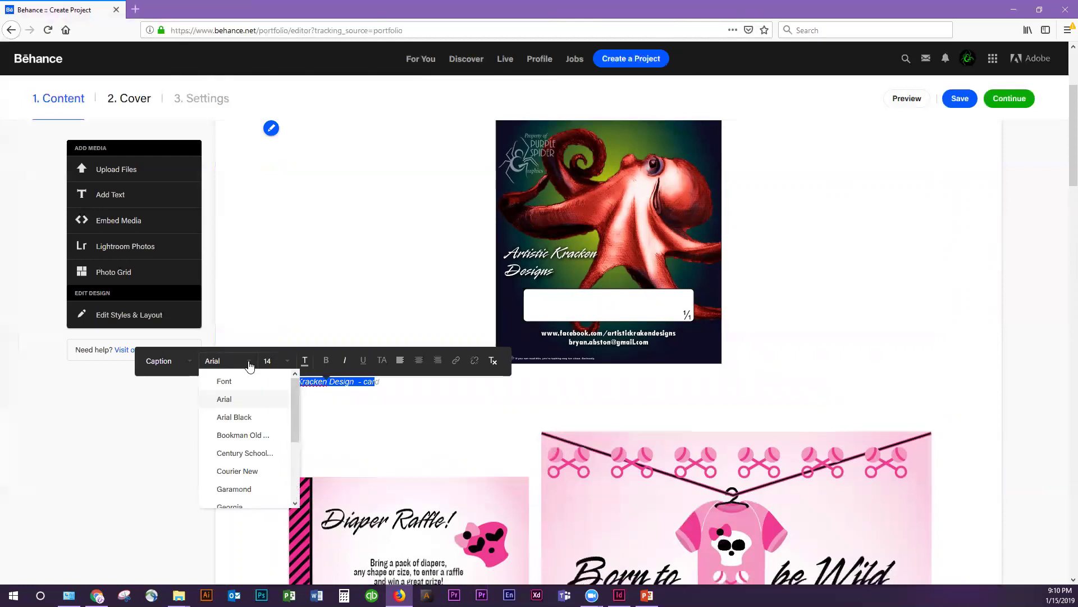
{"action": "left_click", "coordinate": [245, 441]}
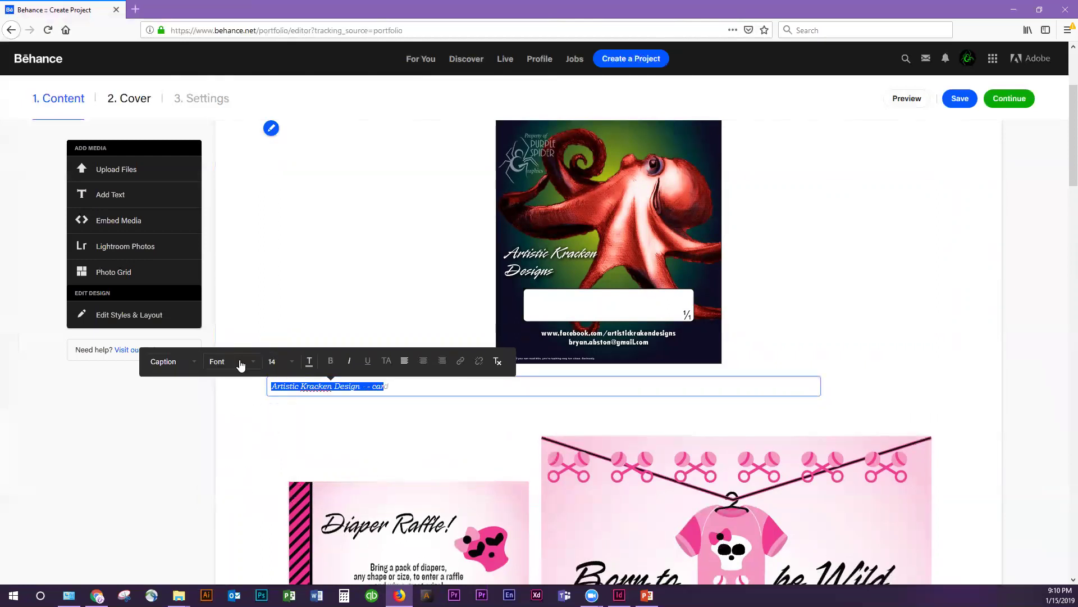
{"action": "left_click", "coordinate": [328, 361]}
{"action": "left_click_drag", "start_coordinate": [406, 387], "coordinate": [265, 387]}
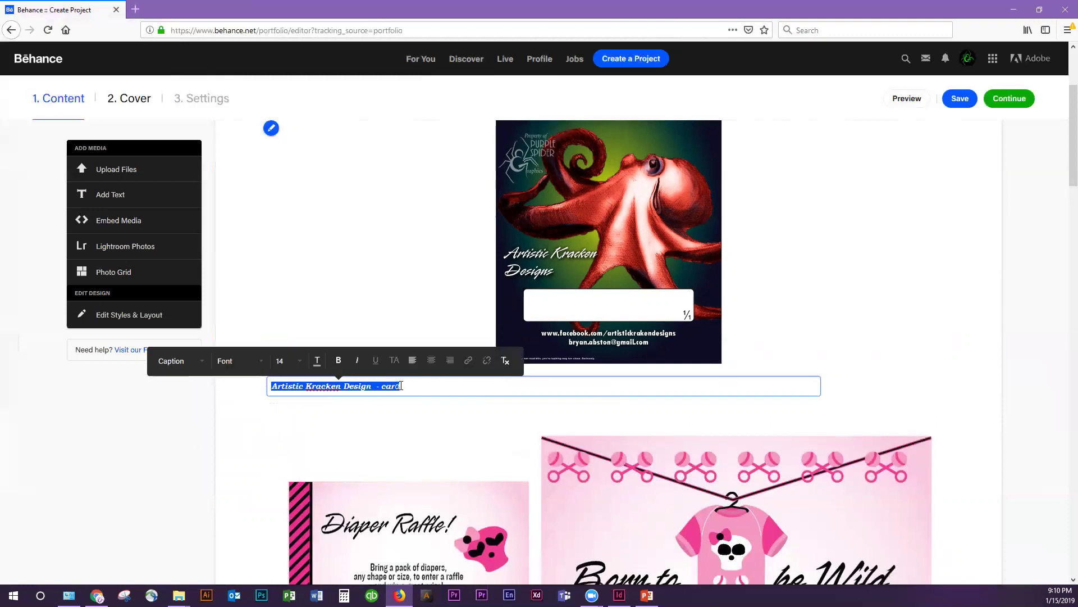
{"action": "left_click", "coordinate": [432, 361]}
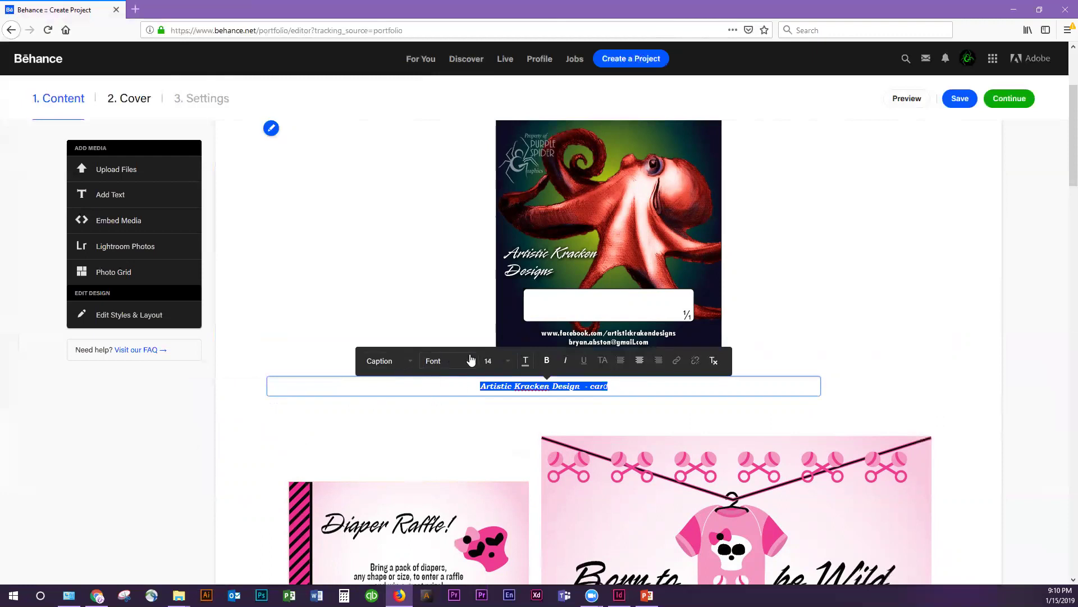
{"action": "left_click", "coordinate": [450, 412]}
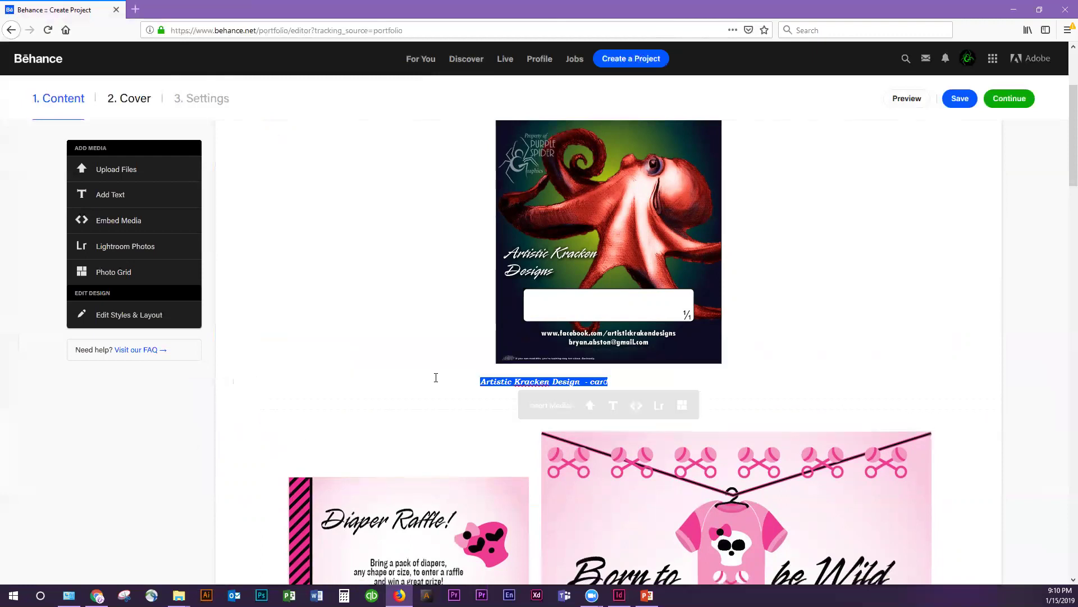
{"action": "scroll", "coordinate": [444, 381], "scroll_direction": "down", "scroll_amount": 10}
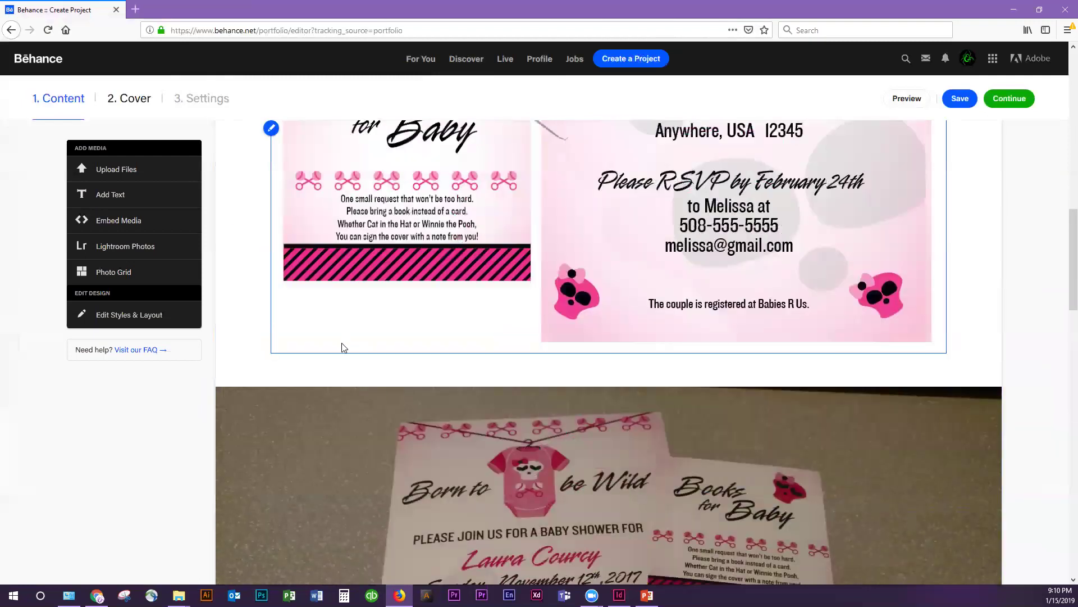
Add the placeholder caption 'asdfasdfdsafsadfsaf' under the baby-shower card image
{"action": "left_click", "coordinate": [271, 128]}
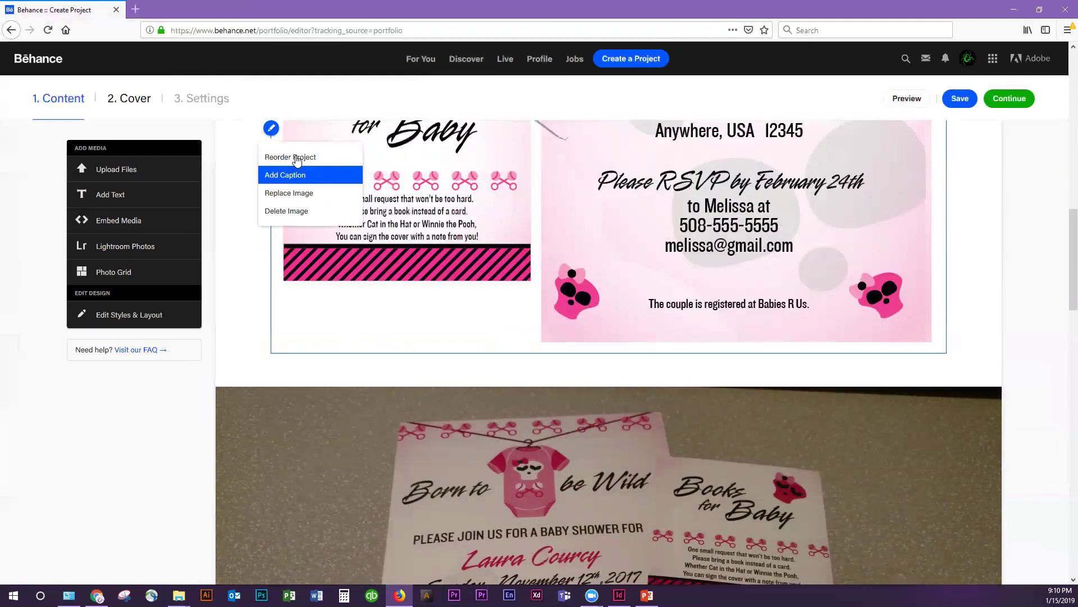
{"action": "type", "text": "asdfasdfdsafsadfsaf"}
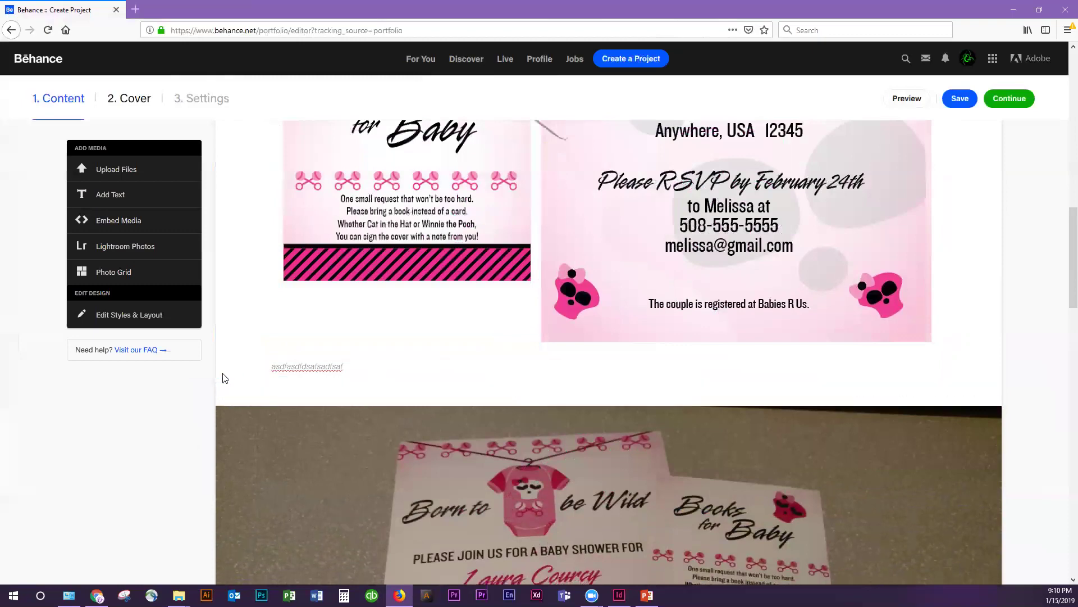
{"action": "scroll", "coordinate": [295, 354], "scroll_direction": "down", "scroll_amount": 15}
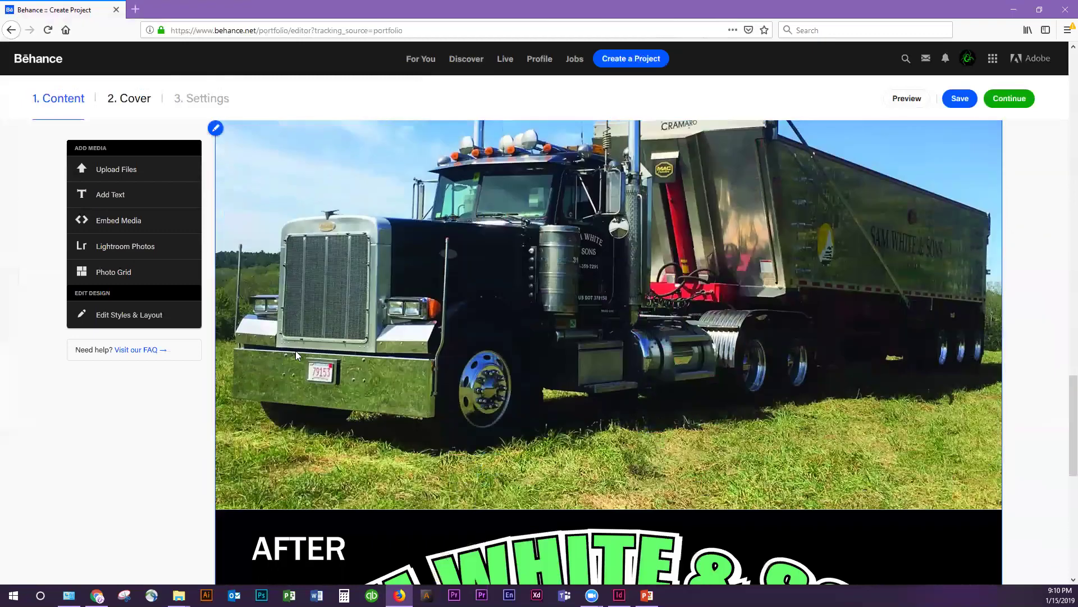
{"action": "scroll", "coordinate": [297, 237], "scroll_direction": "up", "scroll_amount": 3}
Caption the invitation photo 'lkdjf alskdfj salifd salkdjf lsakdf' and move the style settings window aside
{"action": "left_click", "coordinate": [215, 128]}
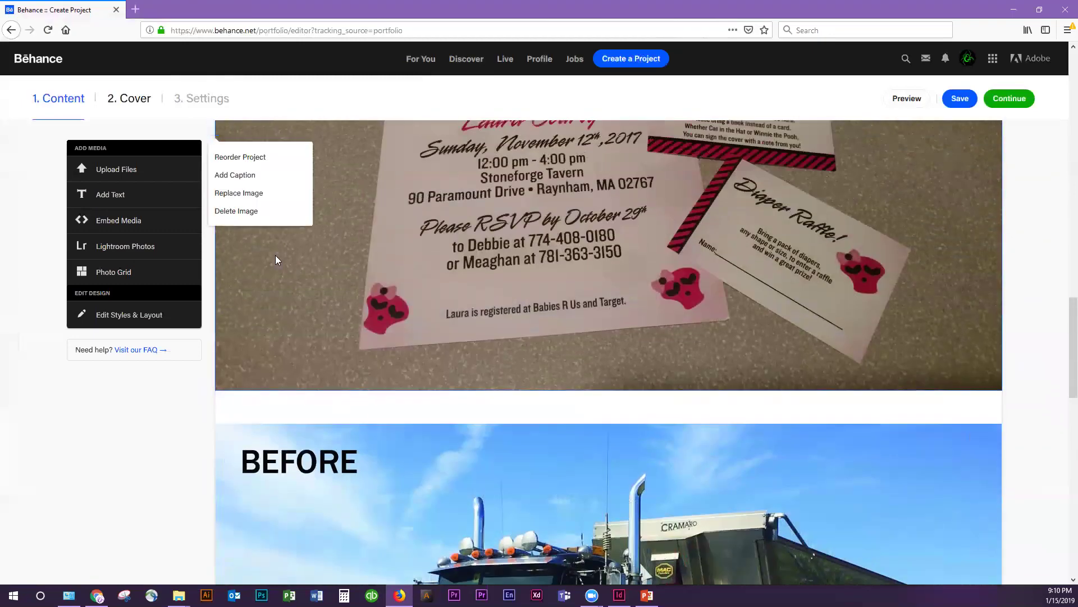
{"action": "left_click", "coordinate": [239, 174]}
{"action": "type", "text": "lkdjf alskdfj salifd salkdjf lsakdf"}
{"action": "key", "text": "Return"}
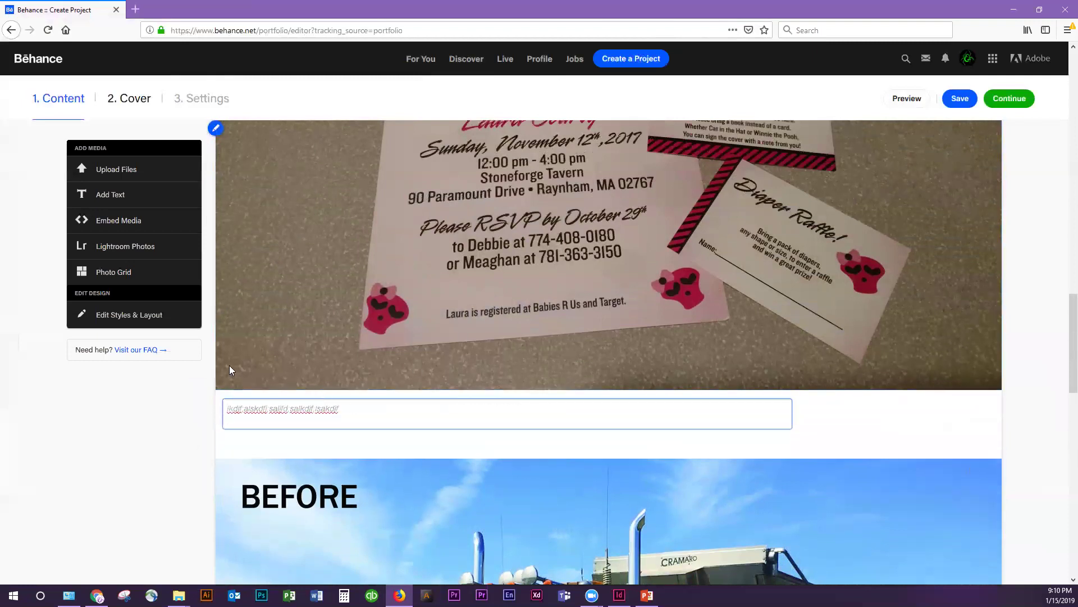
{"action": "key", "text": "BackSpace"}
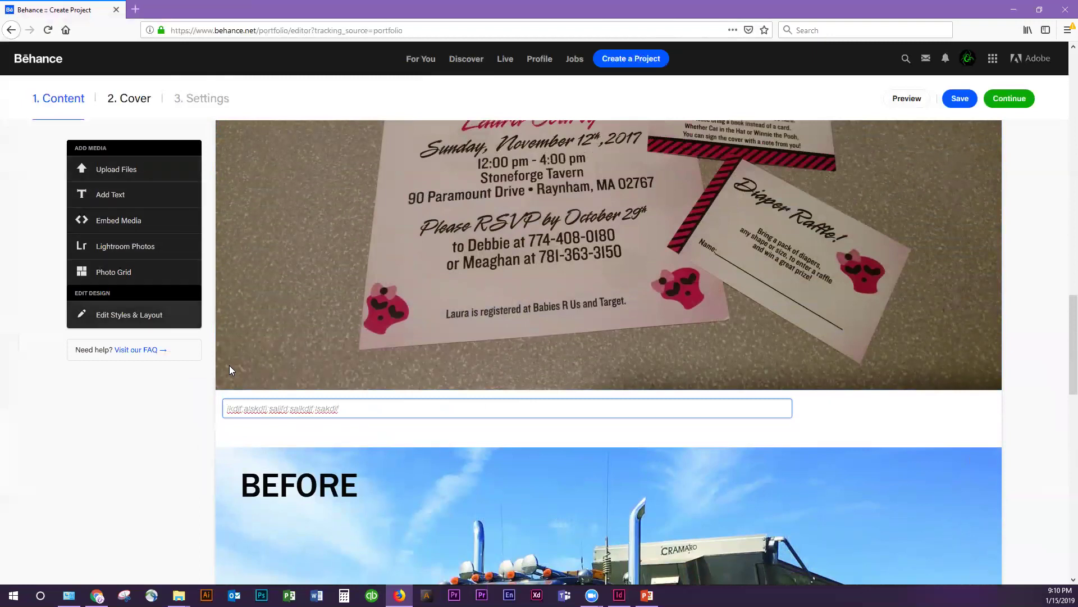
{"action": "left_click_drag", "start_coordinate": [555, 199], "coordinate": [656, 219]}
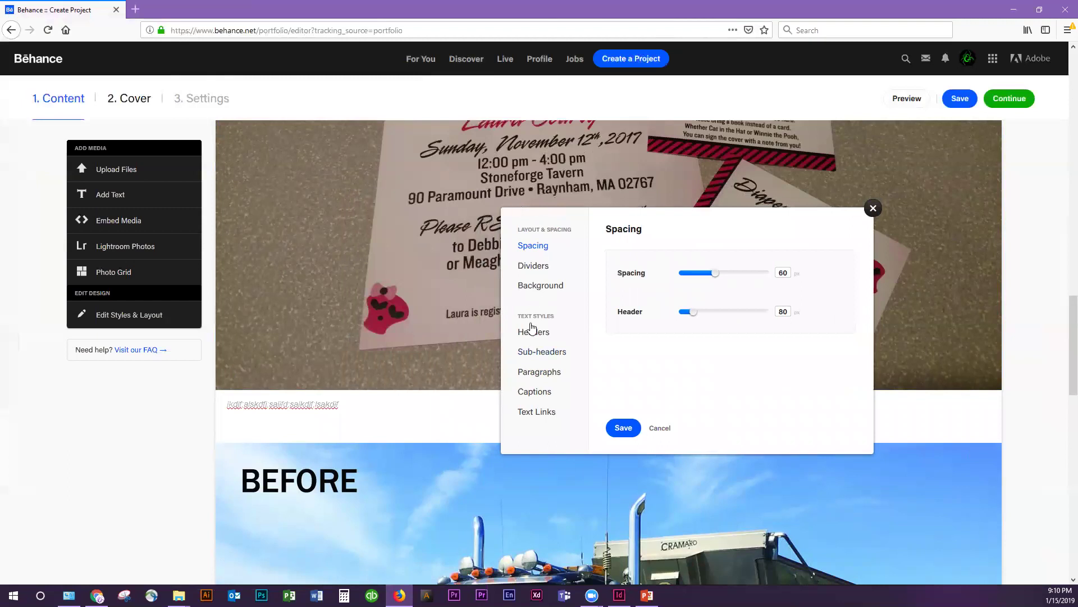
Set the caption font to Bookman Old Style and its colour to red EC1212
{"action": "left_click", "coordinate": [540, 398]}
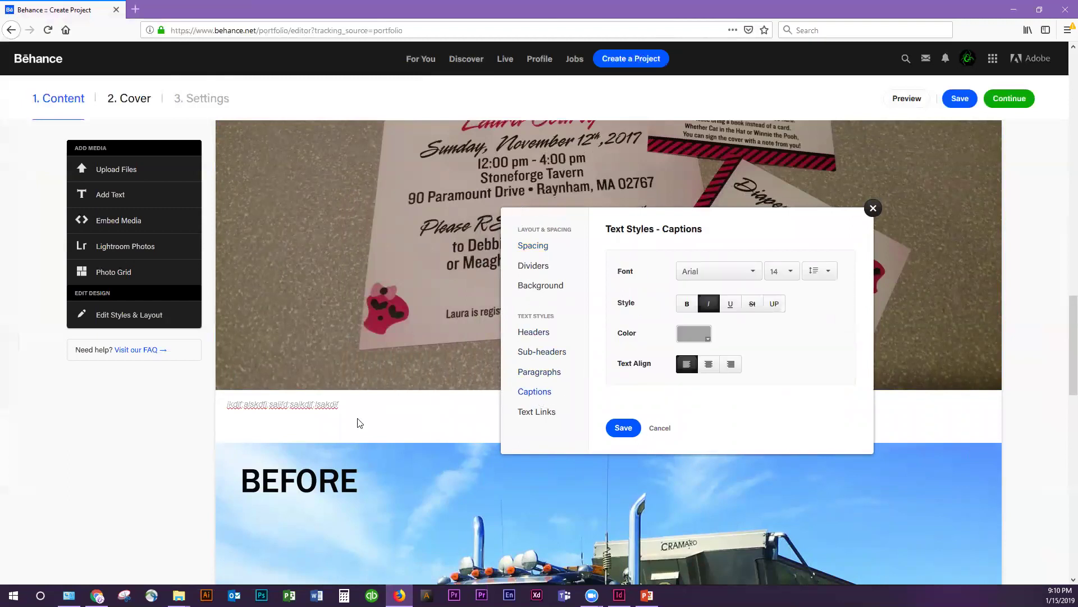
{"action": "left_click", "coordinate": [714, 277]}
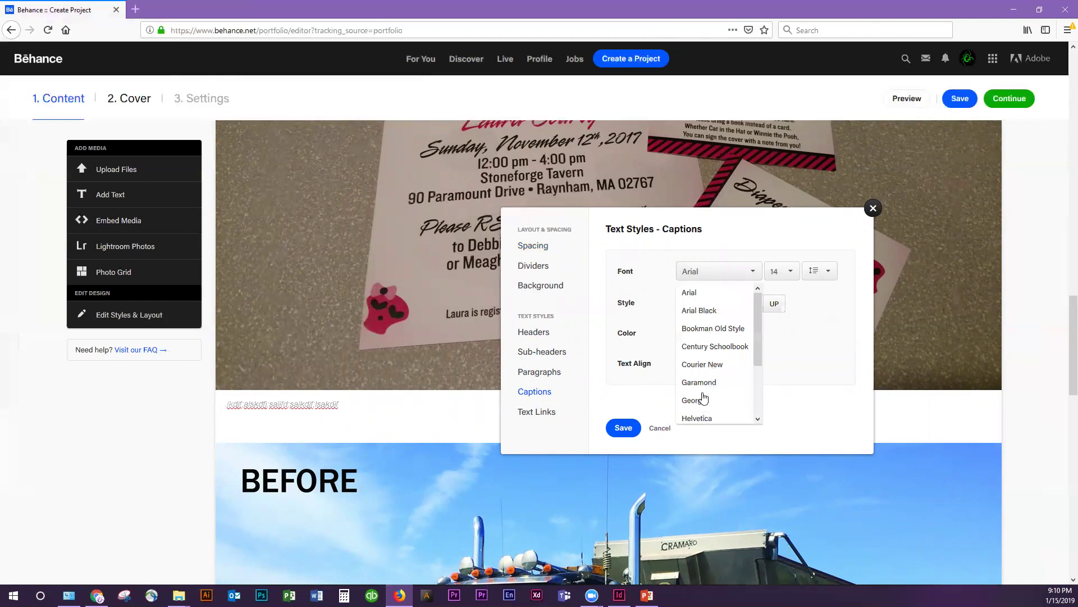
{"action": "left_click", "coordinate": [713, 333]}
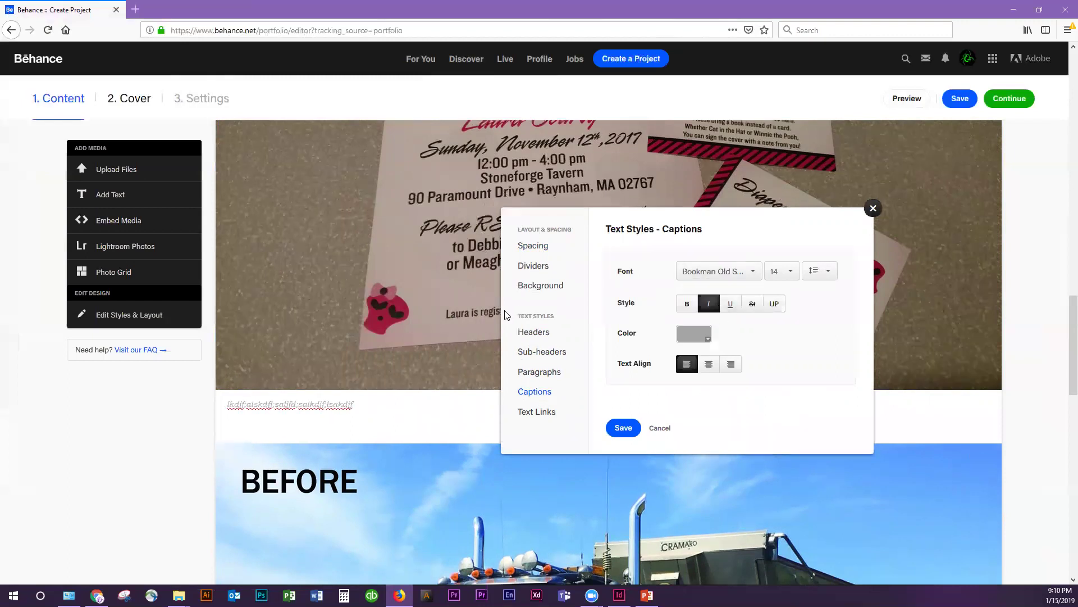
{"action": "left_click", "coordinate": [705, 337]}
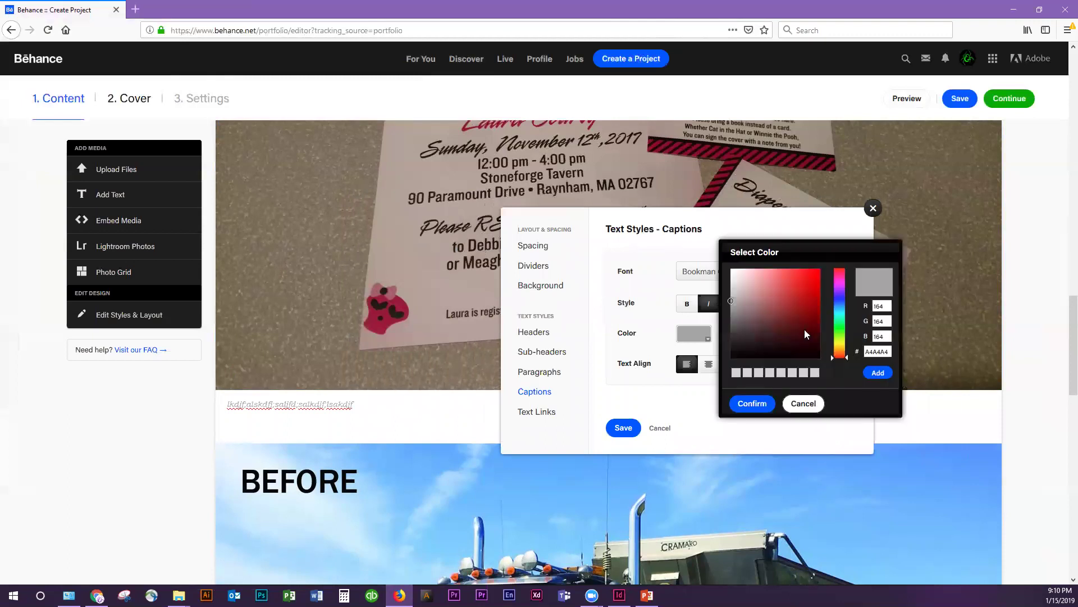
{"action": "left_click", "coordinate": [815, 277]}
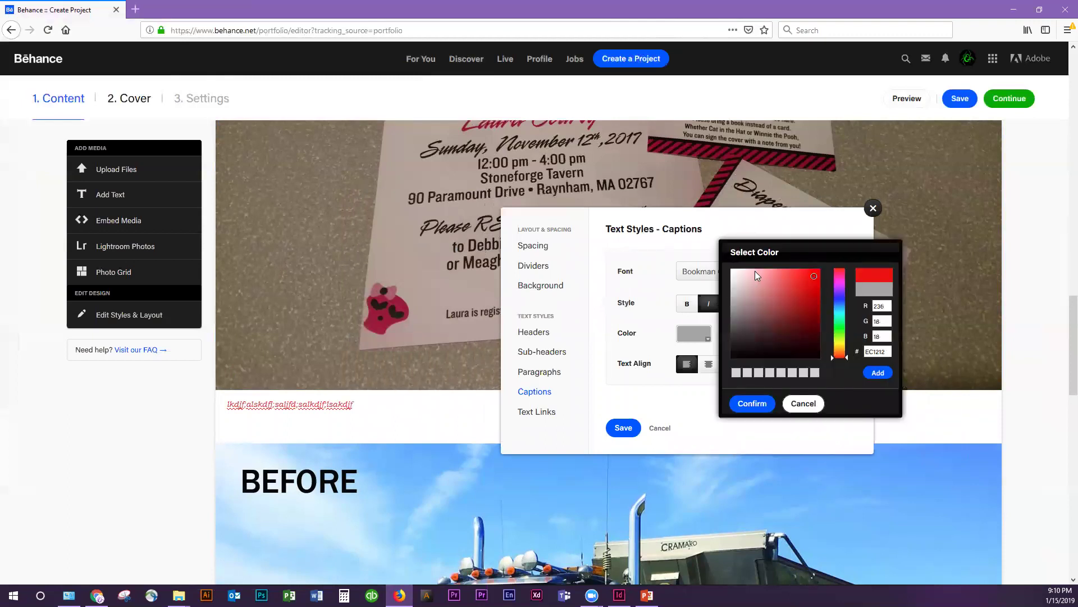
{"action": "left_click", "coordinate": [719, 217]}
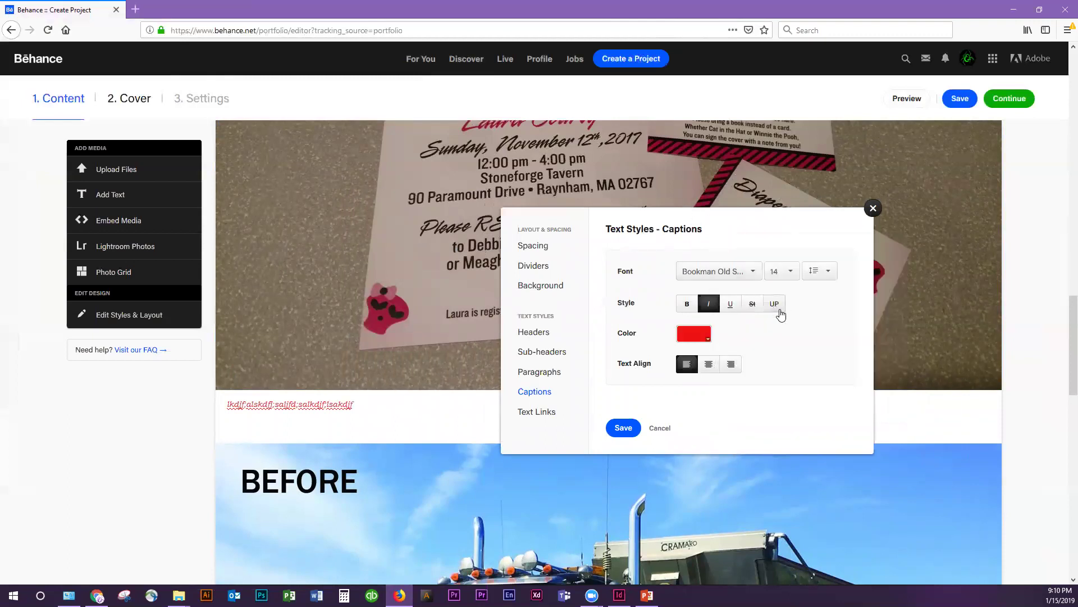
Make captions bold italic at size 20 and save the caption style
{"action": "left_click", "coordinate": [687, 304]}
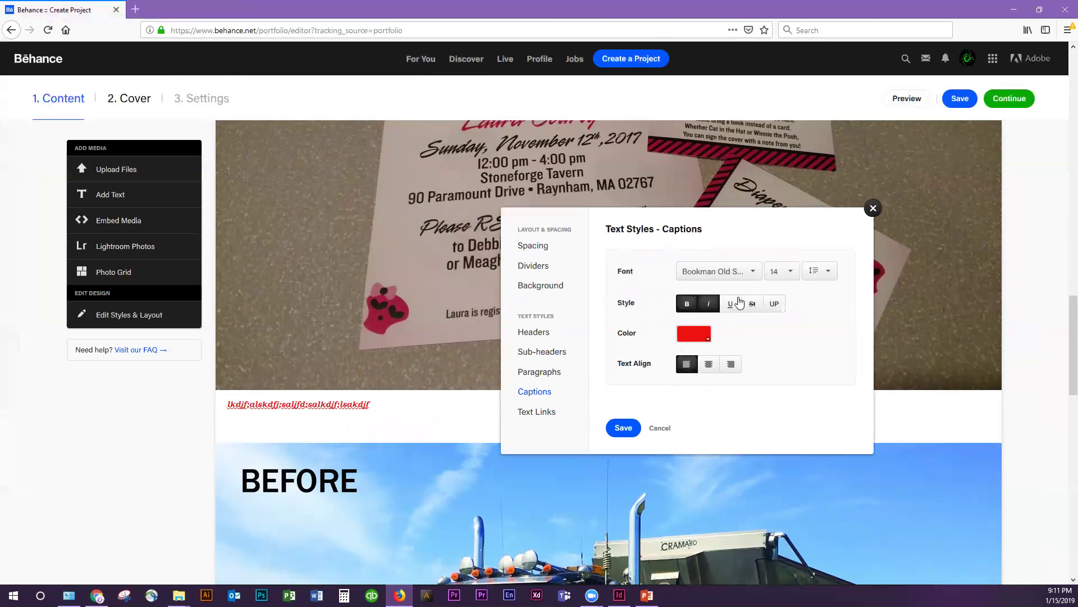
{"action": "left_click", "coordinate": [792, 272]}
{"action": "left_click", "coordinate": [774, 364]}
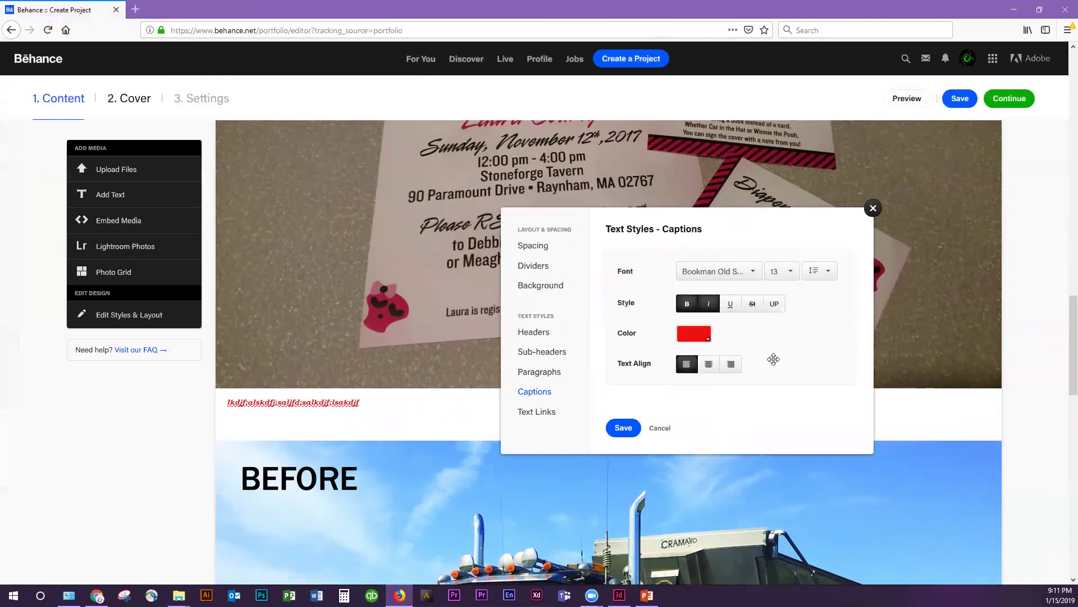
{"action": "left_click", "coordinate": [787, 279]}
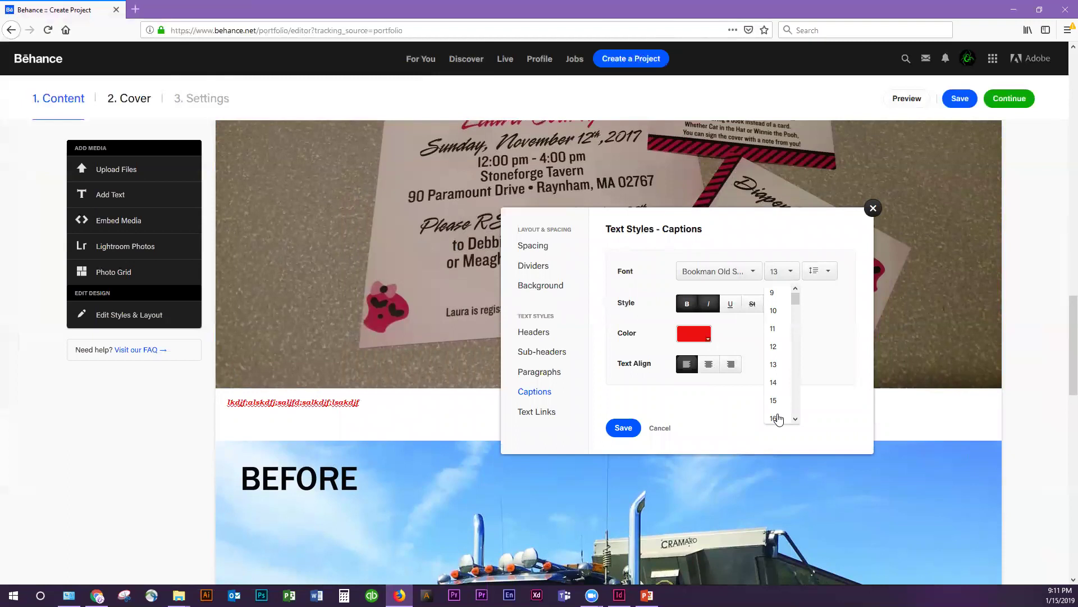
{"action": "left_click", "coordinate": [779, 415]}
{"action": "left_click", "coordinate": [792, 273]}
{"action": "scroll", "coordinate": [780, 382], "scroll_direction": "down", "scroll_amount": 2}
{"action": "left_click", "coordinate": [775, 384]}
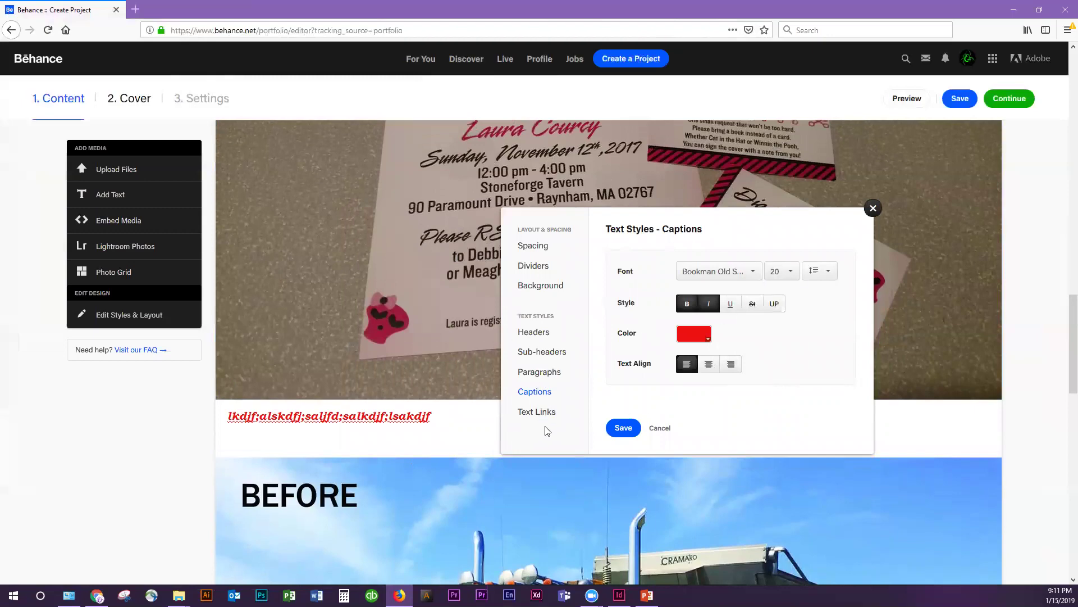
{"action": "left_click", "coordinate": [623, 429]}
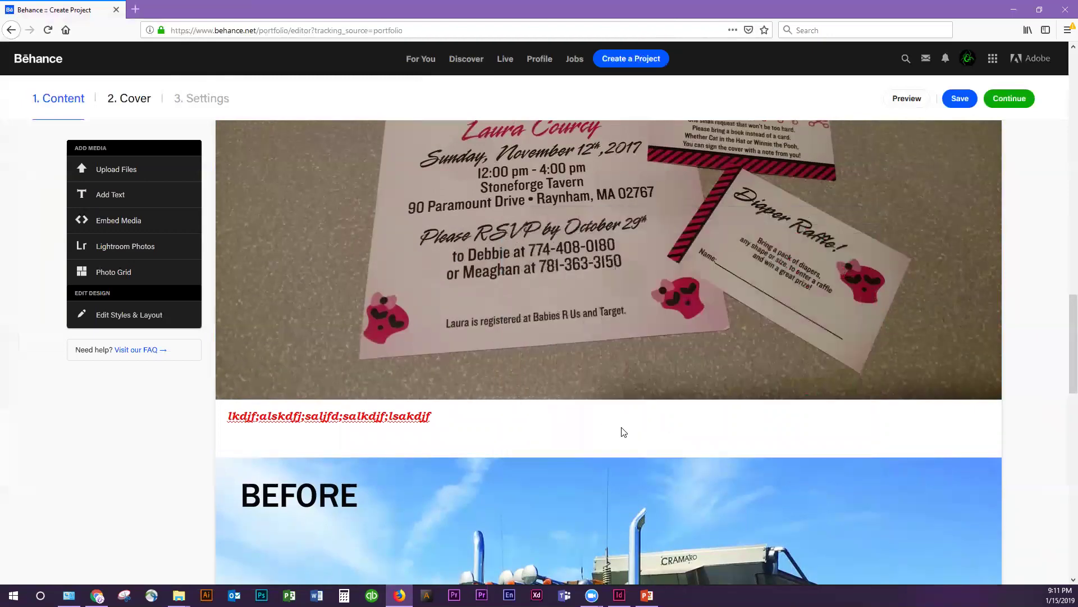
{"action": "scroll", "coordinate": [622, 428], "scroll_direction": "down", "scroll_amount": 10}
{"action": "scroll", "coordinate": [624, 422], "scroll_direction": "up", "scroll_amount": 7}
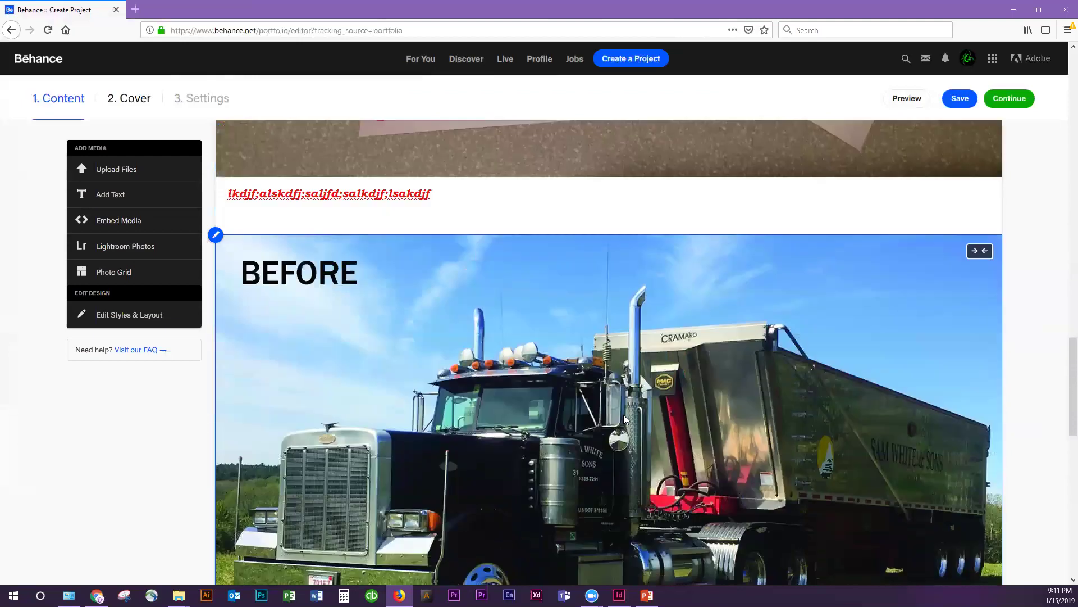
{"action": "scroll", "coordinate": [625, 415], "scroll_direction": "up", "scroll_amount": 10}
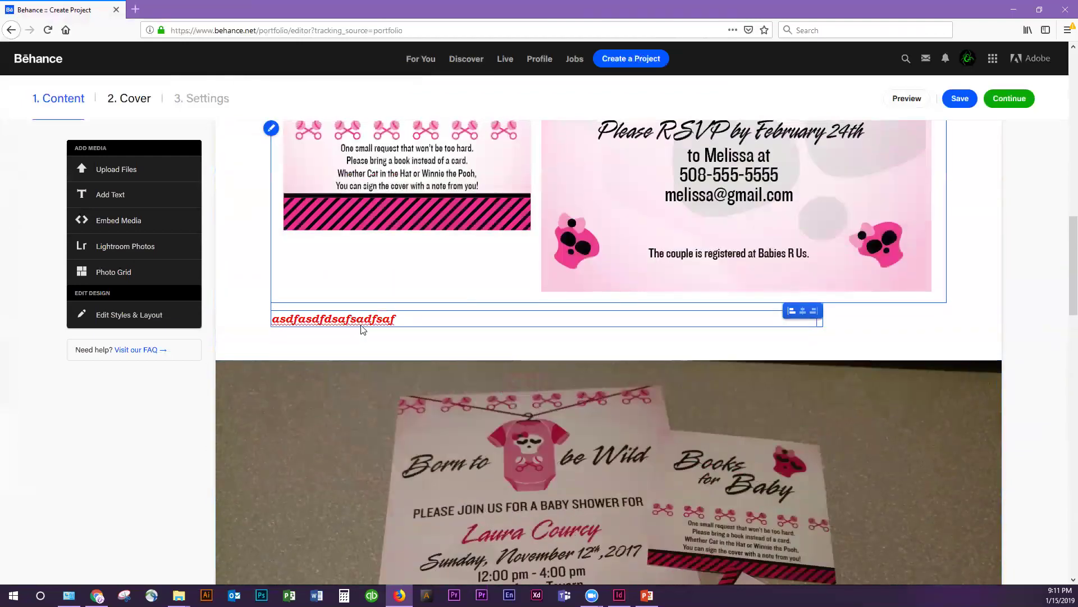
{"action": "scroll", "coordinate": [364, 330], "scroll_direction": "up", "scroll_amount": 10}
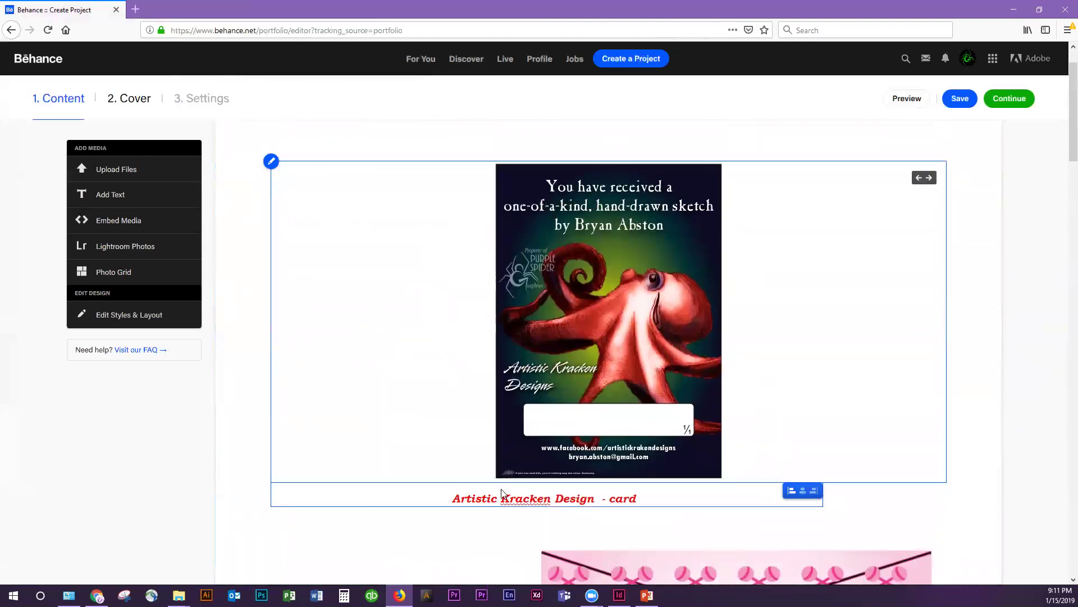
Add a solid line divider between the project's blocks
{"action": "left_click", "coordinate": [195, 323]}
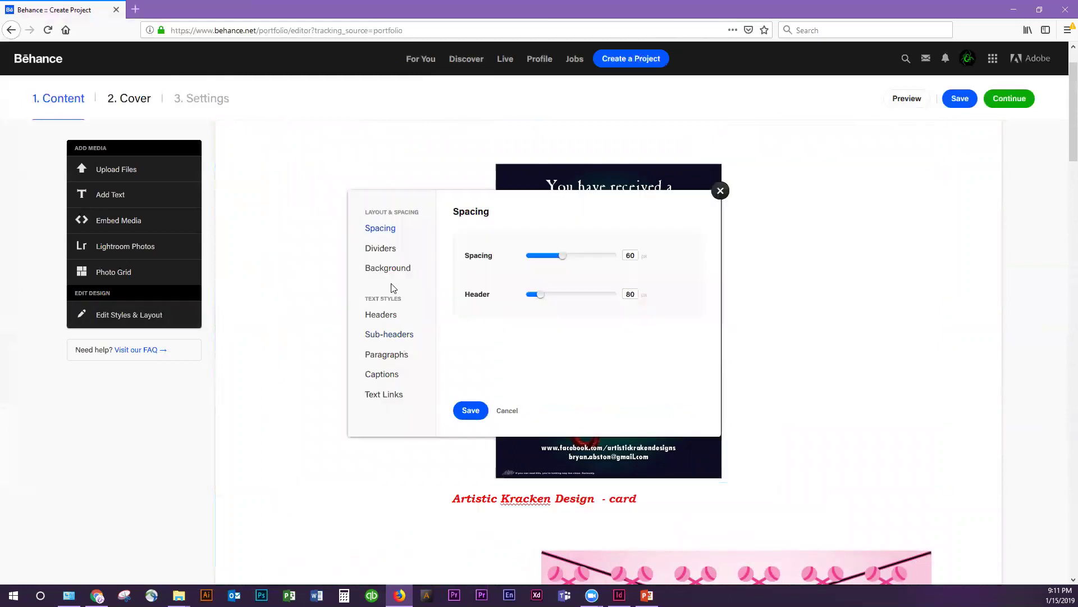
{"action": "left_click", "coordinate": [389, 251]}
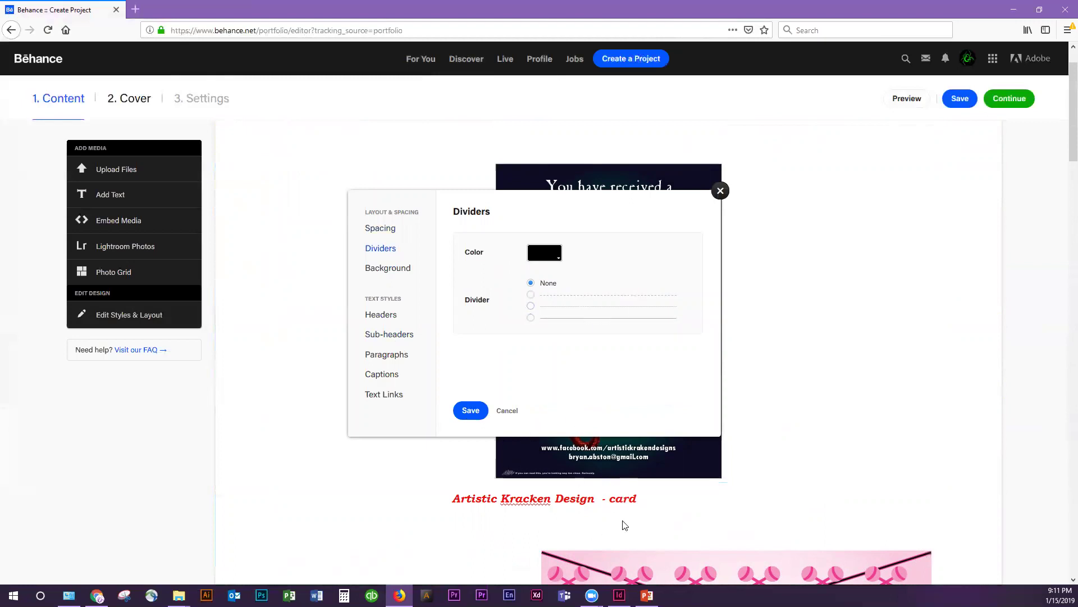
{"action": "scroll", "coordinate": [625, 525], "scroll_direction": "down", "scroll_amount": 2}
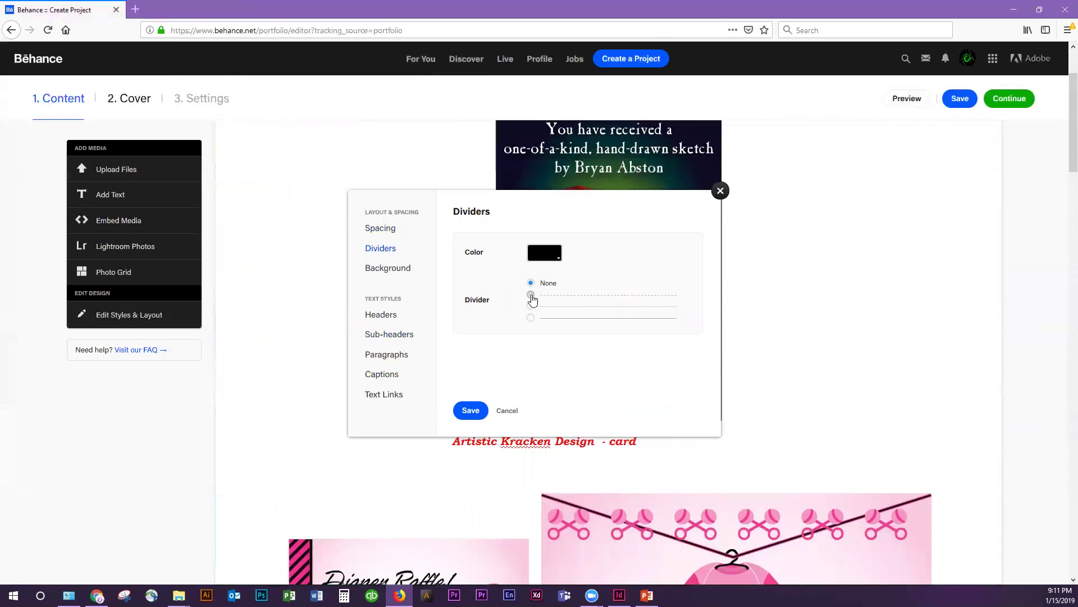
{"action": "left_click", "coordinate": [531, 318]}
Adjust the spacing between blocks with the Spacing slider
{"action": "left_click_drag", "start_coordinate": [544, 217], "coordinate": [242, 120]}
{"action": "left_click", "coordinate": [241, 120]}
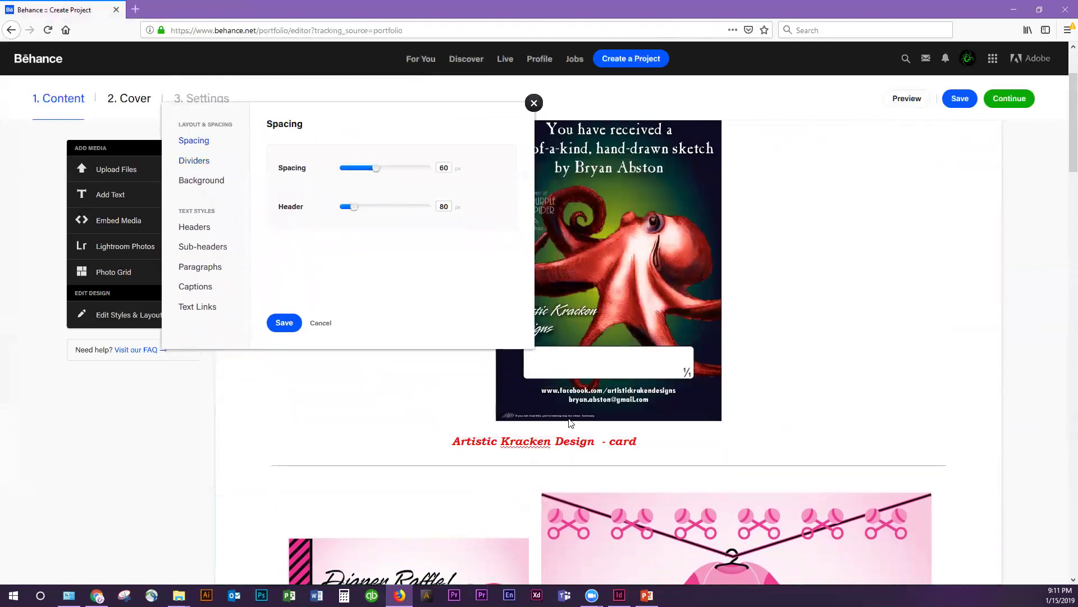
{"action": "mouse_move", "coordinate": [377, 168]}
{"action": "left_mouse_down"}
{"action": "mouse_move", "coordinate": [426, 169]}
{"action": "mouse_move", "coordinate": [363, 176]}
{"action": "left_mouse_up"}
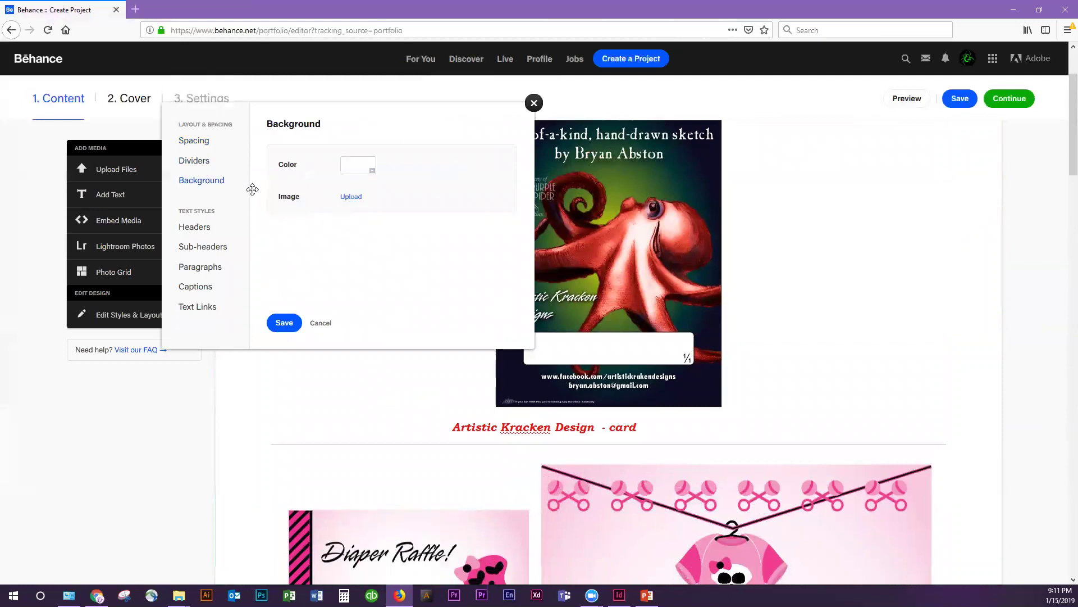
Try a magenta F725DA page background colour
{"action": "left_click", "coordinate": [368, 170]}
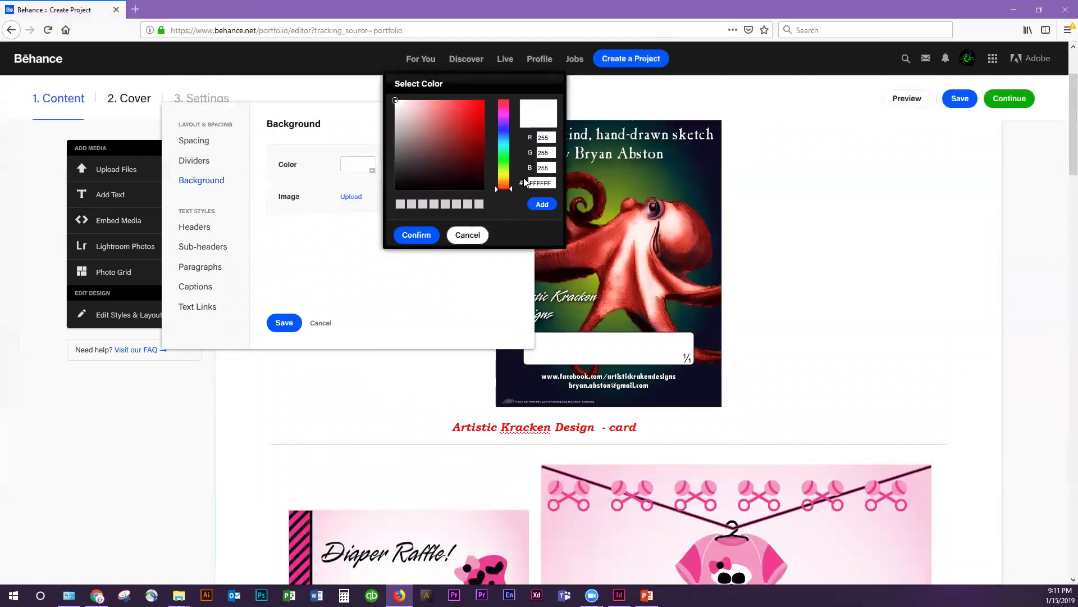
{"action": "left_click", "coordinate": [505, 126]}
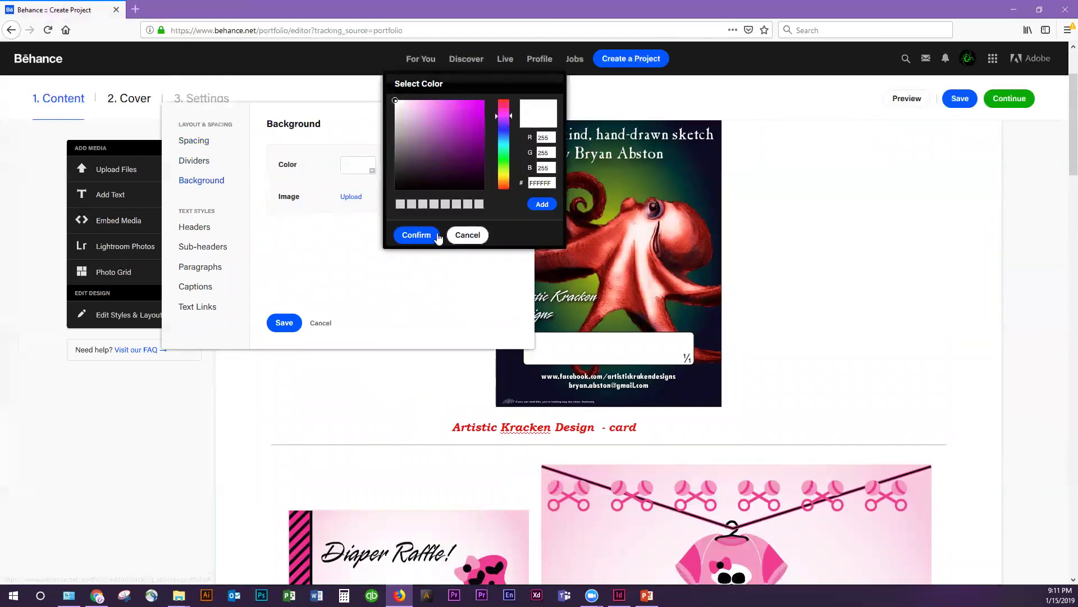
{"action": "left_click", "coordinate": [417, 235]}
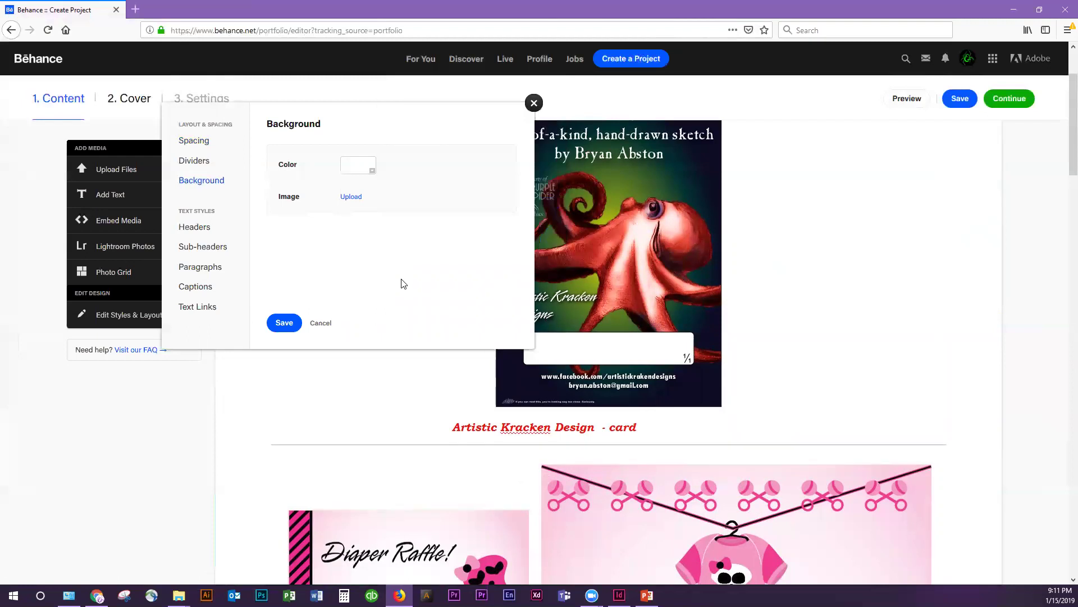
{"action": "left_click", "coordinate": [371, 171]}
{"action": "left_click", "coordinate": [505, 126]}
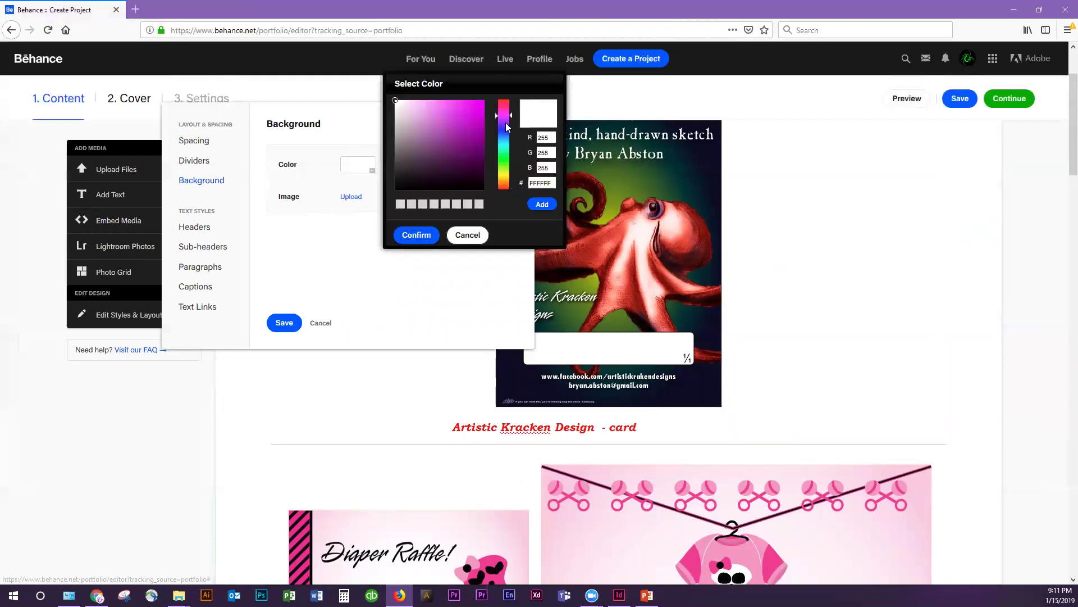
{"action": "left_click", "coordinate": [506, 121]}
{"action": "left_click", "coordinate": [551, 211]}
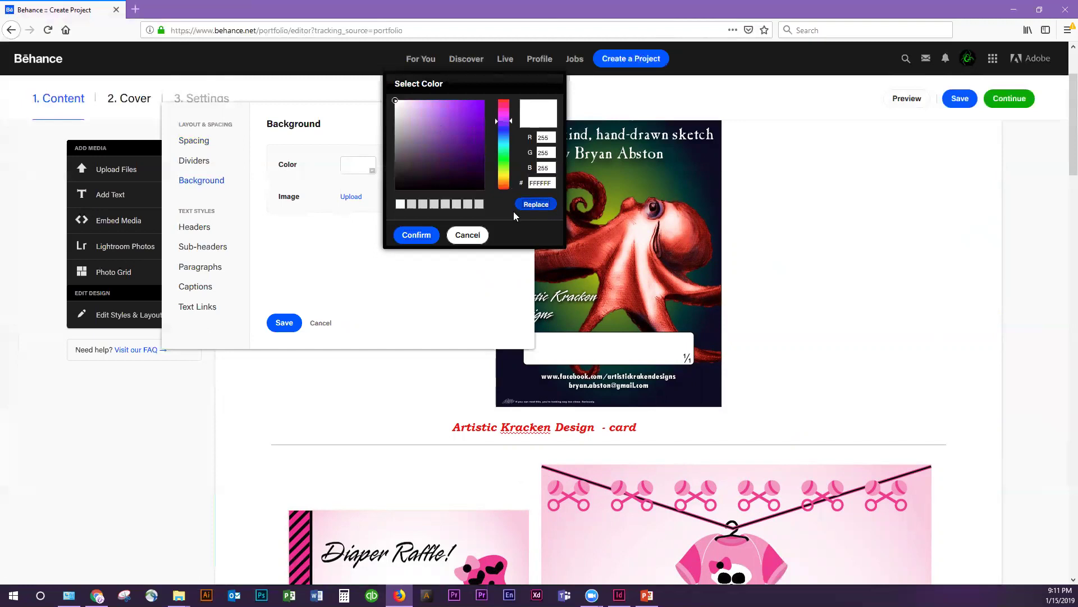
{"action": "left_click", "coordinate": [413, 236]}
{"action": "left_click", "coordinate": [368, 171]}
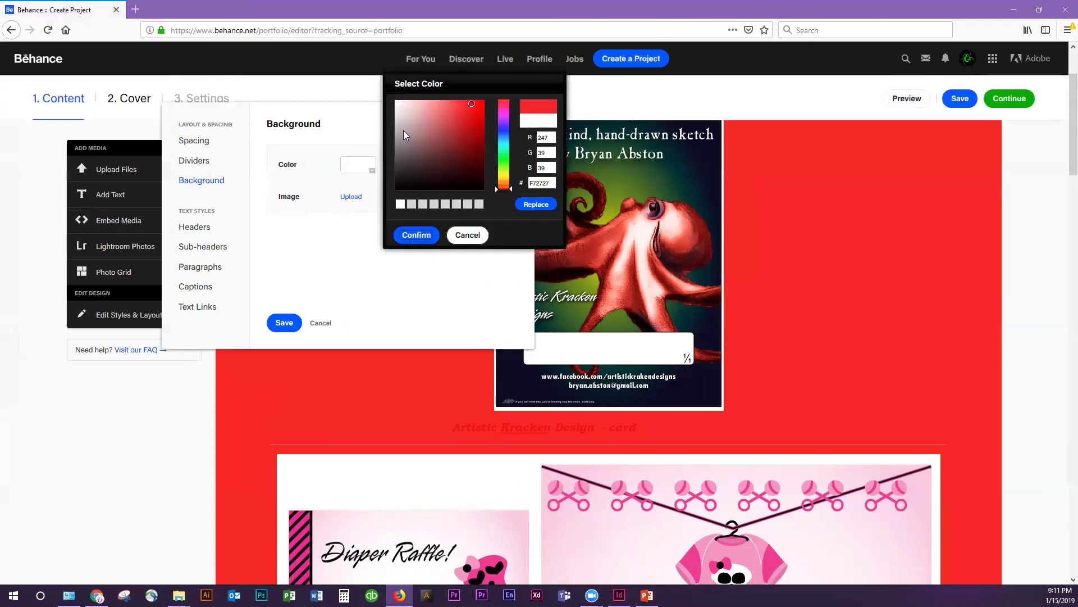
{"action": "left_click", "coordinate": [514, 121]}
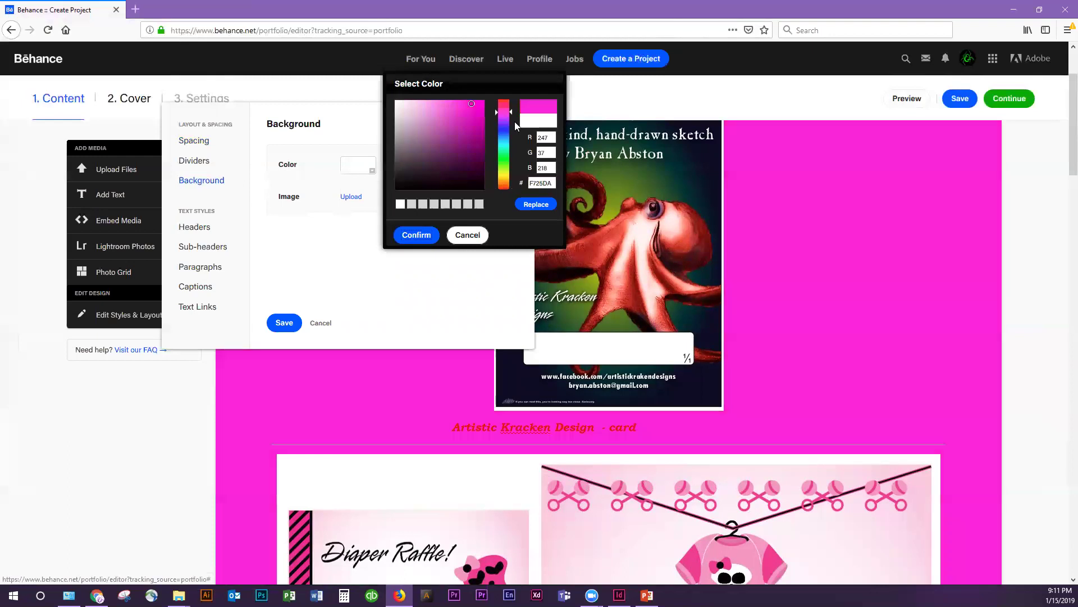
{"action": "left_click", "coordinate": [424, 235]}
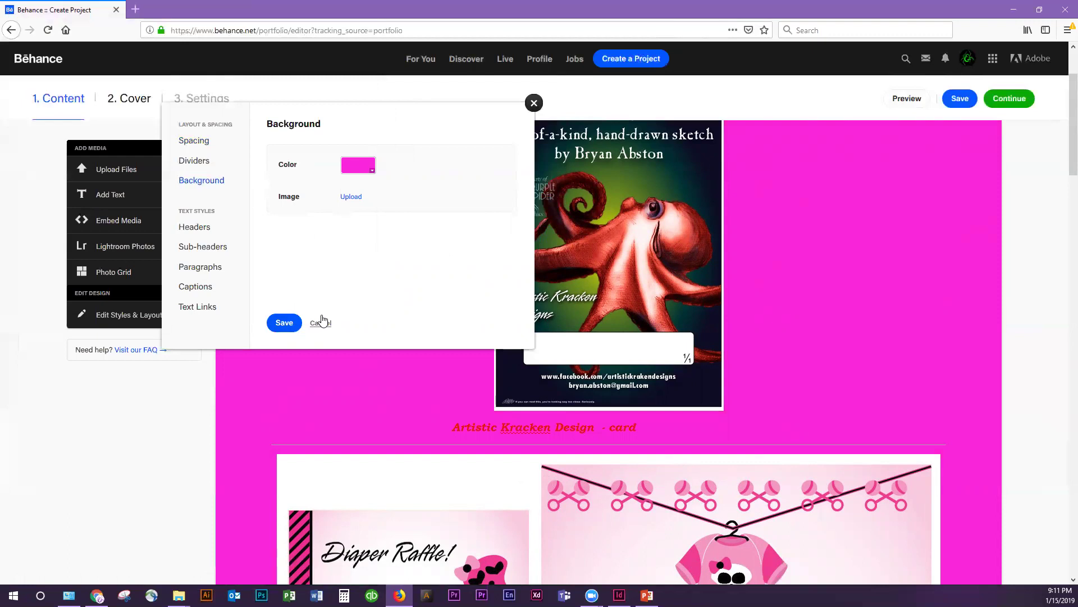
Try a light purple CFA6CA background, then discard the style changes and save the project
{"action": "left_click", "coordinate": [372, 173]}
{"action": "left_click_drag", "start_coordinate": [398, 125], "coordinate": [413, 117]}
{"action": "left_click", "coordinate": [415, 236]}
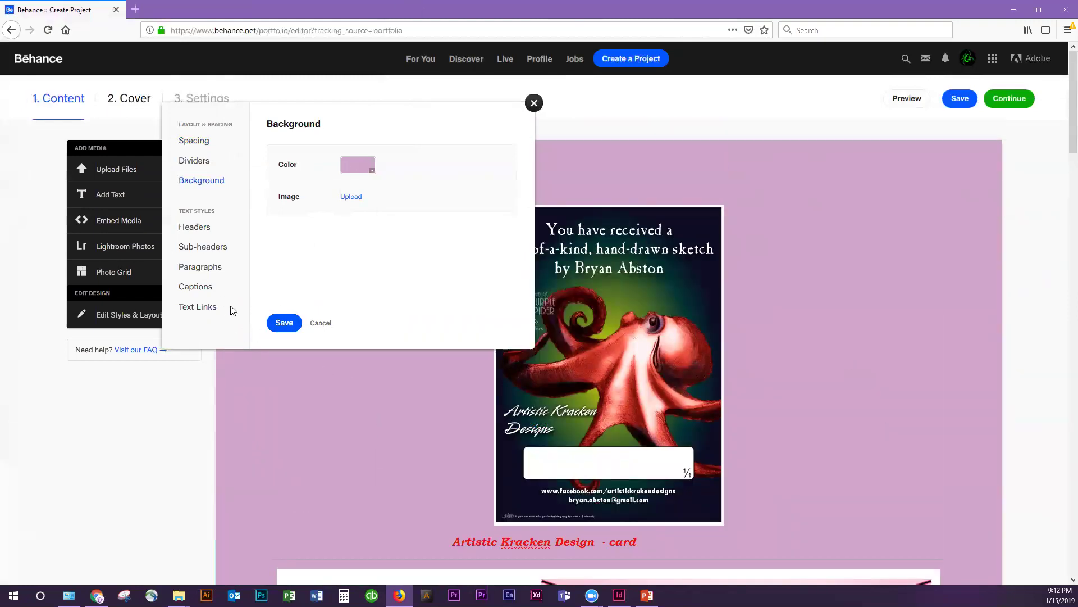
{"action": "left_click", "coordinate": [320, 324]}
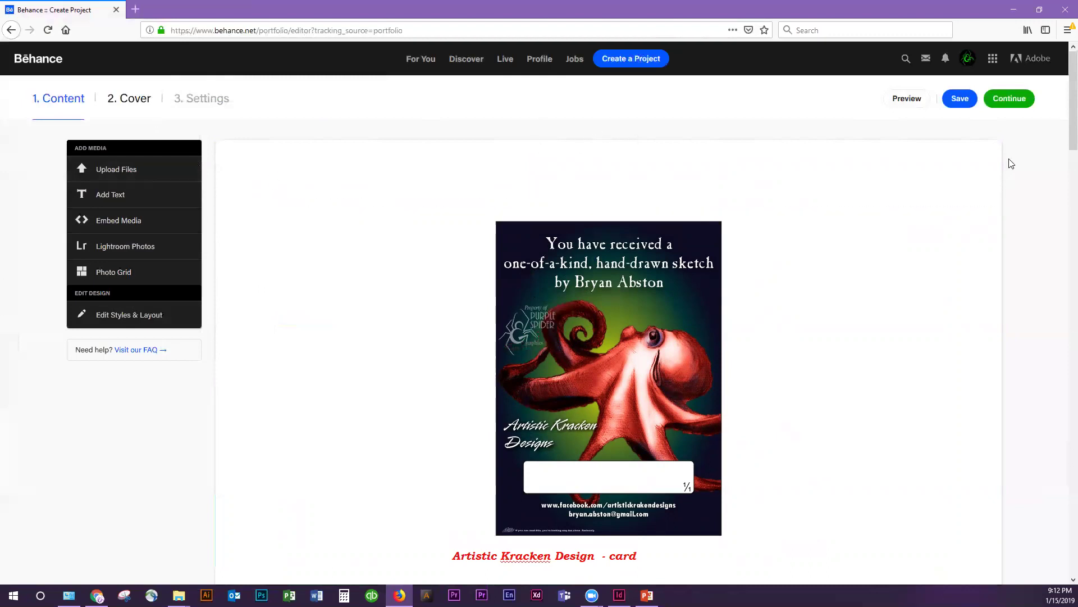
{"action": "left_click", "coordinate": [961, 100]}
Title the project 'DES109 example' on the cover step, then shrink the Firefox window aside
{"action": "left_click", "coordinate": [1012, 101]}
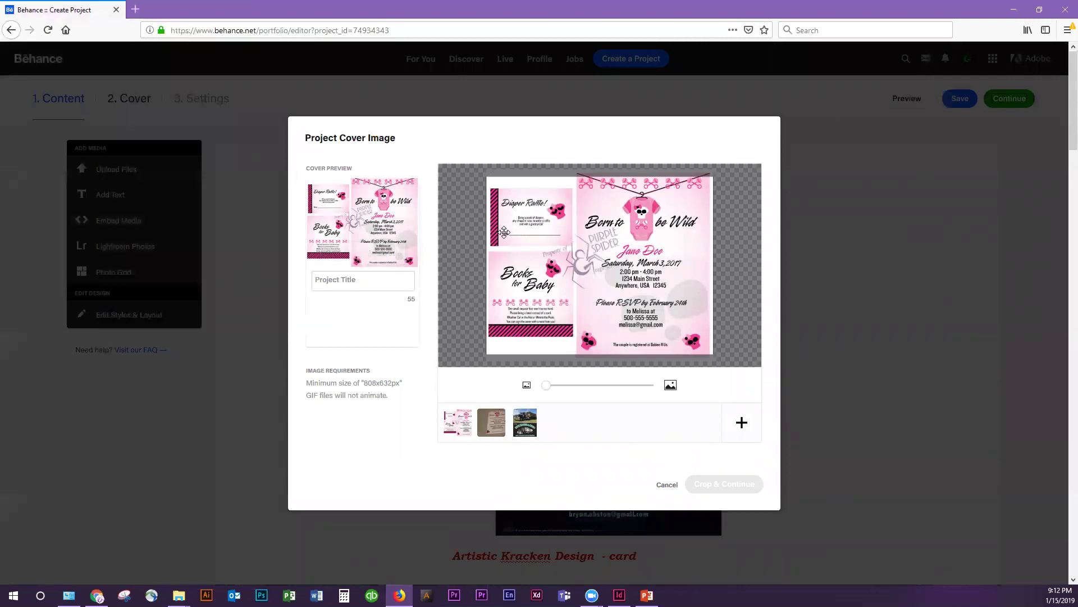
{"action": "left_click", "coordinate": [375, 282]}
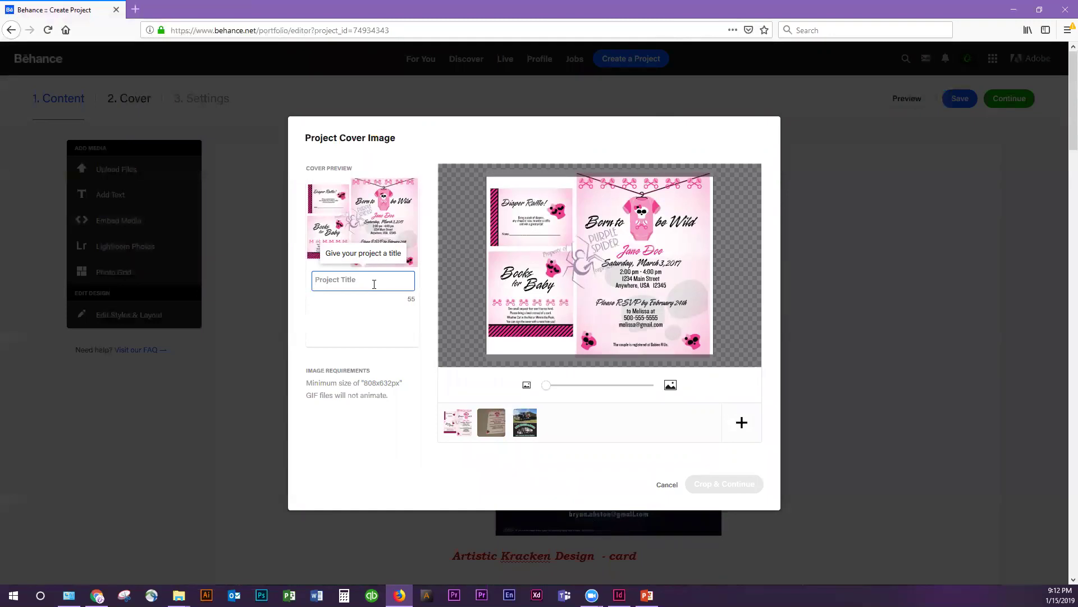
{"action": "type", "text": "DES109 example"}
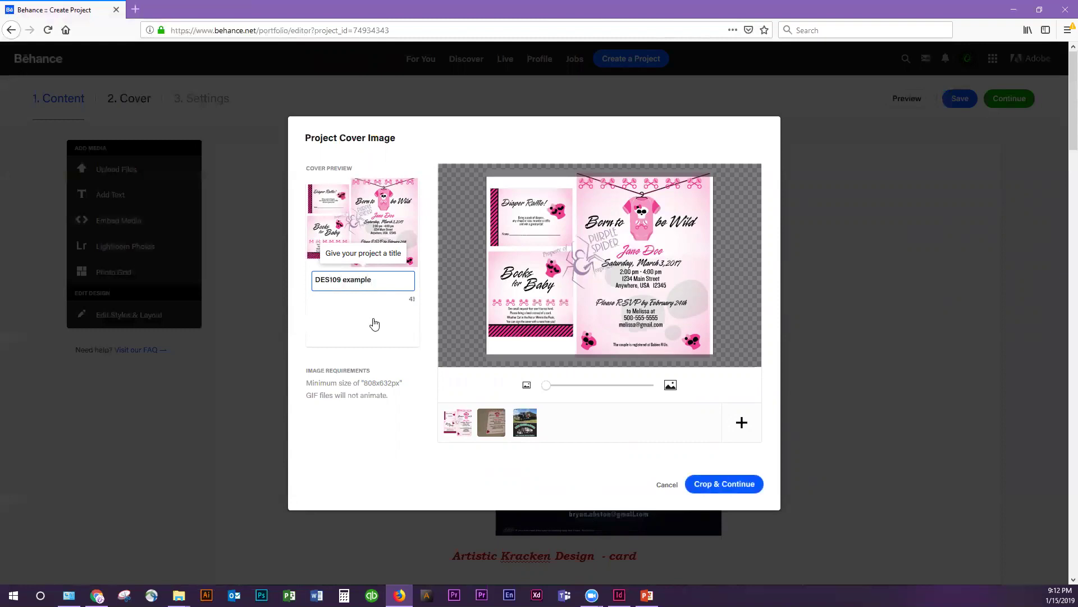
{"action": "left_click", "coordinate": [375, 324]}
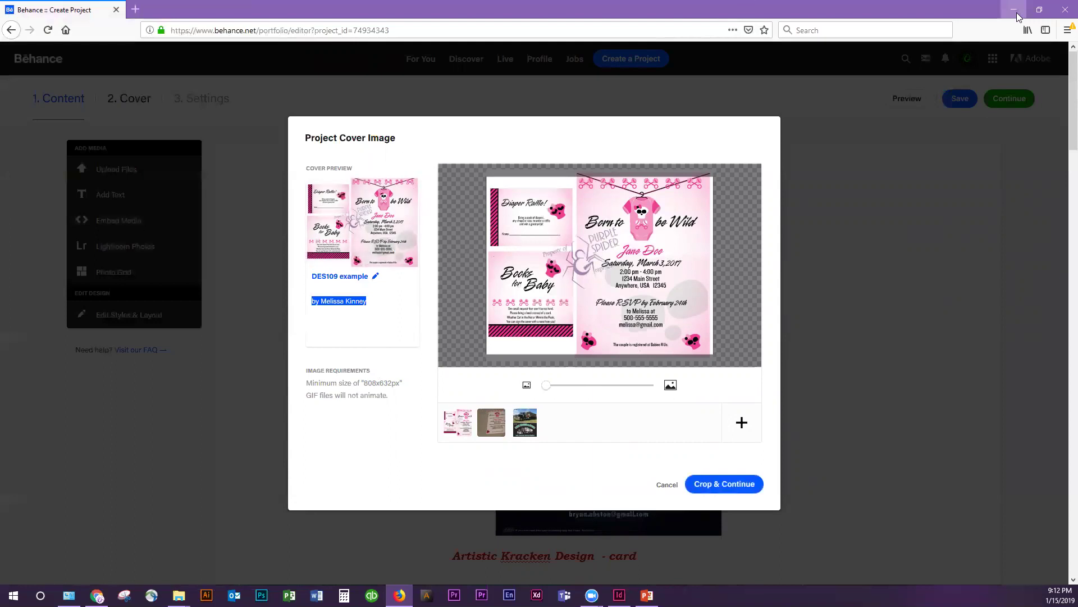
{"action": "left_click", "coordinate": [1039, 9]}
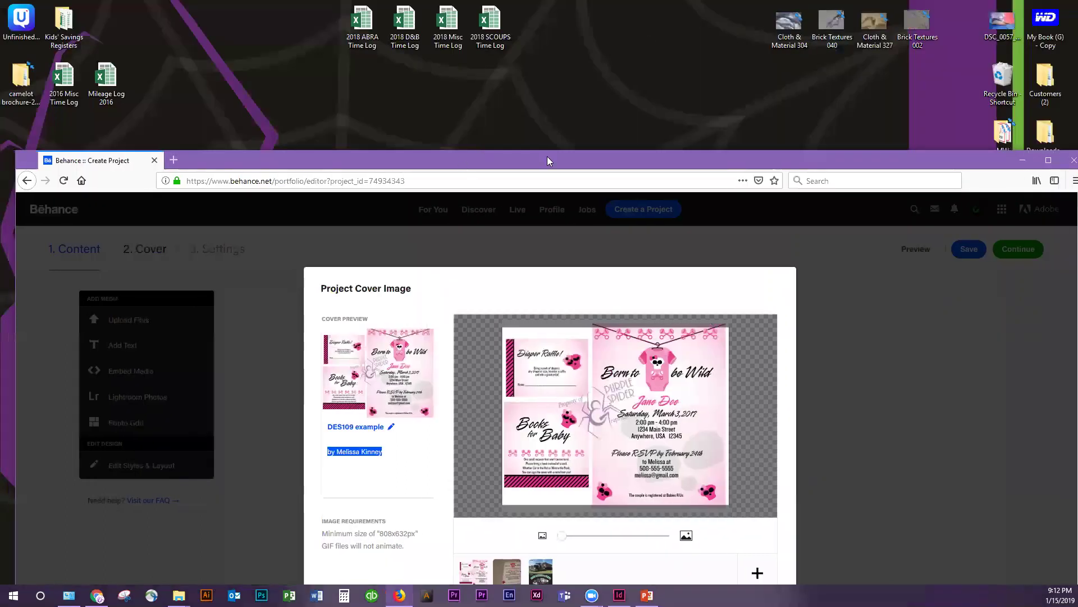
{"action": "left_click_drag", "start_coordinate": [547, 156], "coordinate": [1077, 116]}
Open the Behance profile tab in Chrome and scroll through its Work grid
{"action": "key", "text": "alt+Tab"}
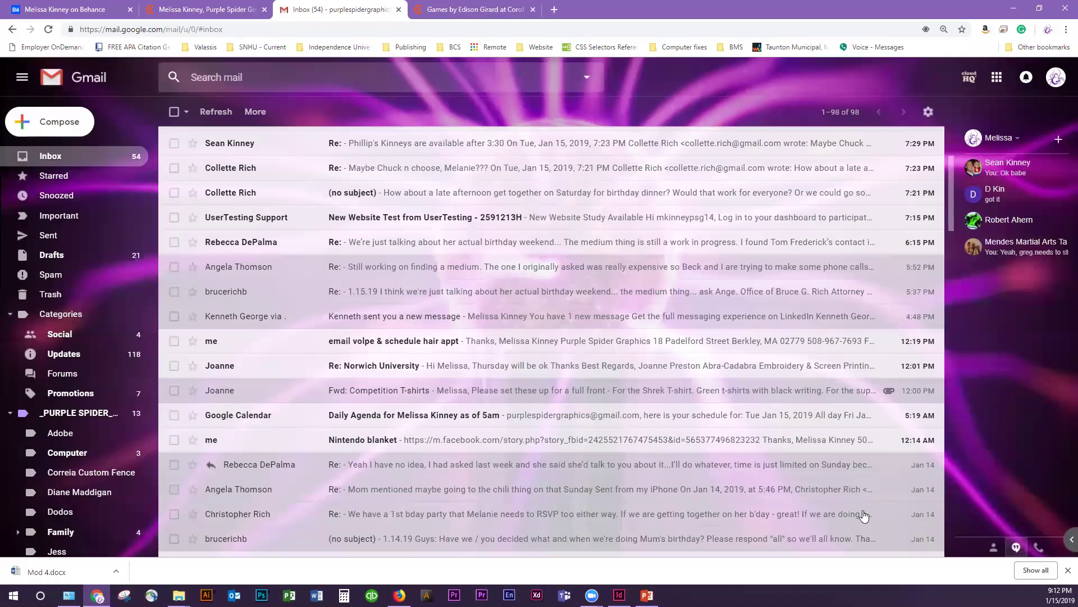
{"action": "left_click", "coordinate": [202, 9]}
{"action": "left_click", "coordinate": [66, 7]}
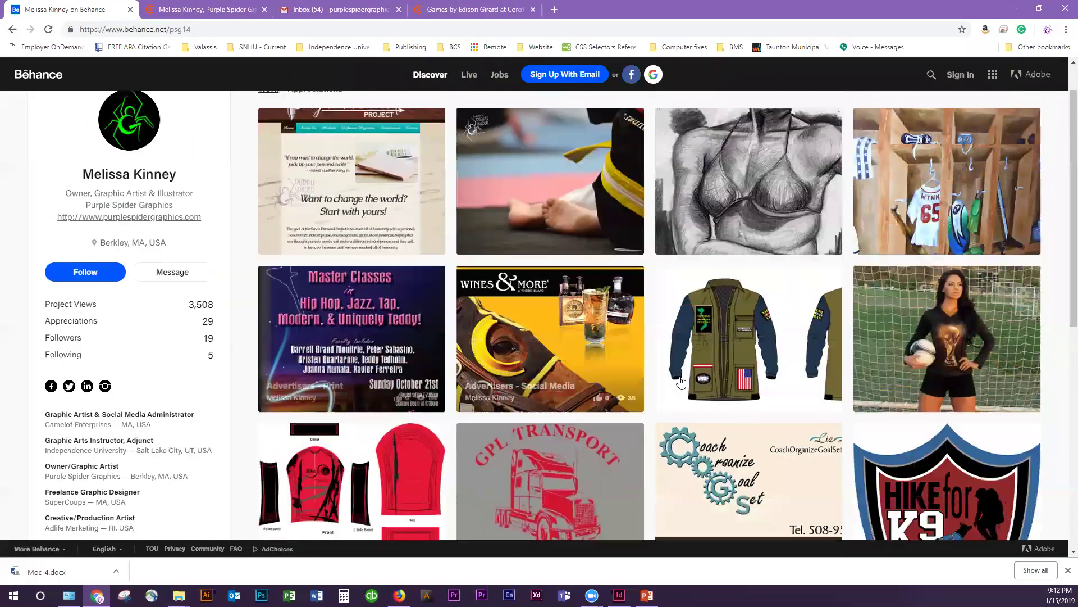
{"action": "scroll", "coordinate": [932, 202], "scroll_direction": "up", "scroll_amount": 2}
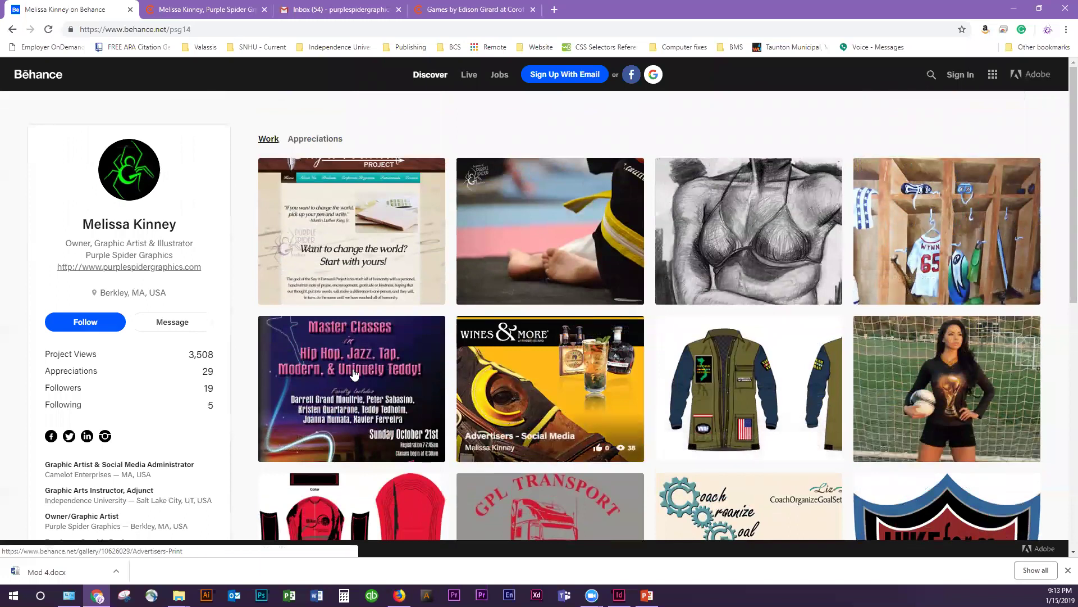
{"action": "scroll", "coordinate": [542, 461], "scroll_direction": "down", "scroll_amount": 5}
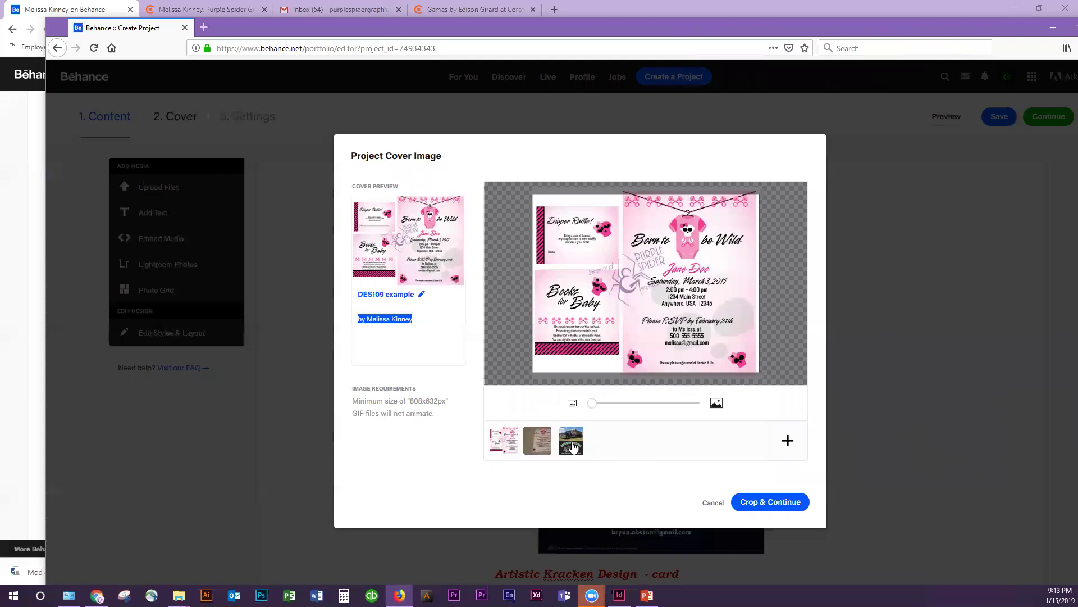
Zoom the pink invitation to frame the Diaper Raffle card and apply it as the cover crop
{"action": "left_click", "coordinate": [572, 444]}
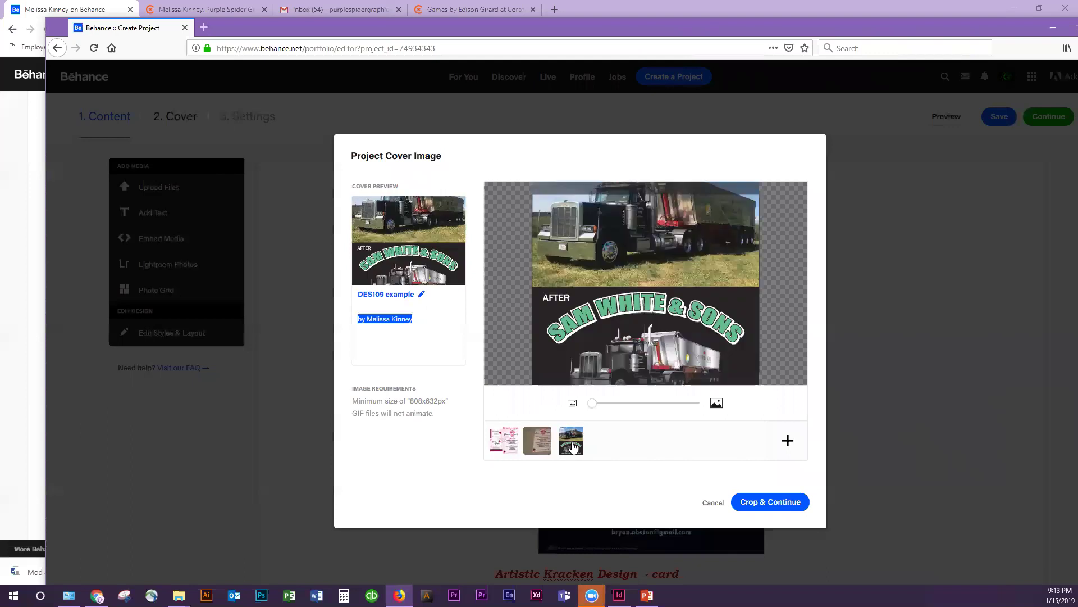
{"action": "left_click", "coordinate": [503, 442]}
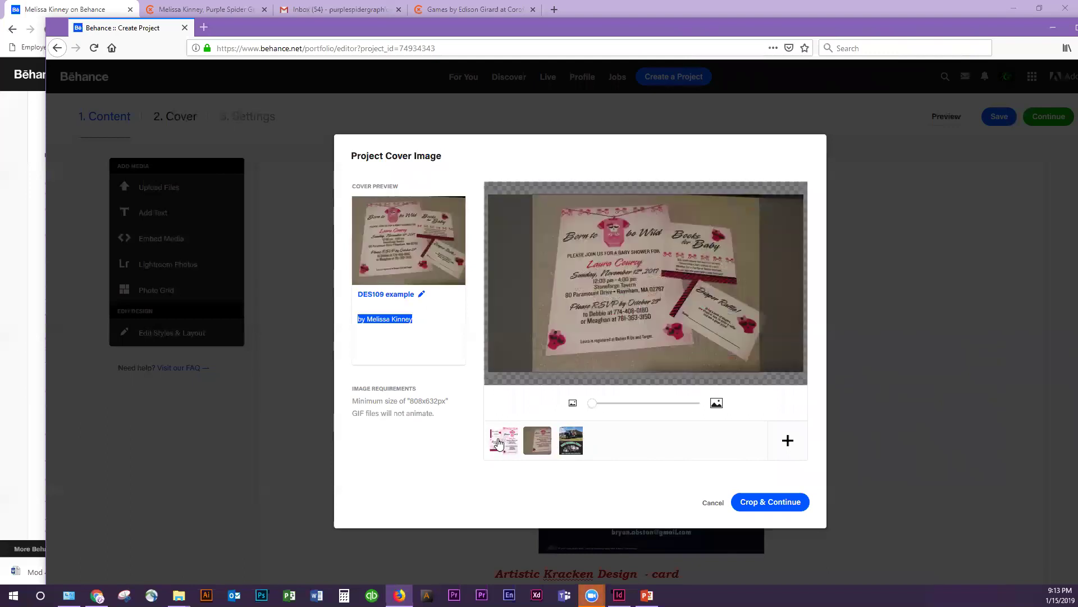
{"action": "left_click", "coordinate": [499, 444]}
{"action": "left_click_drag", "start_coordinate": [600, 404], "coordinate": [644, 402]}
{"action": "left_click_drag", "start_coordinate": [582, 308], "coordinate": [695, 405]}
{"action": "left_click", "coordinate": [645, 403]}
{"action": "left_click_drag", "start_coordinate": [634, 285], "coordinate": [670, 284]}
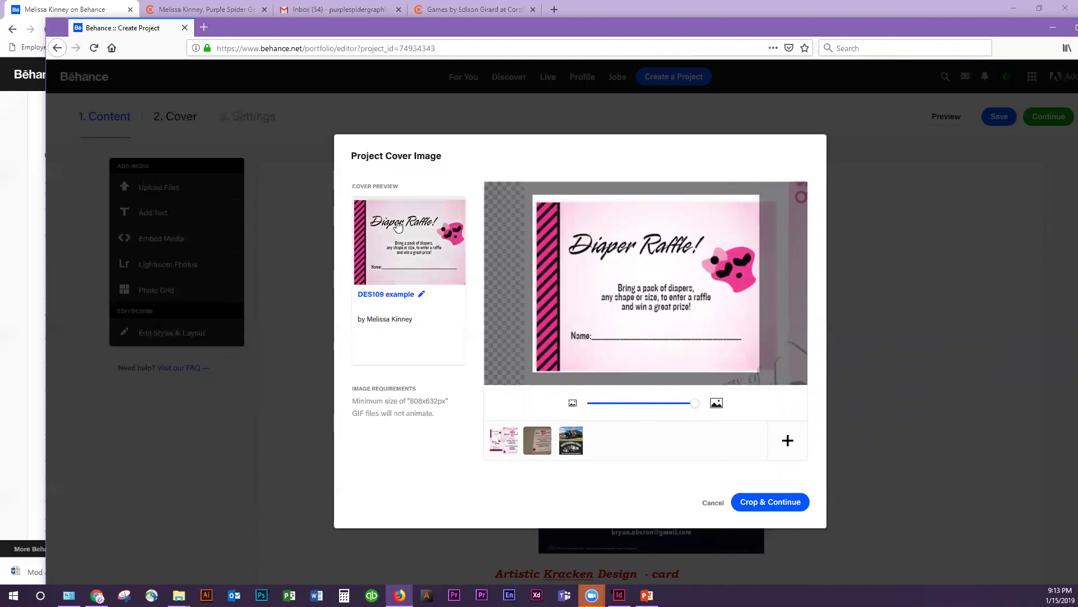
{"action": "left_click", "coordinate": [766, 502]}
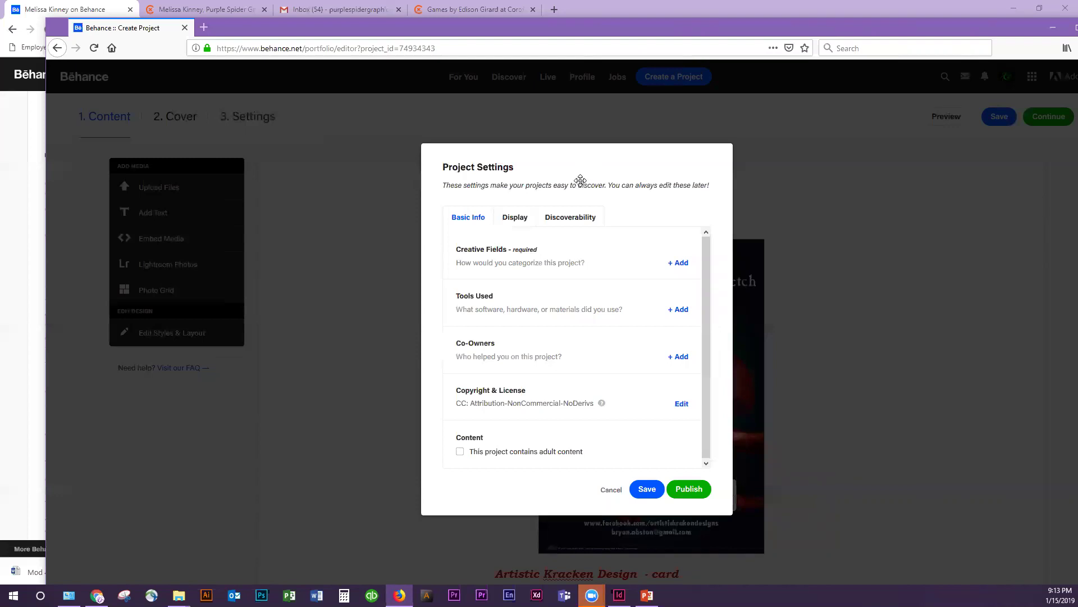
Add Graphic Design as the project's first creative field
{"action": "left_click", "coordinate": [680, 263]}
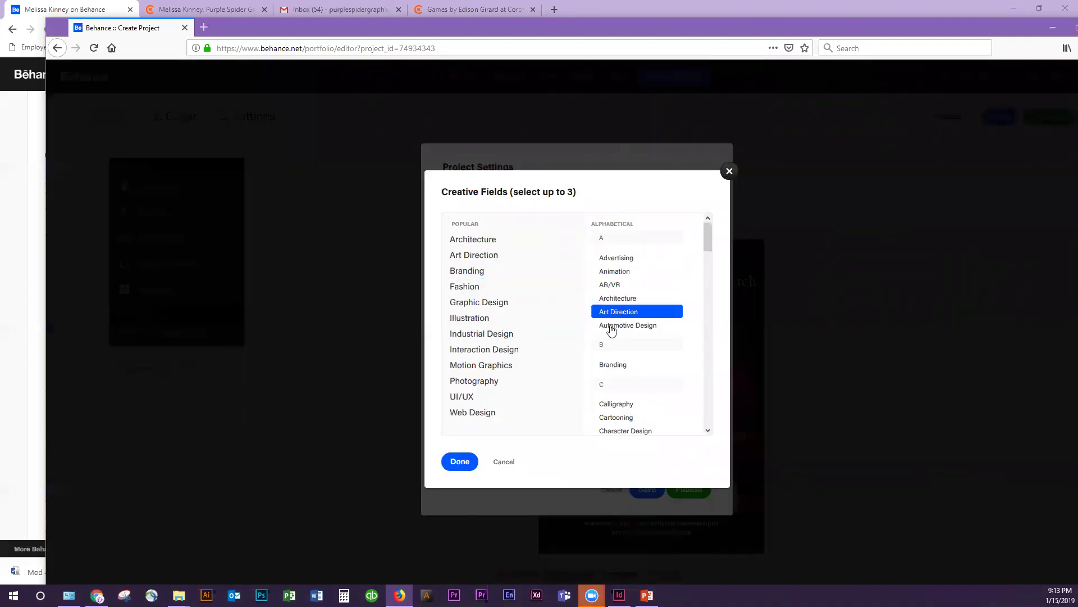
{"action": "left_click", "coordinate": [503, 303]}
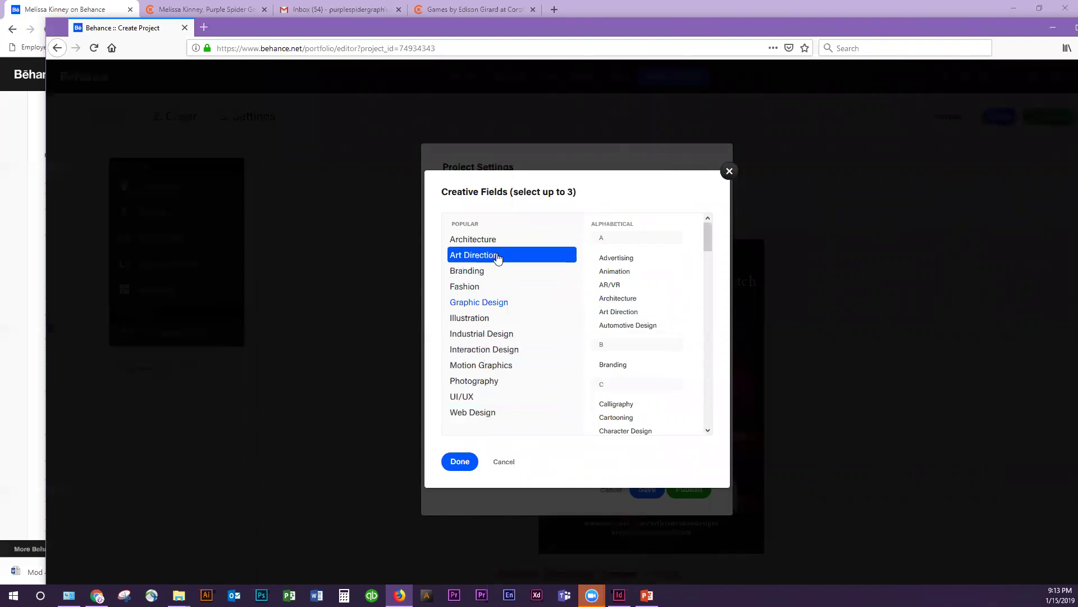
{"action": "scroll", "coordinate": [644, 365], "scroll_direction": "down", "scroll_amount": 1}
{"action": "scroll", "coordinate": [645, 365], "scroll_direction": "down", "scroll_amount": 5}
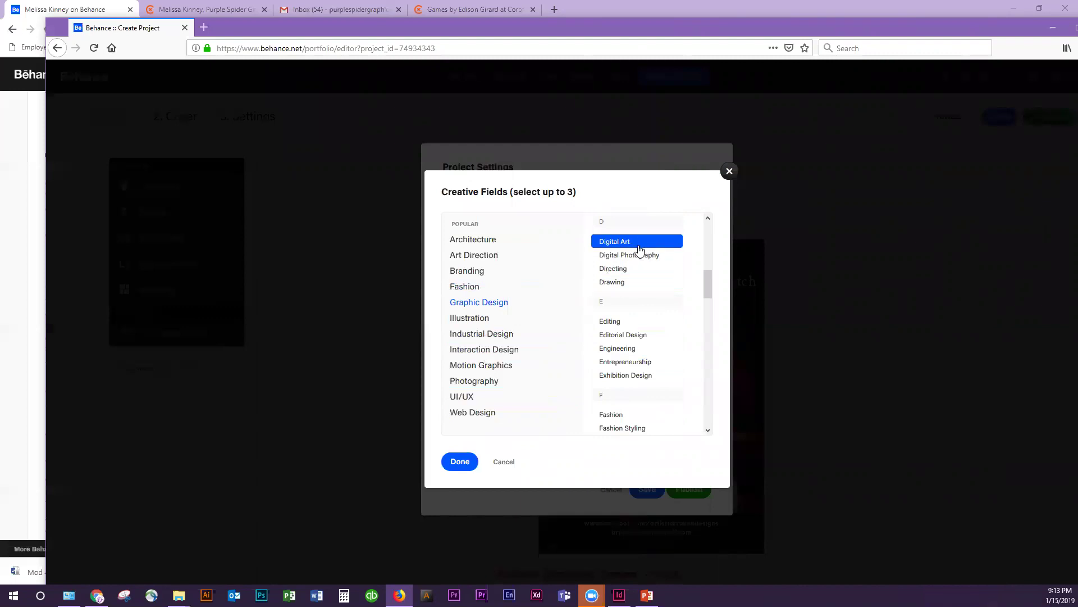
{"action": "left_click_drag", "start_coordinate": [707, 284], "coordinate": [708, 224]}
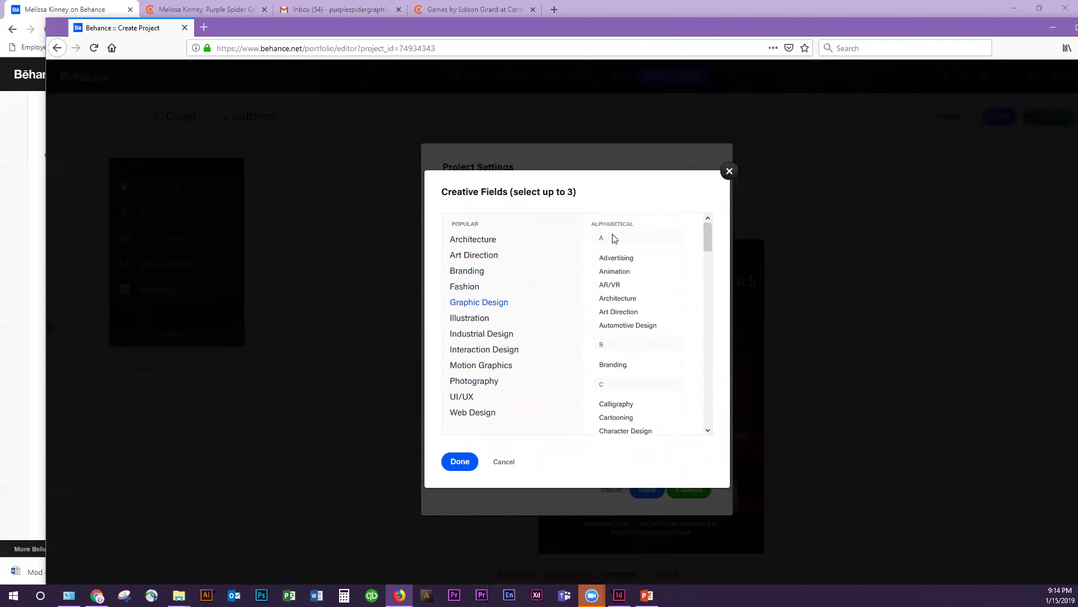
{"action": "left_click", "coordinate": [612, 284]}
{"action": "left_click_drag", "start_coordinate": [707, 233], "coordinate": [706, 266]}
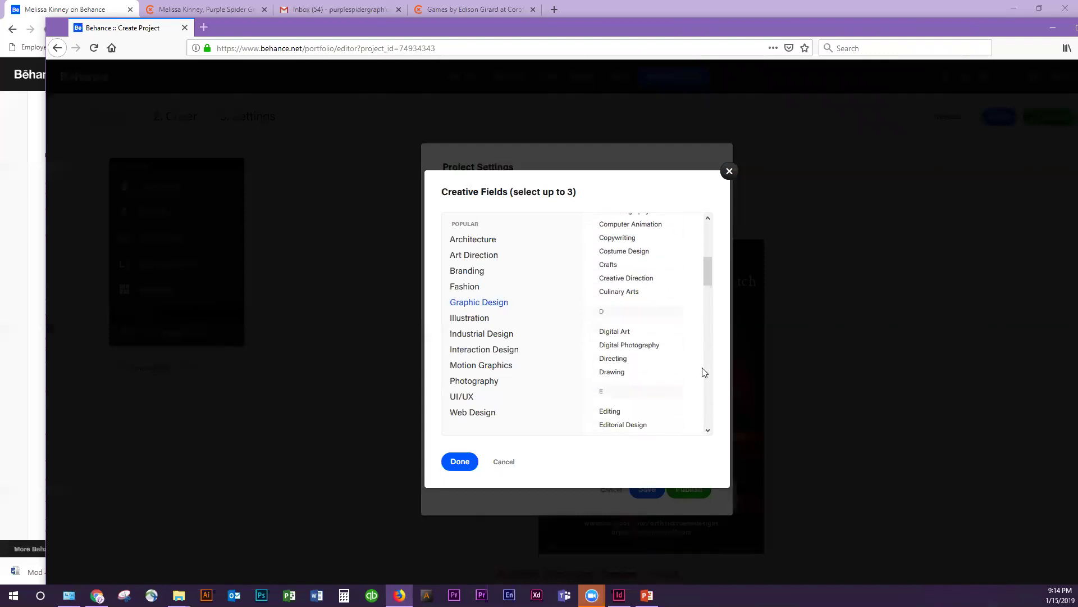
{"action": "left_click", "coordinate": [706, 416]}
{"action": "left_click_drag", "start_coordinate": [706, 308], "coordinate": [715, 440]}
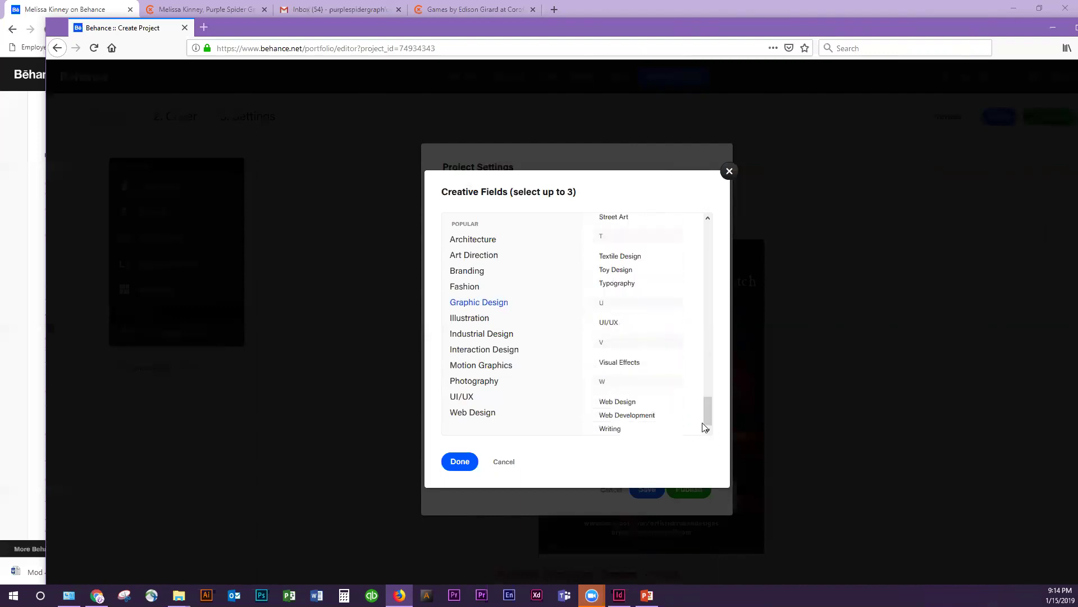
Add Illustration and Print Design as further creative fields and confirm all three
{"action": "key", "text": "ctrl+a"}
{"action": "left_click_drag", "start_coordinate": [704, 410], "coordinate": [689, 349]}
{"action": "left_click", "coordinate": [689, 349]}
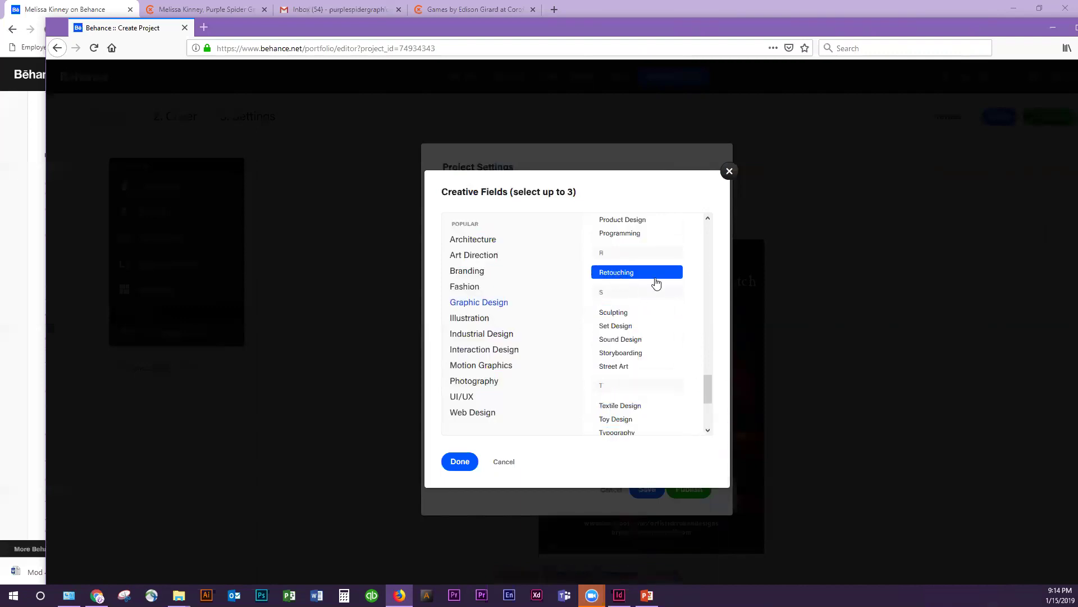
{"action": "left_click_drag", "start_coordinate": [708, 398], "coordinate": [705, 372]}
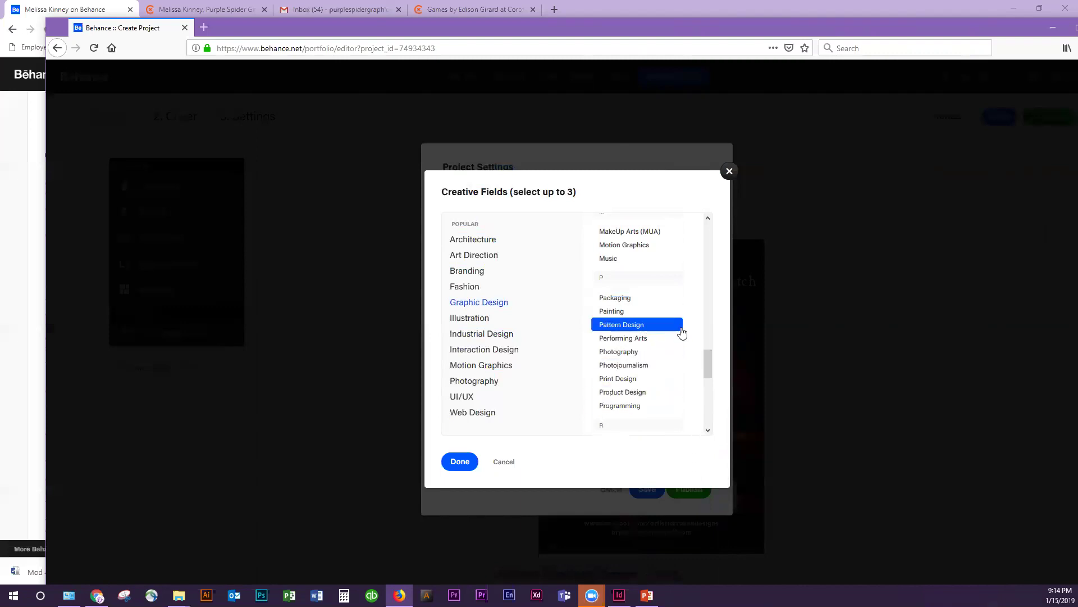
{"action": "left_click_drag", "start_coordinate": [706, 363], "coordinate": [707, 327]}
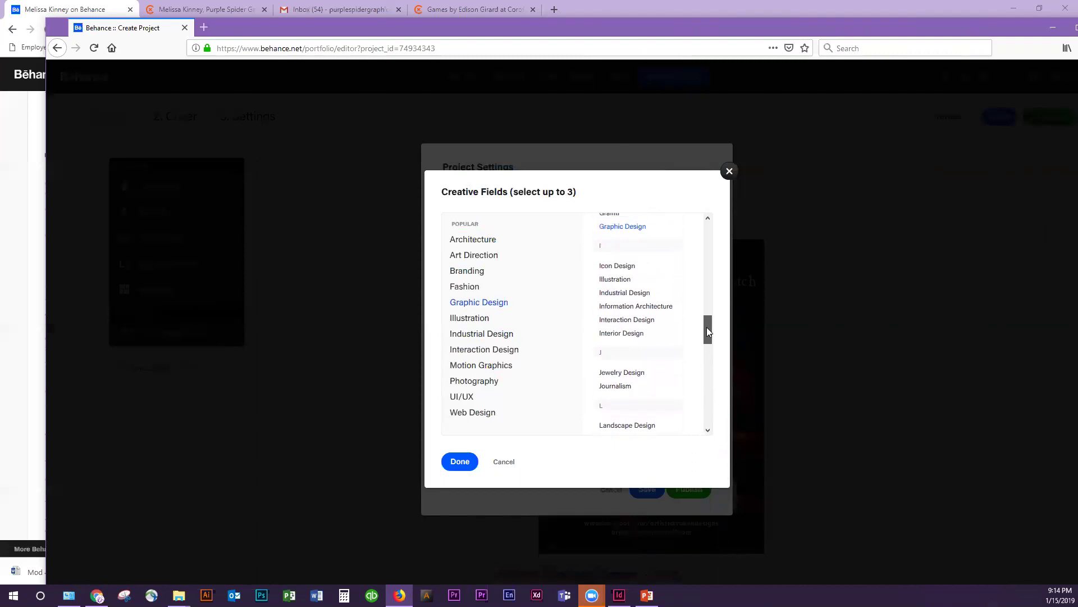
{"action": "left_click", "coordinate": [632, 292]}
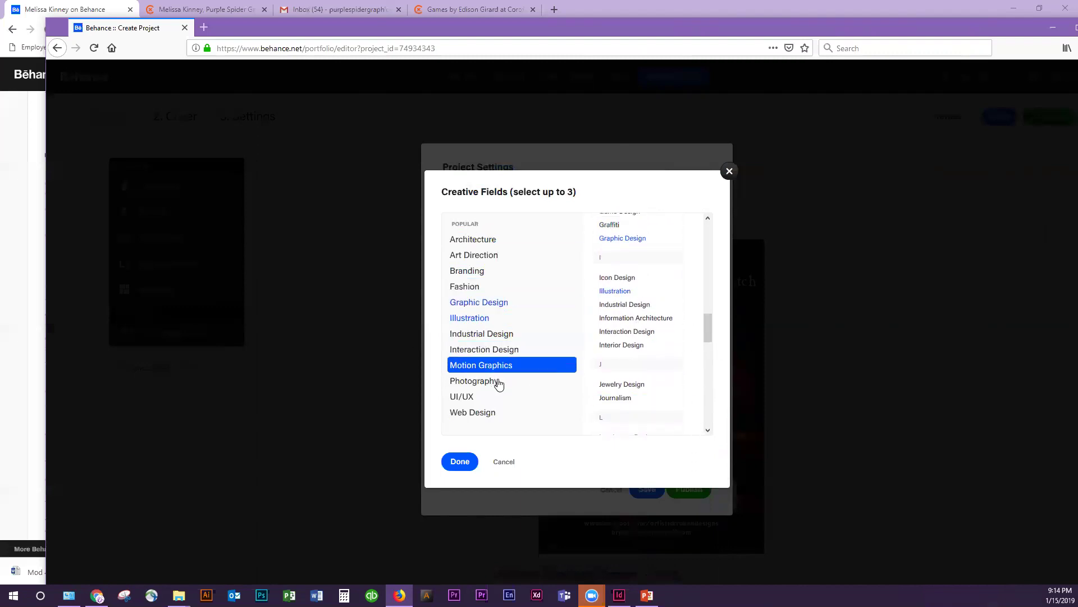
{"action": "left_click_drag", "start_coordinate": [707, 323], "coordinate": [713, 367]}
{"action": "left_click", "coordinate": [657, 366]}
{"action": "left_click", "coordinate": [459, 461]}
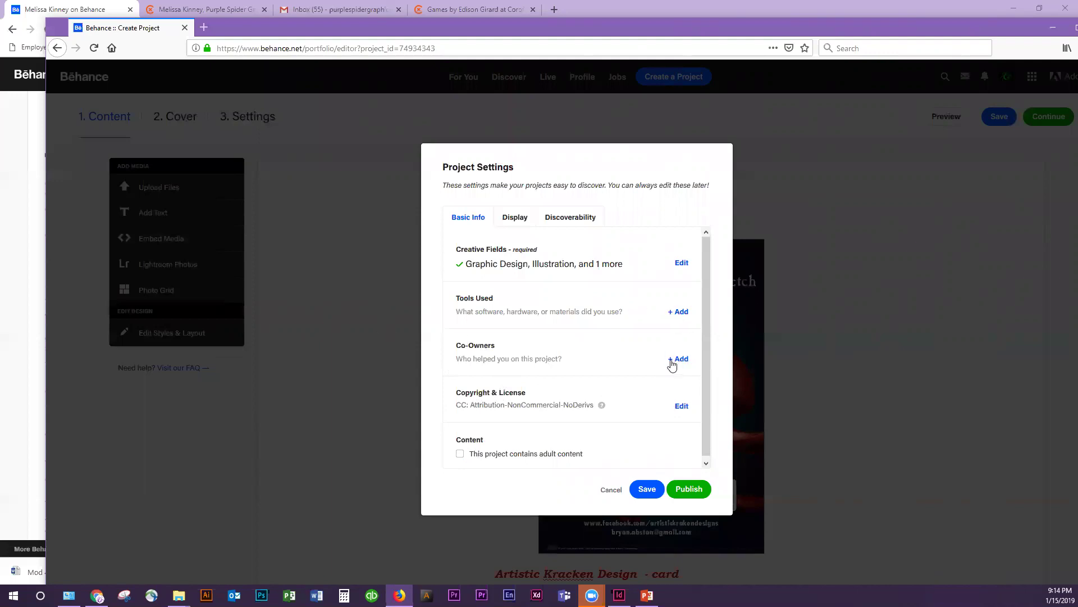
Add Adobe Illustrator and Adobe Photoshop as tools used on the project
{"action": "left_click", "coordinate": [676, 312]}
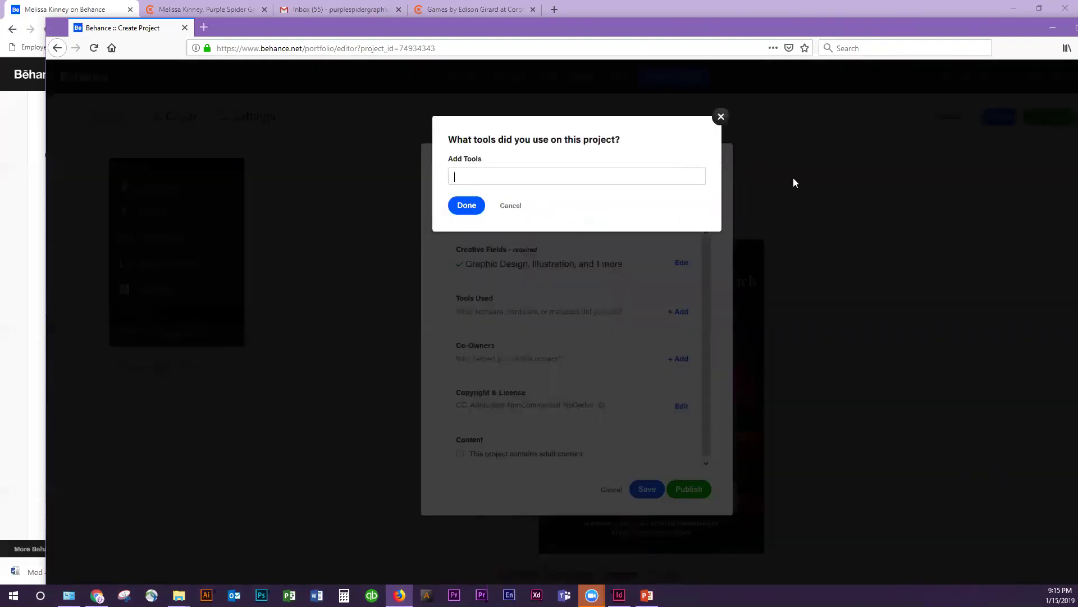
{"action": "type", "text": "Illustrator"}
{"action": "key", "text": "Down"}
{"action": "key", "text": "Return"}
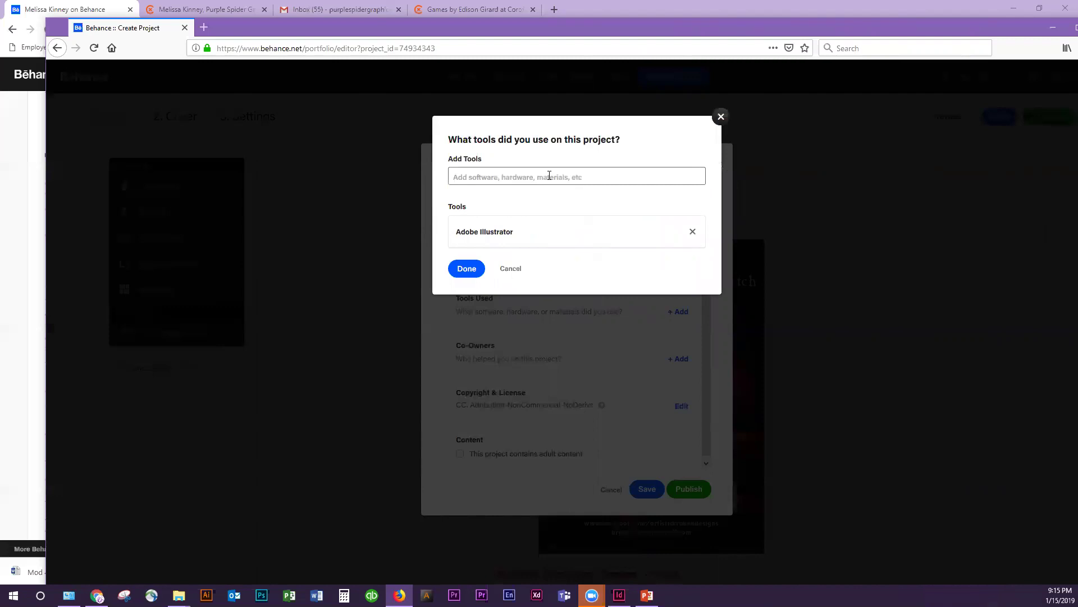
{"action": "left_click", "coordinate": [639, 177]}
{"action": "type", "text": "Photoshop"}
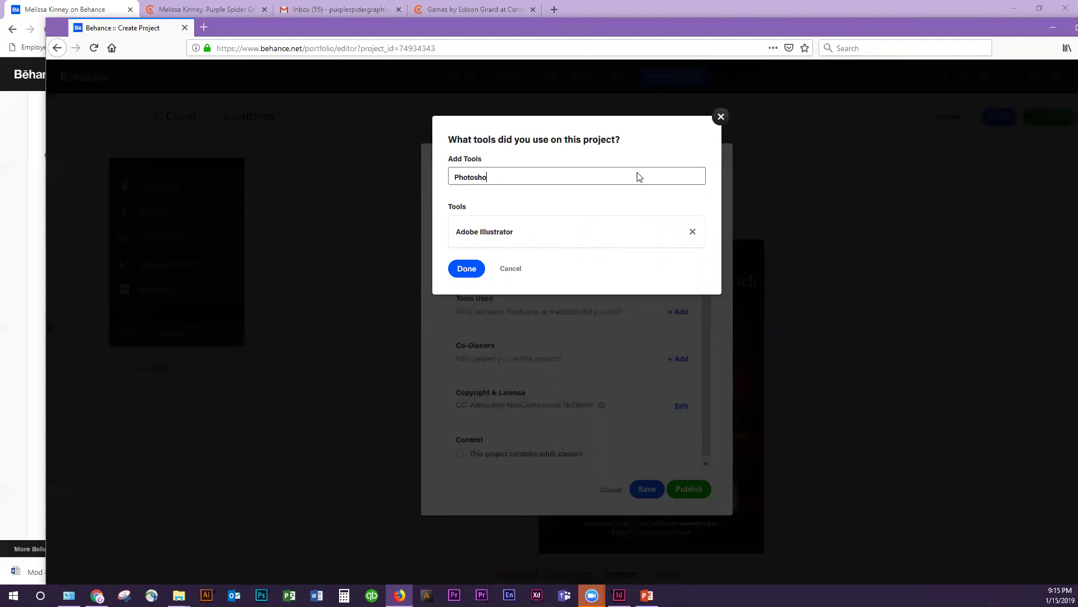
{"action": "left_click", "coordinate": [637, 197]}
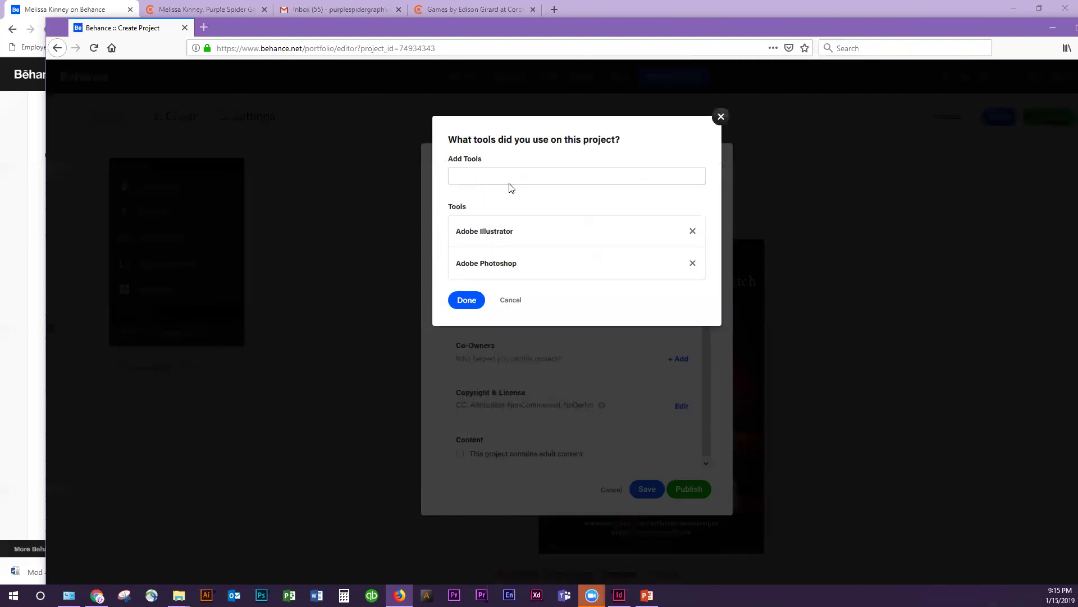
Add Adobe InDesign as the third tool, discard a stray 'paper' entry, and confirm
{"action": "type", "text": "Indesig"}
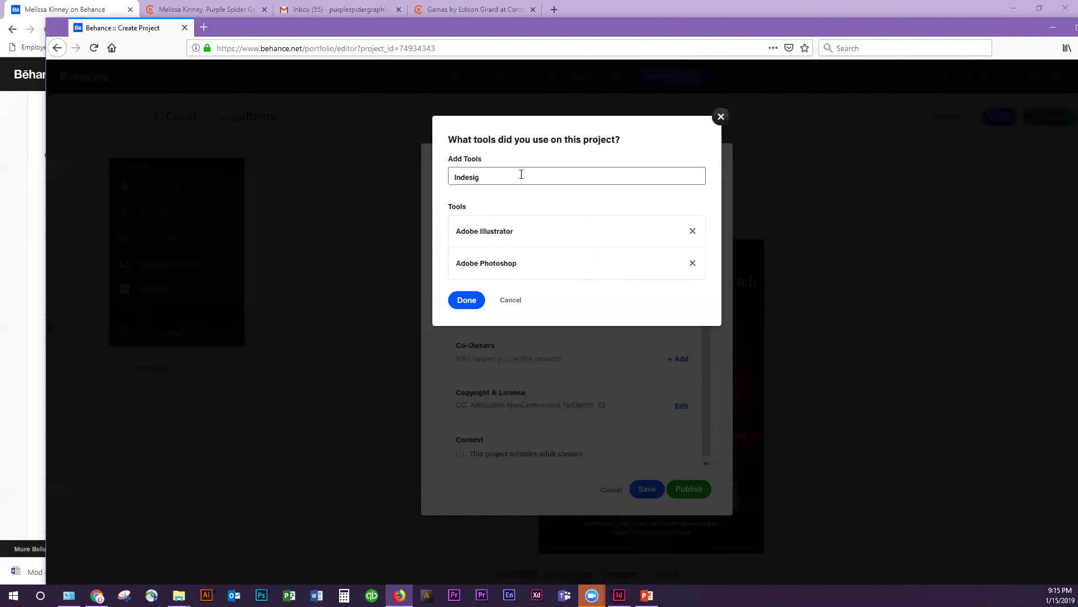
{"action": "type", "text": "n"}
{"action": "left_click", "coordinate": [510, 195]}
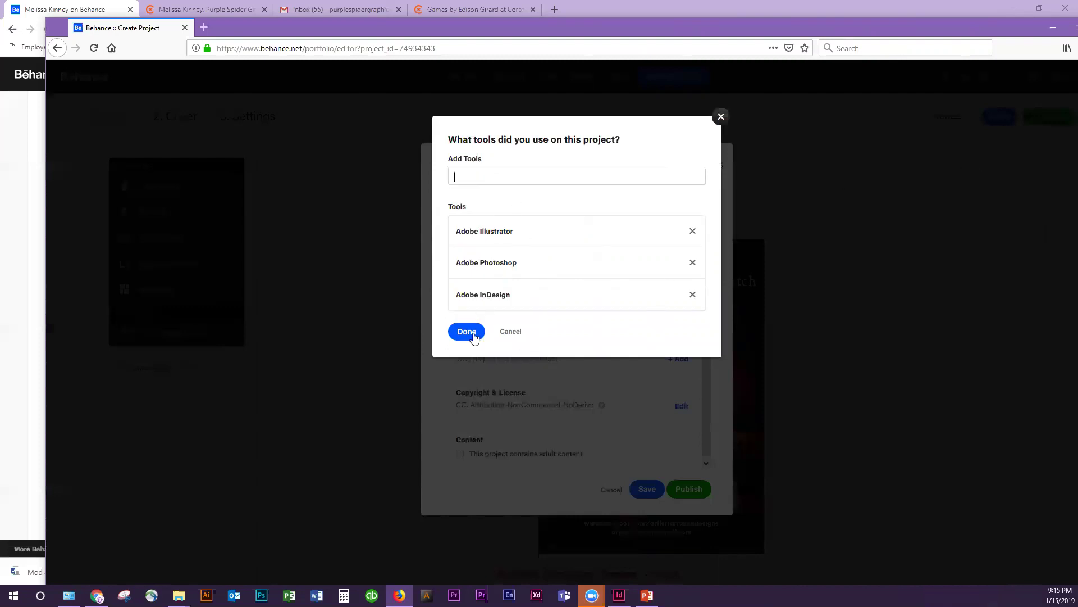
{"action": "type", "text": "paper cutt"}
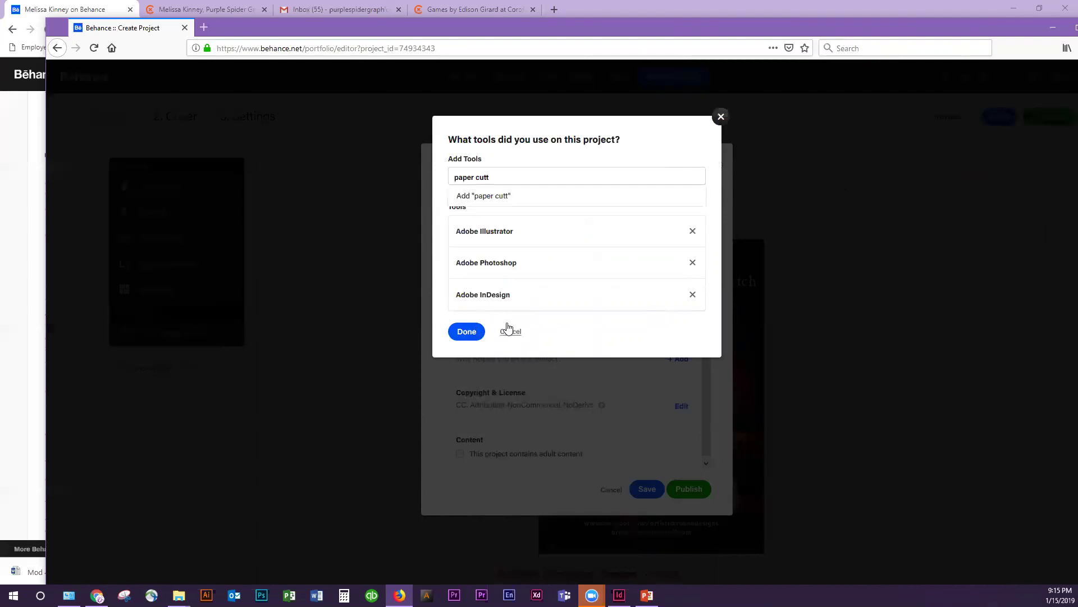
{"action": "key", "text": "ctrl+a"}
{"action": "key", "text": "BackSpace"}
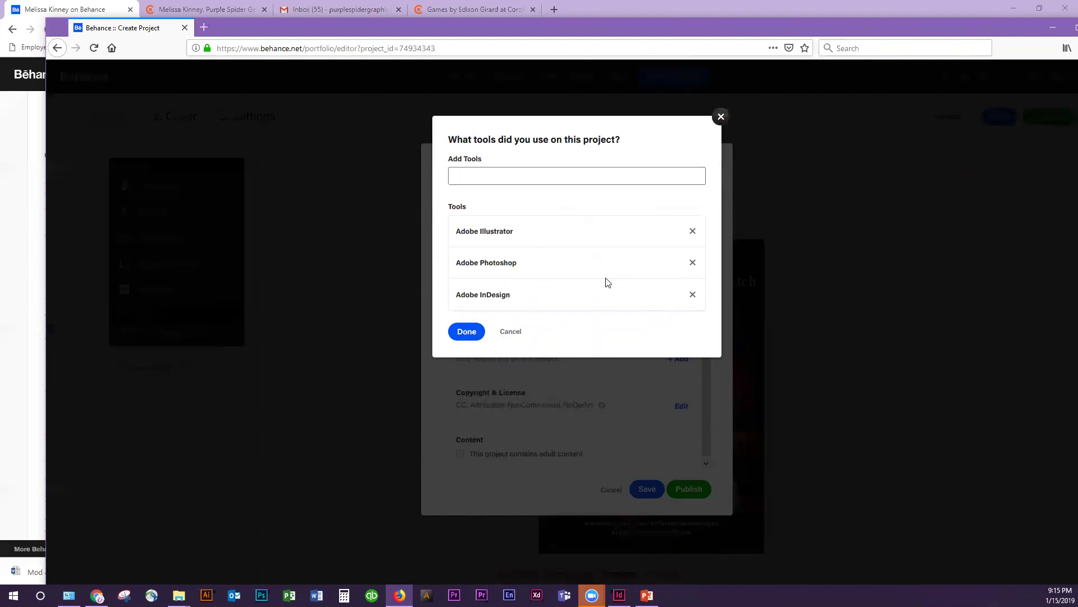
{"action": "left_click", "coordinate": [475, 336]}
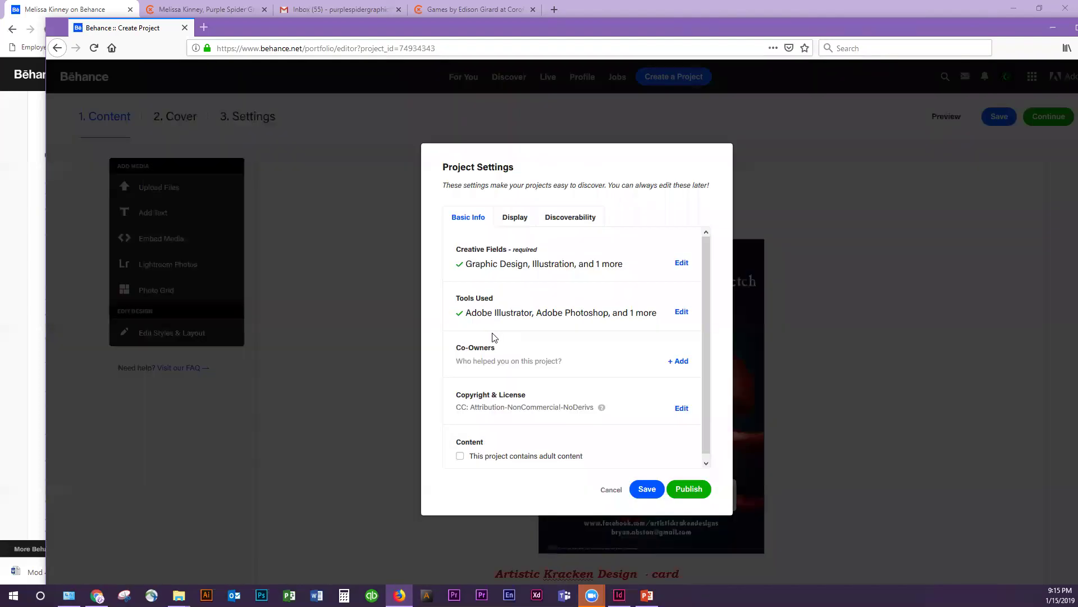
In Discoverability, set the description to 'Example of DES109 online portfolio session 2 demo'
{"action": "scroll", "coordinate": [569, 359], "scroll_direction": "down", "scroll_amount": 1}
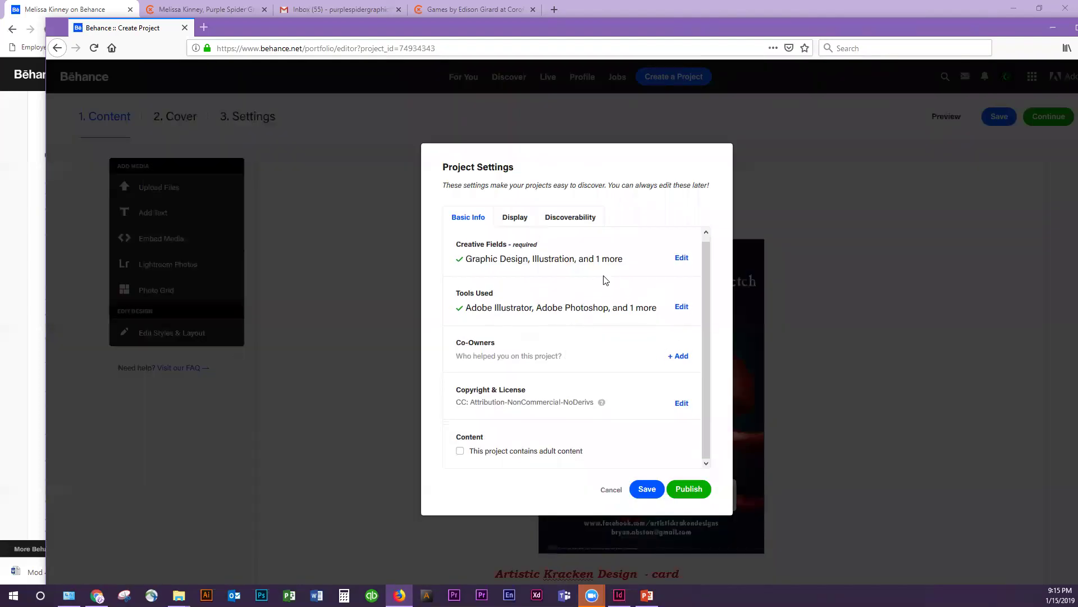
{"action": "left_click", "coordinate": [509, 217]}
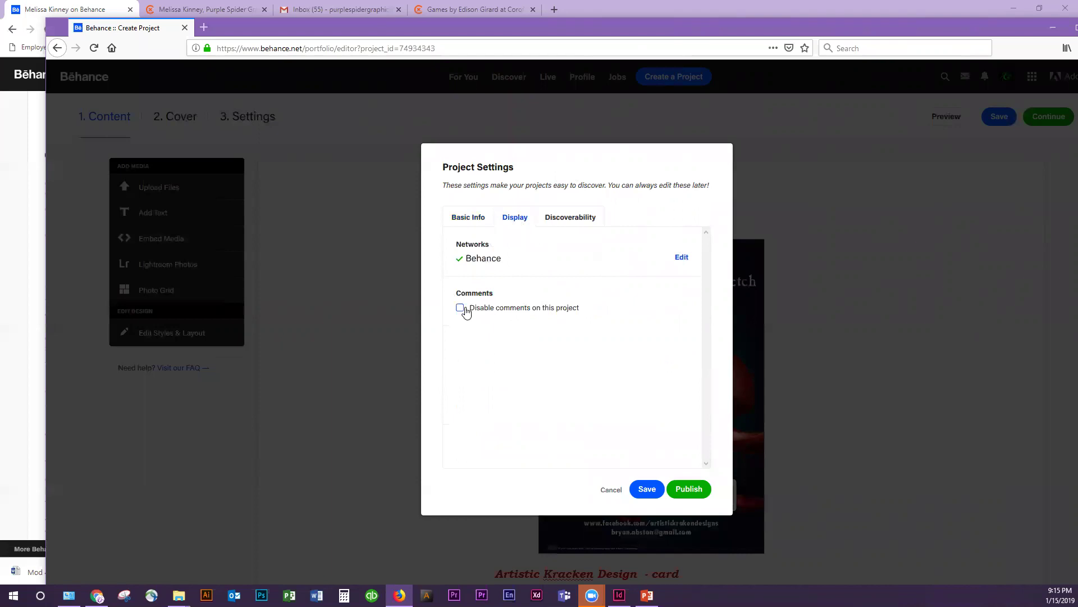
{"action": "left_click", "coordinate": [581, 225]}
{"action": "left_click", "coordinate": [503, 277]}
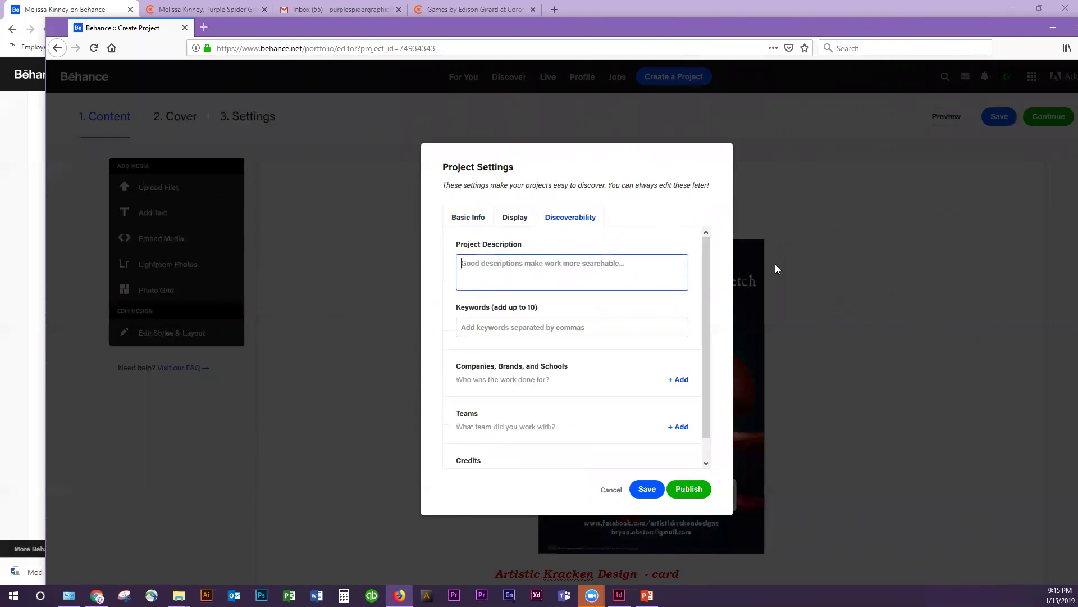
{"action": "type", "text": "Example of DES109 online portfolio"}
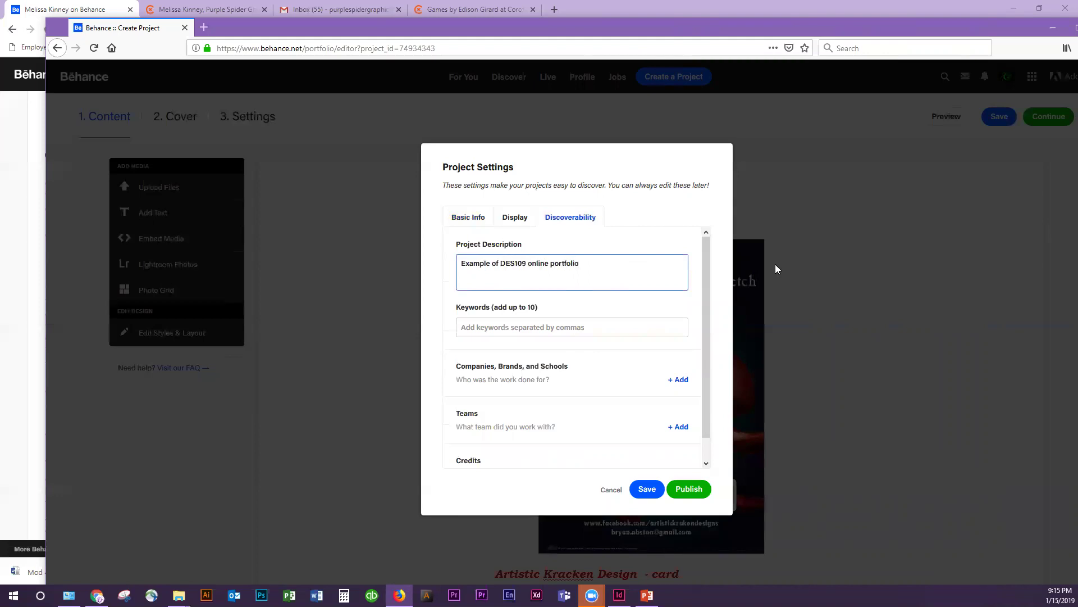
{"action": "type", "text": " session 2 demo"}
Tag the project with the keywords vector, screenprint, invitations and trailer truck
{"action": "left_click", "coordinate": [613, 327]}
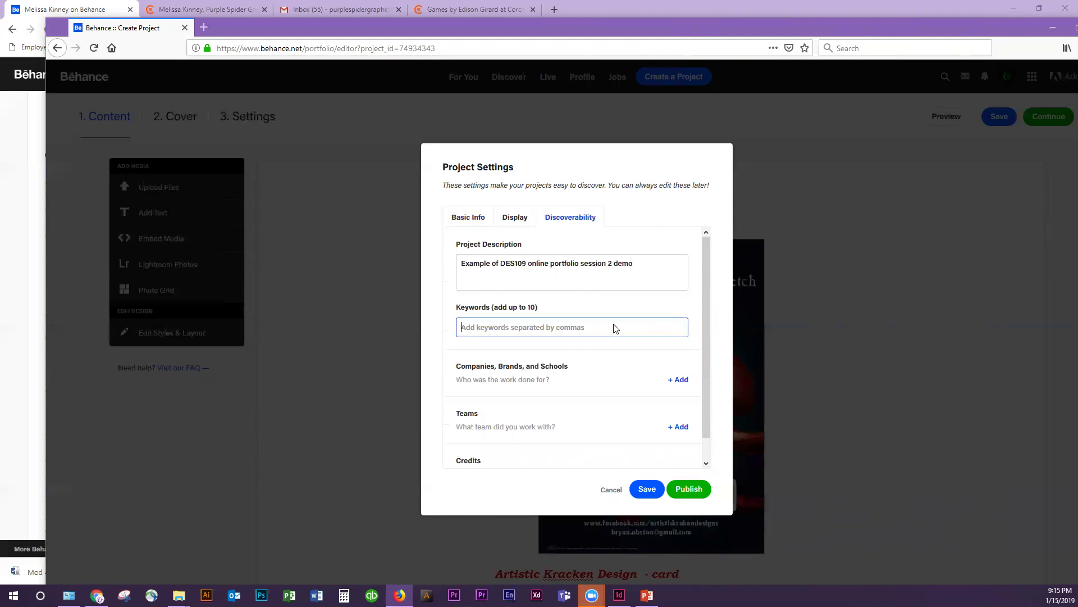
{"action": "type", "text": "vector"}
{"action": "key", "text": "Return"}
{"action": "type", "text": "screenprint"}
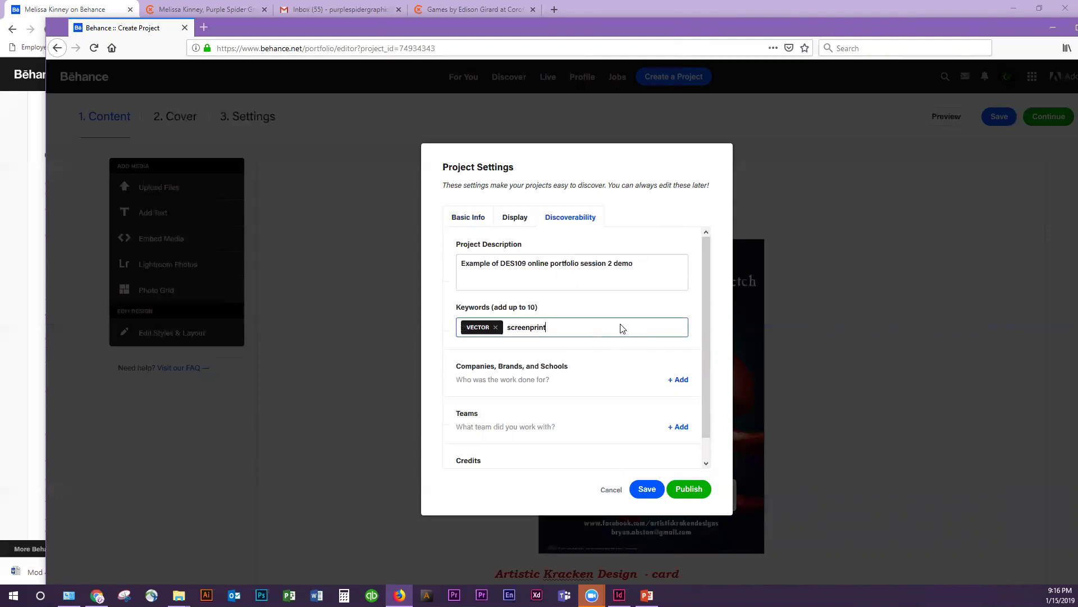
{"action": "type", "text": ";"}
{"action": "key", "text": "Return"}
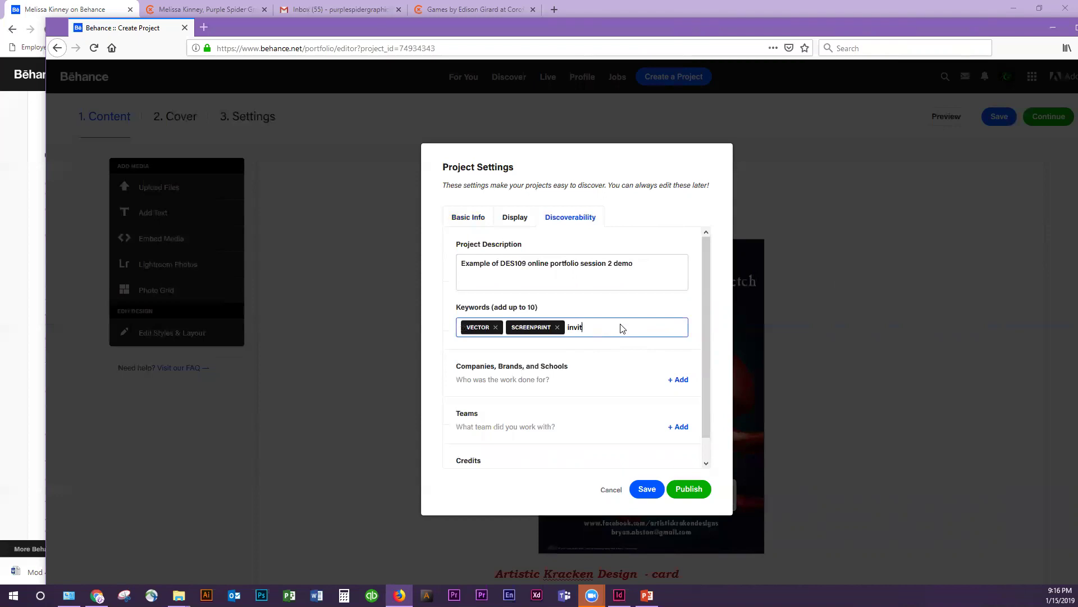
{"action": "type", "text": "invitations"}
{"action": "key", "text": "Return"}
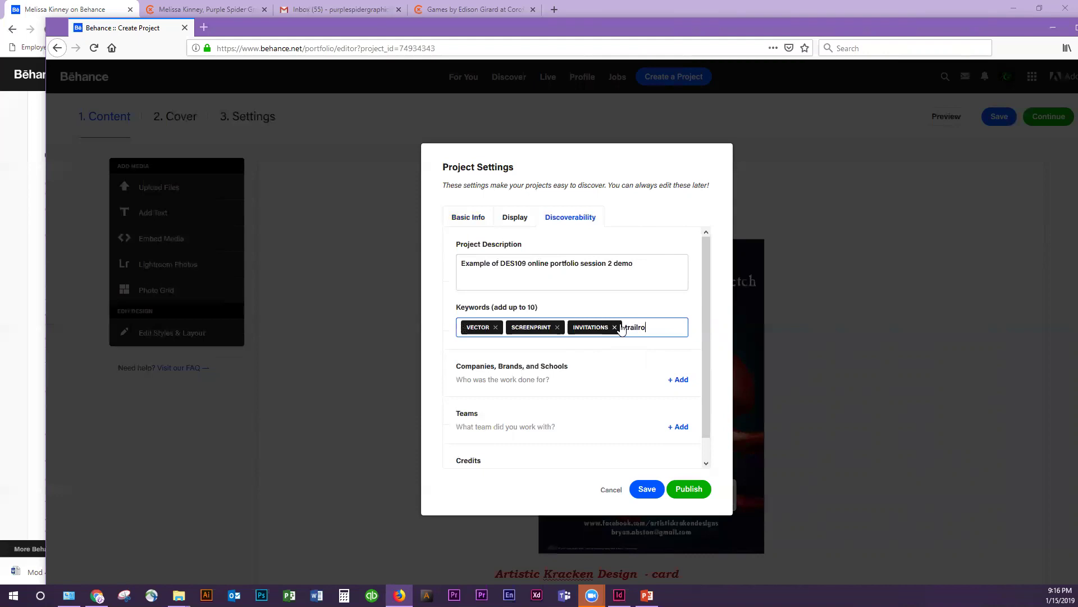
{"action": "type", "text": "truck"}
{"action": "key", "text": "Return"}
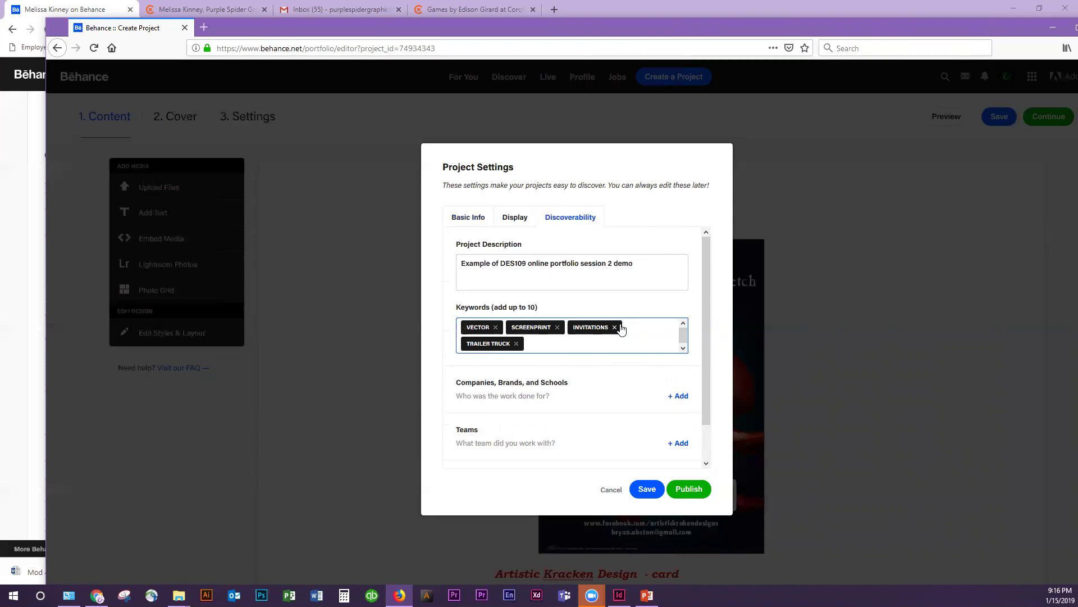
{"action": "left_click", "coordinate": [680, 396]}
Try entering Independence University ('indepe', 'IU') in the Companies, Brands or Schools field
{"action": "left_click", "coordinate": [527, 179]}
{"action": "type", "text": "indepen"}
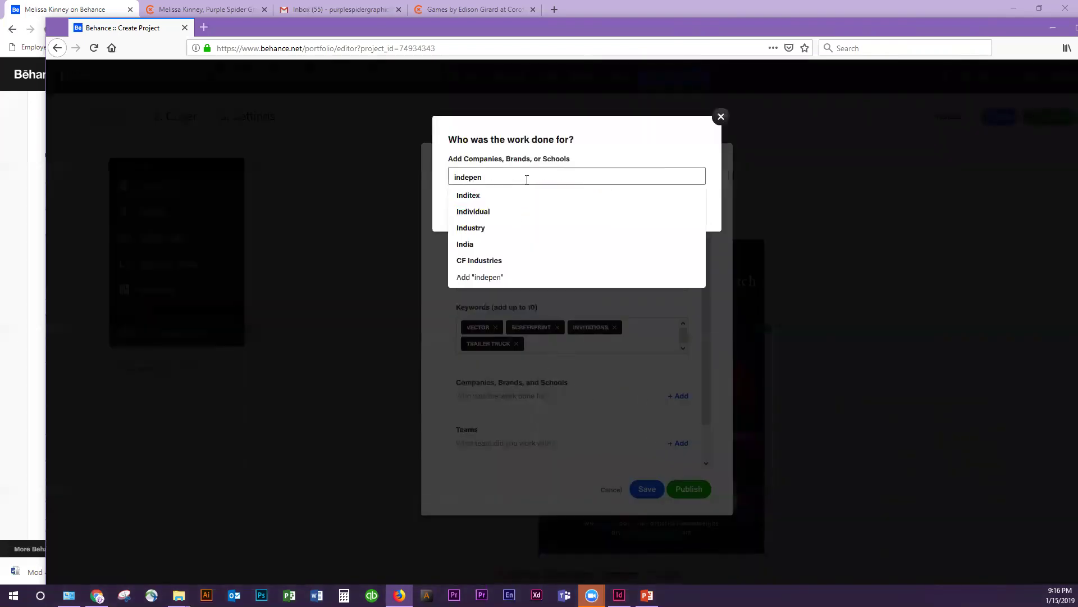
{"action": "double_click", "coordinate": [527, 180]}
{"action": "type", "text": "IU"}
{"action": "double_click", "coordinate": [527, 179]}
{"action": "type", "text": "Indepe"}
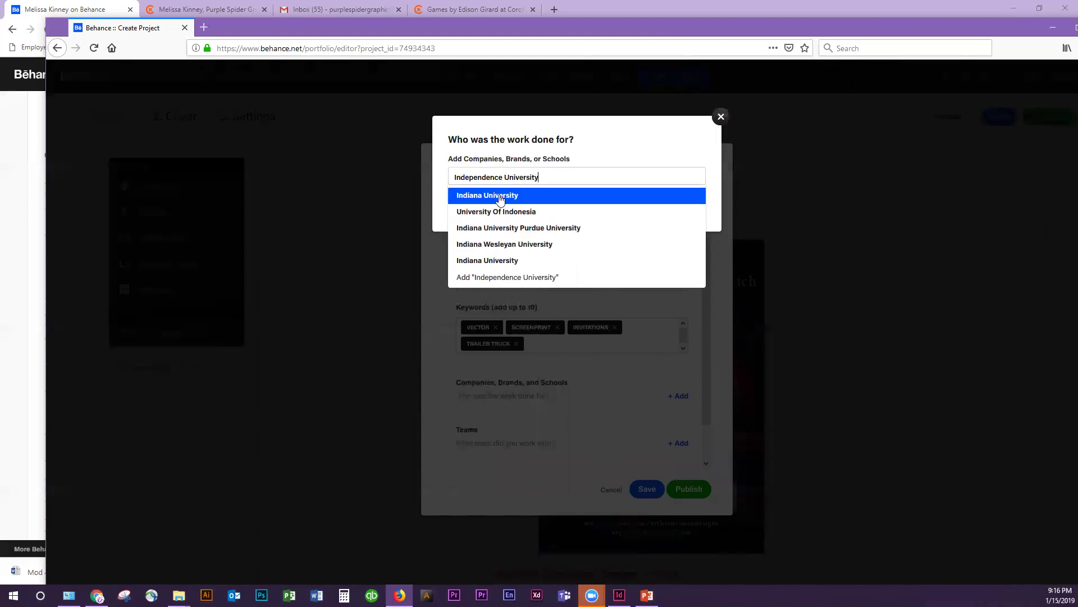
Clear the school name and cancel the dialog without adding any company
{"action": "left_click", "coordinate": [580, 177]}
{"action": "triple_click", "coordinate": [580, 177]}
{"action": "key", "text": "BackSpace"}
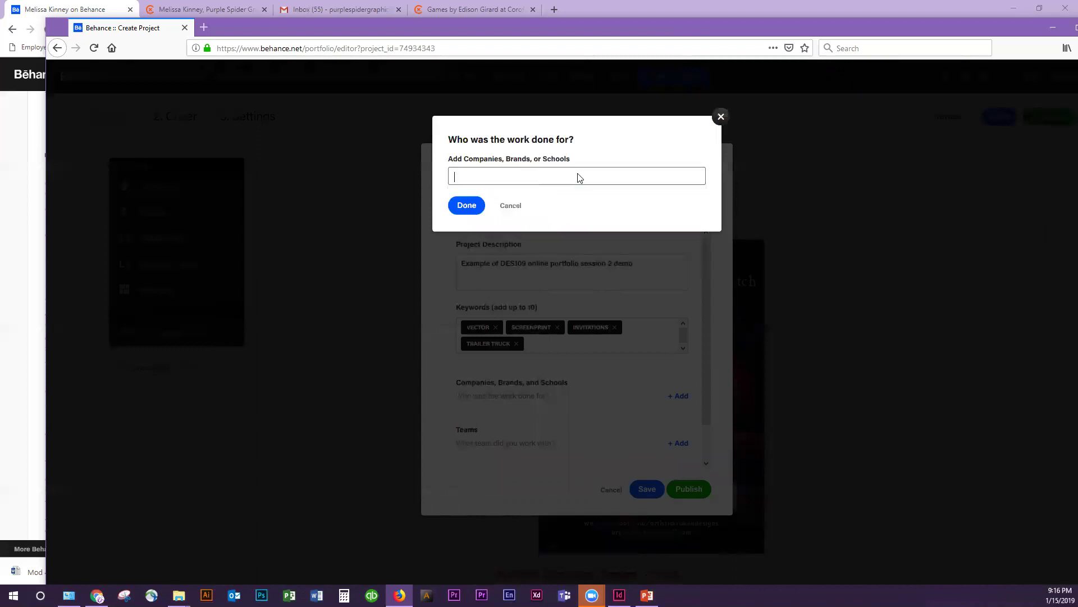
{"action": "left_click", "coordinate": [510, 206]}
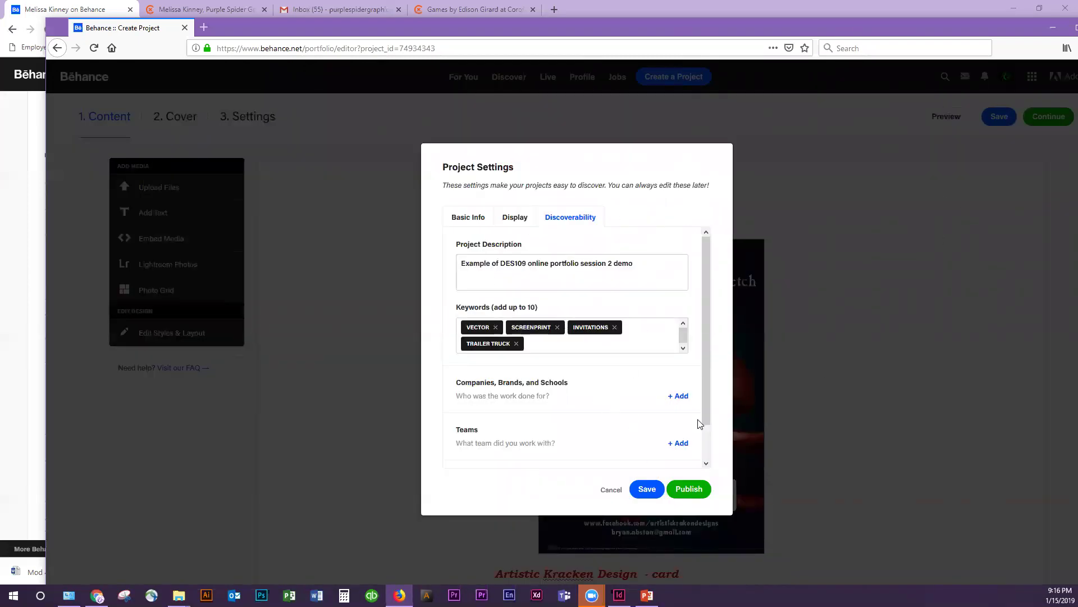
{"action": "left_click_drag", "start_coordinate": [704, 412], "coordinate": [704, 455]}
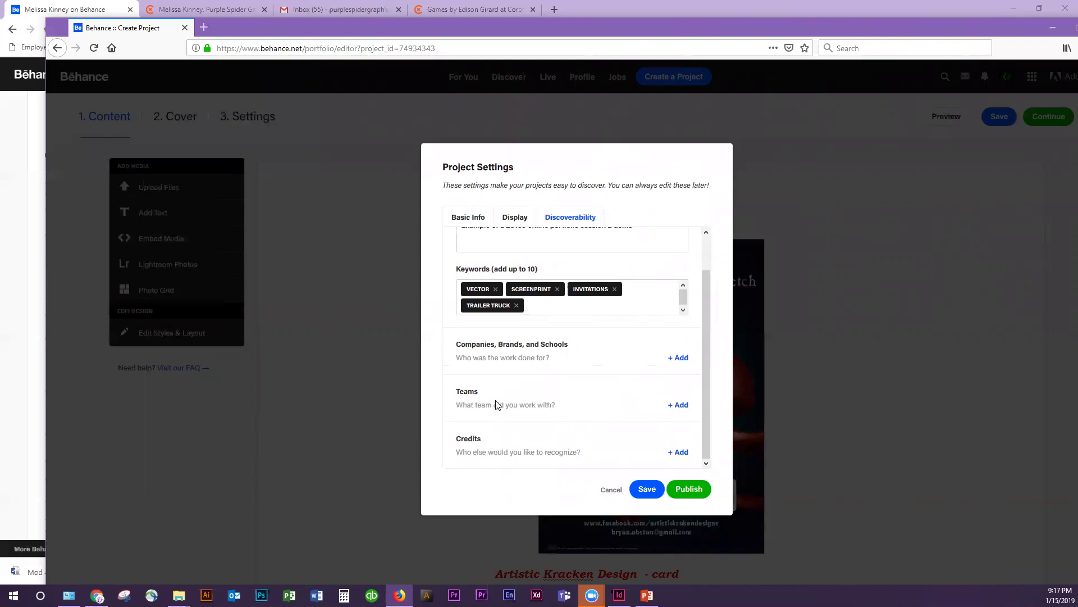
{"action": "left_click", "coordinate": [696, 491]}
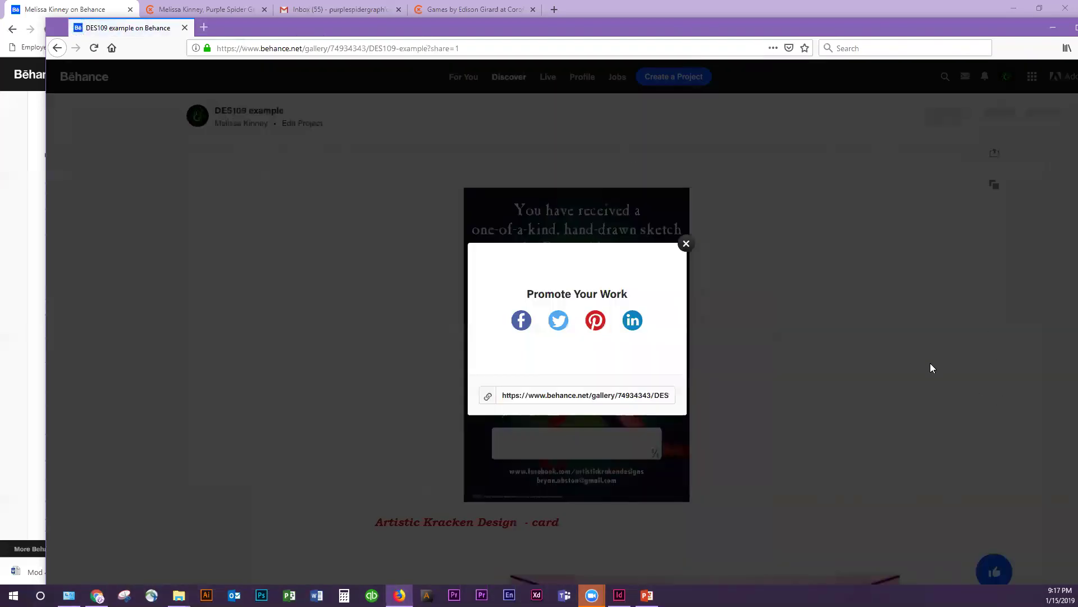
Select the project's share link and try the Facebook, Twitter and Pinterest share buttons
{"action": "left_click", "coordinate": [500, 395]}
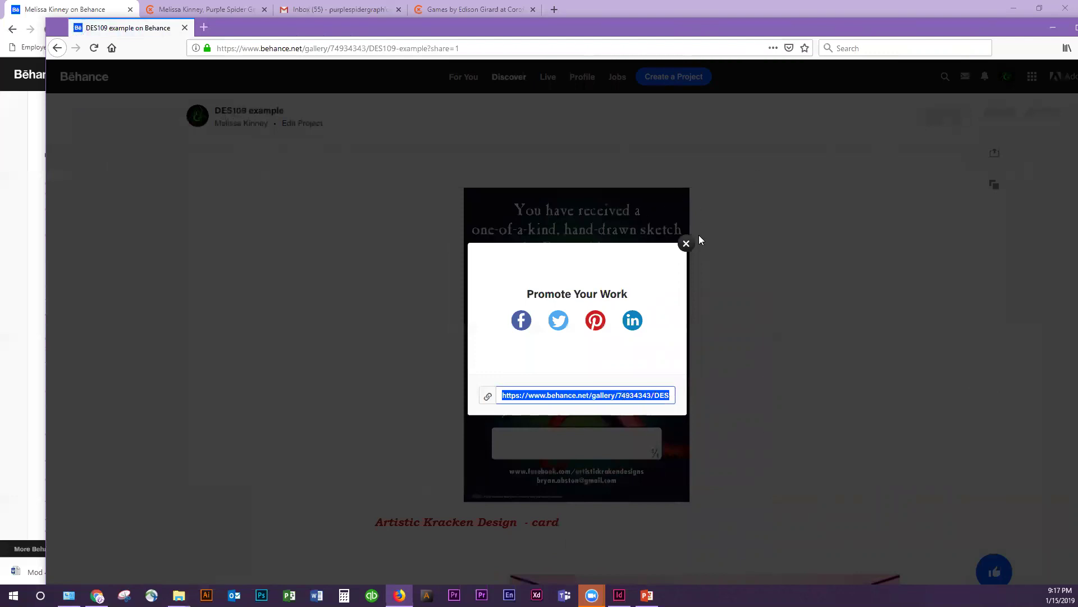
{"action": "left_click", "coordinate": [521, 321]}
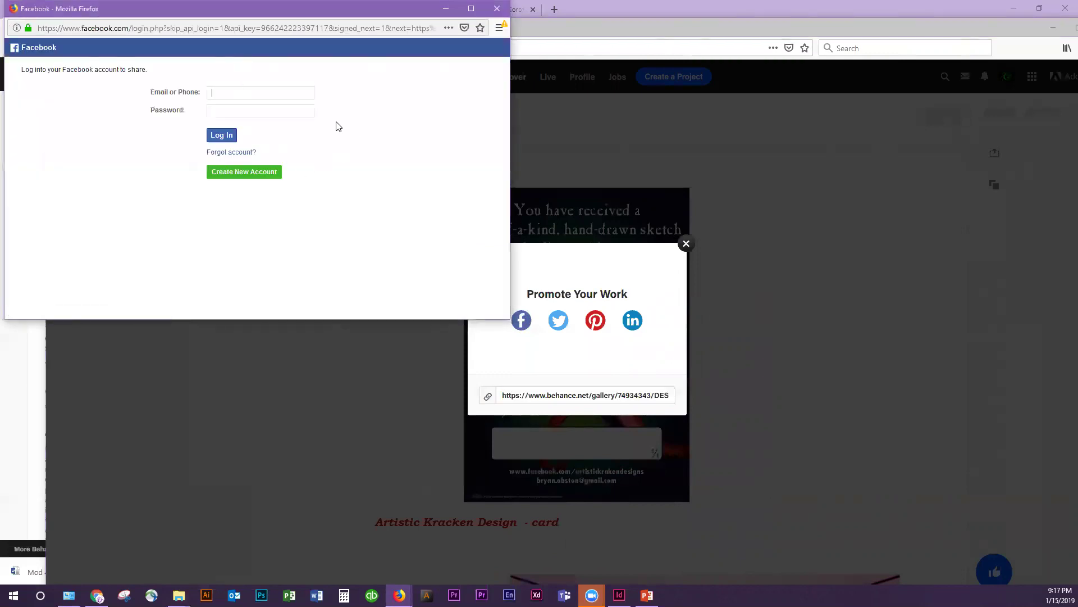
{"action": "left_click", "coordinate": [559, 320]}
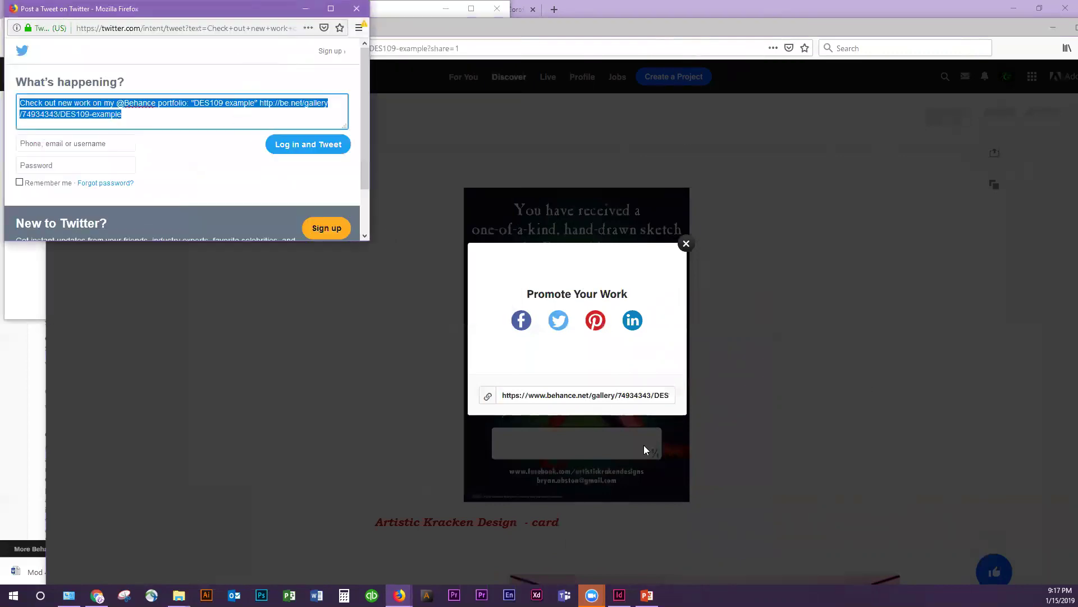
{"action": "left_click", "coordinate": [595, 321]}
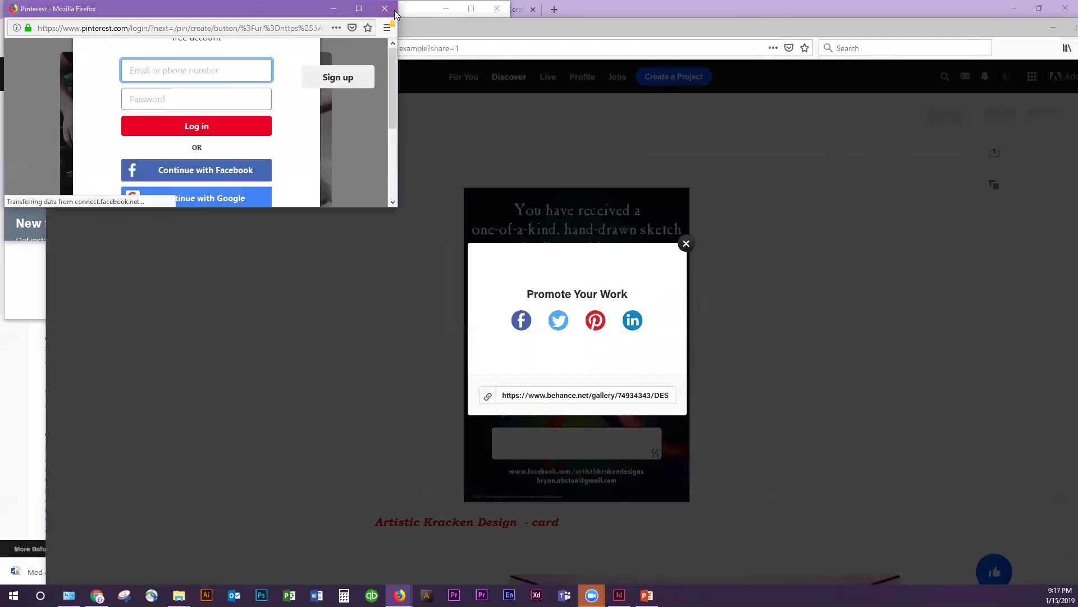
Close the sharing popup windows and move the Behance window back into place
{"action": "left_click", "coordinate": [395, 12]}
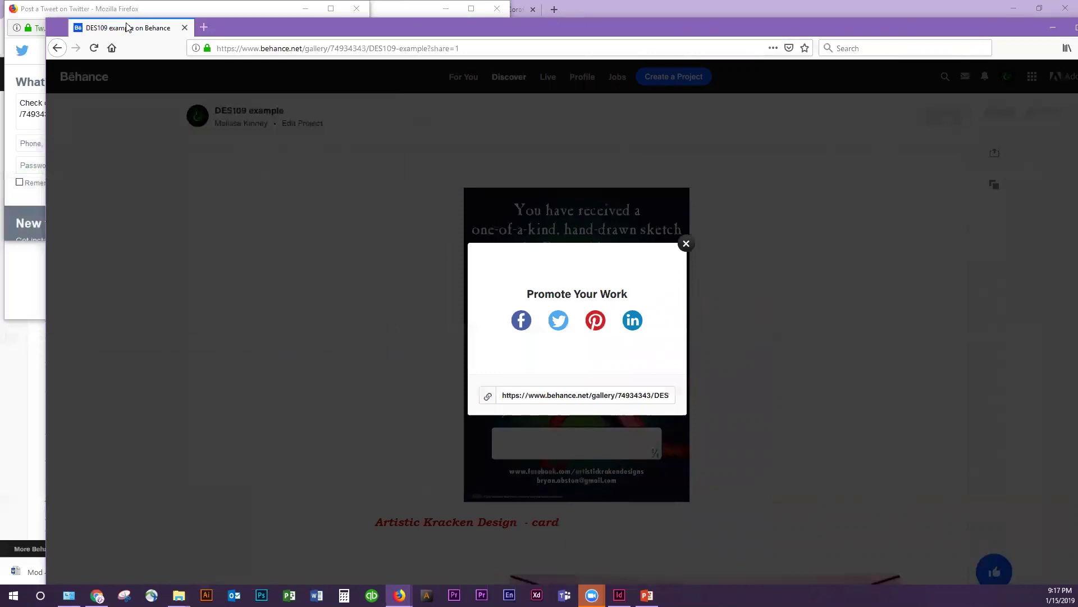
{"action": "left_click_drag", "start_coordinate": [277, 33], "coordinate": [466, 141]}
{"action": "left_click", "coordinate": [357, 9]}
{"action": "left_click", "coordinate": [497, 9]}
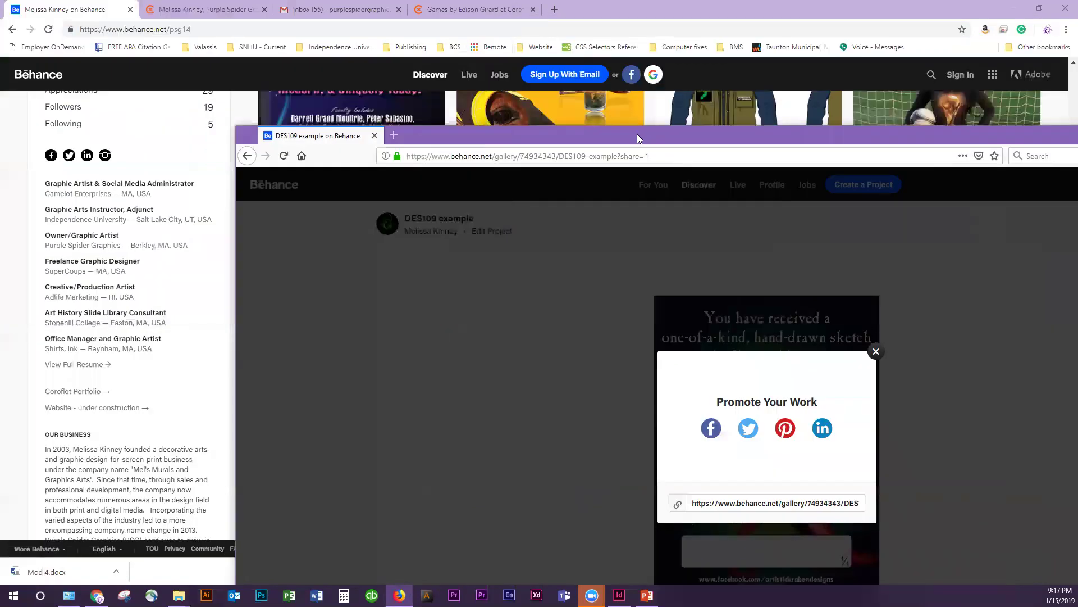
{"action": "left_click_drag", "start_coordinate": [627, 141], "coordinate": [426, 24]}
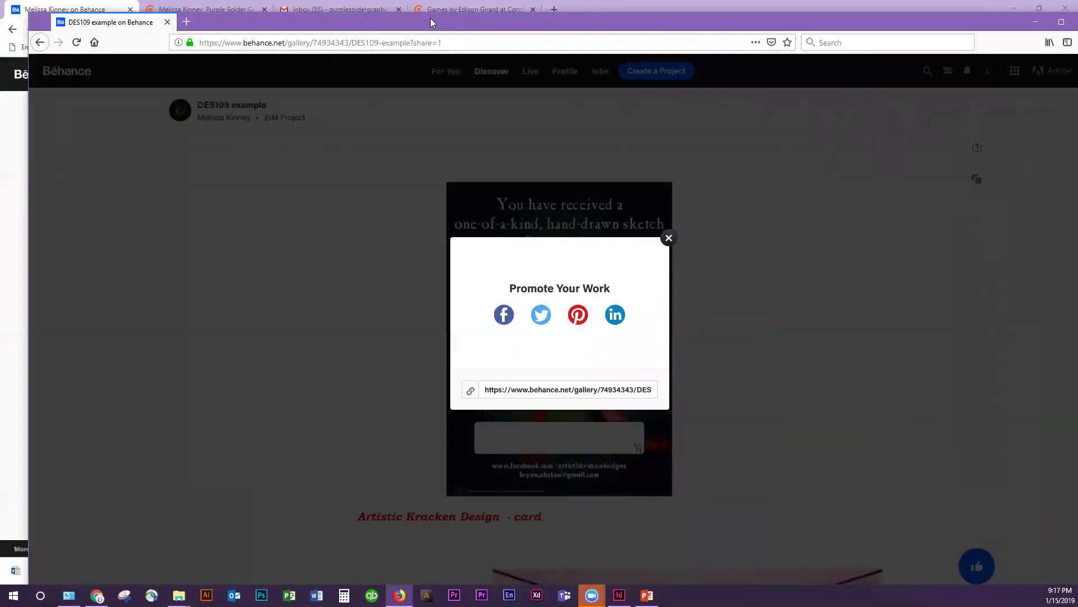
In Chrome, reload the public profile and open the DES109 example project page
{"action": "key", "text": "alt+Tab"}
{"action": "scroll", "coordinate": [750, 318], "scroll_direction": "up", "scroll_amount": 5}
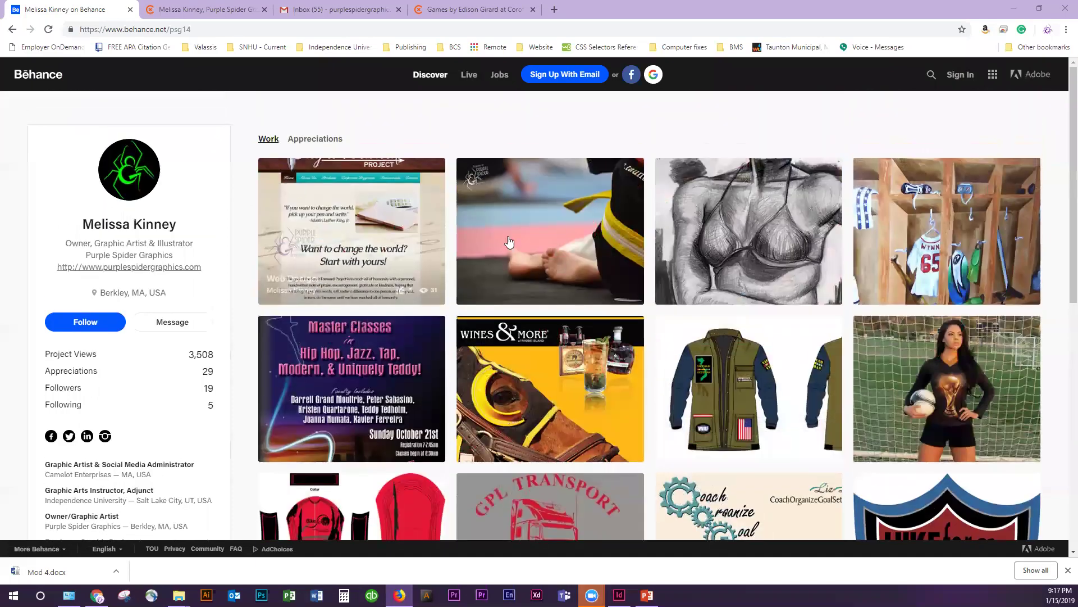
{"action": "left_click", "coordinate": [49, 29]}
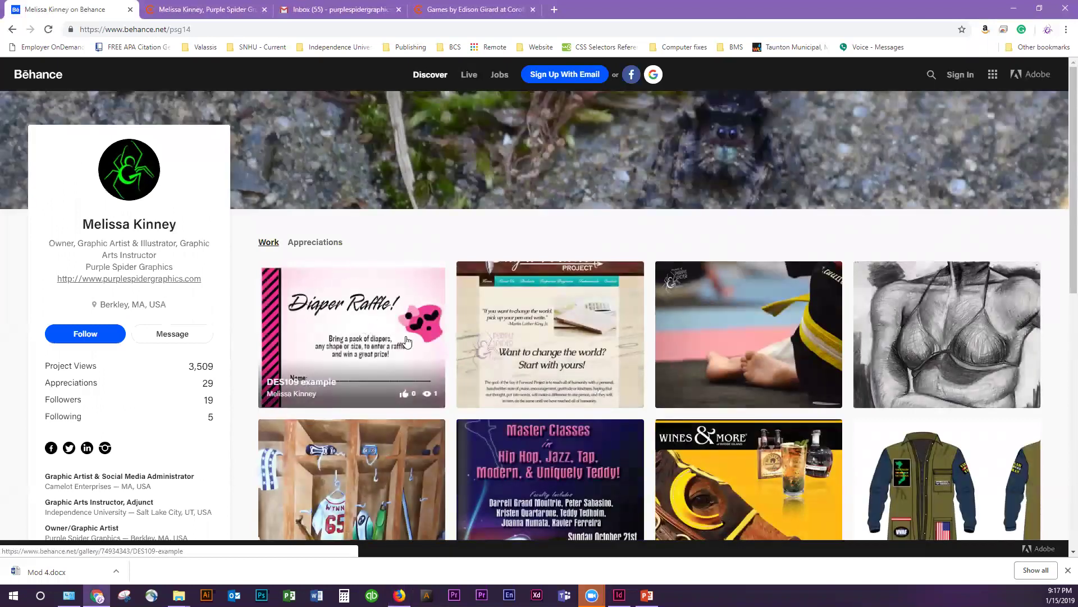
{"action": "left_click", "coordinate": [378, 310]}
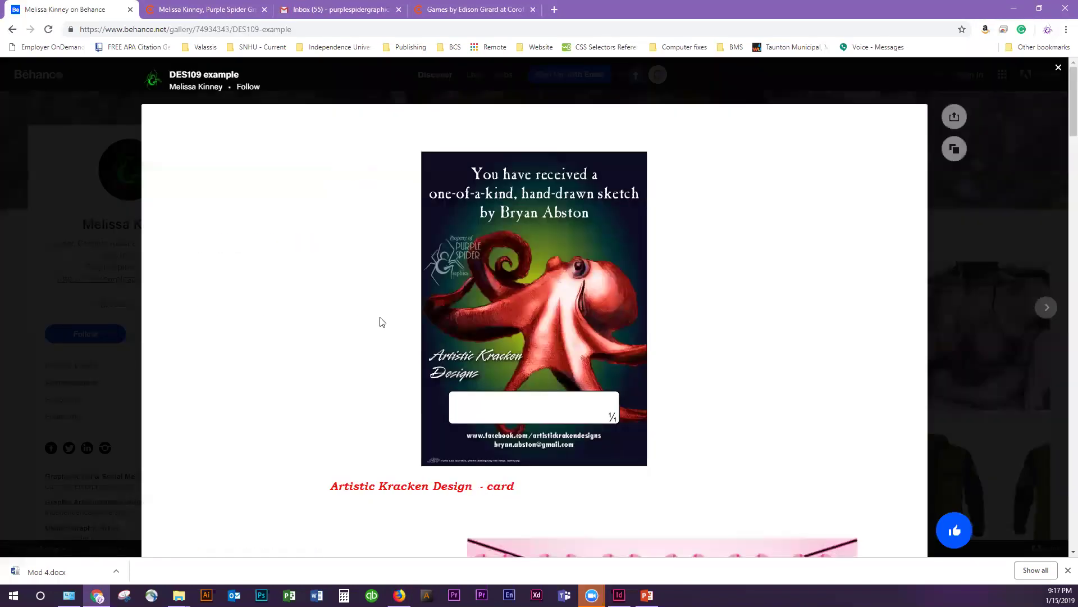
{"action": "scroll", "coordinate": [799, 279], "scroll_direction": "down", "scroll_amount": 15}
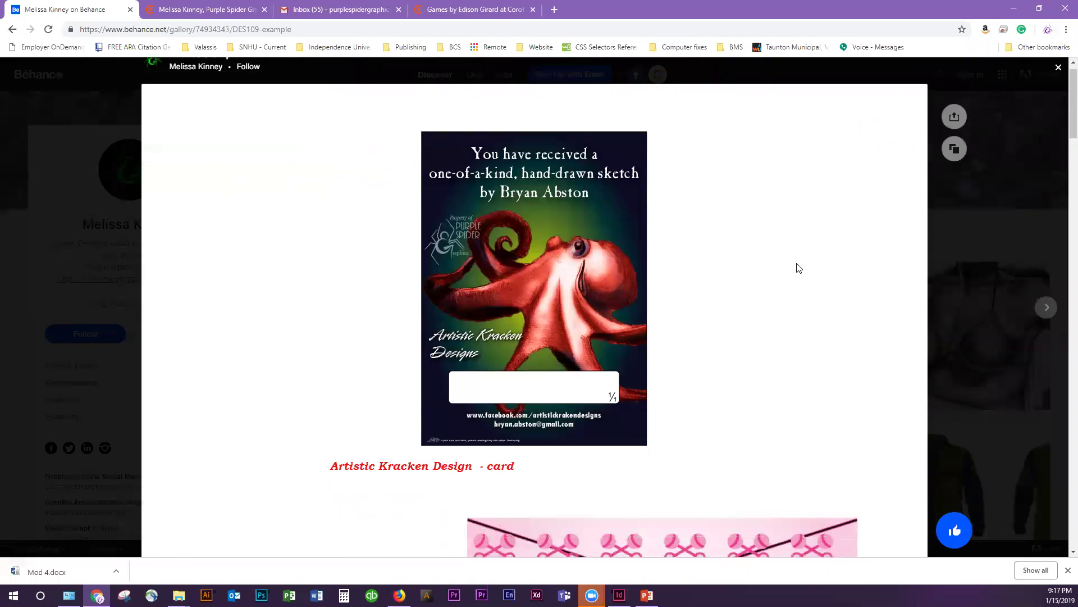
{"action": "scroll", "coordinate": [796, 244], "scroll_direction": "down", "scroll_amount": 20}
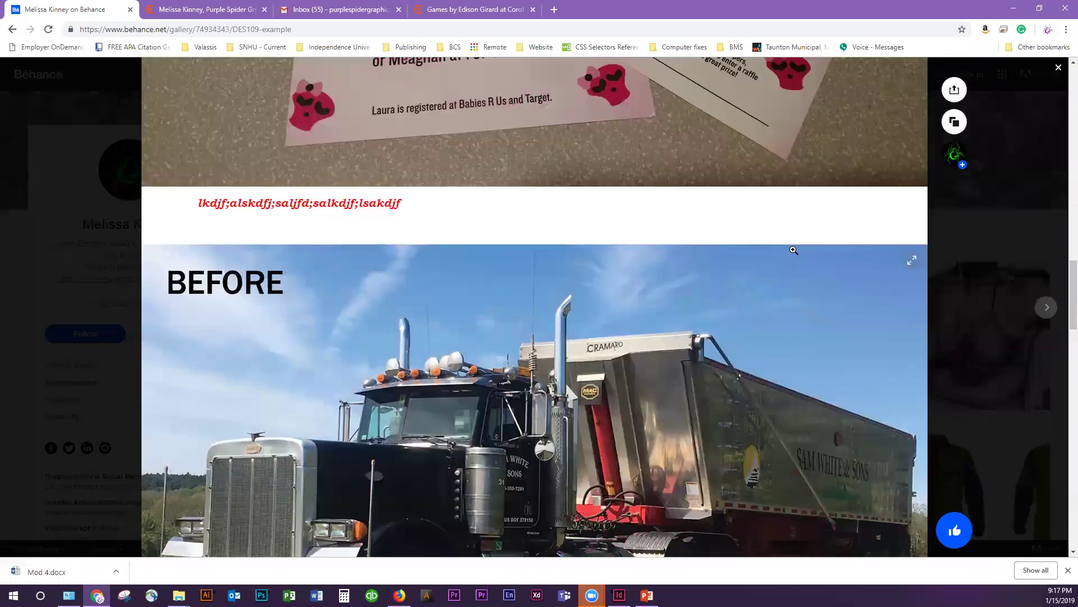
{"action": "scroll", "coordinate": [789, 255], "scroll_direction": "down", "scroll_amount": 15}
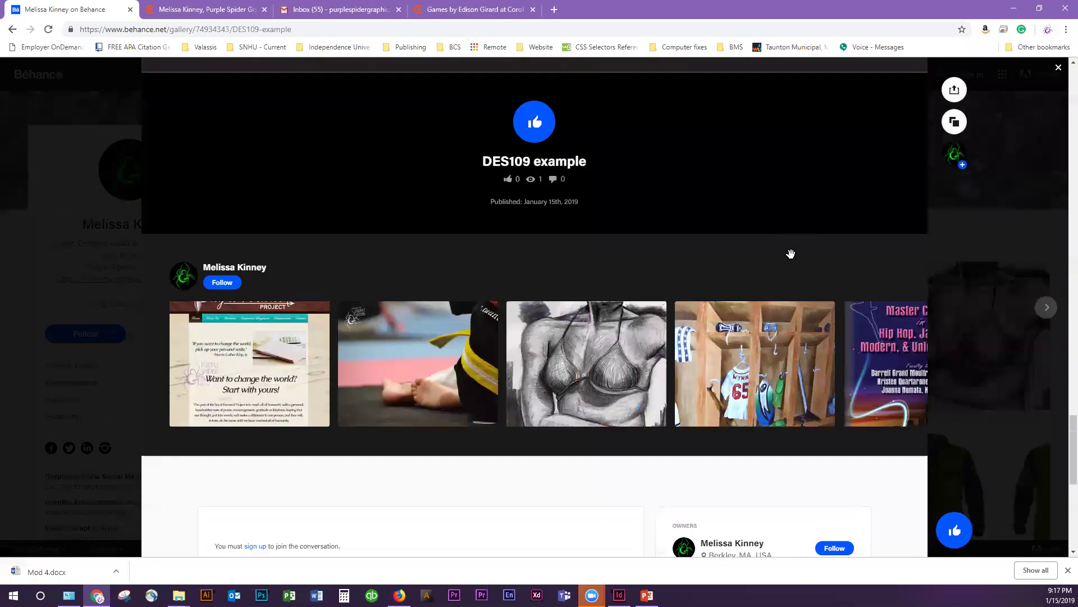
{"action": "scroll", "coordinate": [666, 405], "scroll_direction": "up", "scroll_amount": 2}
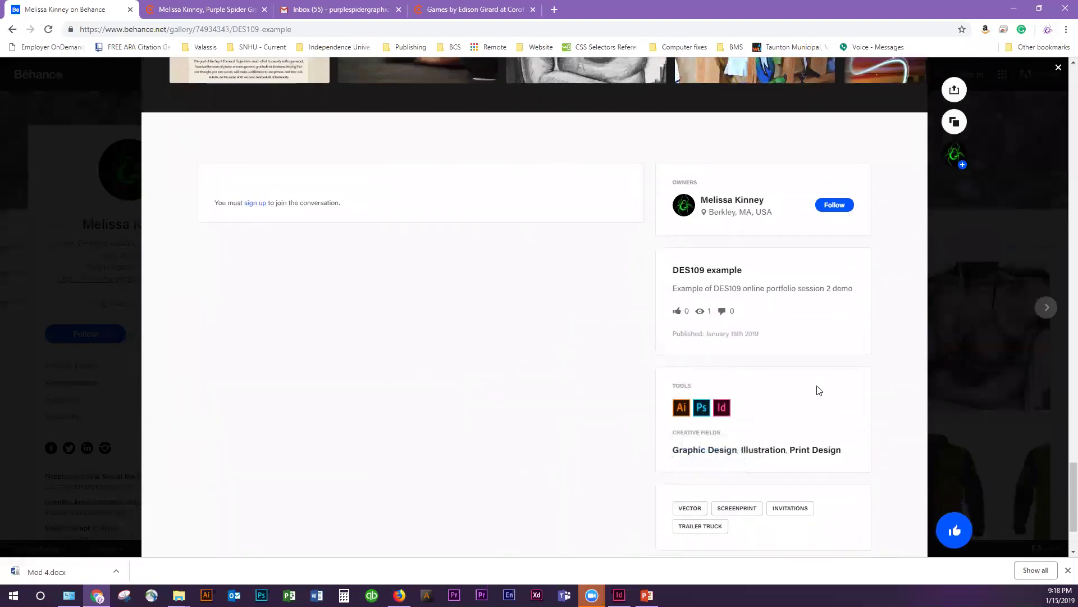
Review the project's title, description, Adobe tools, creative fields and tags
{"action": "left_click_drag", "start_coordinate": [852, 292], "coordinate": [786, 407]}
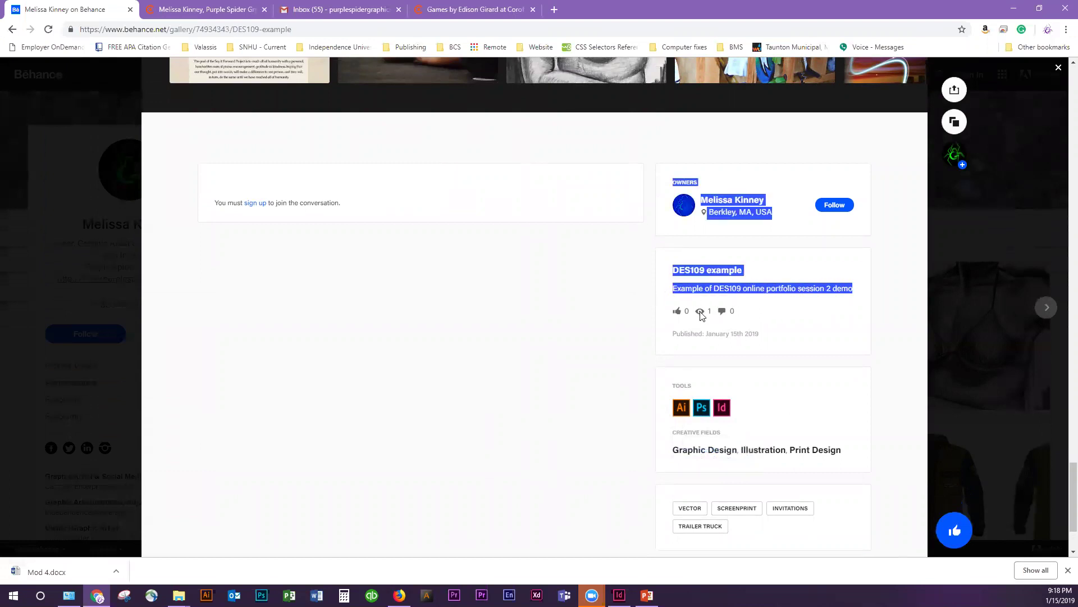
{"action": "mouse_move", "coordinate": [719, 409]}
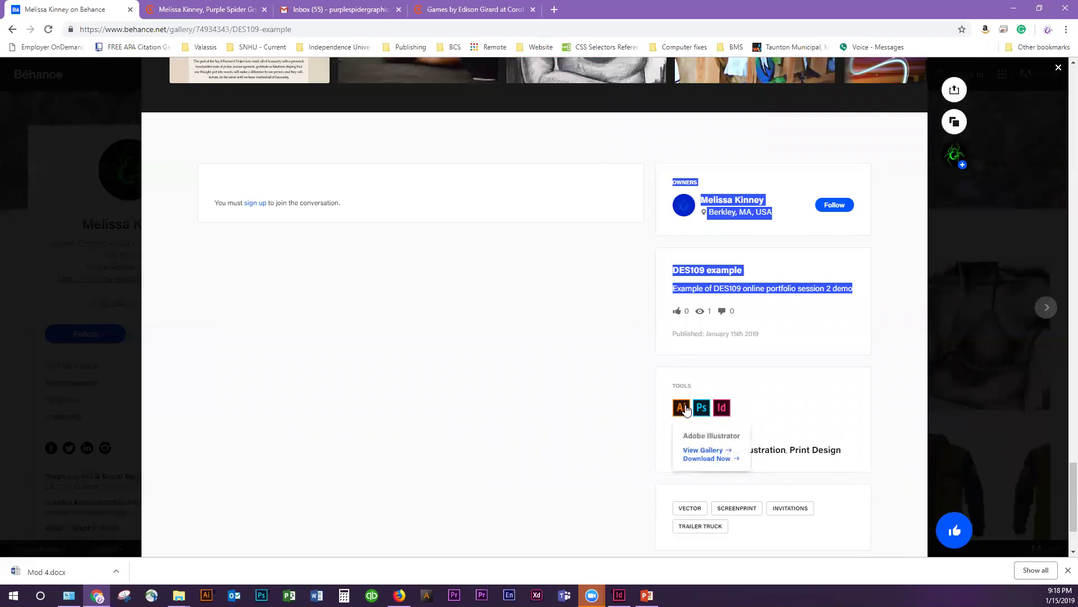
{"action": "left_click", "coordinate": [808, 415]}
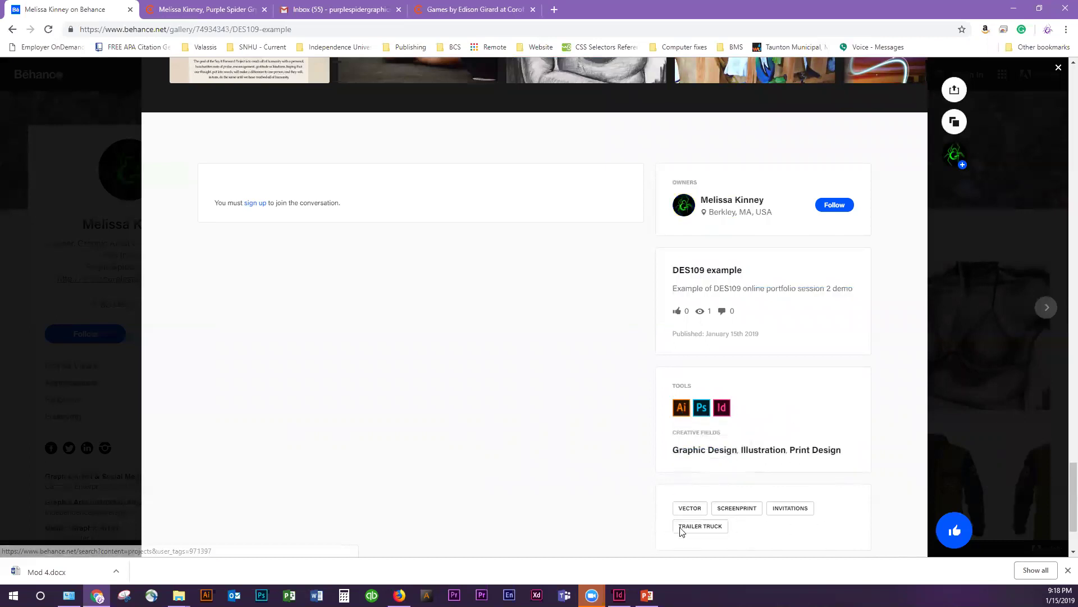
{"action": "scroll", "coordinate": [802, 499], "scroll_direction": "down", "scroll_amount": 2}
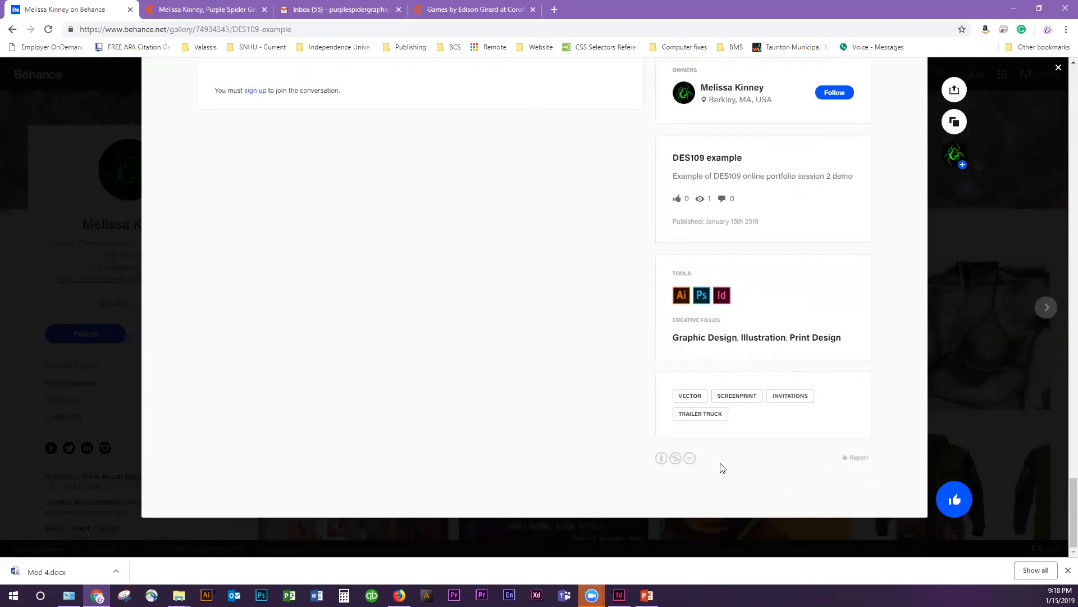
{"action": "scroll", "coordinate": [639, 436], "scroll_direction": "up", "scroll_amount": 6}
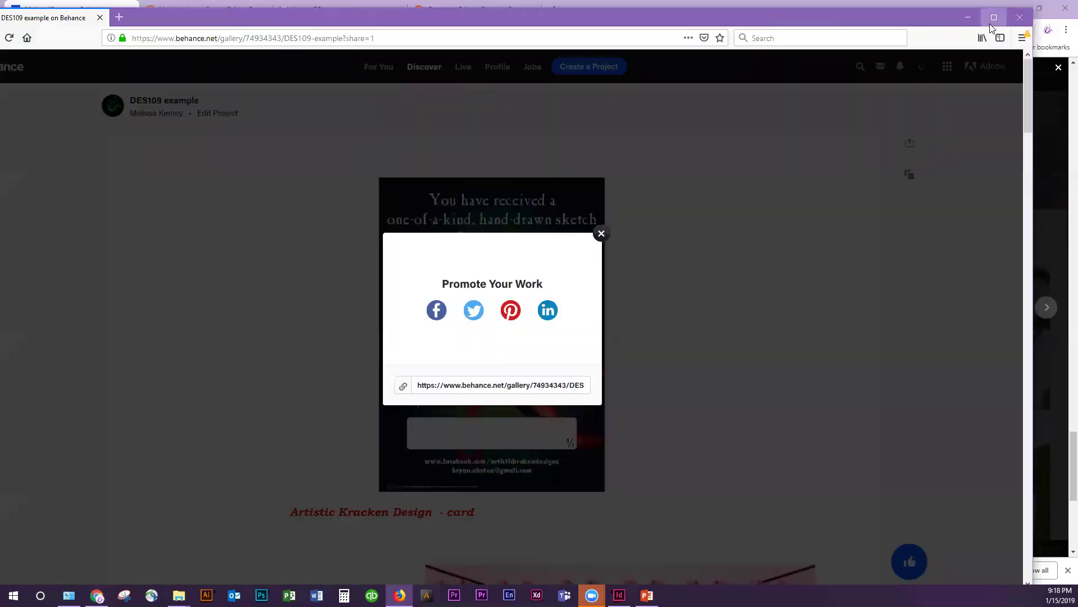
Close Promote Your Work, go to the profile, and choose Edit from DES109 example's gear menu
{"action": "left_click", "coordinate": [643, 226]}
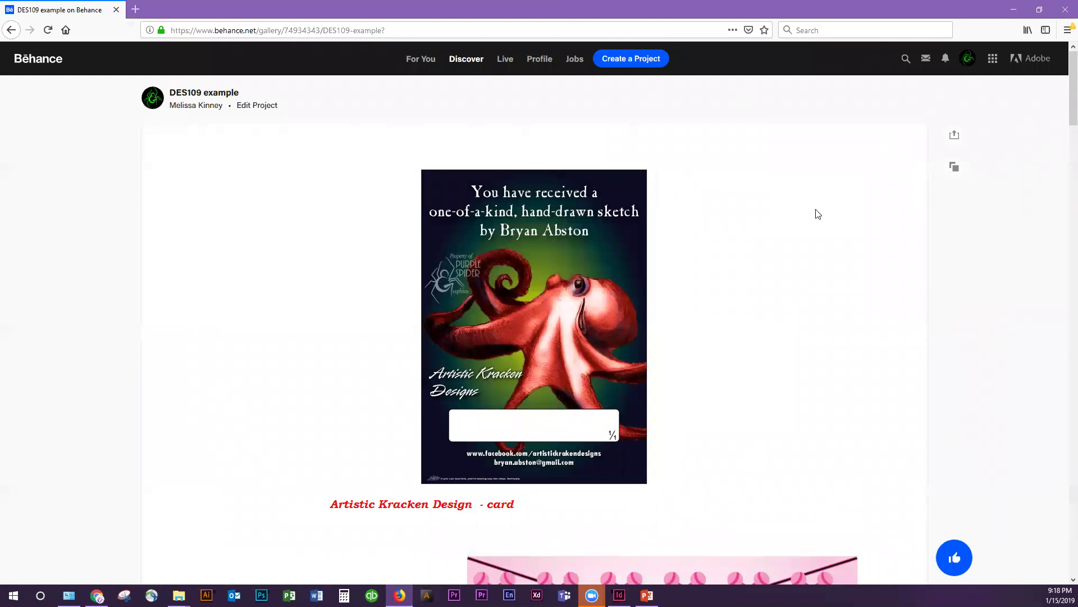
{"action": "left_click", "coordinate": [539, 60]}
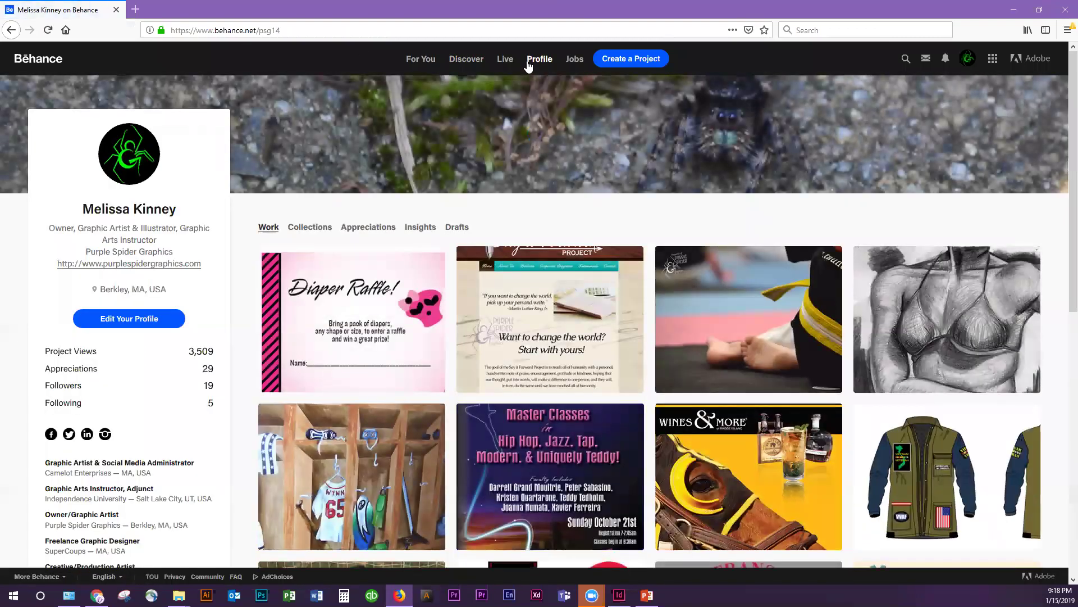
{"action": "left_click", "coordinate": [813, 264]}
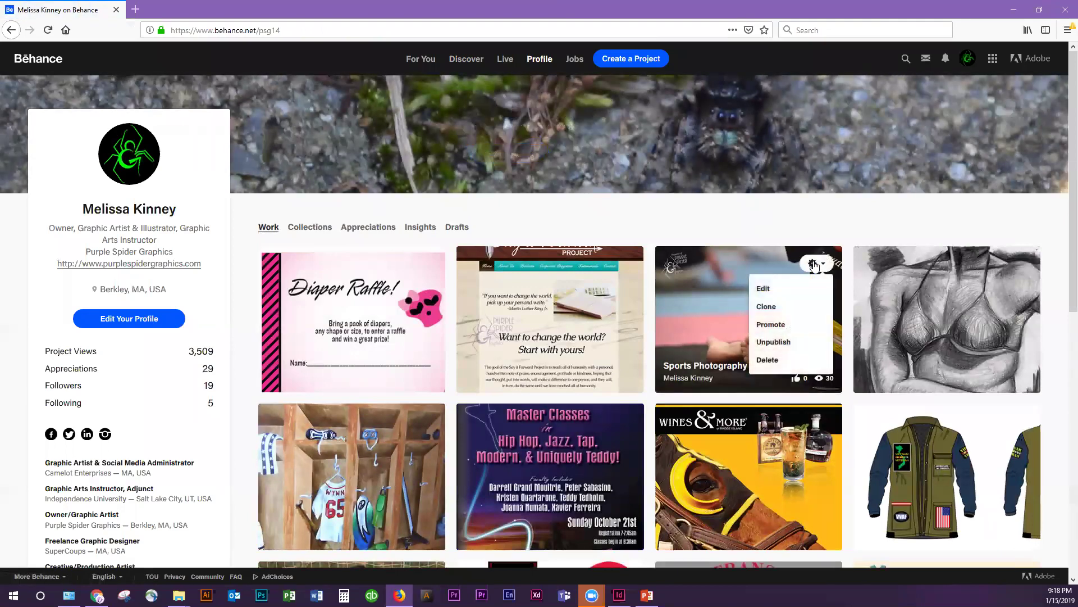
{"action": "scroll", "coordinate": [648, 493], "scroll_direction": "down", "scroll_amount": 5}
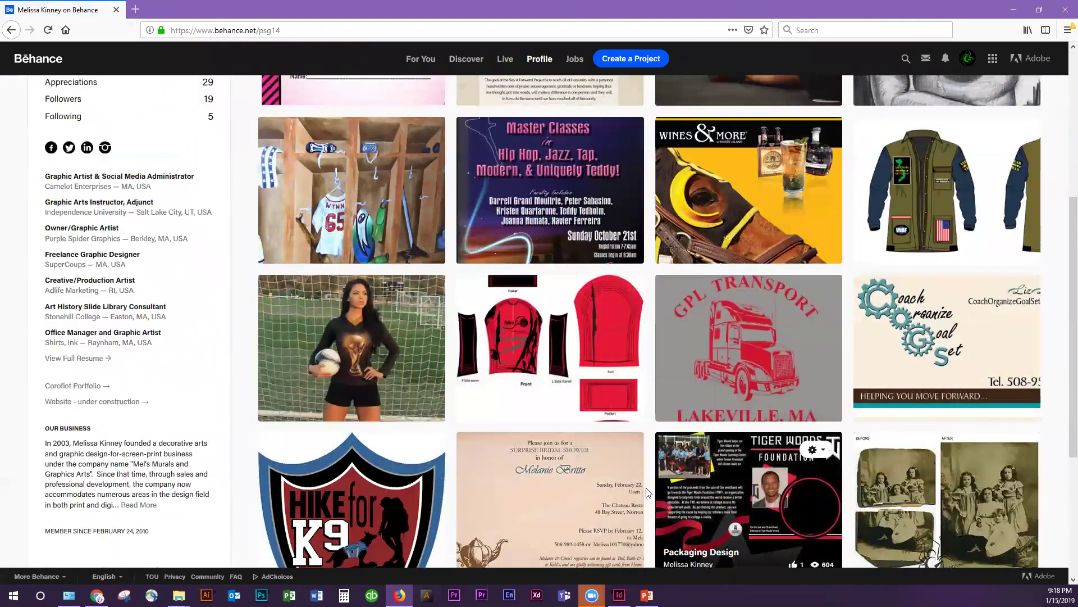
{"action": "scroll", "coordinate": [648, 492], "scroll_direction": "down", "scroll_amount": 4}
{"action": "scroll", "coordinate": [376, 317], "scroll_direction": "up", "scroll_amount": 10}
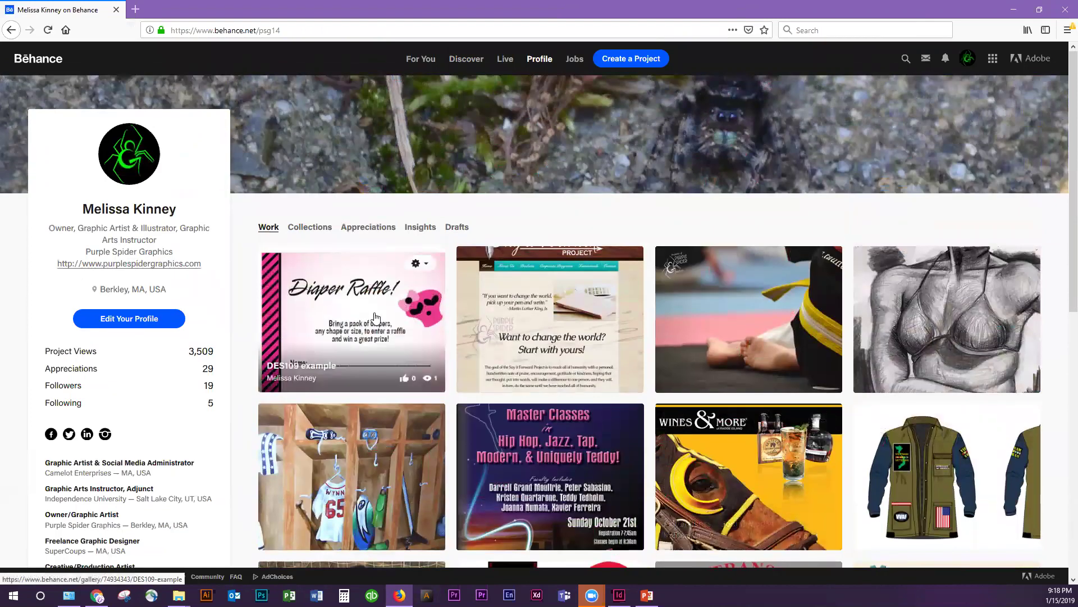
{"action": "left_click", "coordinate": [417, 264]}
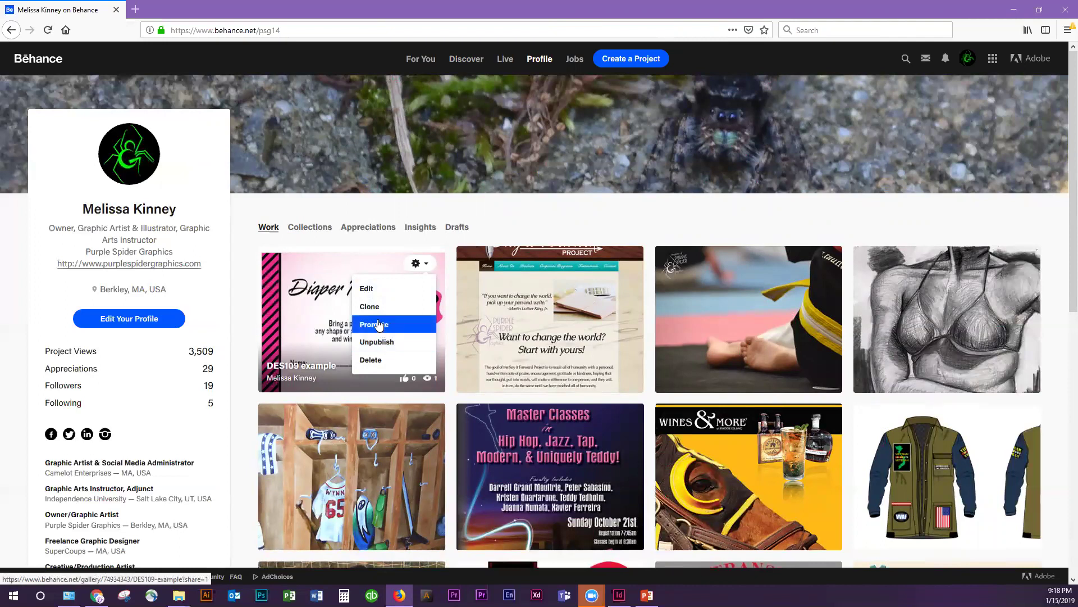
{"action": "left_click", "coordinate": [375, 289]}
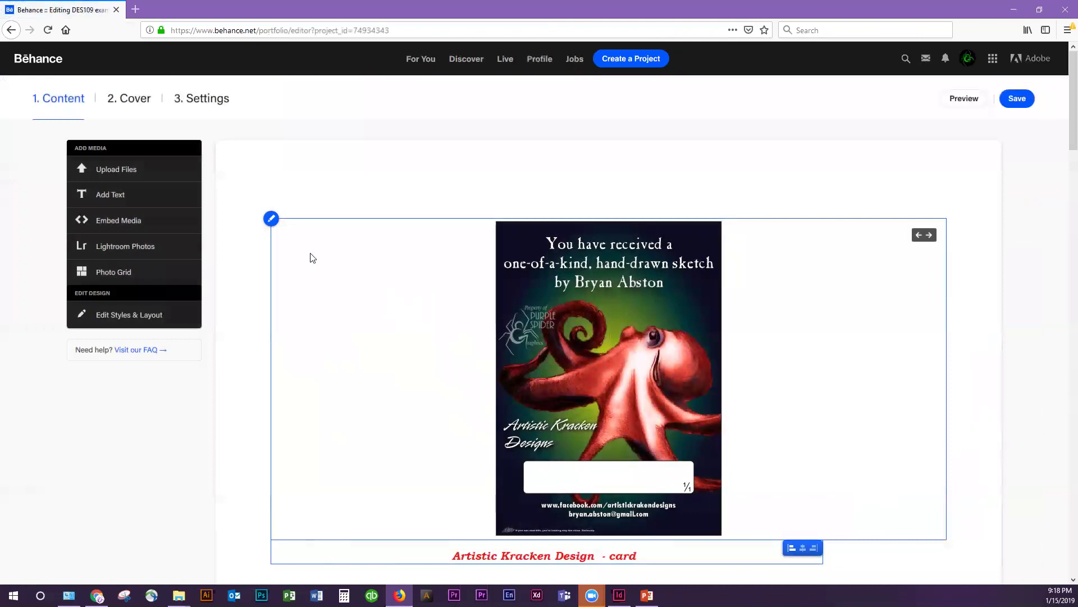
Go back from the DES109 example editor to the profile's Work grid
{"action": "key", "text": "alt+Left"}
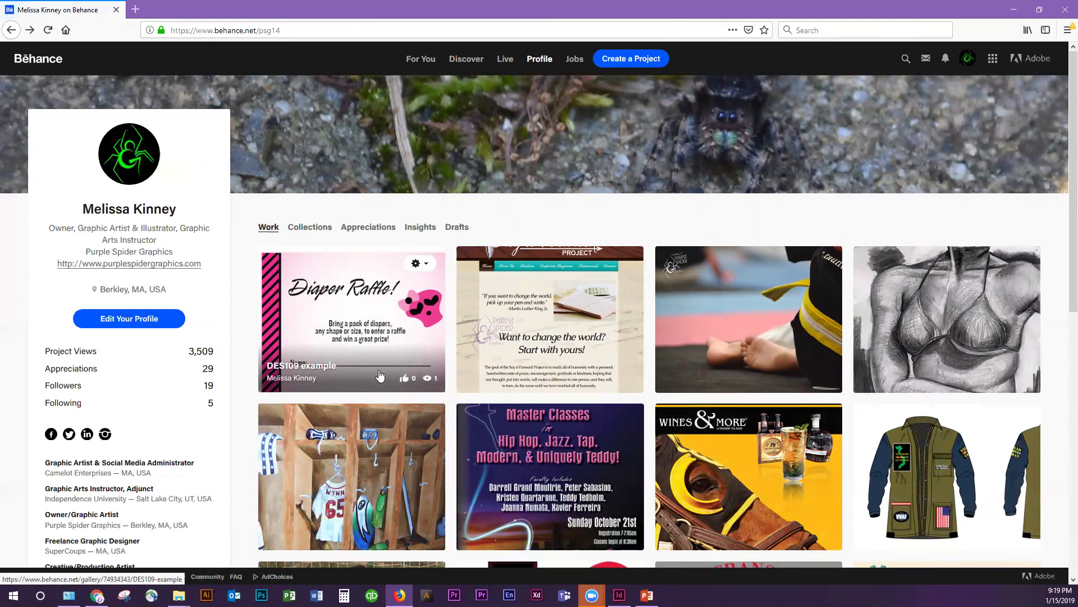
{"action": "left_click", "coordinate": [420, 264]}
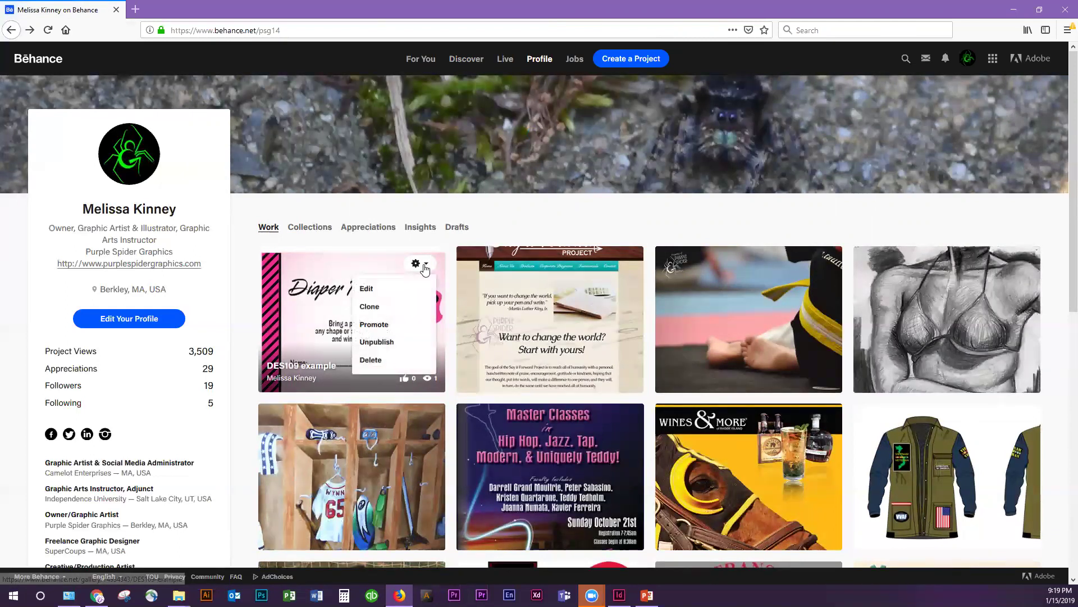
Unpublish DES109 example and confirm its removal from the Work grid
{"action": "left_click", "coordinate": [384, 344]}
{"action": "left_click", "coordinate": [428, 351]}
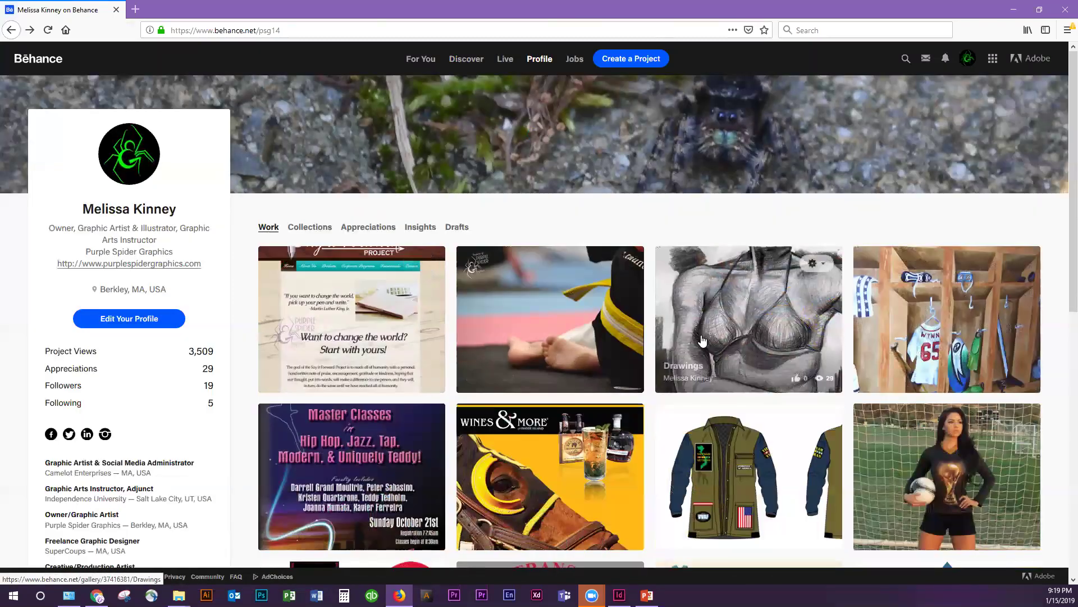
{"action": "scroll", "coordinate": [720, 317], "scroll_direction": "down", "scroll_amount": 5}
{"action": "scroll", "coordinate": [721, 318], "scroll_direction": "down", "scroll_amount": 5}
{"action": "scroll", "coordinate": [720, 318], "scroll_direction": "up", "scroll_amount": 10}
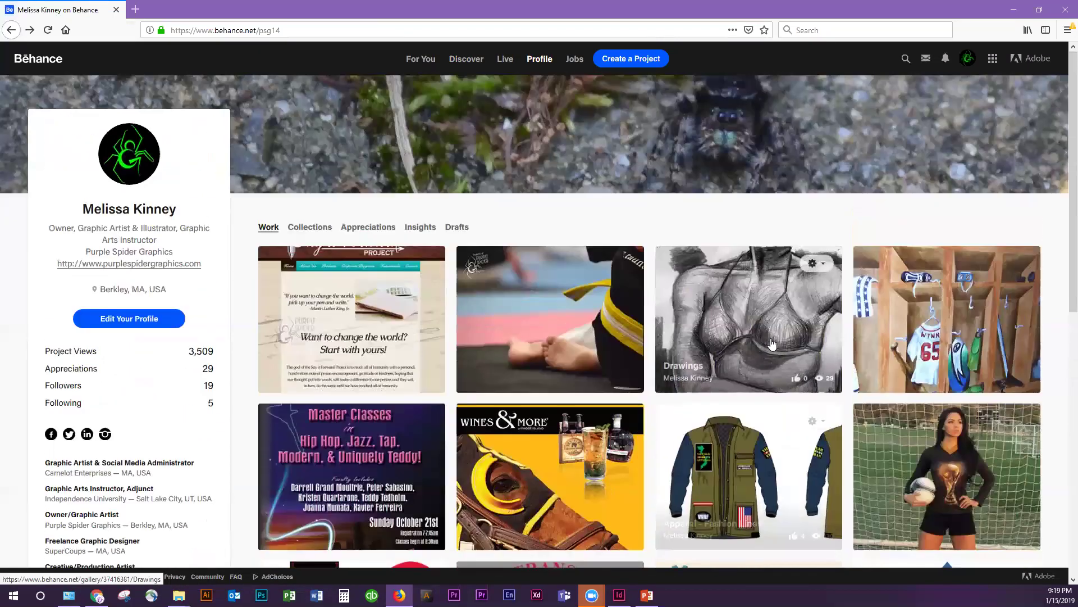
Check the public profile in the other browser to confirm DES109 example is gone
{"action": "left_click", "coordinate": [1013, 9]}
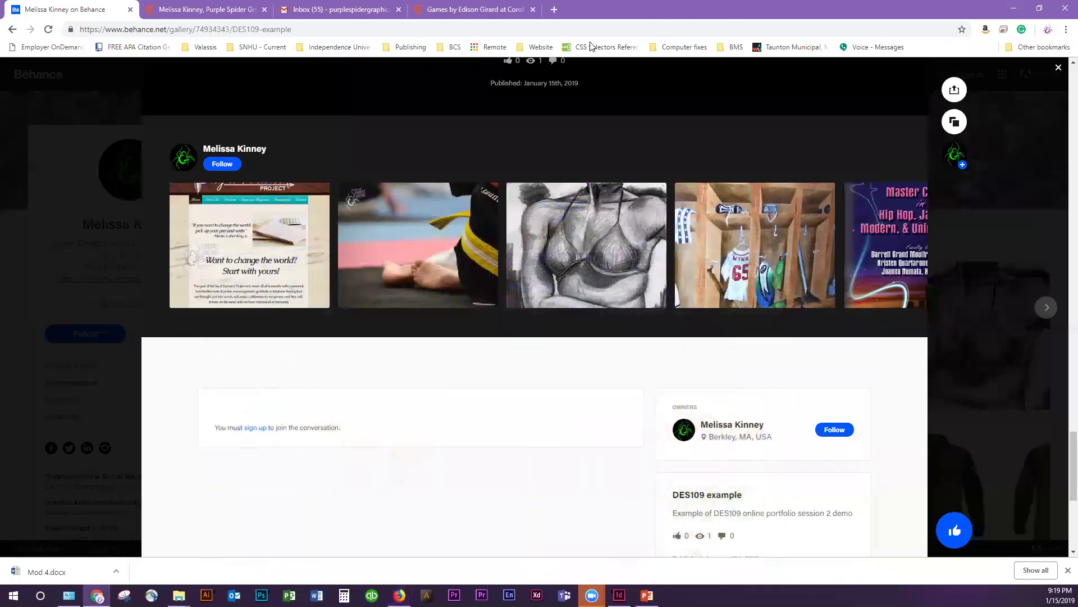
{"action": "left_click", "coordinate": [1056, 69]}
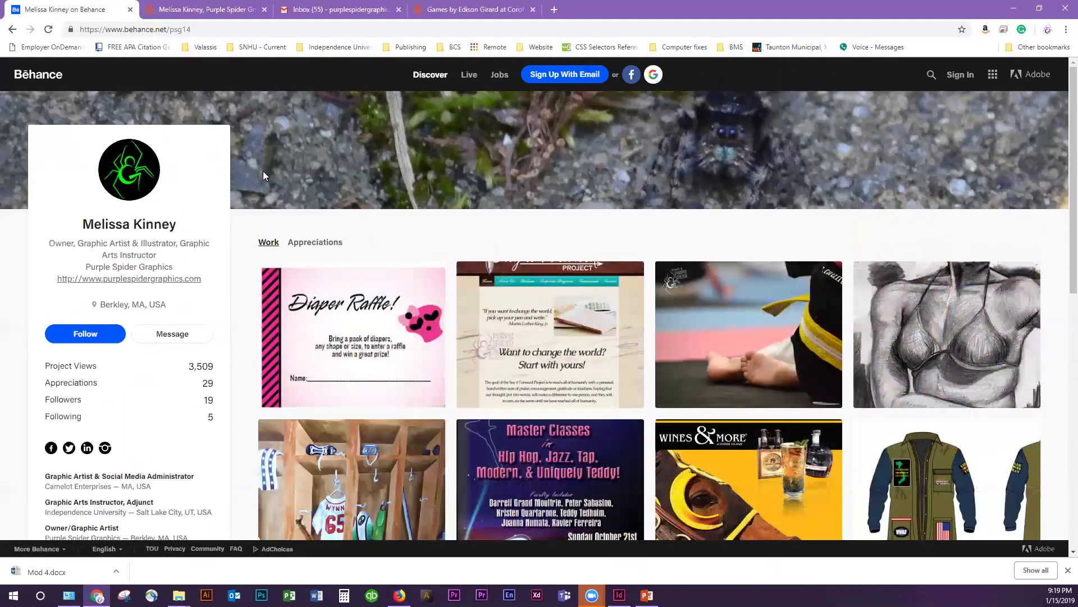
{"action": "scroll", "coordinate": [320, 267], "scroll_direction": "down", "scroll_amount": 3}
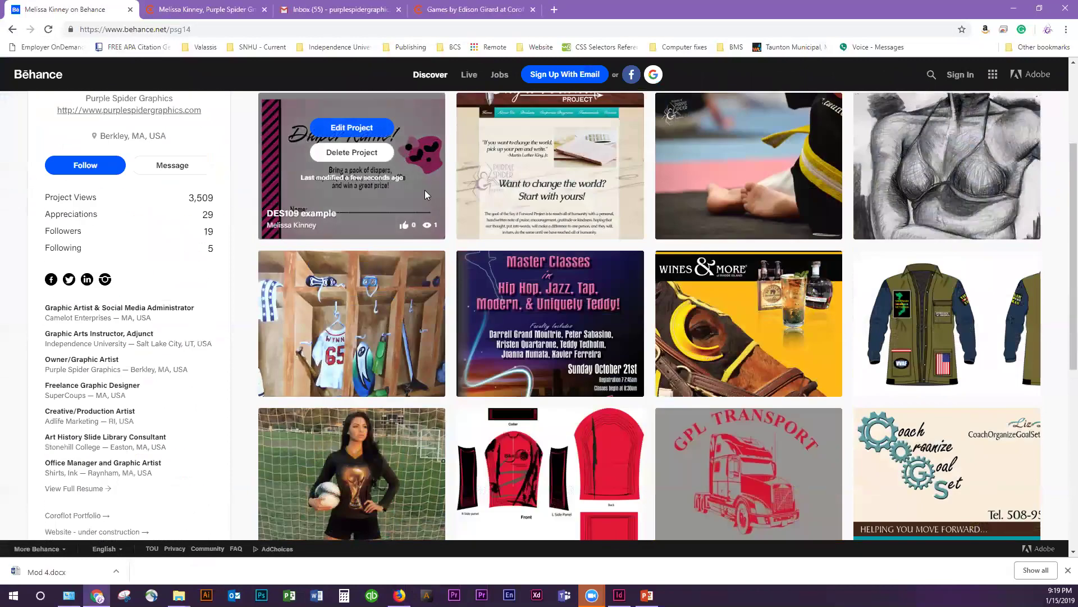
{"action": "scroll", "coordinate": [373, 179], "scroll_direction": "up", "scroll_amount": 3}
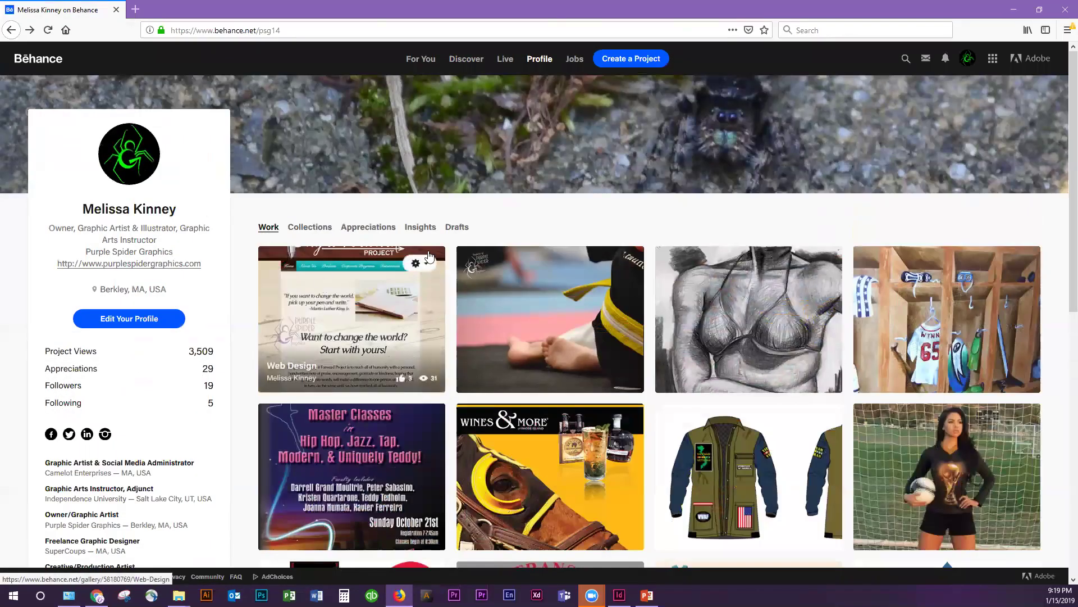
Open an empty Create a Project editor, then go to the featured-projects search page
{"action": "scroll", "coordinate": [392, 259], "scroll_direction": "down", "scroll_amount": 10}
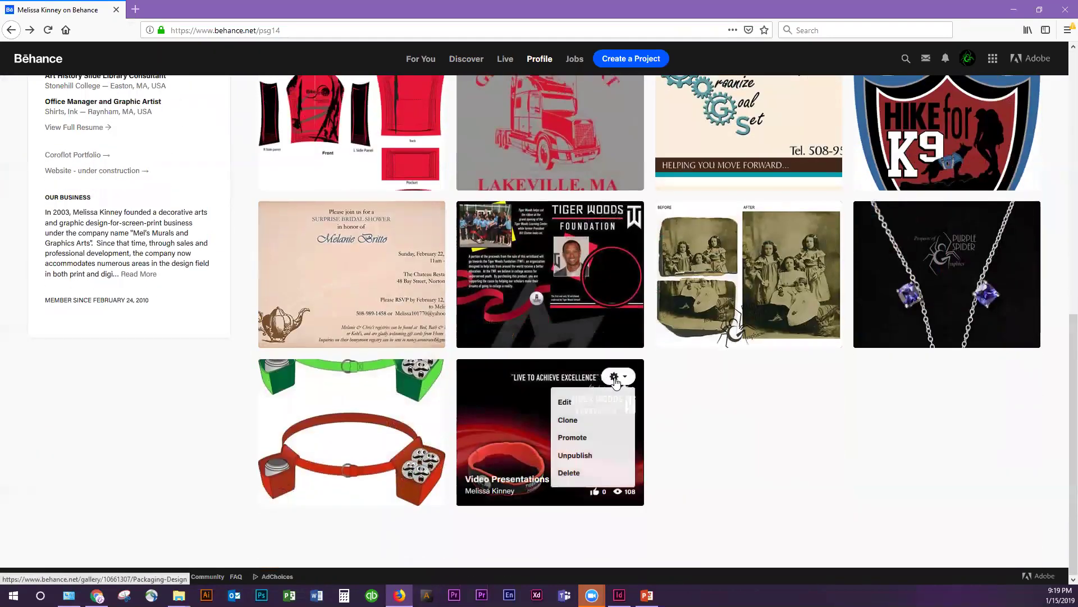
{"action": "scroll", "coordinate": [618, 385], "scroll_direction": "up", "scroll_amount": 5}
{"action": "scroll", "coordinate": [618, 385], "scroll_direction": "up", "scroll_amount": 5}
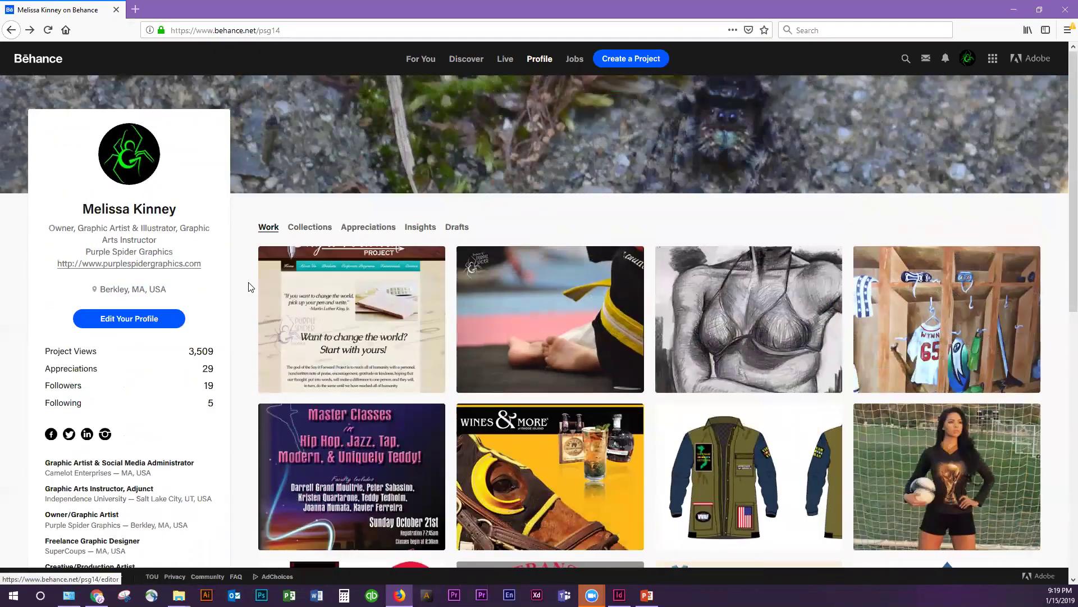
{"action": "left_click", "coordinate": [626, 63]}
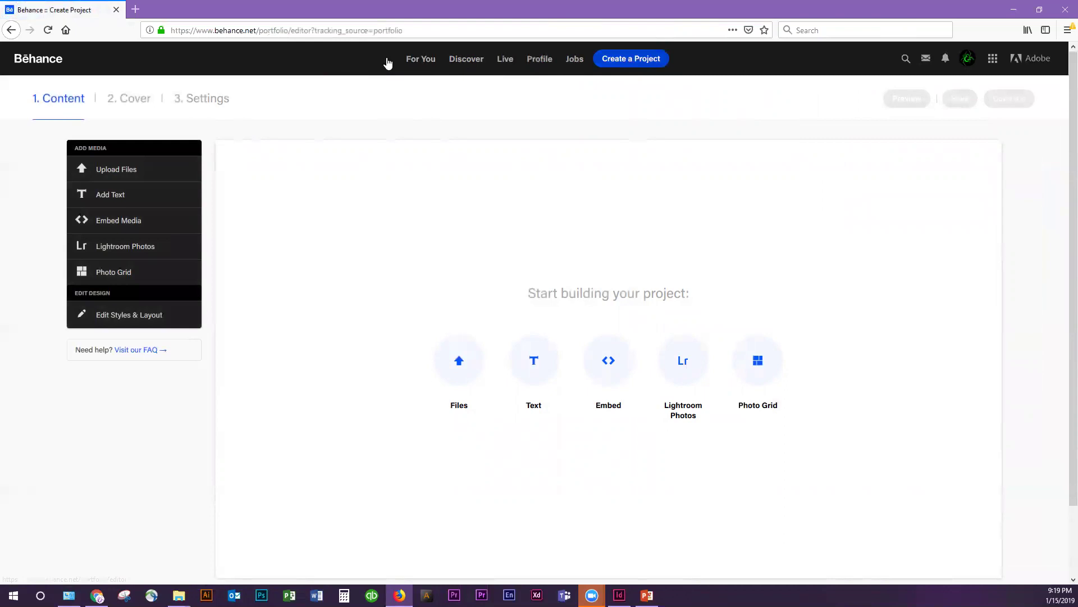
{"action": "scroll", "coordinate": [587, 168], "scroll_direction": "down", "scroll_amount": 2}
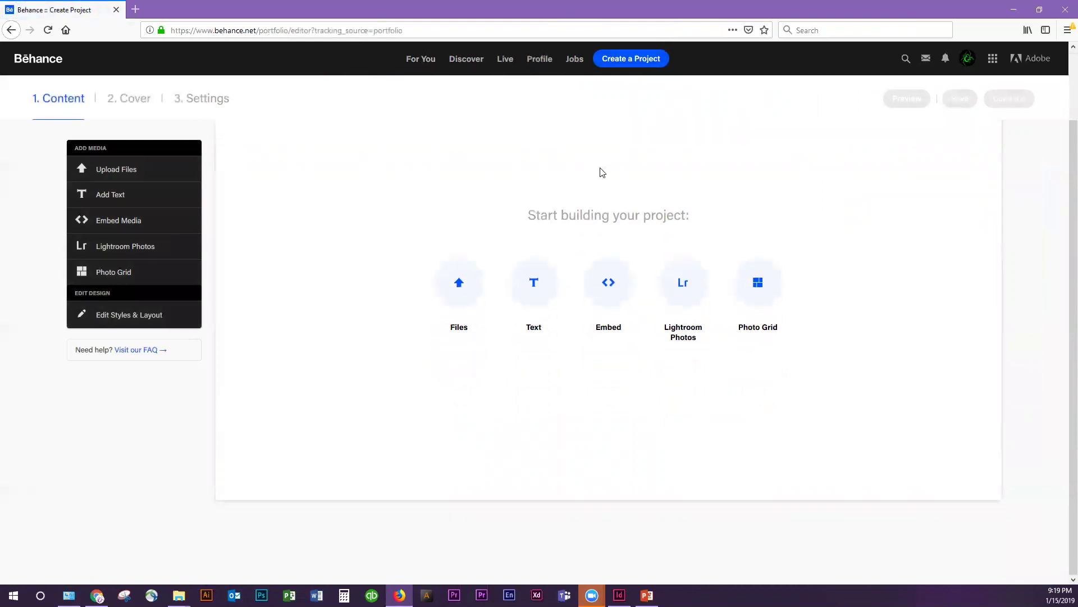
{"action": "scroll", "coordinate": [764, 371], "scroll_direction": "up", "scroll_amount": 2}
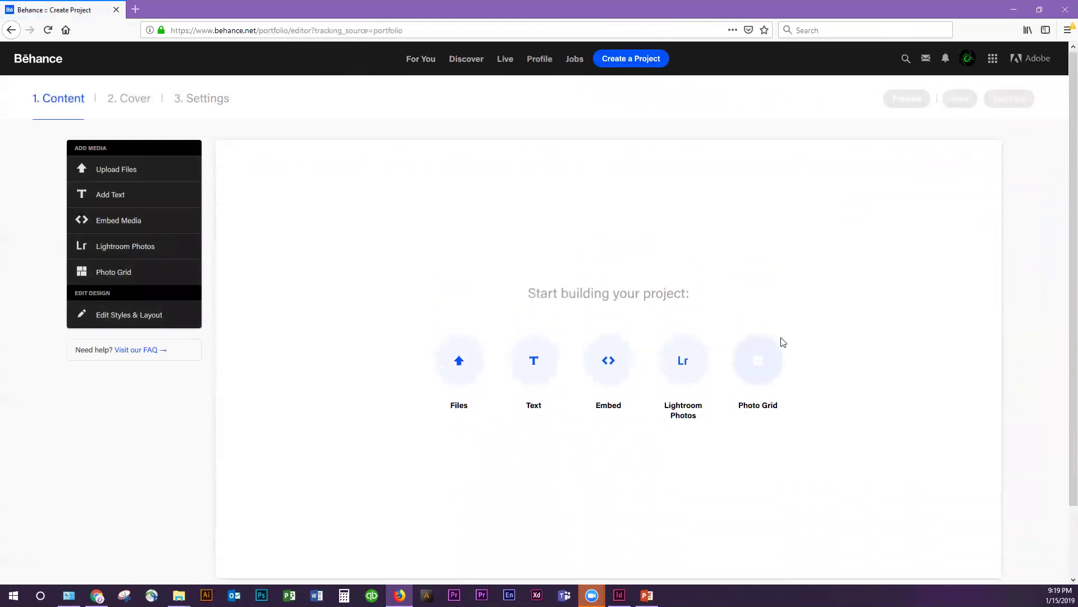
{"action": "left_click", "coordinate": [906, 59]}
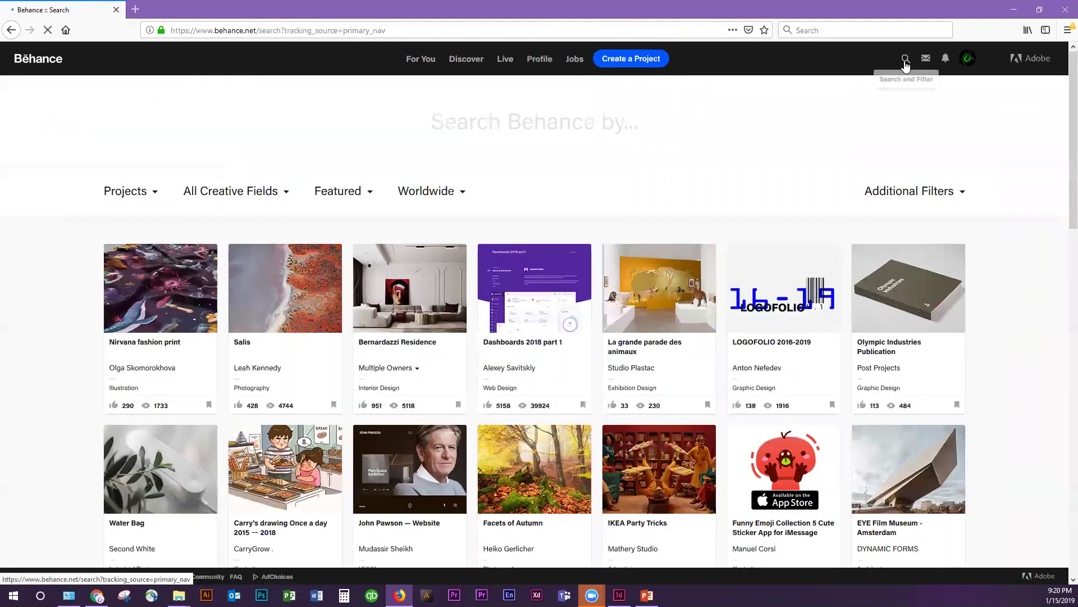
Search Behance for 'drafts', then clear the search and return to the profile page
{"action": "type", "text": "draf"}
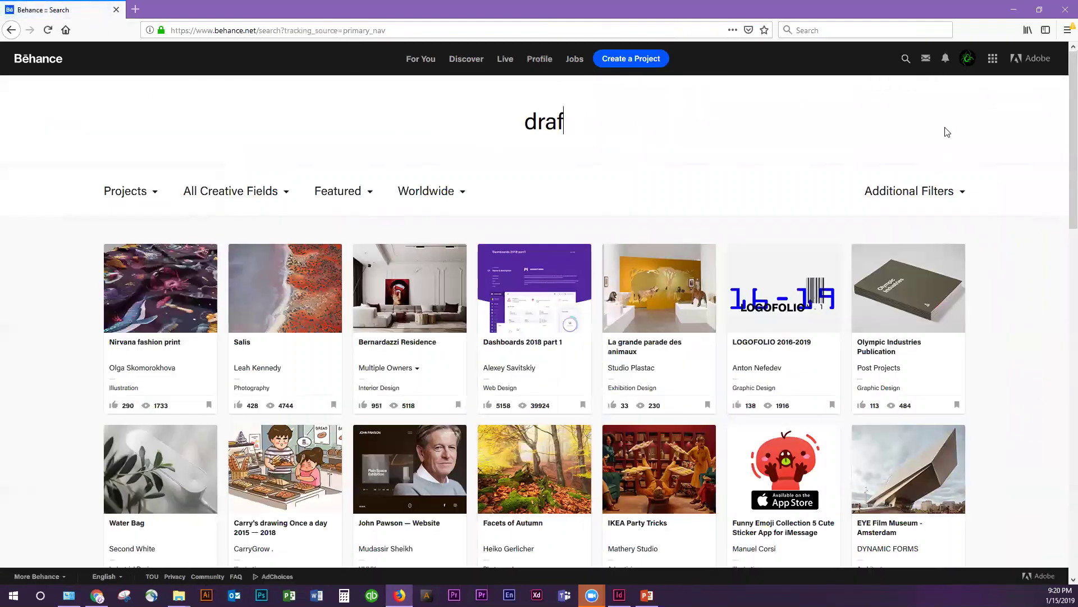
{"action": "type", "text": "ts"}
{"action": "key", "text": "Return"}
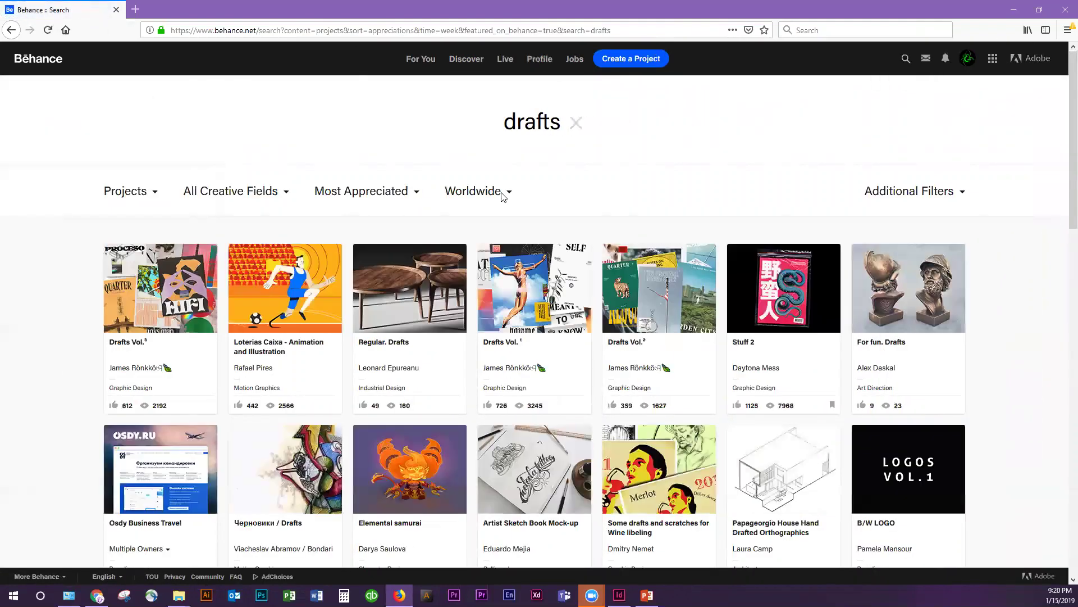
{"action": "left_click", "coordinate": [576, 122]}
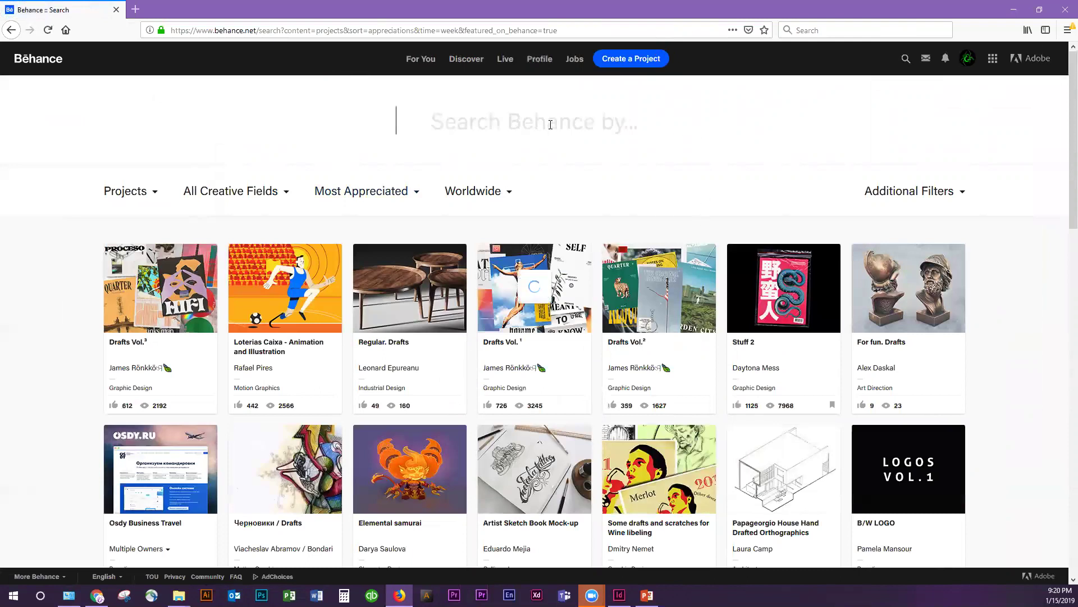
{"action": "left_click", "coordinate": [540, 59]}
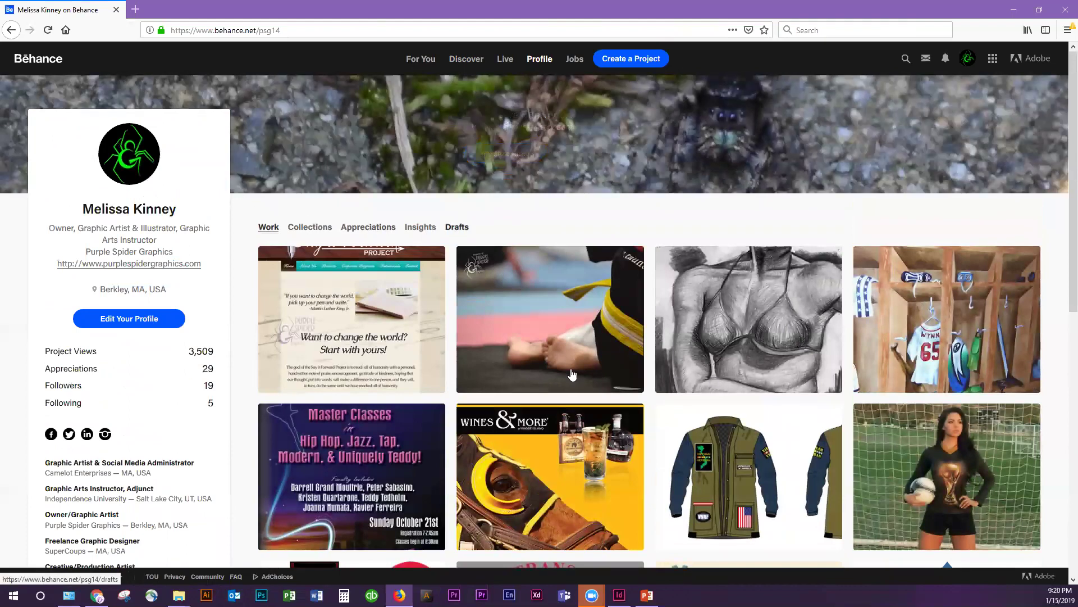
Look through the profile's Collections and Appreciations tabs
{"action": "scroll", "coordinate": [529, 168], "scroll_direction": "down", "scroll_amount": 2}
{"action": "scroll", "coordinate": [529, 167], "scroll_direction": "up", "scroll_amount": 2}
{"action": "left_click", "coordinate": [309, 228]}
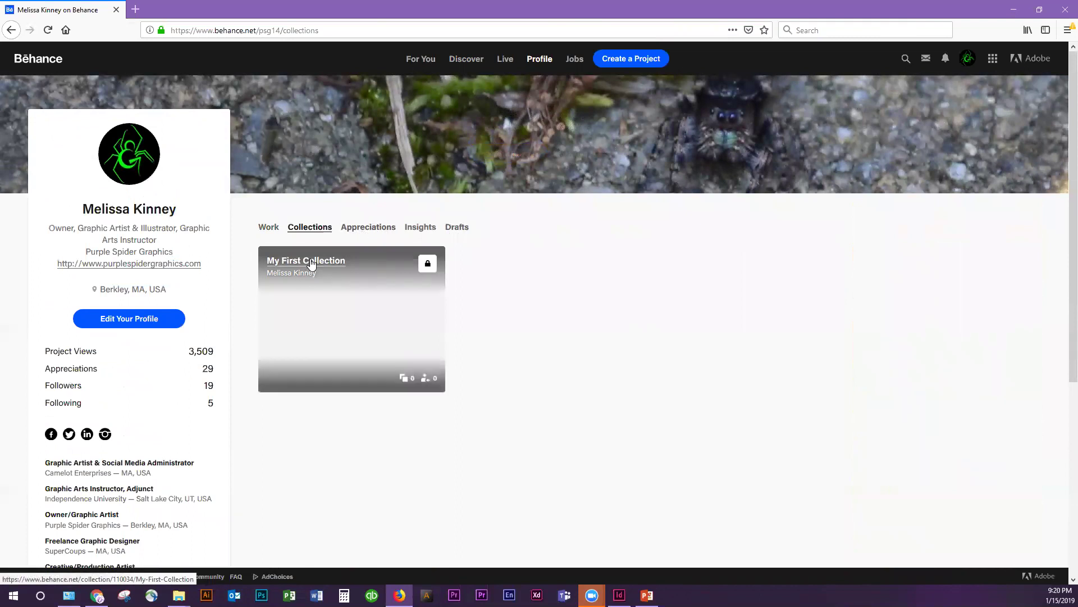
{"action": "mouse_move", "coordinate": [425, 268]}
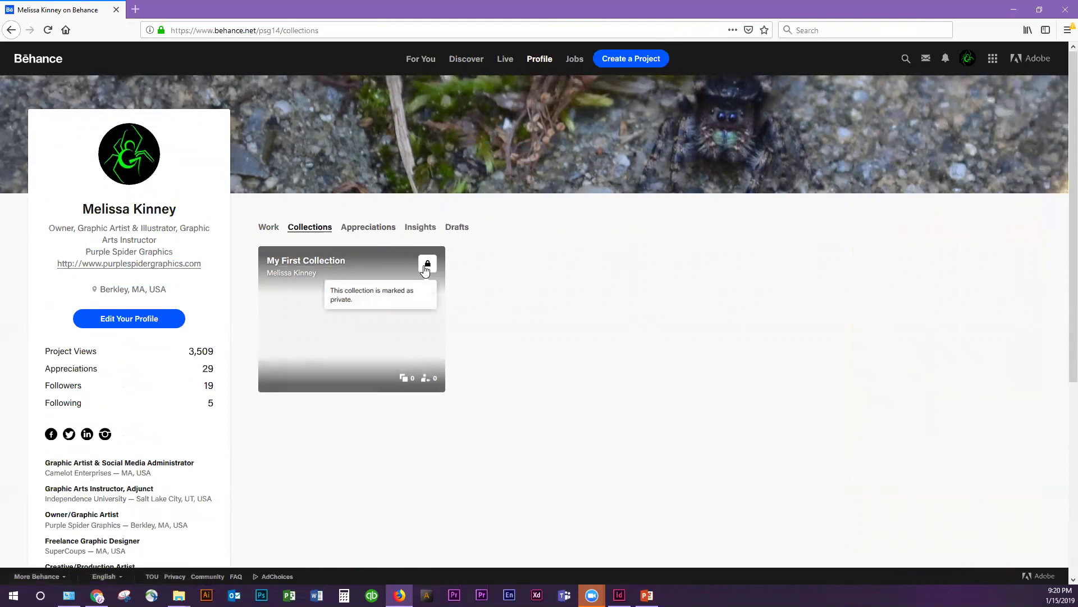
{"action": "left_click", "coordinate": [362, 232]}
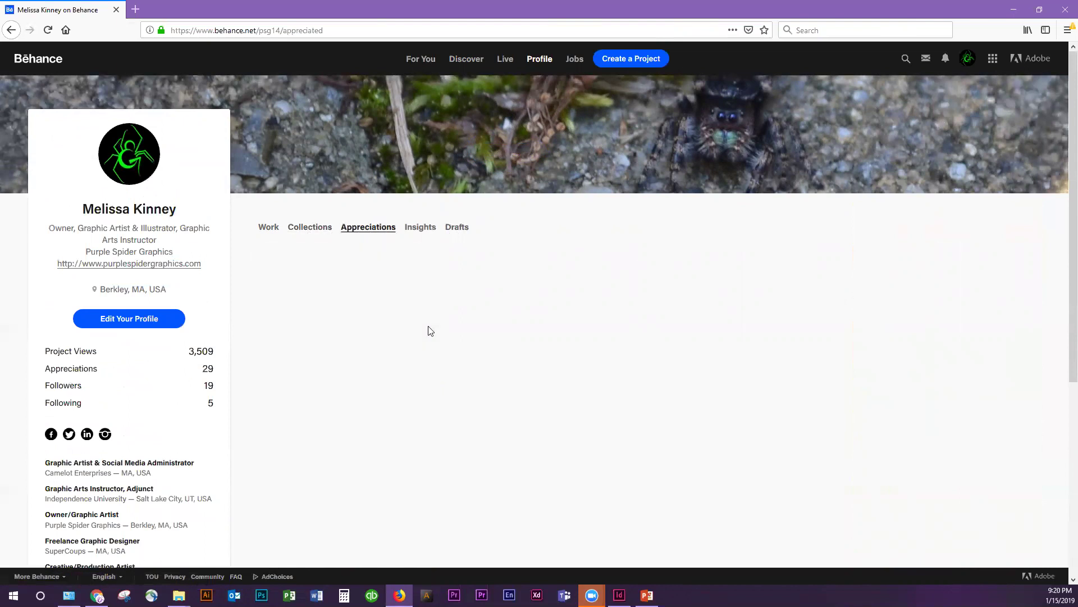
Check the Insights statistics, then open Drafts showing the DES109 example (Diaper Raffle) draft
{"action": "left_click", "coordinate": [420, 227]}
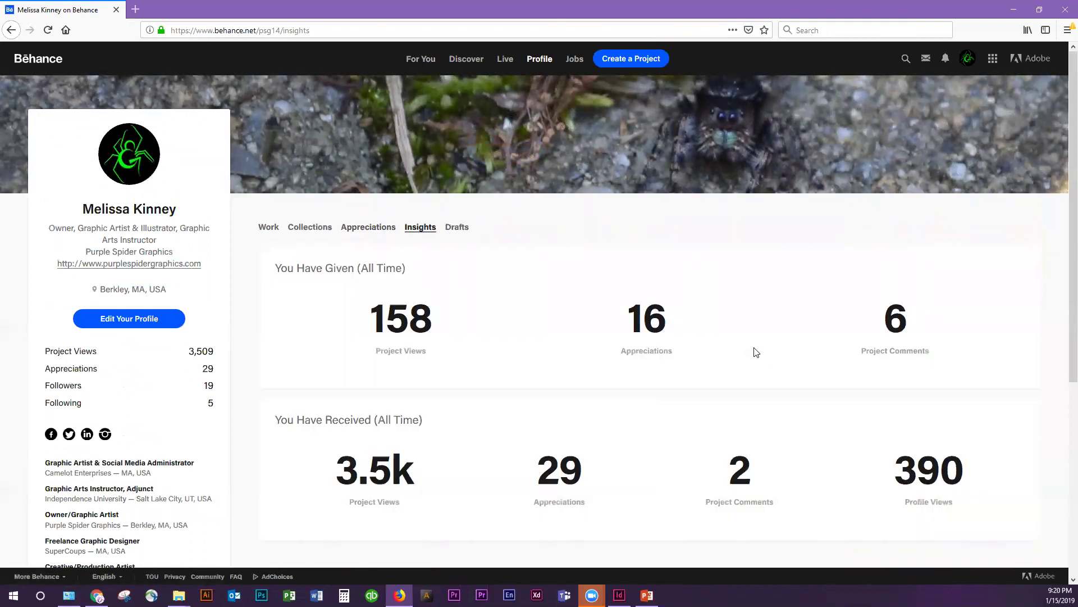
{"action": "scroll", "coordinate": [757, 351], "scroll_direction": "down", "scroll_amount": 4}
{"action": "scroll", "coordinate": [755, 352], "scroll_direction": "up", "scroll_amount": 3}
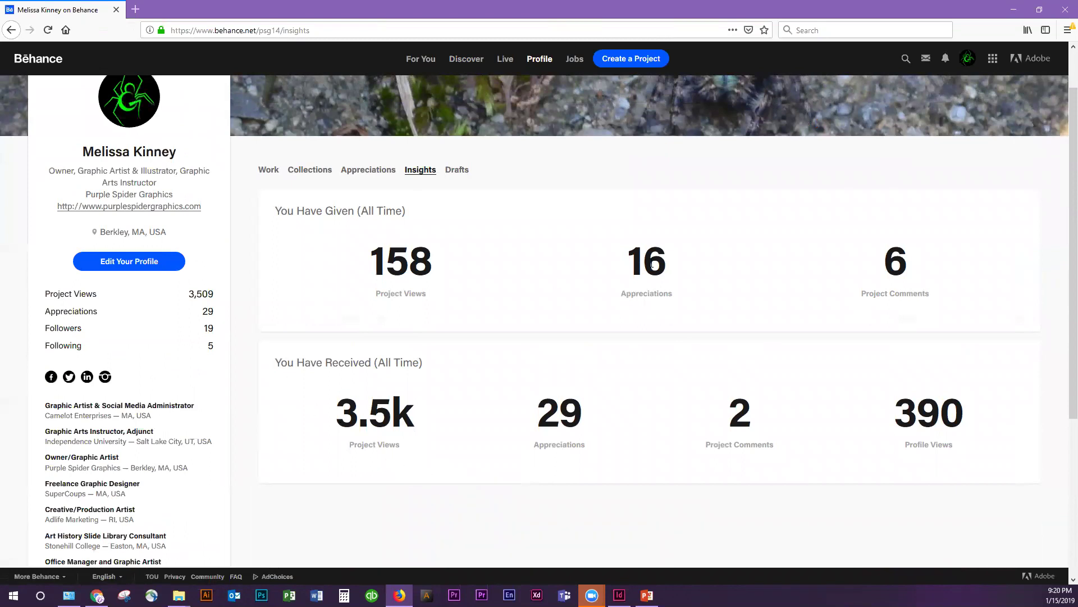
{"action": "left_click", "coordinate": [454, 174]}
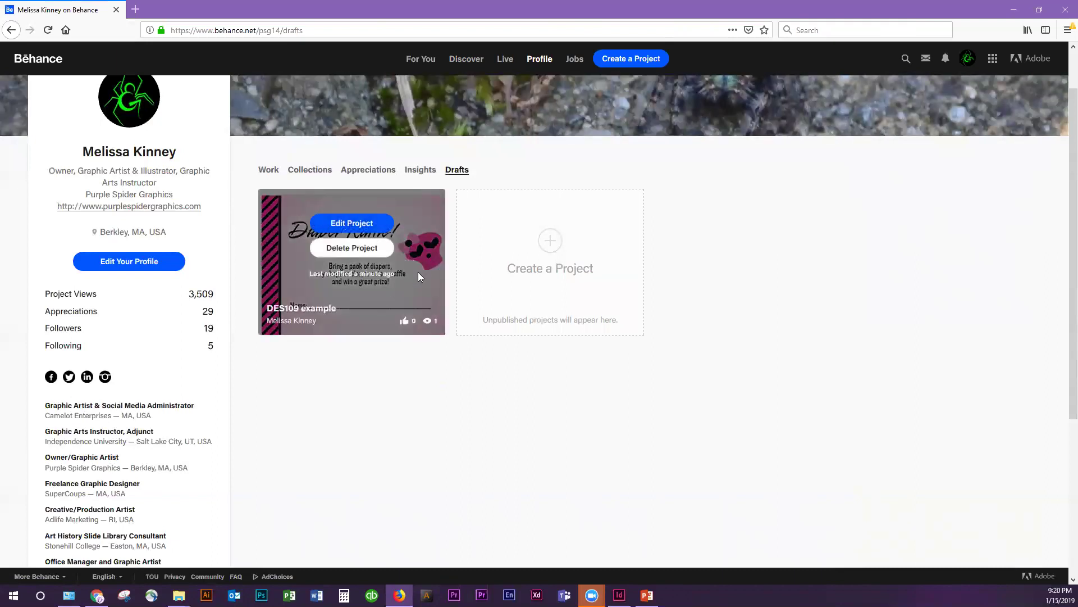
{"action": "scroll", "coordinate": [361, 424], "scroll_direction": "up", "scroll_amount": 2}
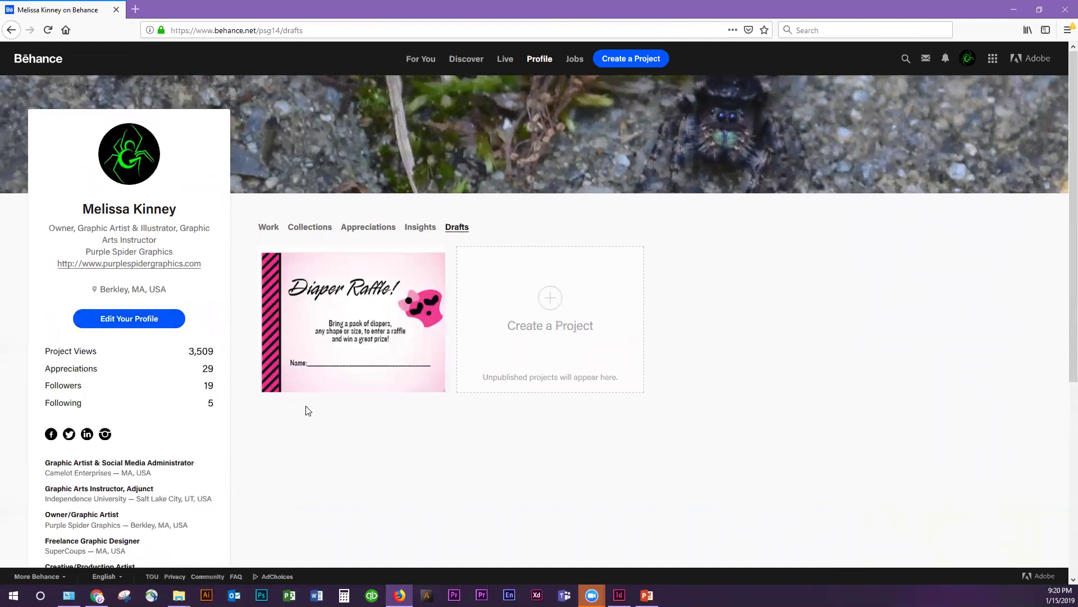
Start replacing the profile picture in the profile editor, cancel it, and go back to Drafts
{"action": "left_click", "coordinate": [129, 318]}
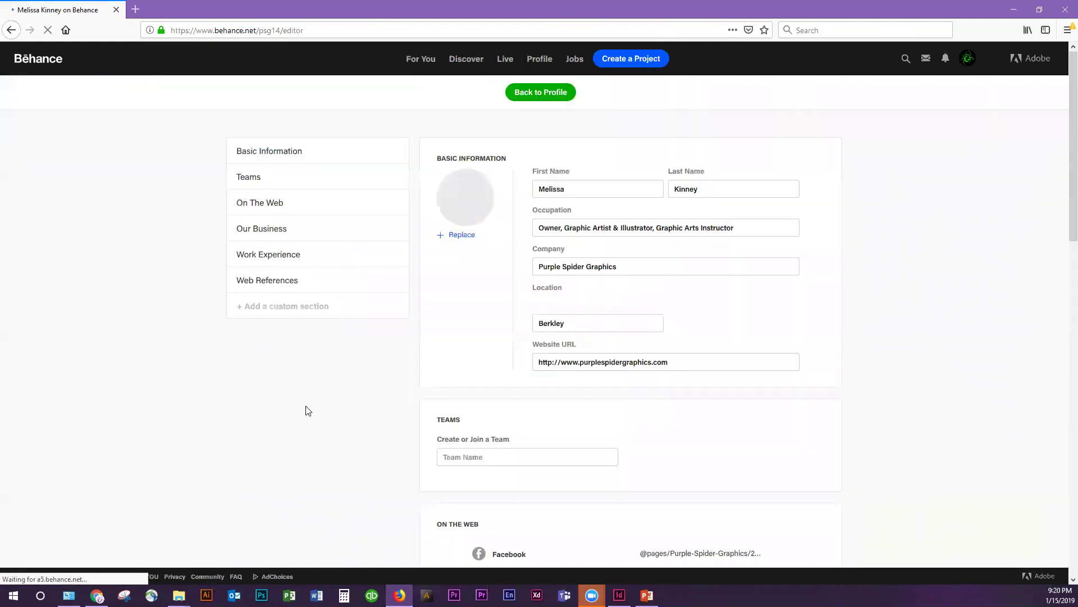
{"action": "left_click", "coordinate": [470, 220]}
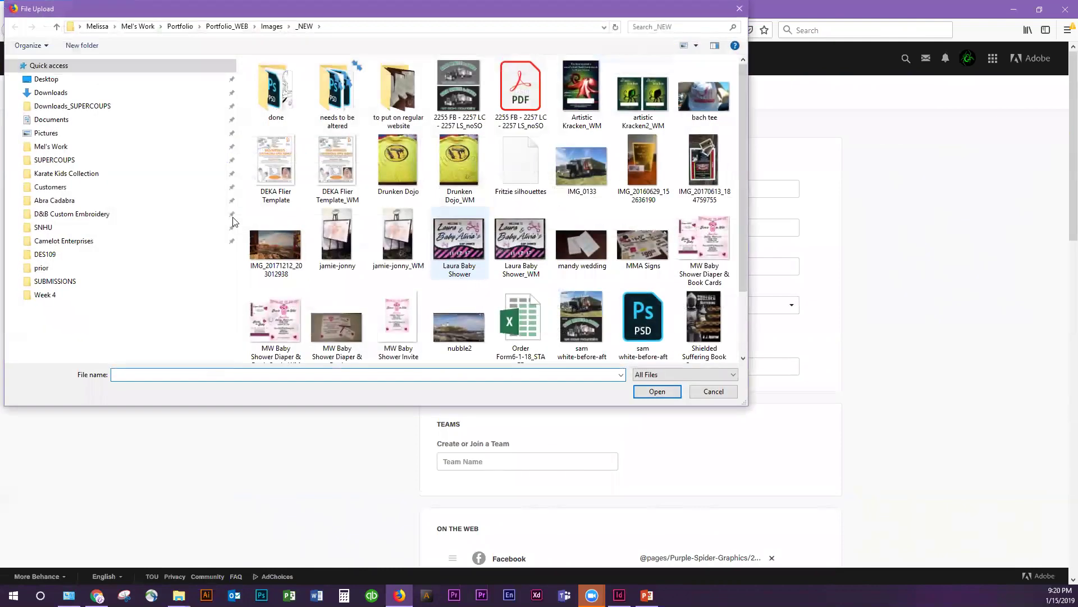
{"action": "scroll", "coordinate": [235, 222], "scroll_direction": "down", "scroll_amount": 5}
{"action": "left_click", "coordinate": [708, 393]}
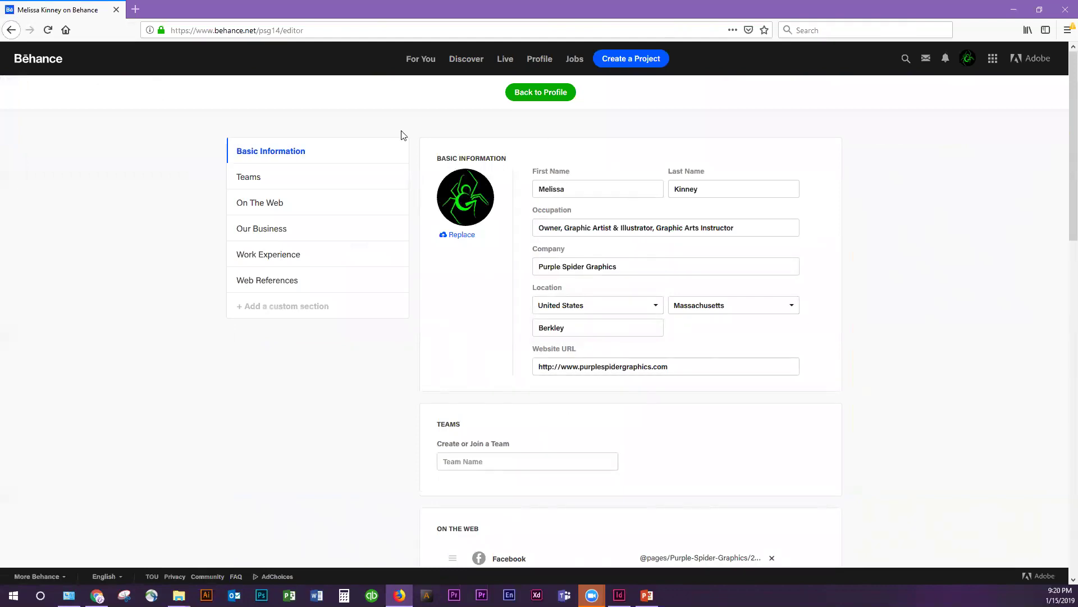
{"action": "key", "text": "alt+Left"}
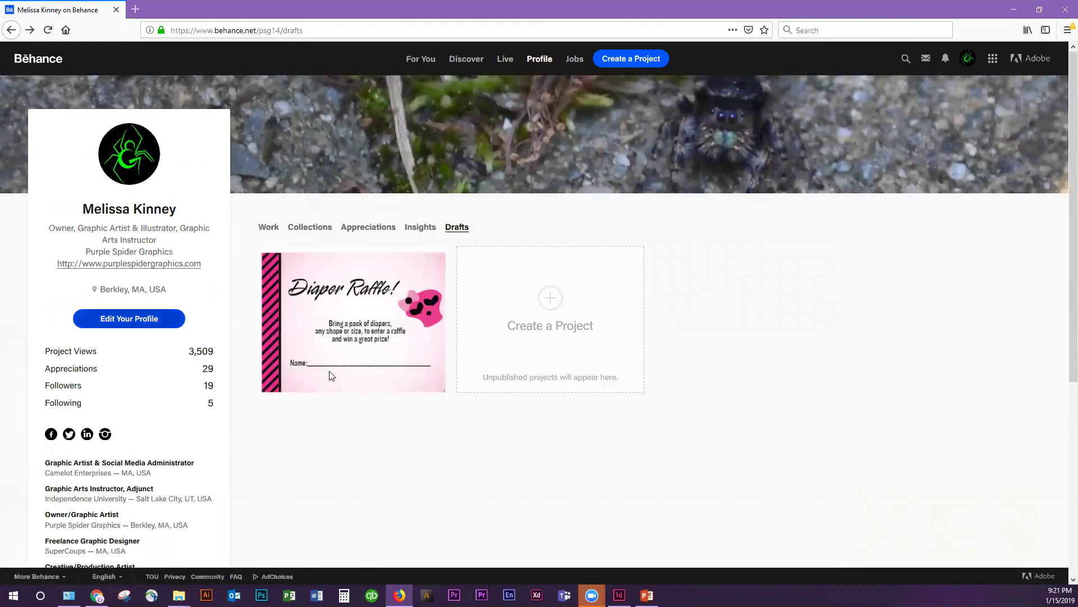
{"action": "left_click", "coordinate": [319, 28]}
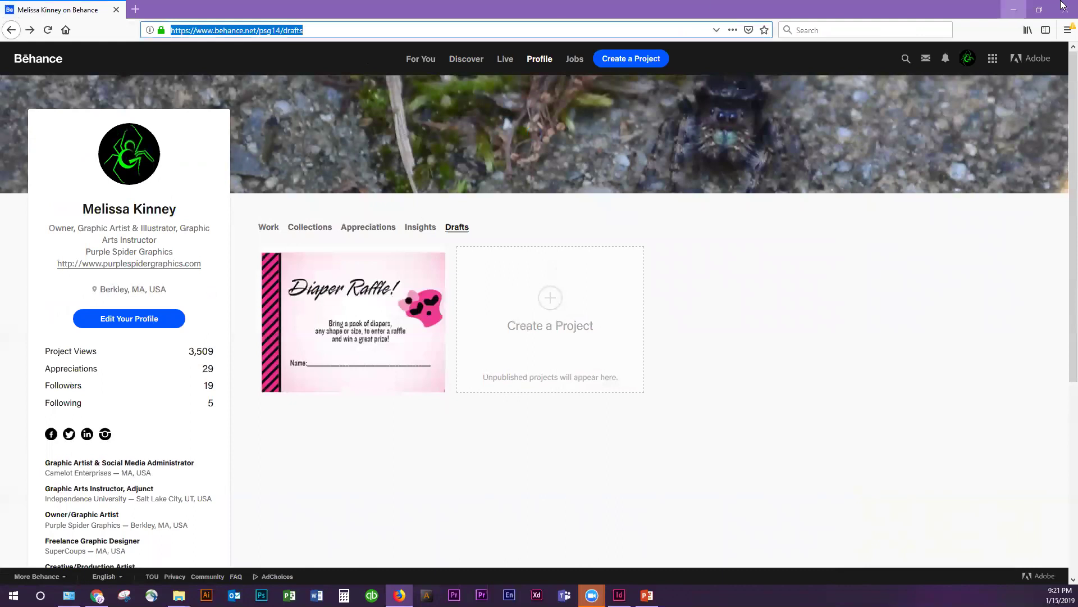
{"action": "left_click", "coordinate": [1040, 9]}
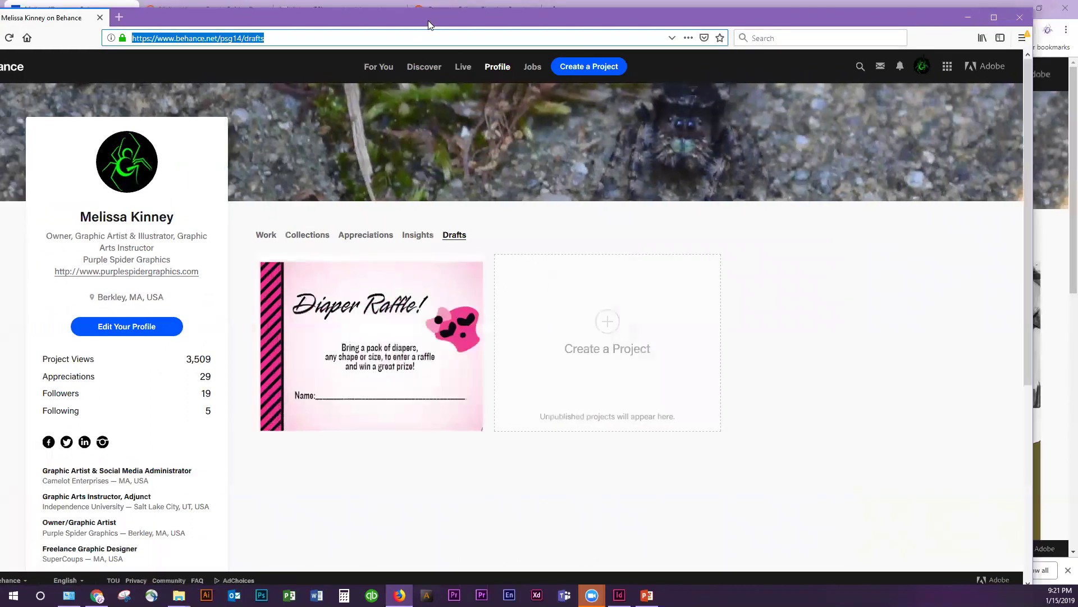
{"action": "key", "text": "alt+Tab"}
{"action": "left_click", "coordinate": [68, 4]}
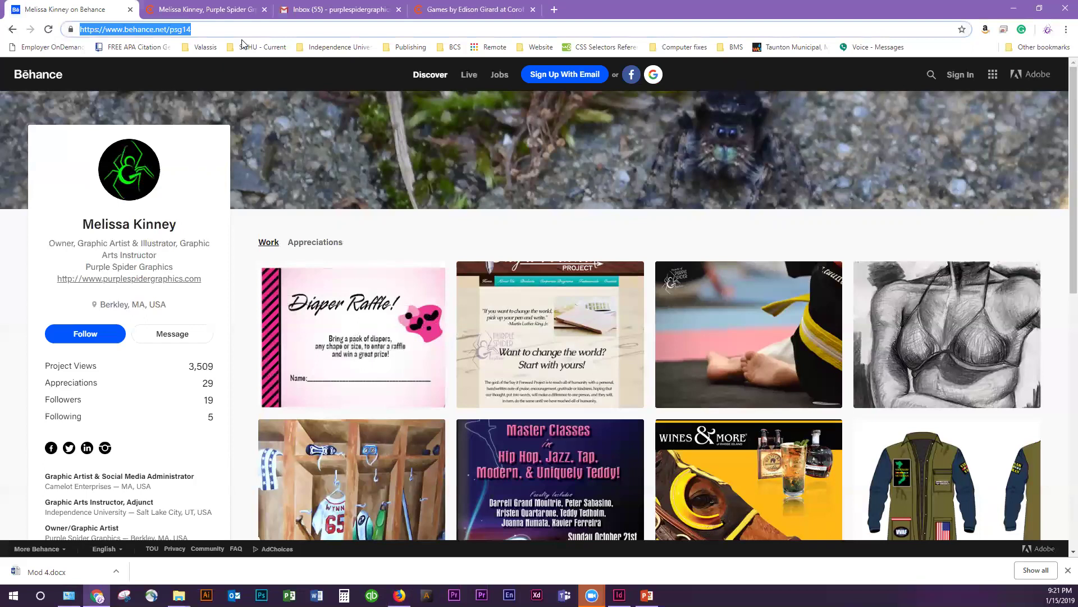
{"action": "left_click", "coordinate": [171, 29]}
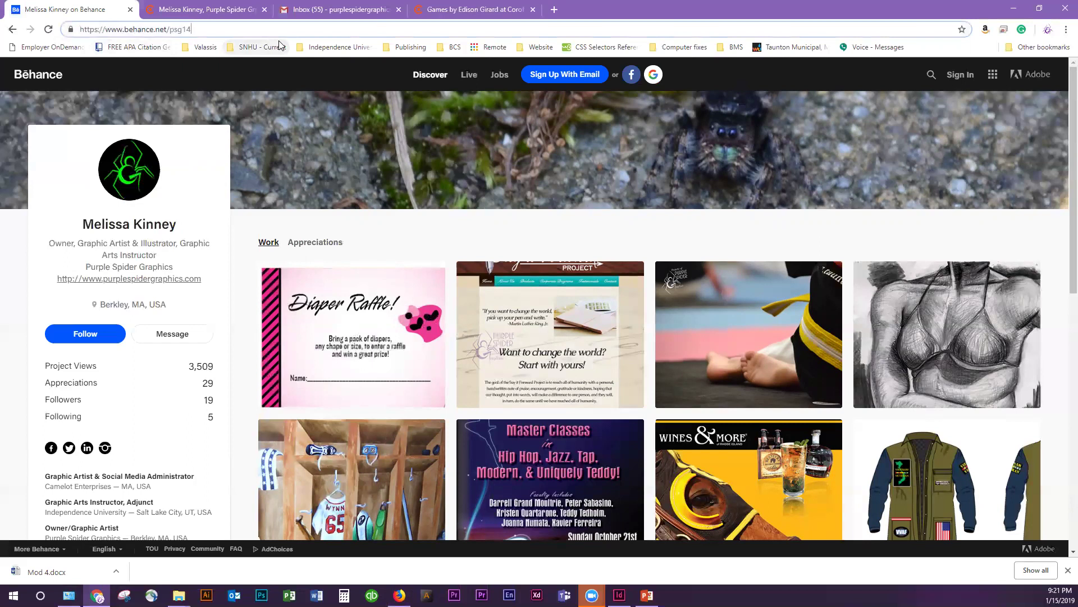
{"action": "key", "text": "End"}
{"action": "key", "text": "alt+Tab"}
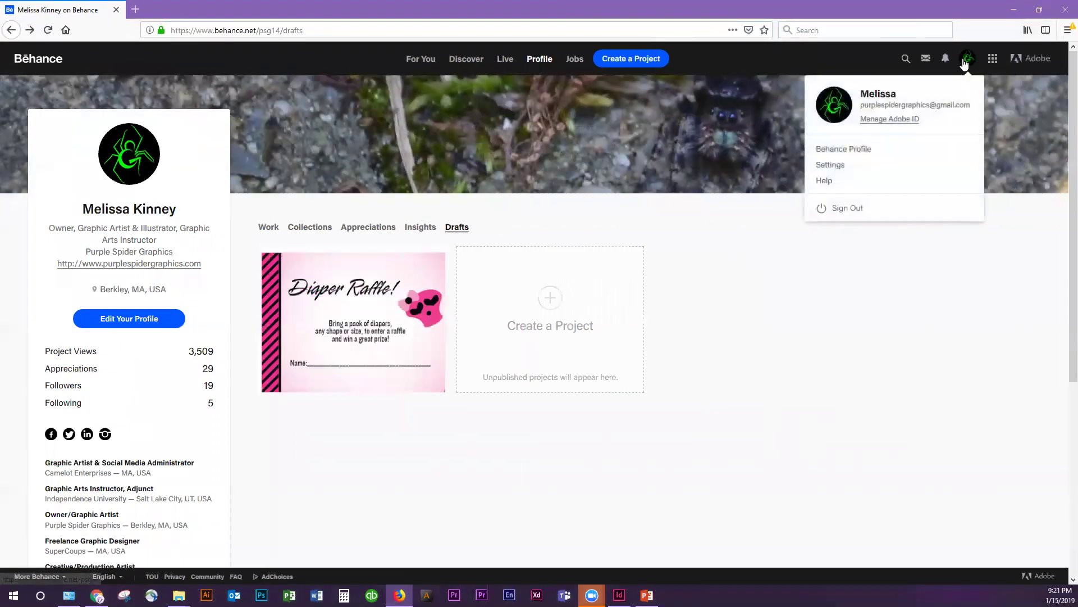
Go to Settings from the account menu and enter the Adobe ID password, declining Firefox's save prompt
{"action": "left_click", "coordinate": [966, 62]}
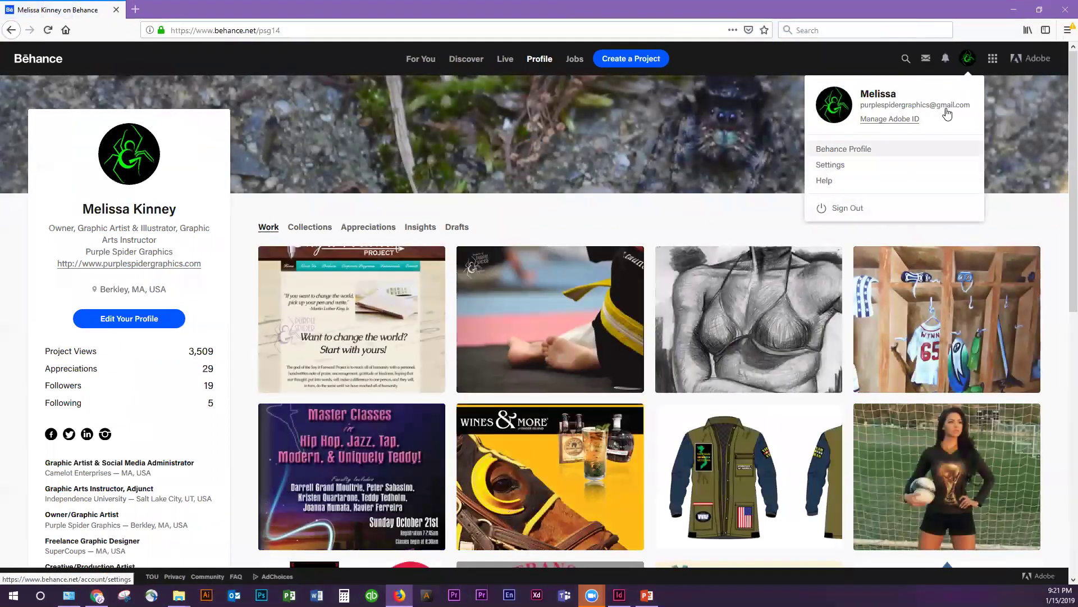
{"action": "left_click", "coordinate": [830, 168]}
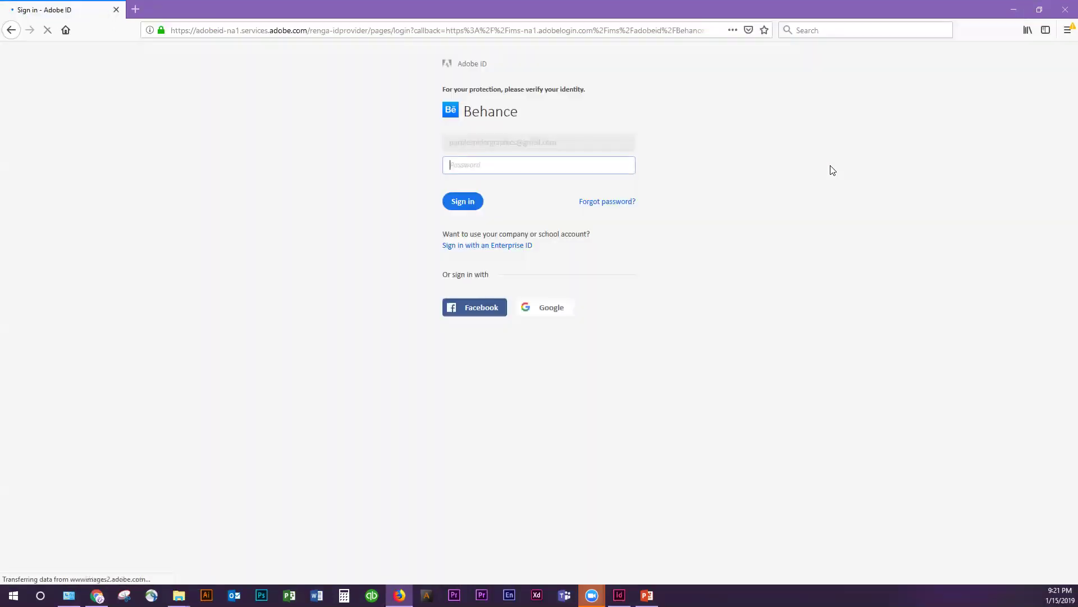
{"action": "type", "text": "••"}
{"action": "key", "text": "Return"}
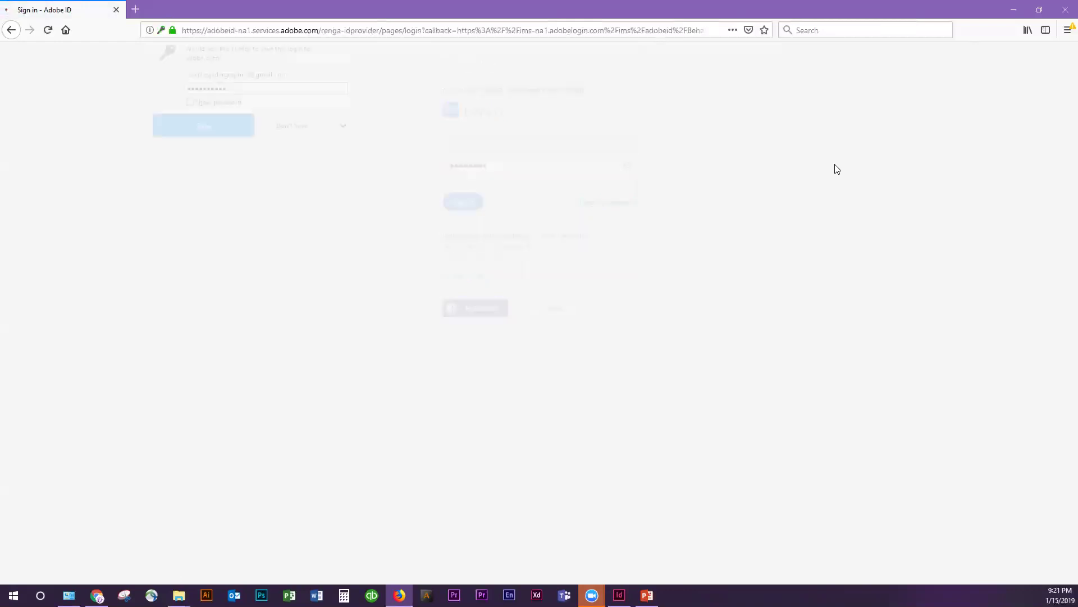
{"action": "left_click", "coordinate": [292, 128]}
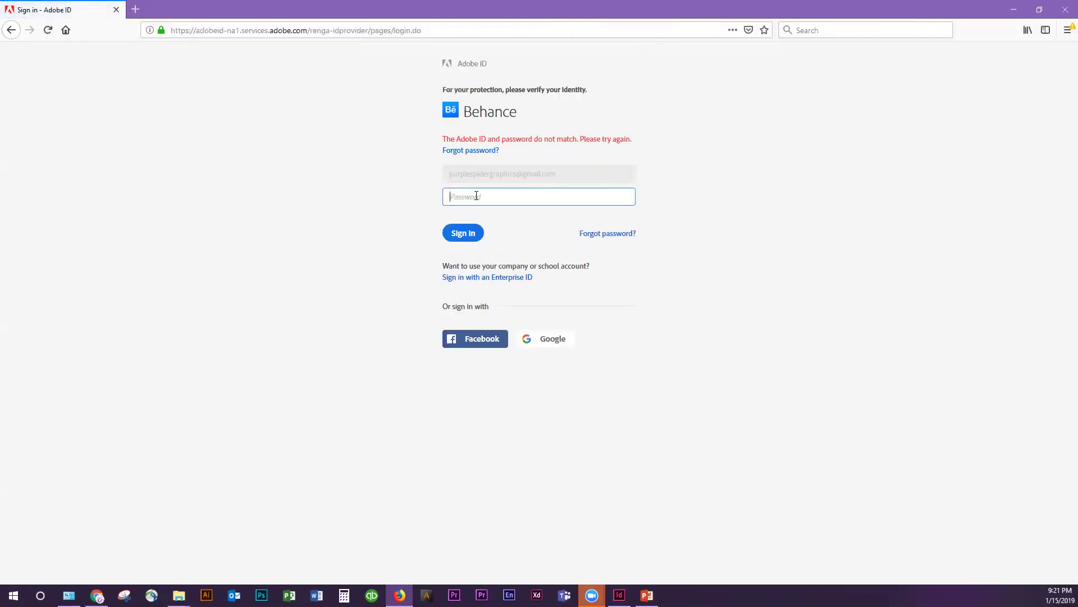
Re-enter the account password twice until Account Settings opens, declining each save-login prompt
{"action": "type", "text": "•"}
{"action": "key", "text": "Return"}
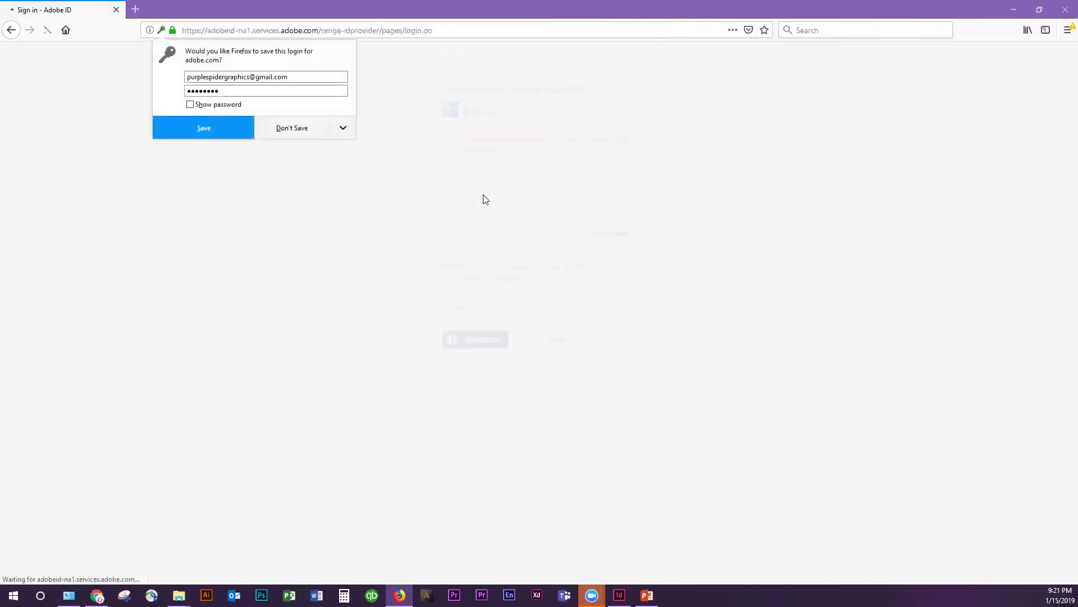
{"action": "left_click", "coordinate": [291, 129]}
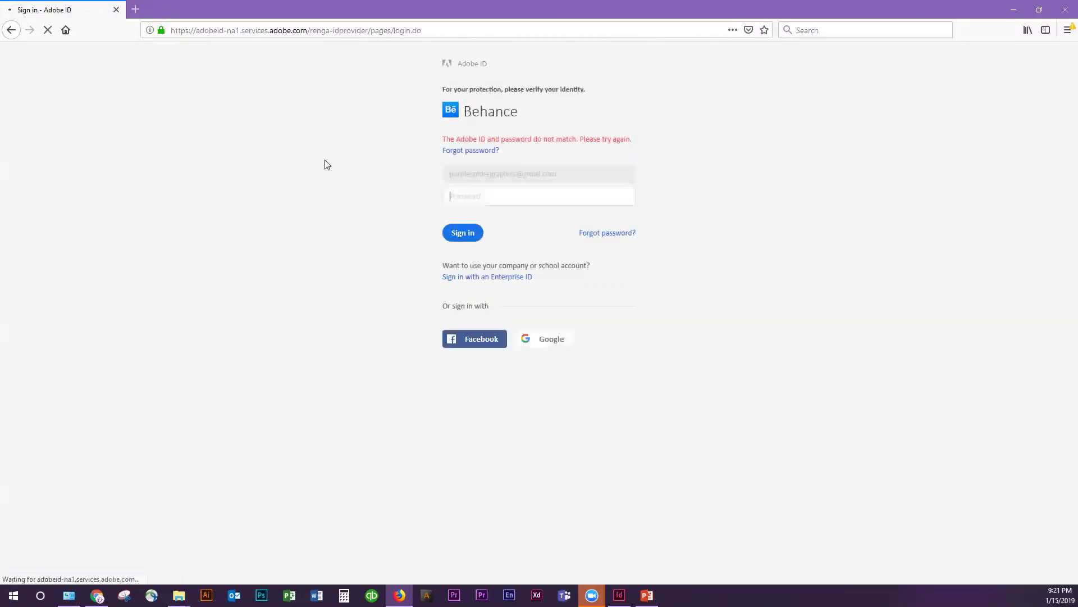
{"action": "type", "text": "•"}
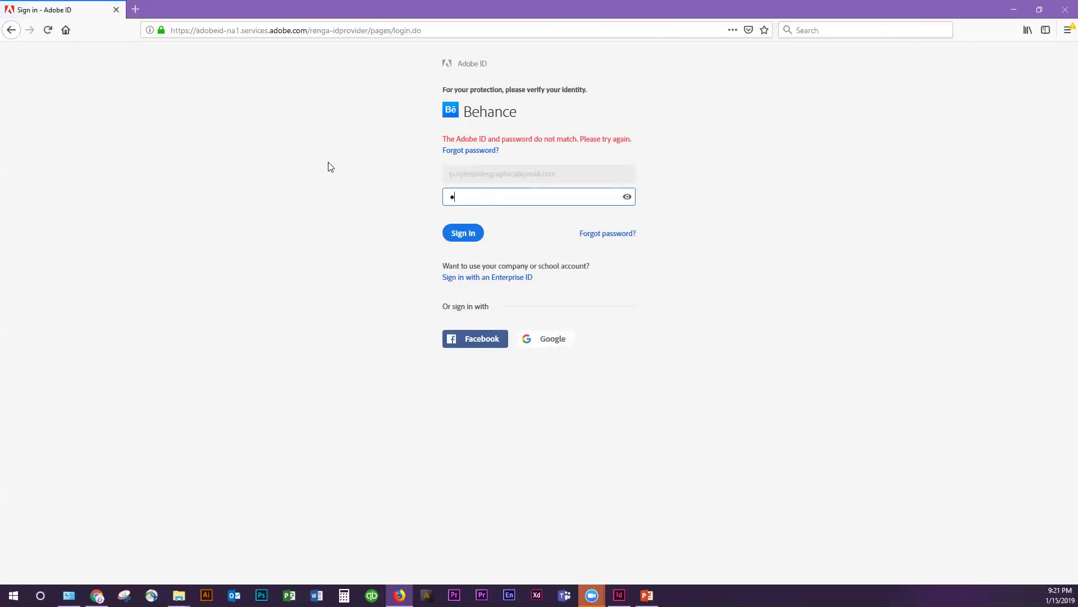
{"action": "type", "text": "••••••••"}
{"action": "key", "text": "Return"}
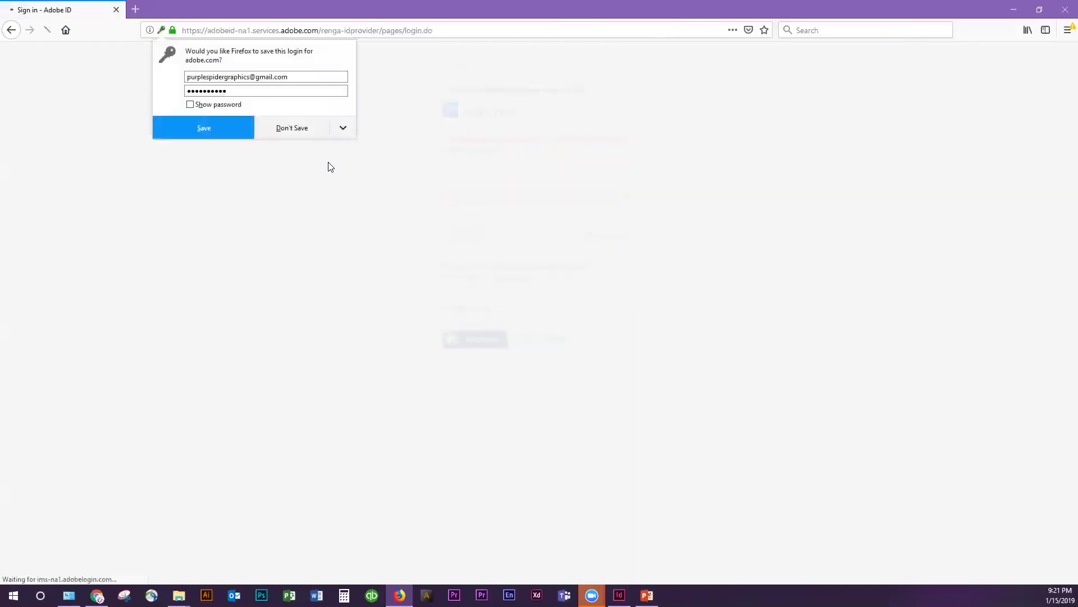
{"action": "left_click", "coordinate": [302, 129]}
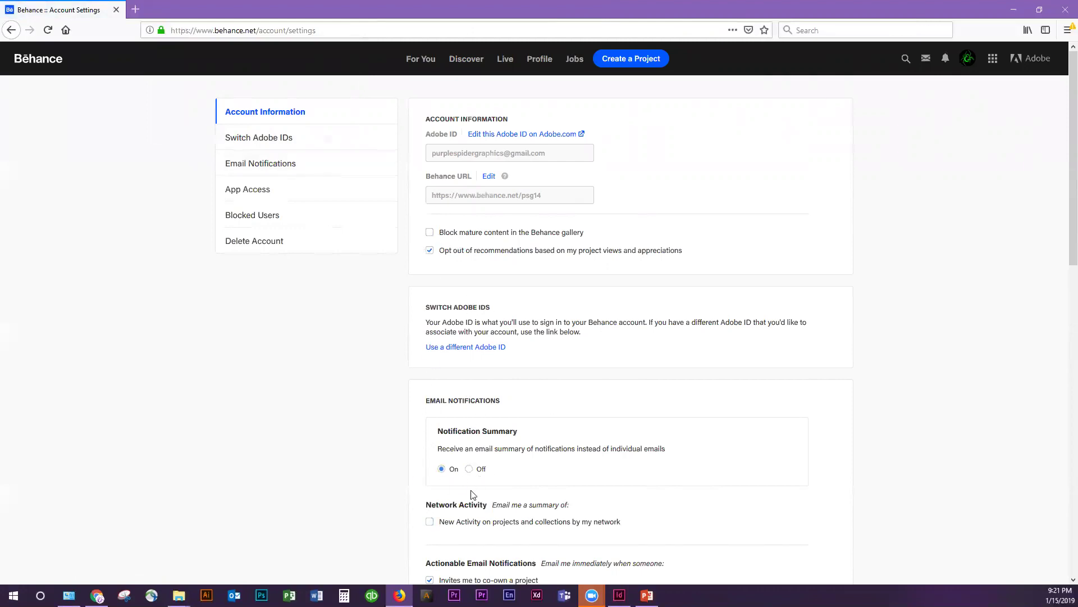
Make the Behance URL editable and select its username part, leaving the URL unchanged
{"action": "scroll", "coordinate": [334, 392], "scroll_direction": "down", "scroll_amount": 4}
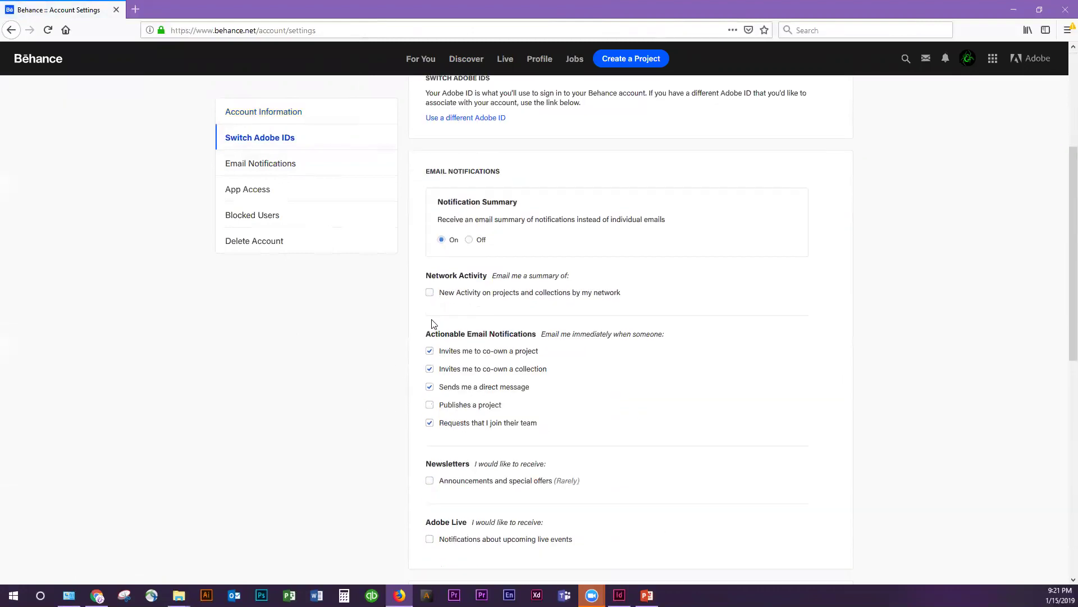
{"action": "scroll", "coordinate": [431, 323], "scroll_direction": "up", "scroll_amount": 4}
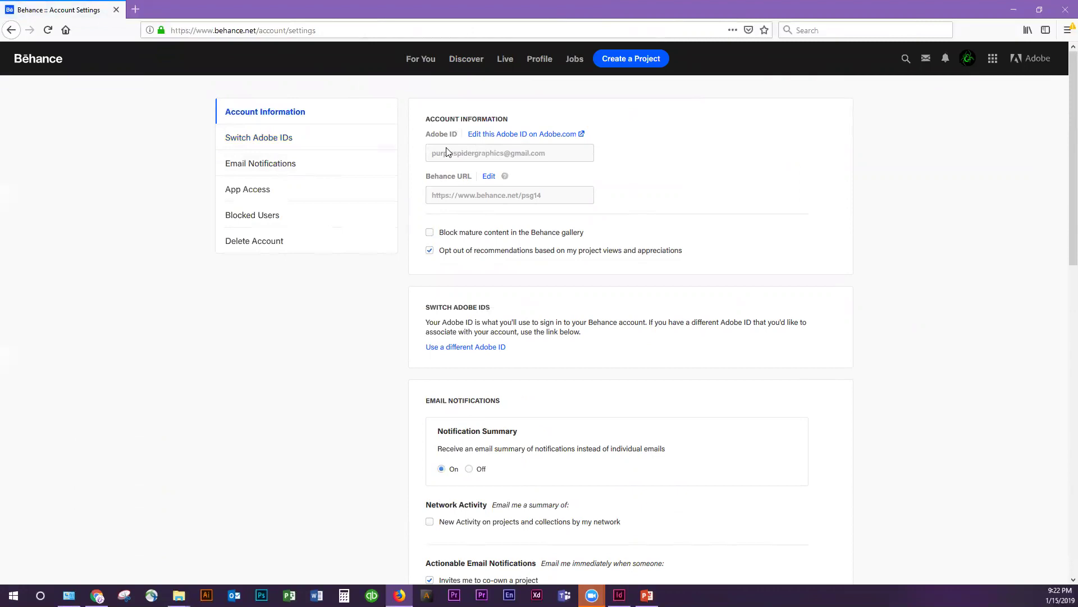
{"action": "left_click", "coordinate": [488, 178]}
{"action": "left_click_drag", "start_coordinate": [537, 195], "coordinate": [473, 195]}
{"action": "left_click", "coordinate": [820, 224]}
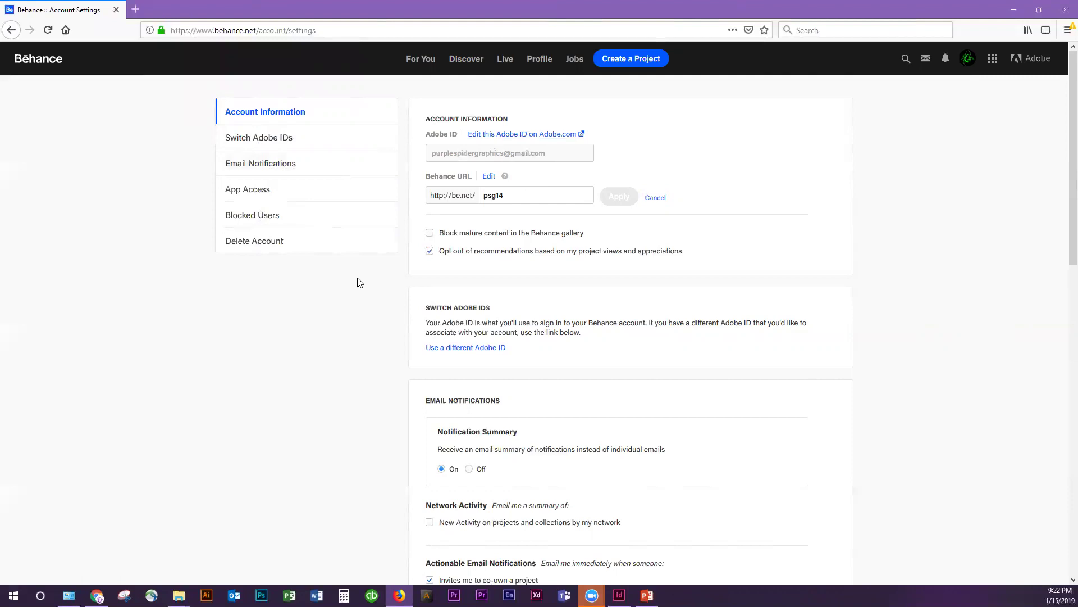
{"action": "left_click_drag", "start_coordinate": [540, 196], "coordinate": [483, 195]}
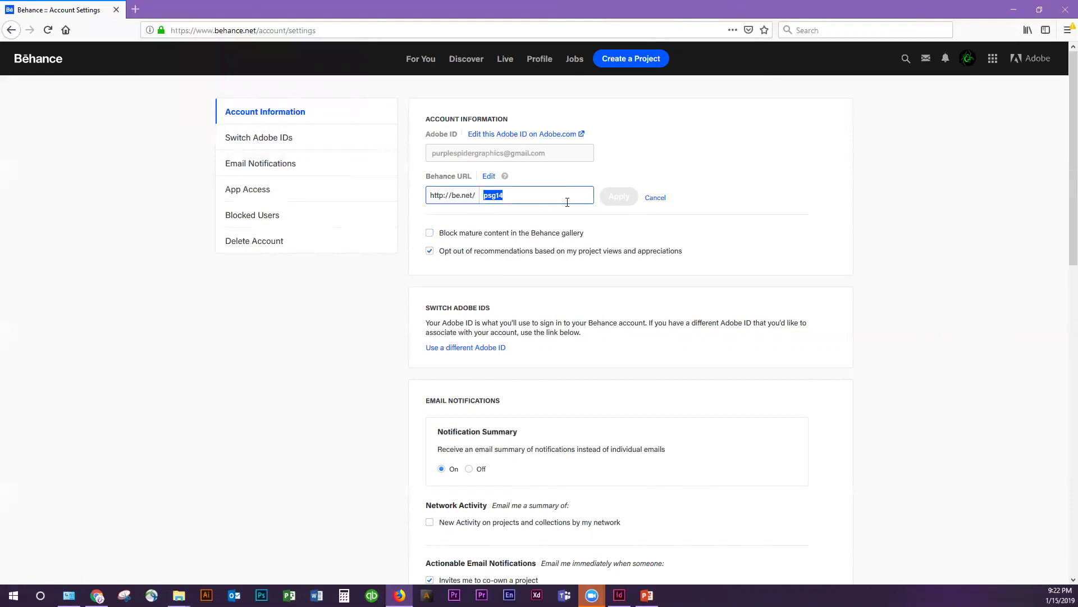
{"action": "left_click", "coordinate": [281, 444]}
Jump through the Switch Adobe IDs, Email Notifications, App Access and Blocked Users sections
{"action": "left_click", "coordinate": [267, 145]}
{"action": "left_click", "coordinate": [275, 173]}
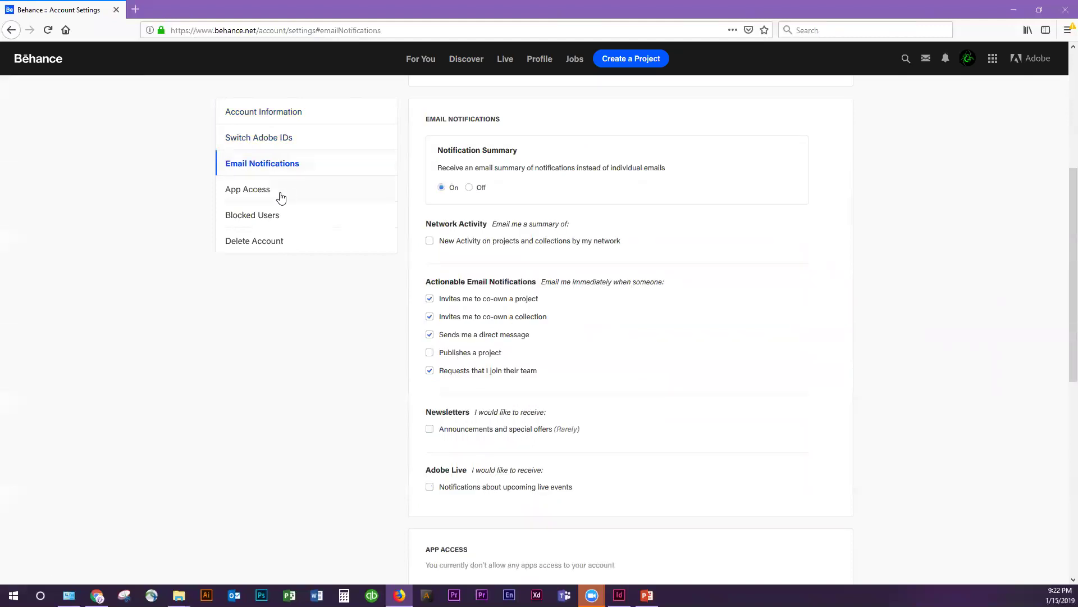
{"action": "left_click", "coordinate": [279, 194]}
{"action": "left_click", "coordinate": [264, 220]}
{"action": "scroll", "coordinate": [329, 303], "scroll_direction": "up", "scroll_amount": 6}
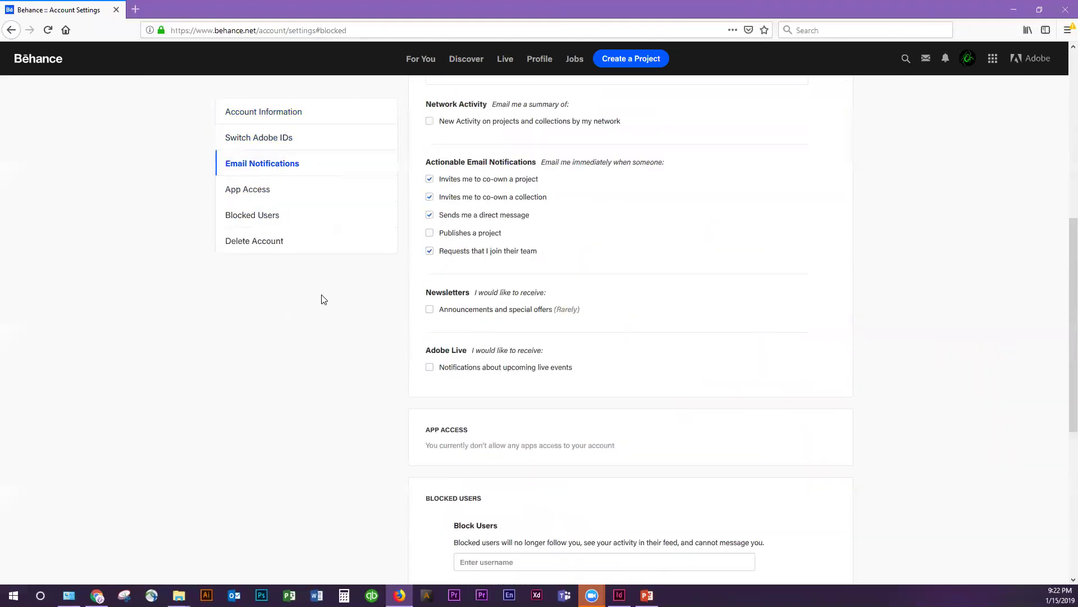
{"action": "scroll", "coordinate": [231, 258], "scroll_direction": "up", "scroll_amount": 4}
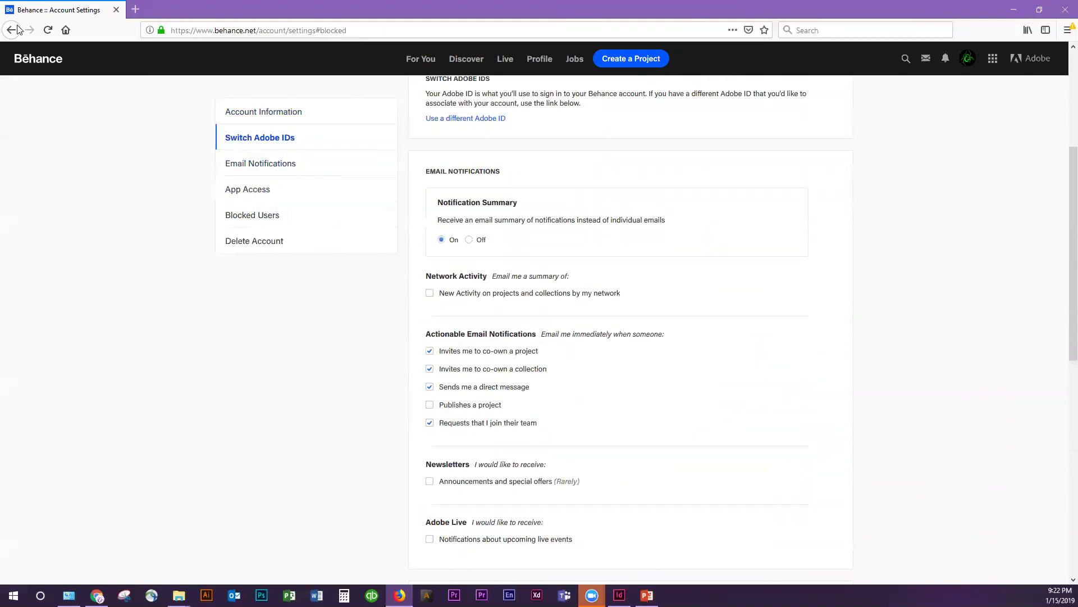
Go back through browser history to reload Account Settings with the Behance URL read-only
{"action": "left_click", "coordinate": [11, 30]}
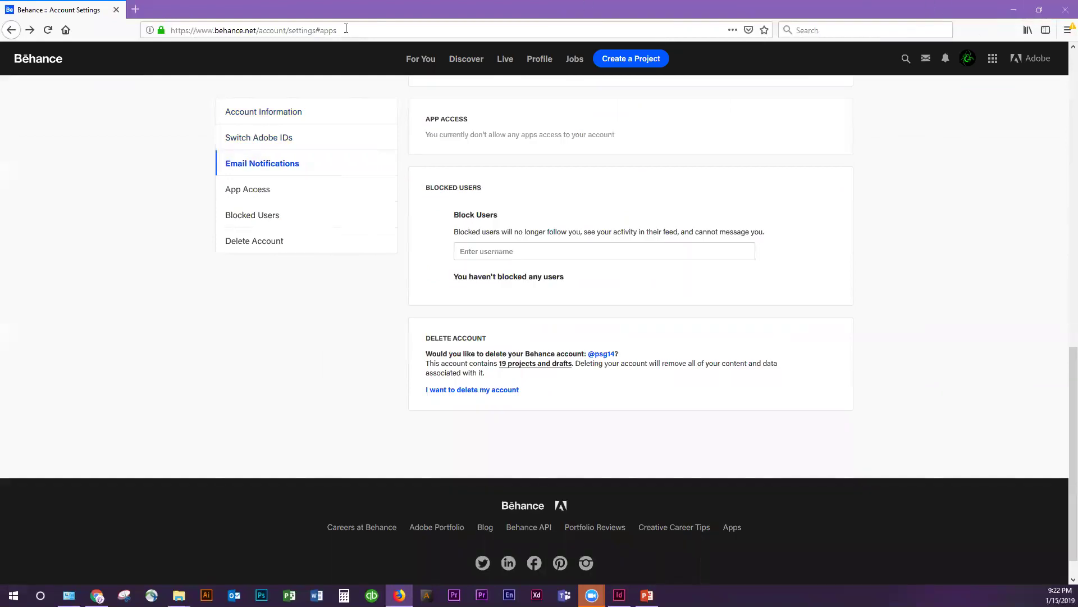
{"action": "scroll", "coordinate": [281, 337], "scroll_direction": "up", "scroll_amount": 10}
{"action": "scroll", "coordinate": [292, 331], "scroll_direction": "up", "scroll_amount": 2}
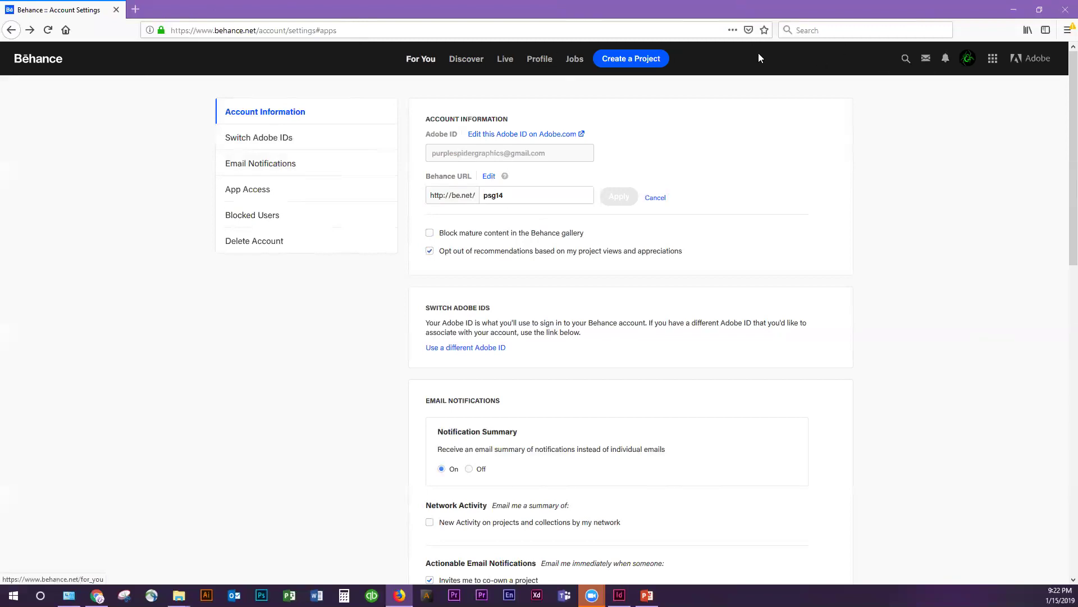
{"action": "scroll", "coordinate": [335, 52], "scroll_direction": "down", "scroll_amount": 5}
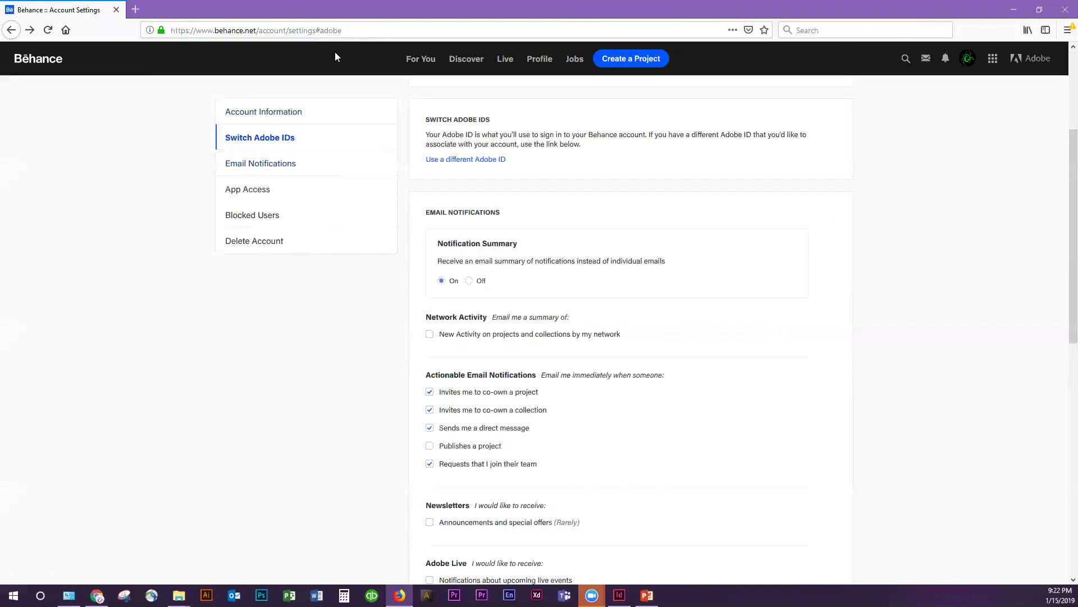
{"action": "left_click", "coordinate": [11, 30]}
{"action": "left_click", "coordinate": [11, 30]}
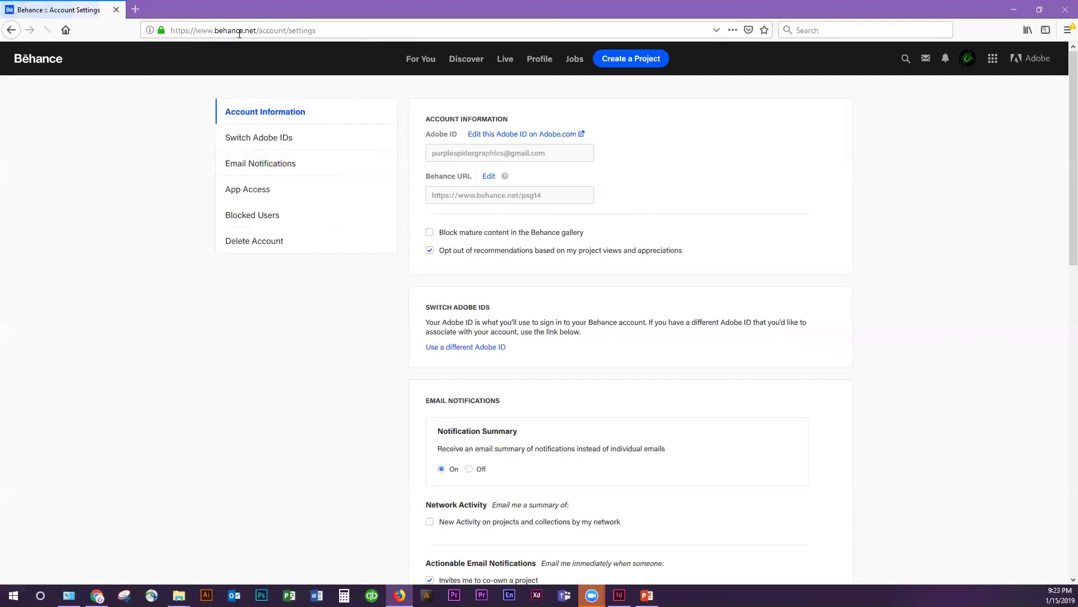
Visit Adobe's Creative Cloud homepage from the header, then go back to the Behance profile's Work grid
{"action": "left_click", "coordinate": [1028, 59]}
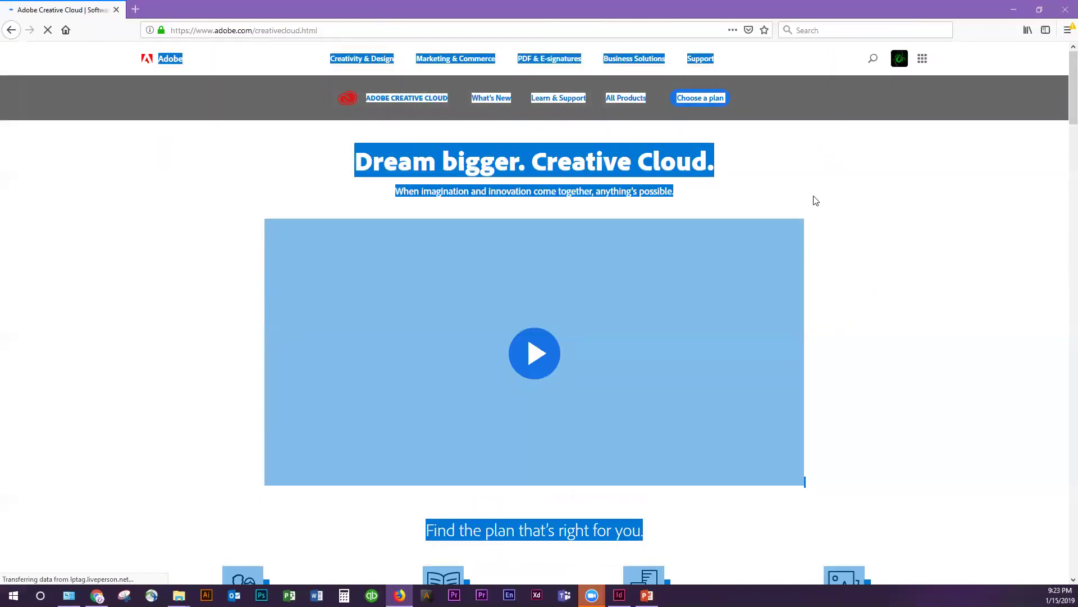
{"action": "key", "text": "alt+Left"}
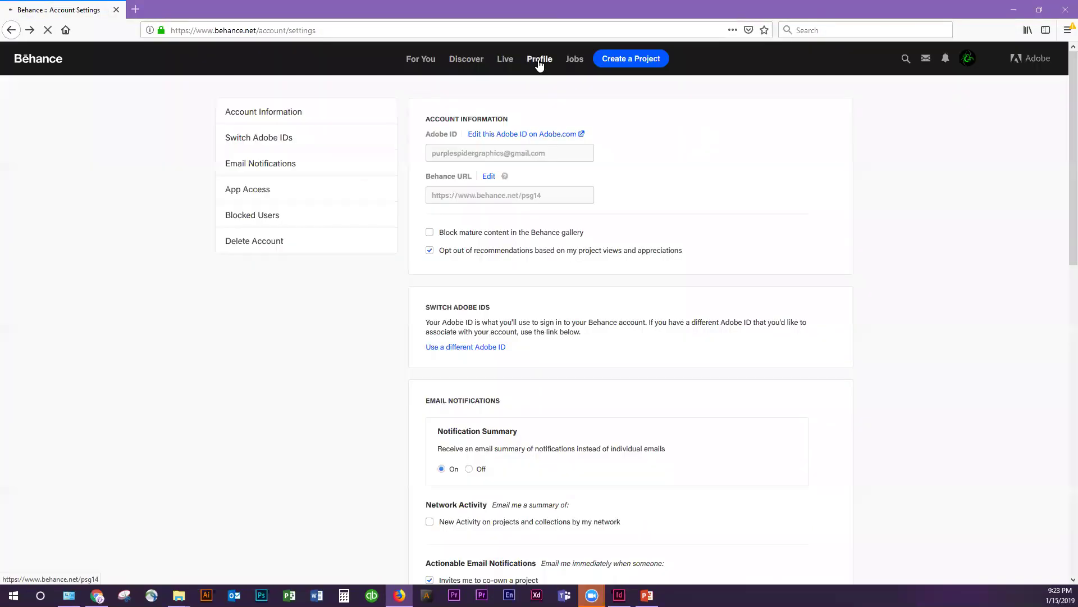
{"action": "left_click", "coordinate": [539, 64]}
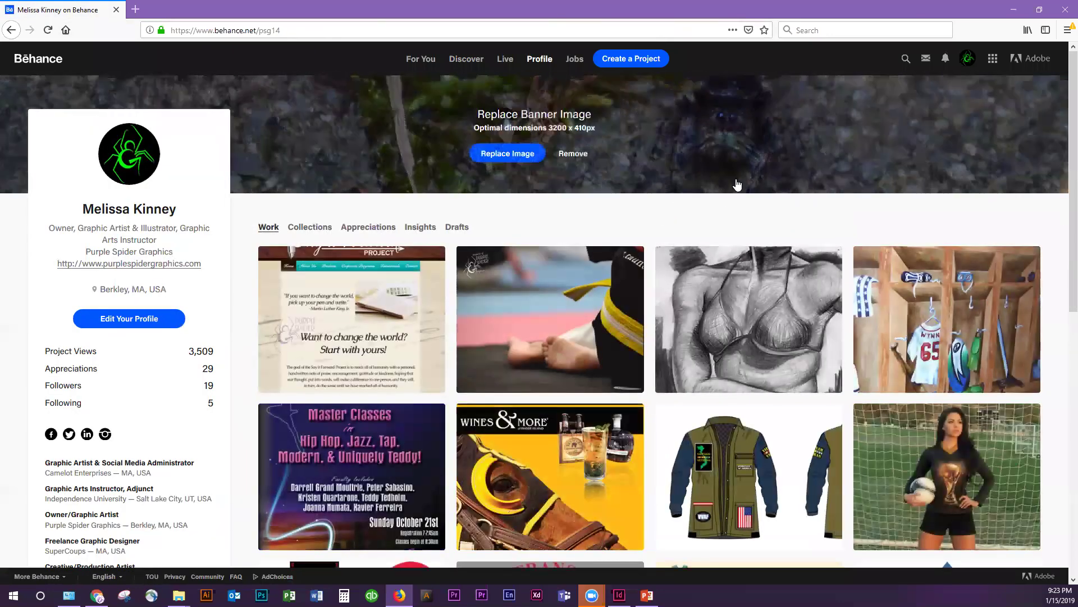
{"action": "scroll", "coordinate": [730, 186], "scroll_direction": "down", "scroll_amount": 10}
{"action": "scroll", "coordinate": [914, 364], "scroll_direction": "up", "scroll_amount": 10}
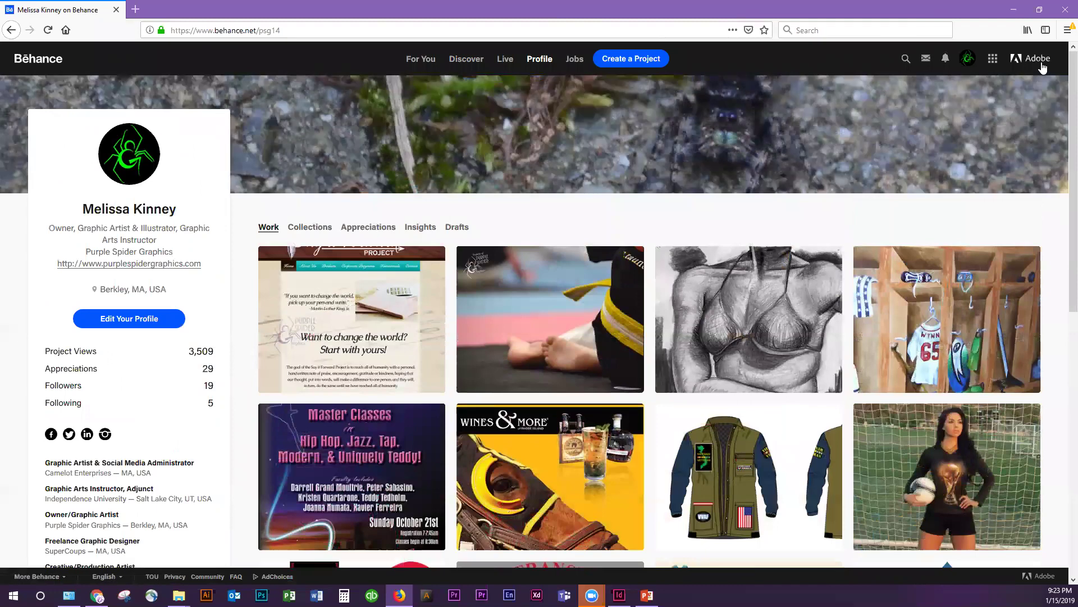
{"action": "mouse_move", "coordinate": [646, 187]}
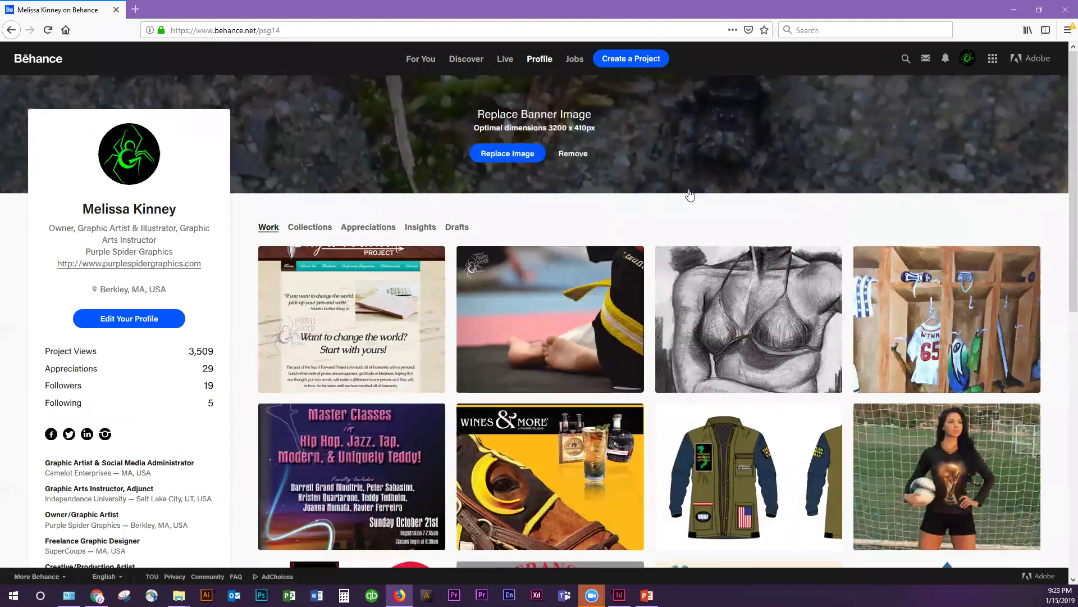
{"action": "scroll", "coordinate": [3, 377], "scroll_direction": "down", "scroll_amount": 5}
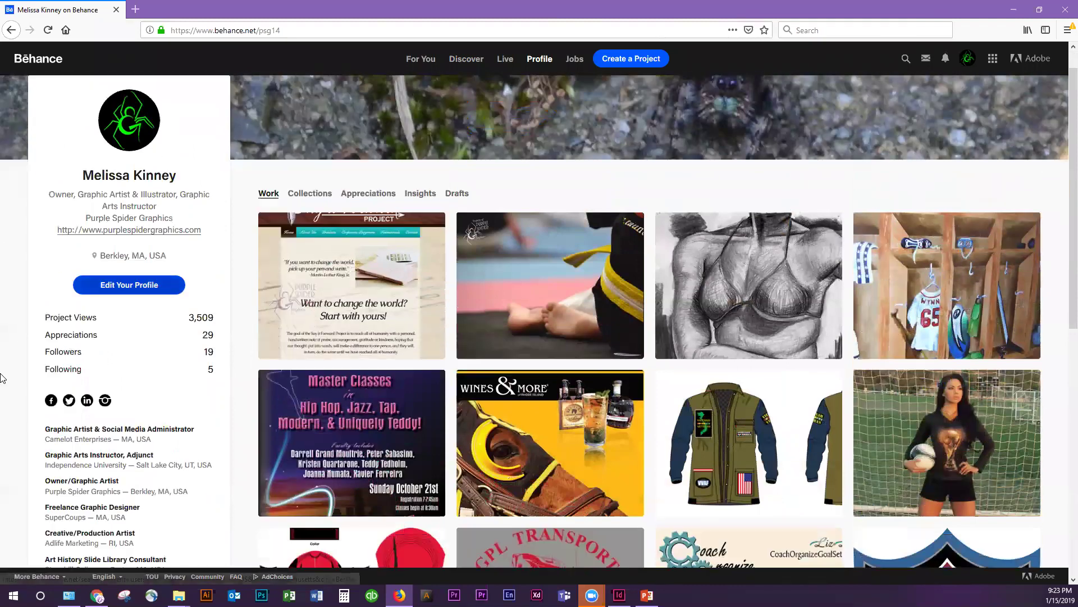
{"action": "scroll", "coordinate": [3, 377], "scroll_direction": "up", "scroll_amount": 5}
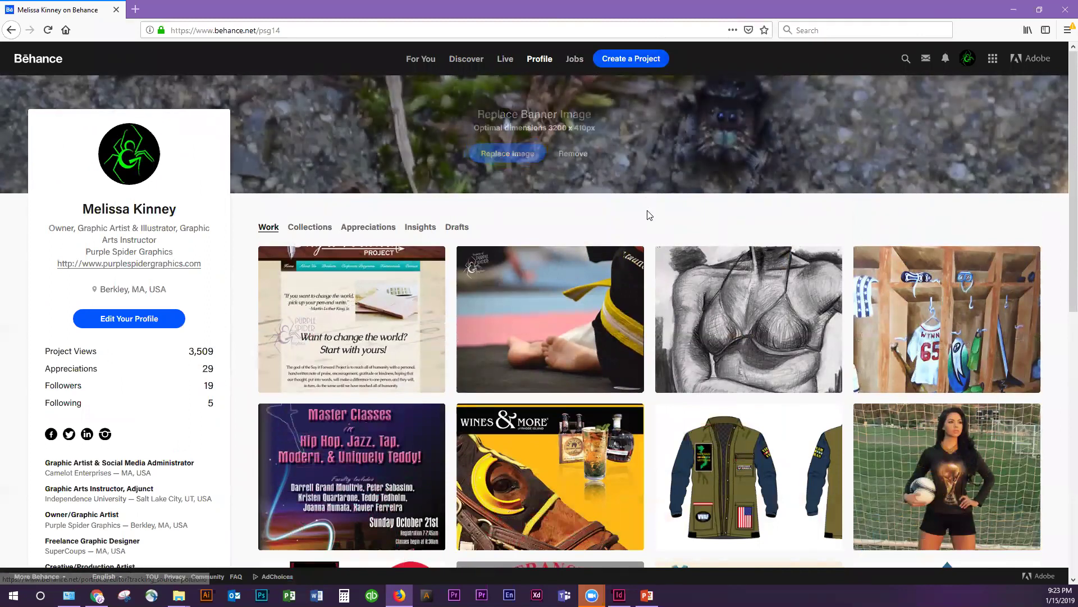
{"action": "mouse_move", "coordinate": [635, 165]}
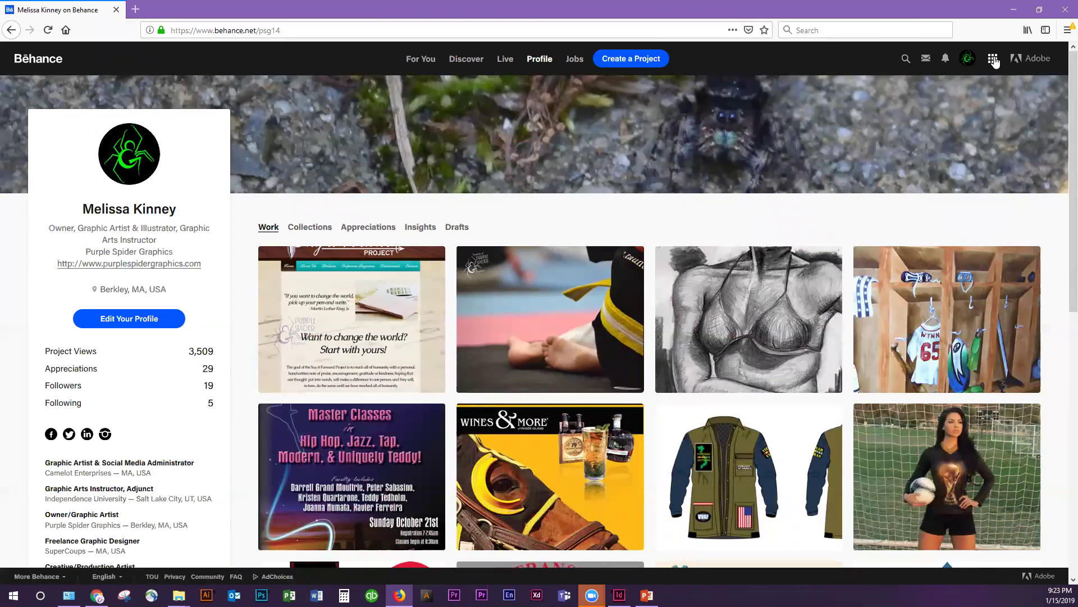
{"action": "left_click", "coordinate": [990, 60]}
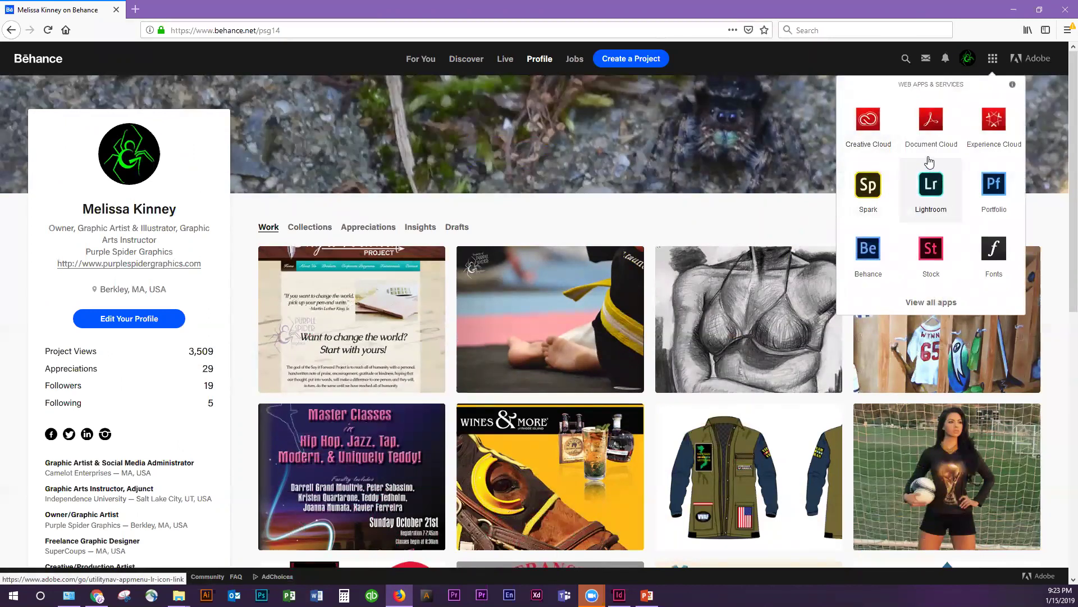
Launch Adobe Portfolio from the apps grid, go to Edit Your Sites, and edit the draft site
{"action": "left_click", "coordinate": [994, 189]}
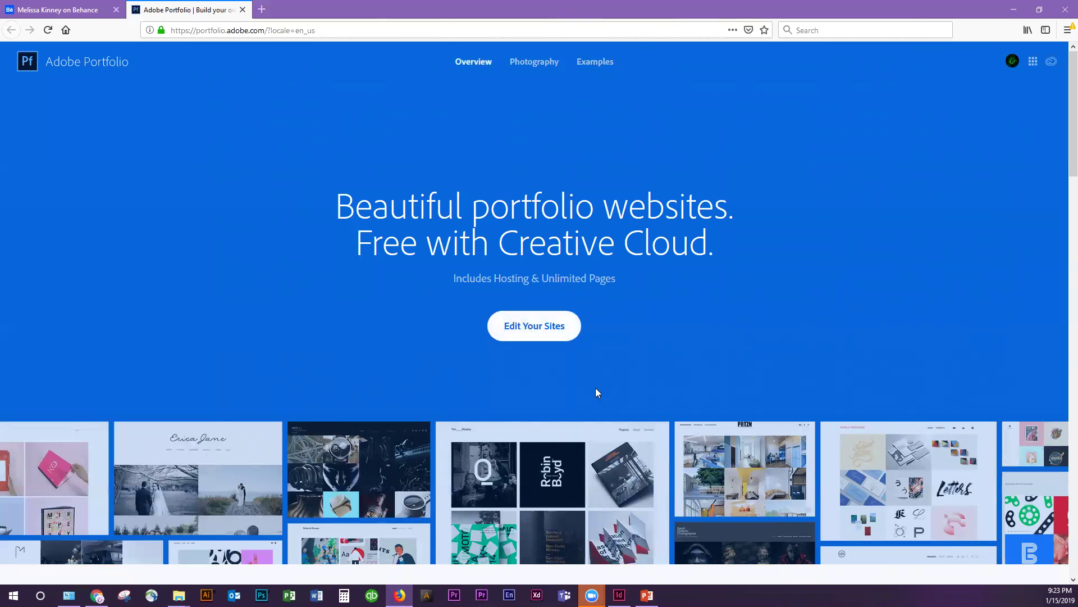
{"action": "left_click", "coordinate": [537, 336]}
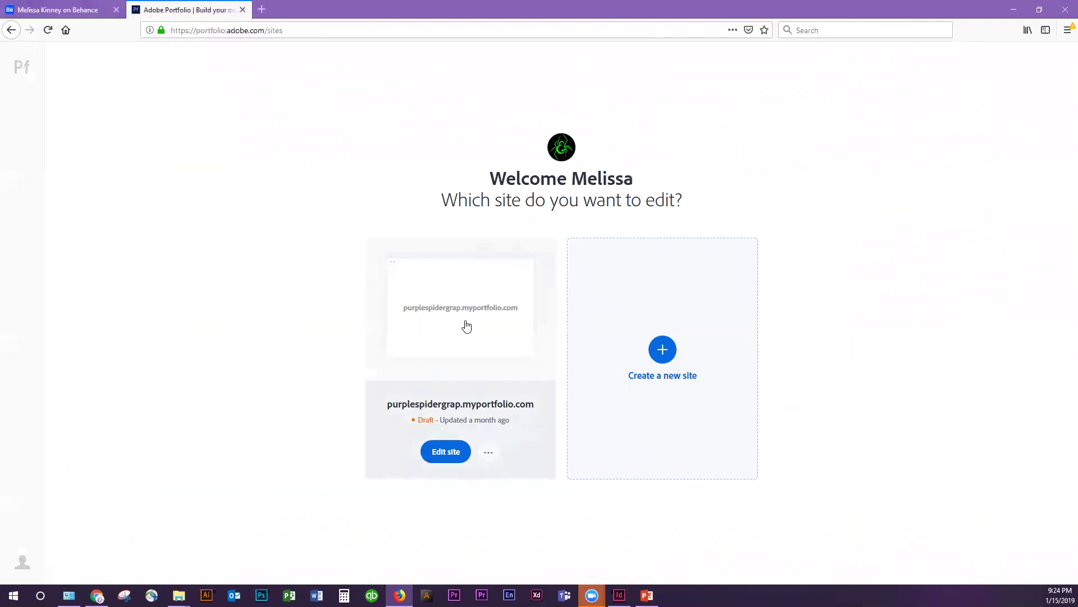
{"action": "left_click", "coordinate": [11, 30]}
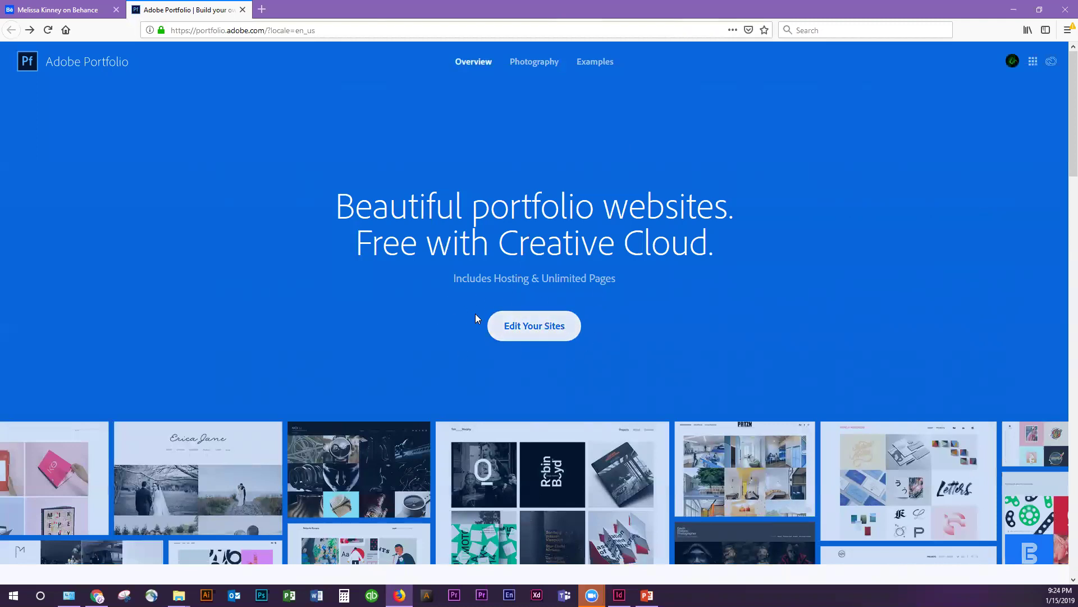
{"action": "left_click", "coordinate": [546, 336]}
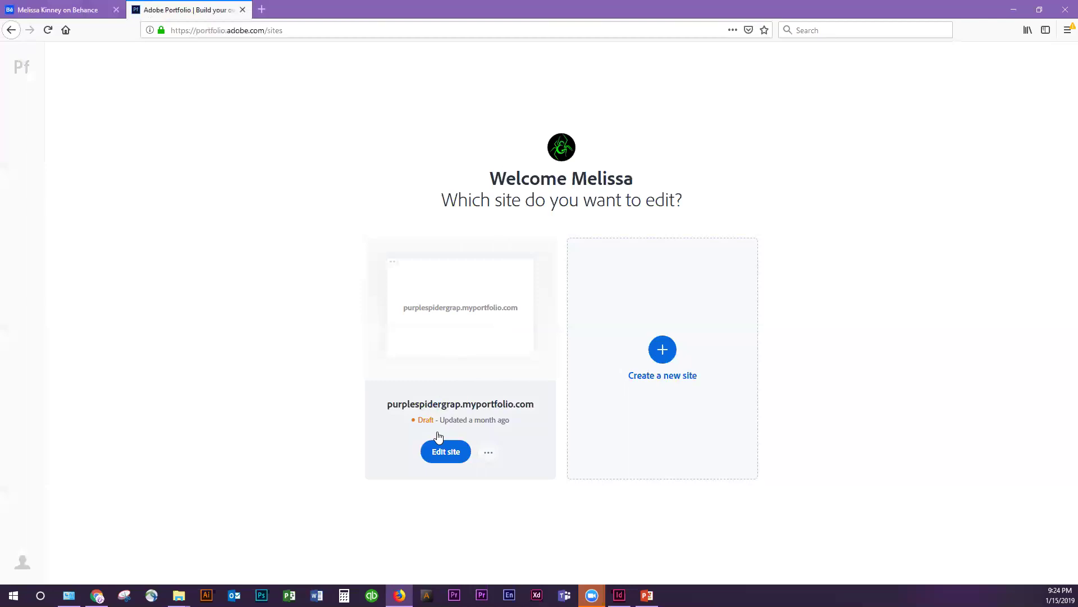
{"action": "left_click", "coordinate": [446, 452]}
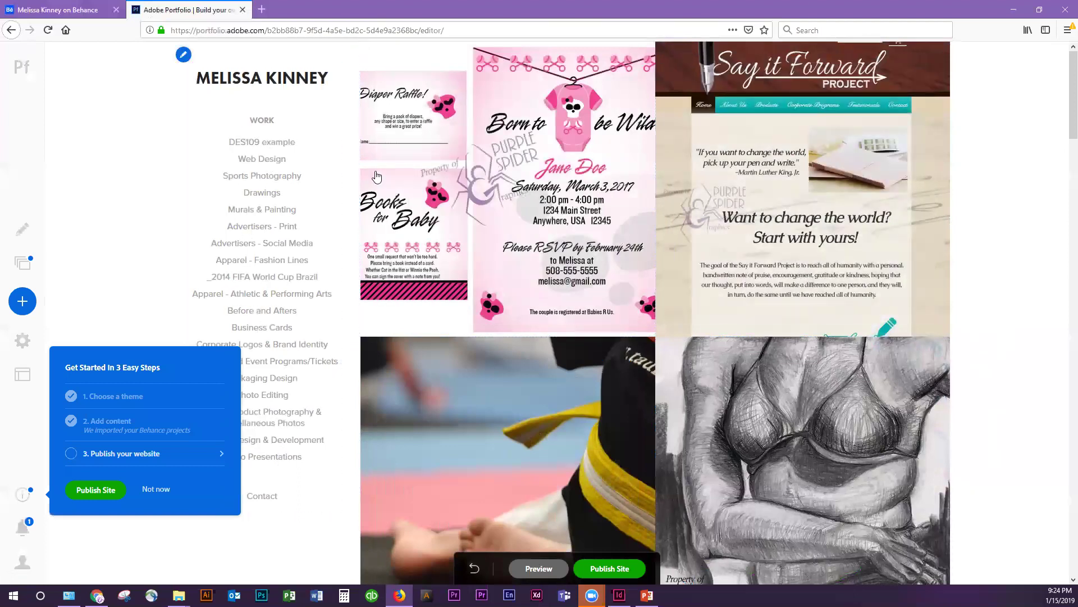
Select the site title text and set its font to Proxima Nova
{"action": "left_click", "coordinate": [236, 80]}
{"action": "left_click", "coordinate": [236, 79]}
{"action": "left_click_drag", "start_coordinate": [628, 245], "coordinate": [531, 245]}
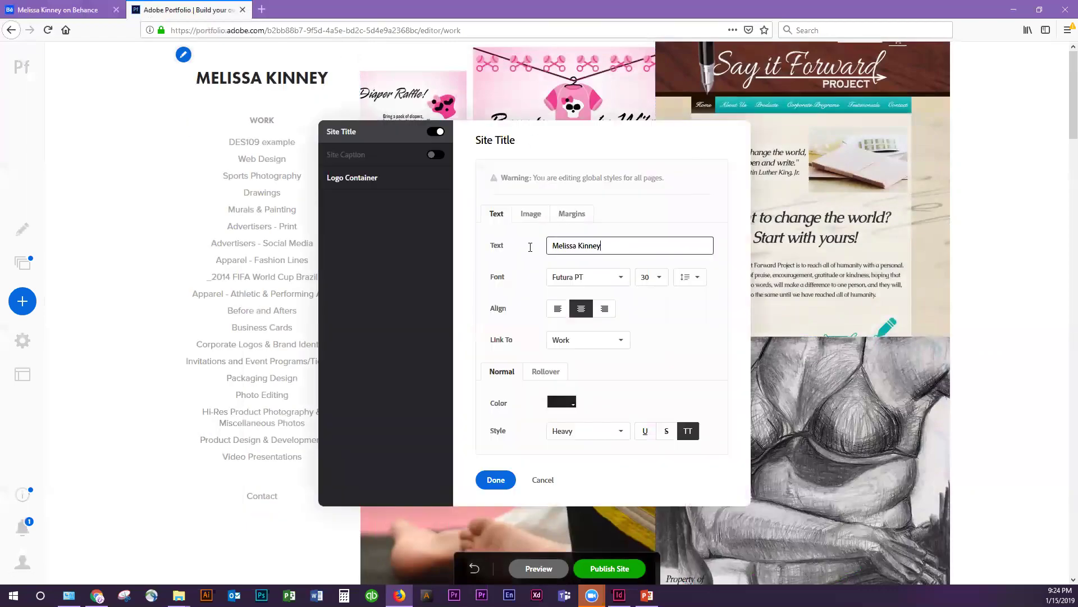
{"action": "left_click", "coordinate": [590, 277]}
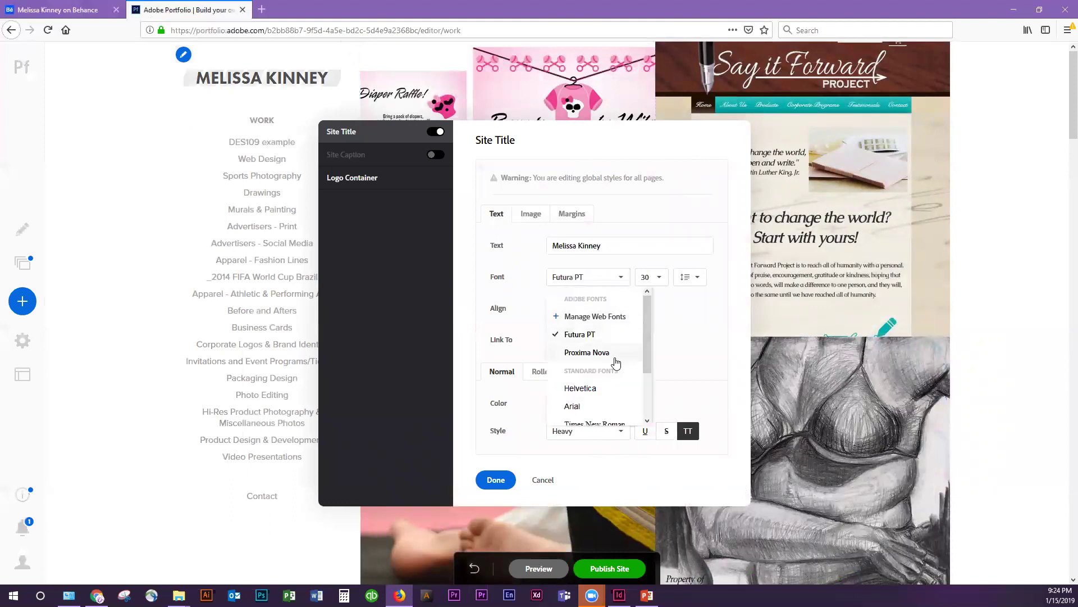
{"action": "scroll", "coordinate": [614, 354], "scroll_direction": "down", "scroll_amount": 2}
{"action": "left_click_drag", "start_coordinate": [646, 408], "coordinate": [621, 306]}
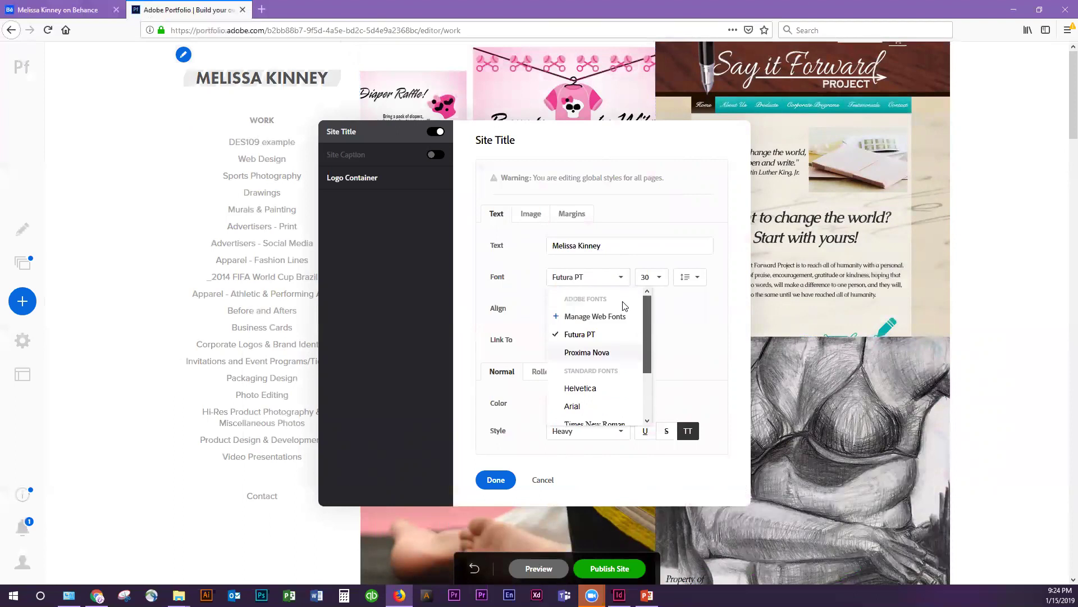
{"action": "left_click", "coordinate": [597, 359]}
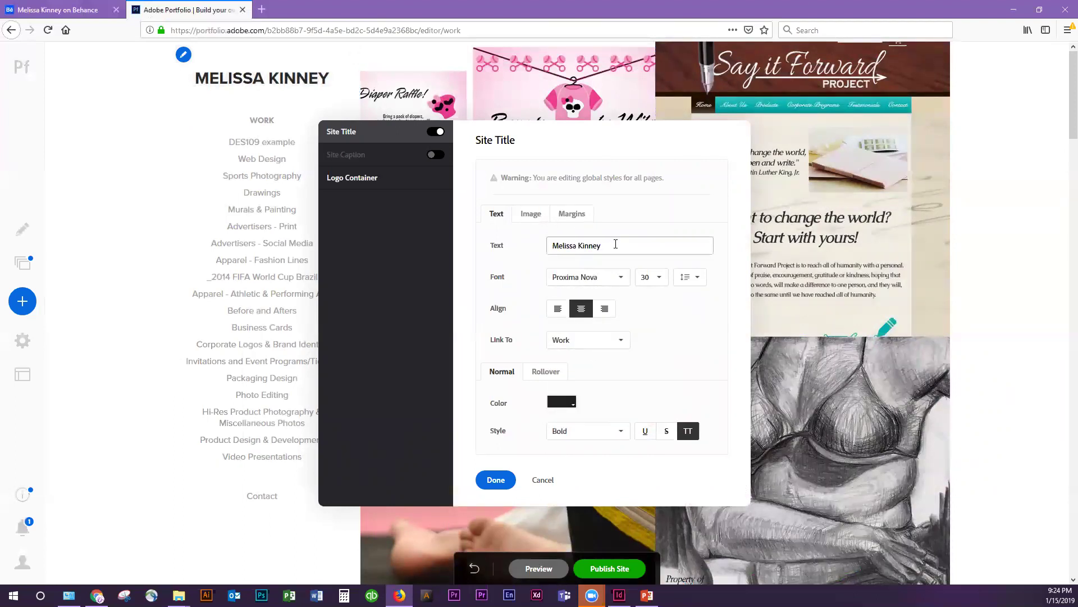
Review the title's image and margin settings, keeping its link pointed at Work
{"action": "left_click", "coordinate": [533, 215]}
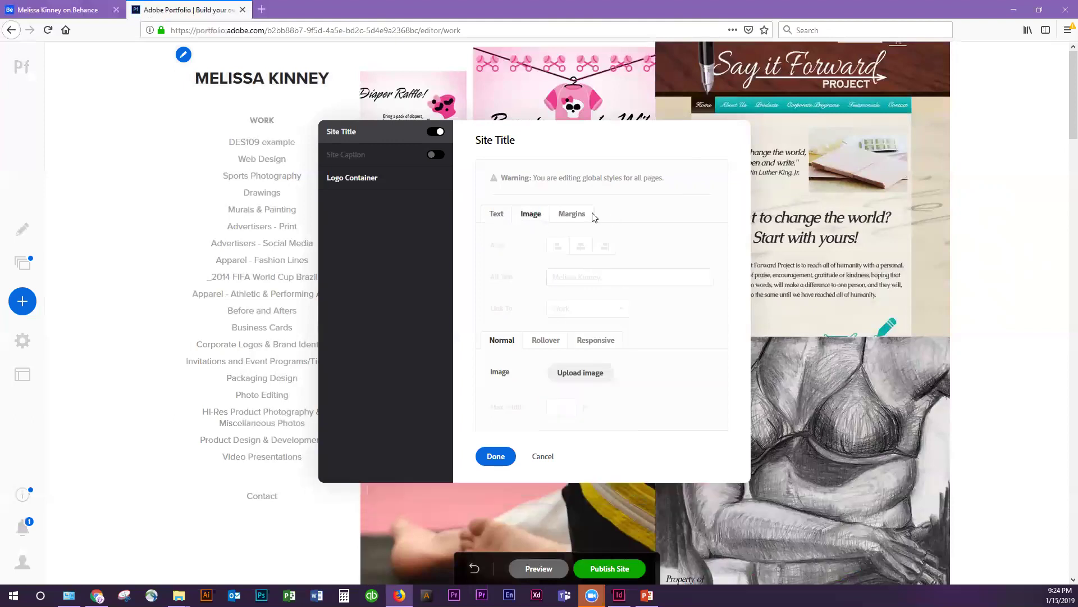
{"action": "left_click", "coordinate": [581, 218]}
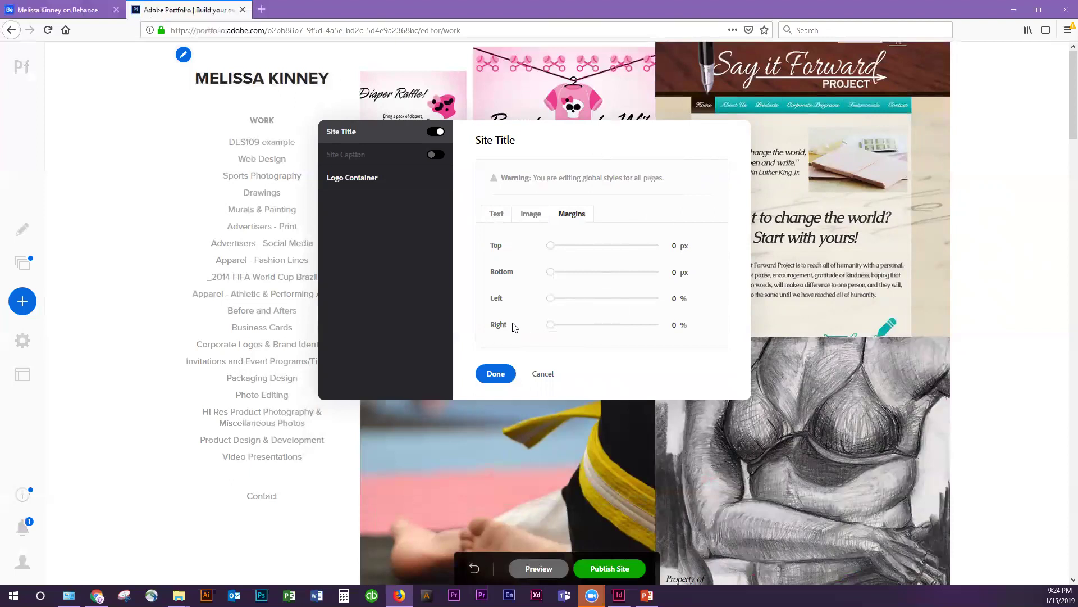
{"action": "left_click", "coordinate": [497, 214]}
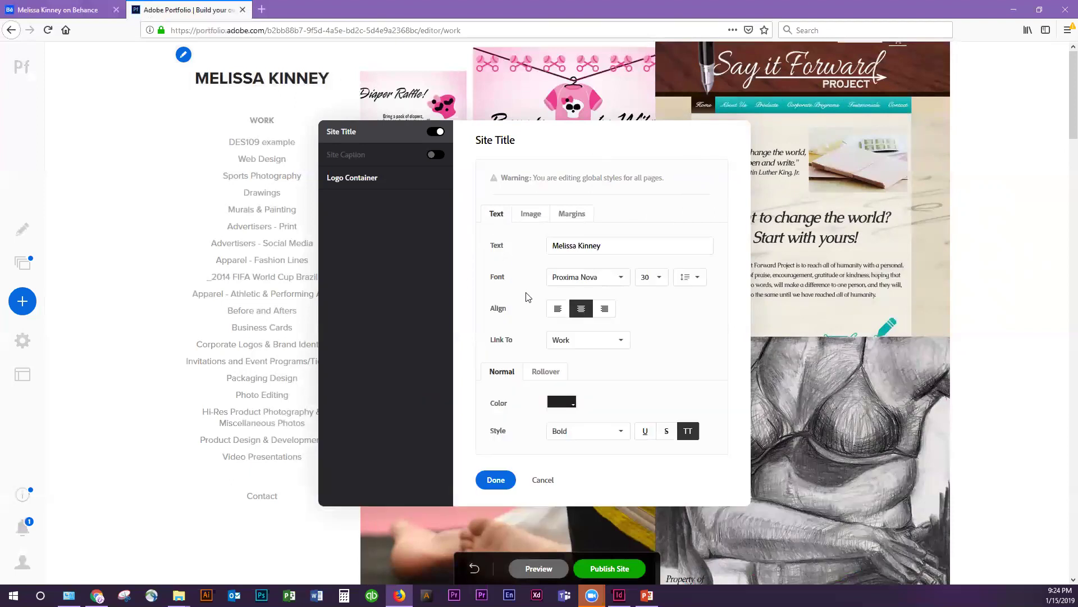
{"action": "left_click", "coordinate": [618, 345]}
{"action": "left_click", "coordinate": [660, 330]}
{"action": "left_click", "coordinate": [614, 345]}
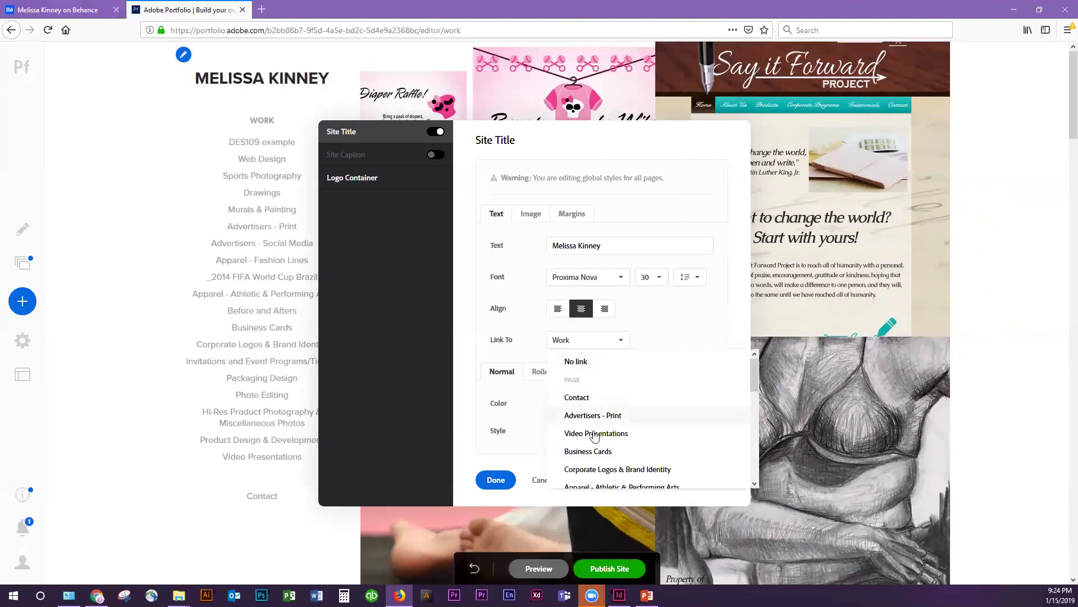
{"action": "scroll", "coordinate": [618, 448], "scroll_direction": "down", "scroll_amount": 3}
{"action": "left_click", "coordinate": [655, 306]}
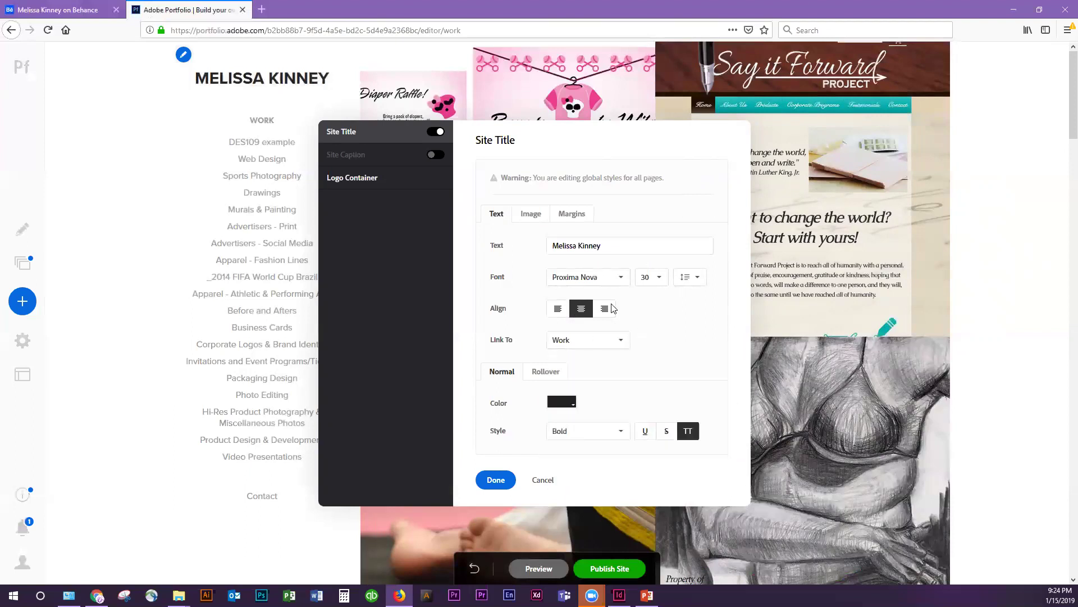
Change the site title colour to purple #510C9F and apply the style
{"action": "left_click", "coordinate": [562, 401]}
{"action": "left_click", "coordinate": [566, 229]}
{"action": "left_click", "coordinate": [587, 242]}
{"action": "mouse_move", "coordinate": [569, 235]}
{"action": "left_mouse_down"}
{"action": "mouse_move", "coordinate": [571, 250]}
{"action": "mouse_move", "coordinate": [587, 242]}
{"action": "left_mouse_up"}
{"action": "left_click", "coordinate": [498, 405]}
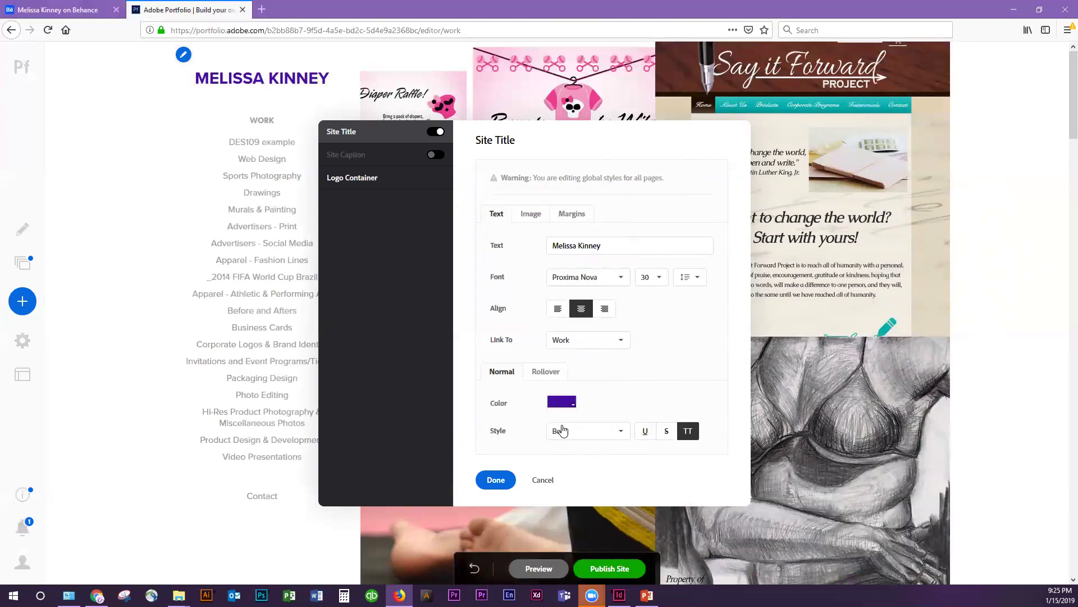
{"action": "left_click", "coordinate": [496, 480]}
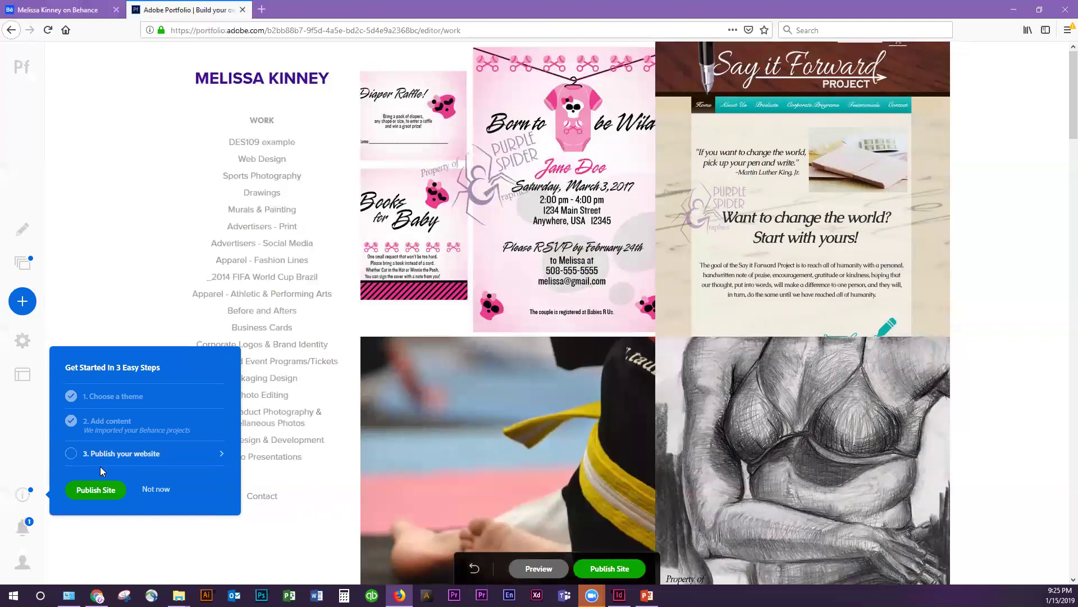
Close the Portfolio tab, set Firefox aside, and switch to Chrome's DES109_2 Graphic Design I Canvas page
{"action": "left_click", "coordinate": [242, 11]}
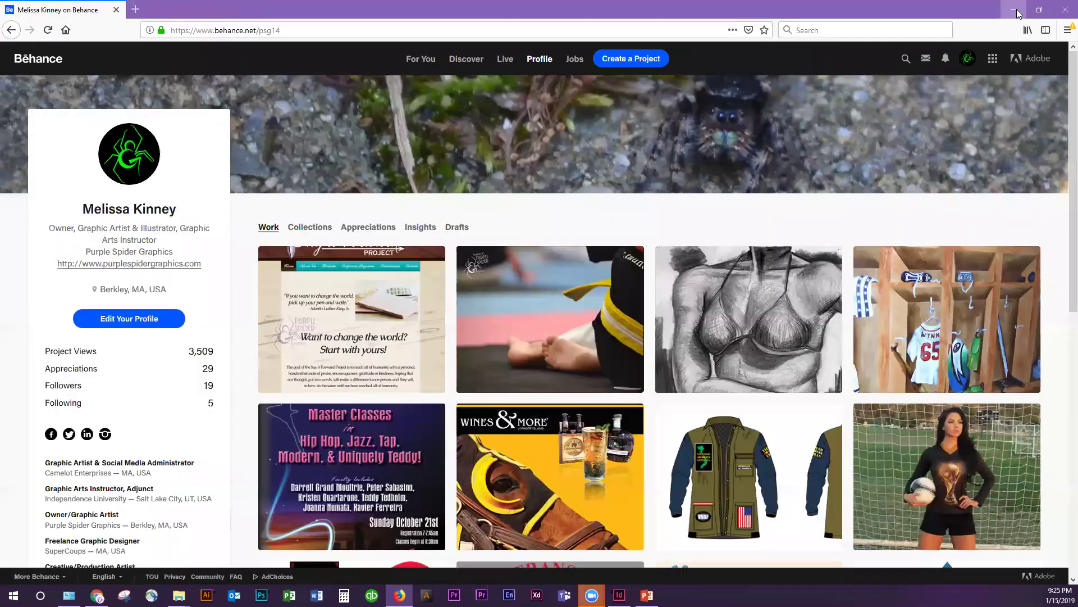
{"action": "left_click", "coordinate": [1003, 7]}
{"action": "left_click", "coordinate": [1020, 10]}
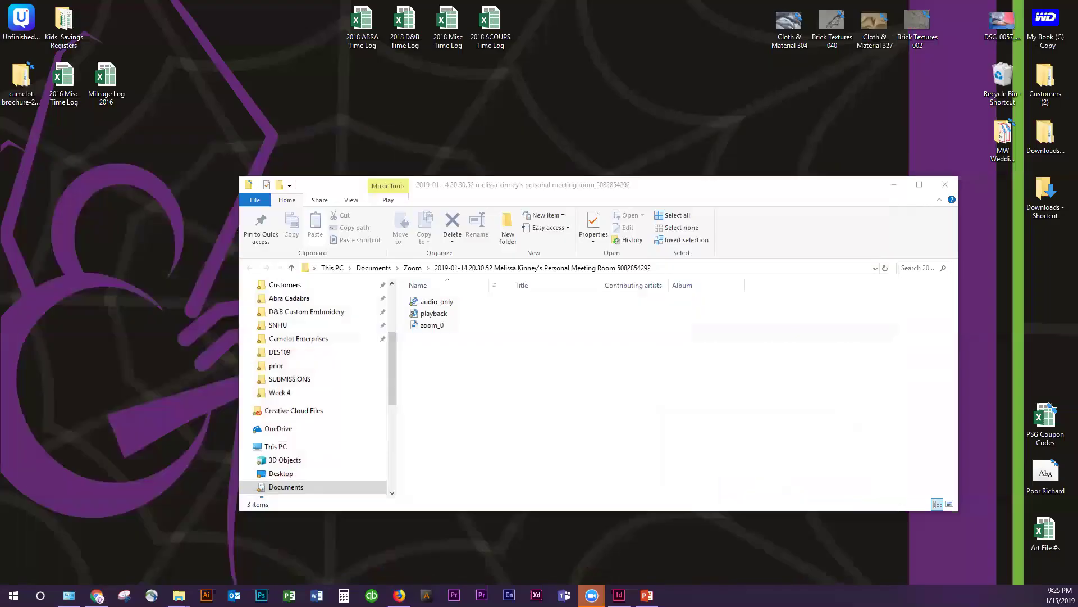
{"action": "key", "text": "alt+Tab"}
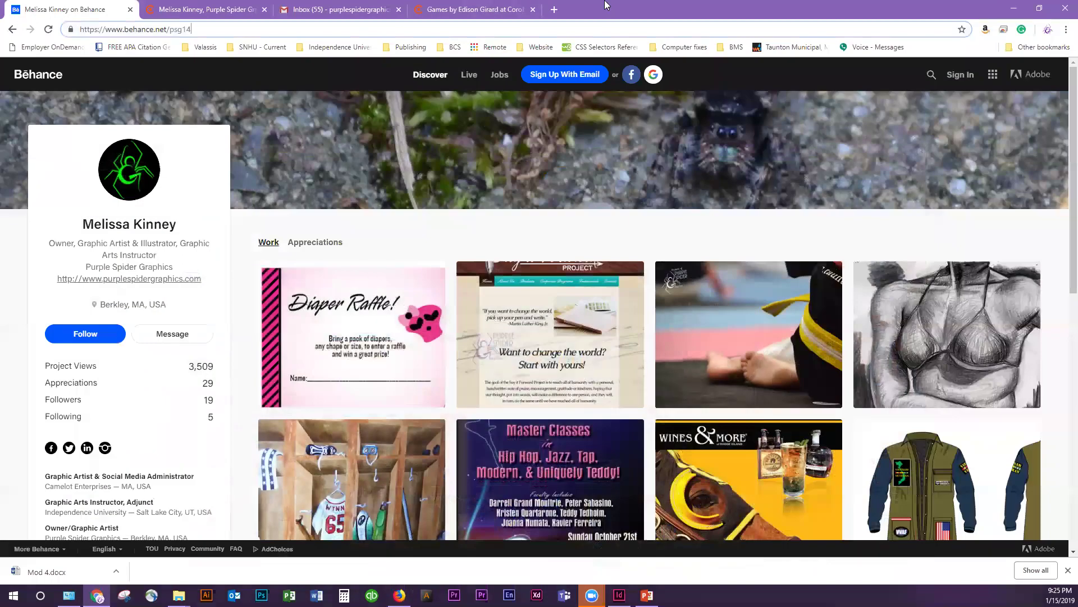
{"action": "left_click", "coordinate": [559, 9]}
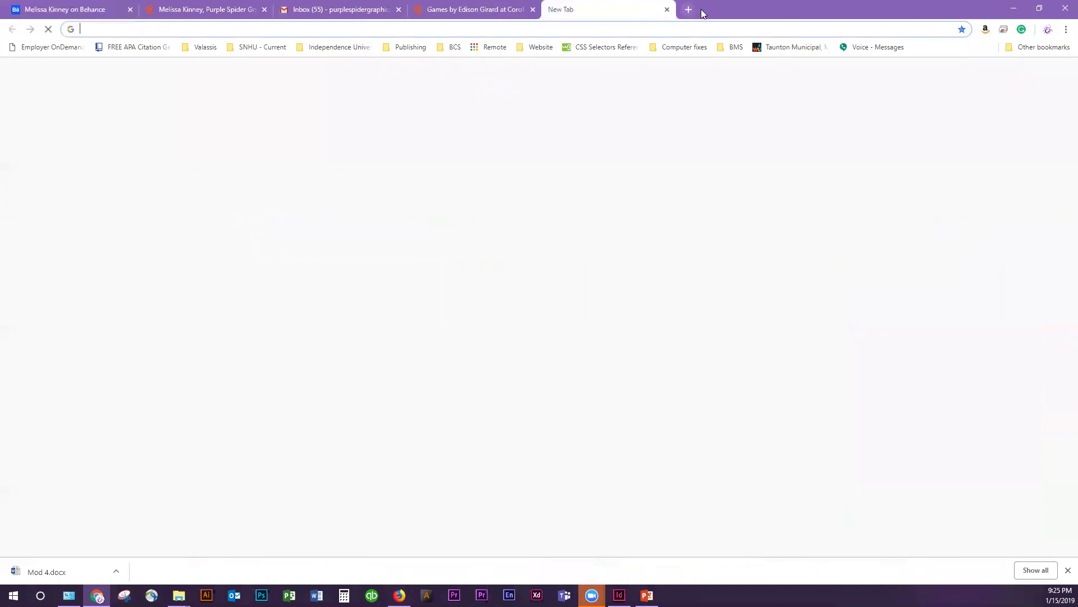
{"action": "left_click", "coordinate": [1039, 9]}
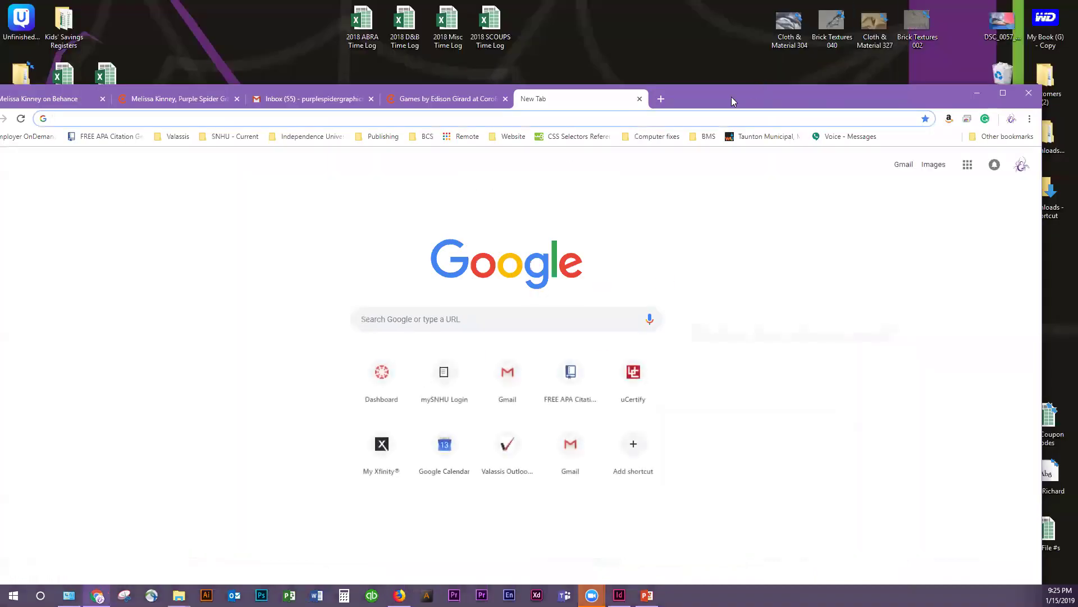
{"action": "left_click", "coordinate": [977, 93]}
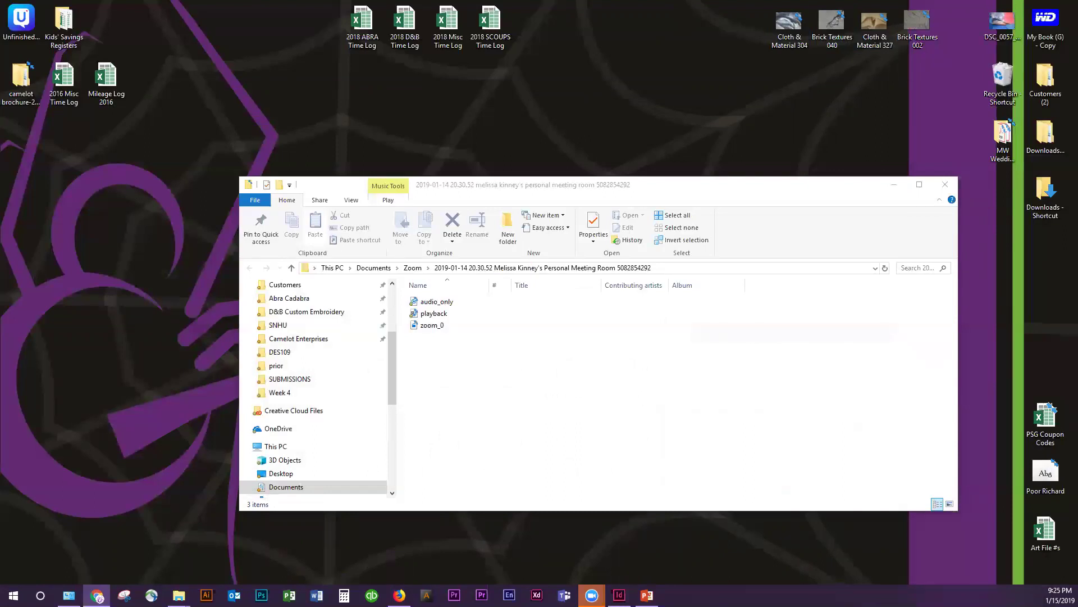
{"action": "key", "text": "alt+Tab"}
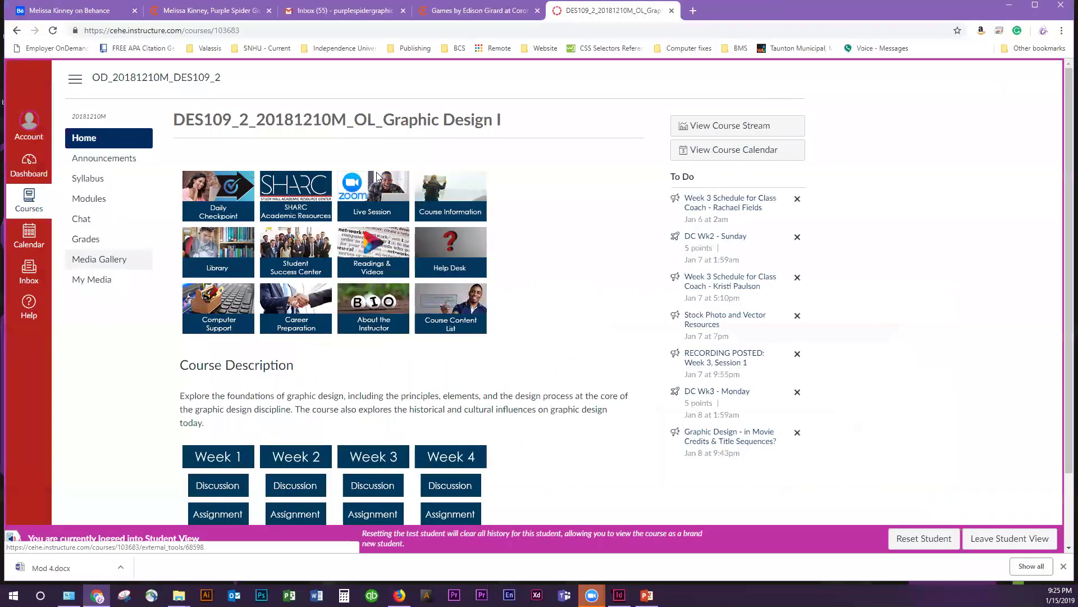
Leave the Week 3 assignment, return to the course home, and open the Week 4 assignment
{"action": "left_click", "coordinate": [374, 514]}
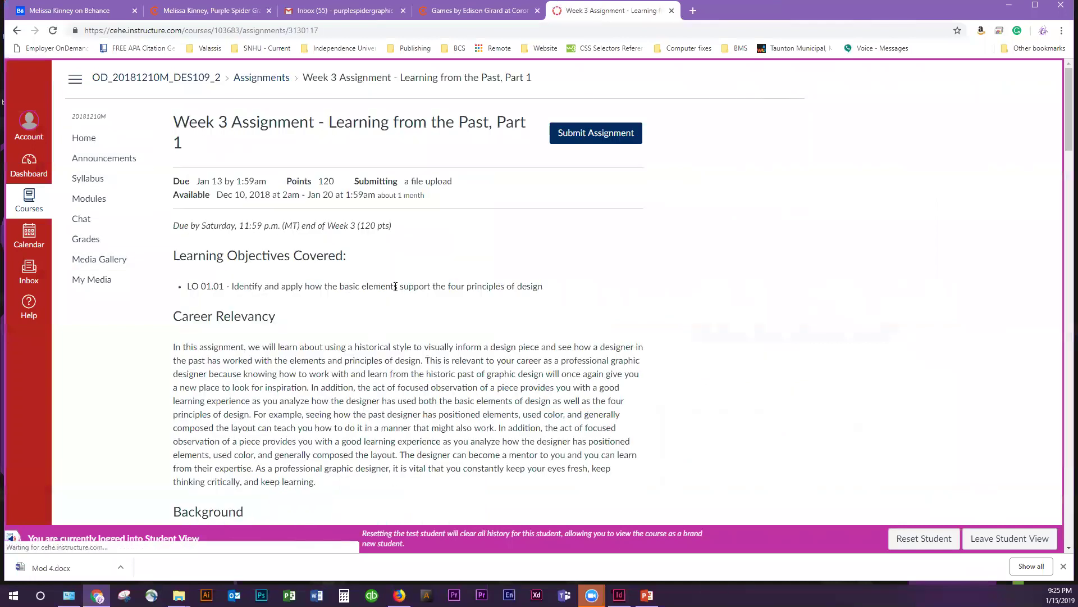
{"action": "key", "text": "alt+Left"}
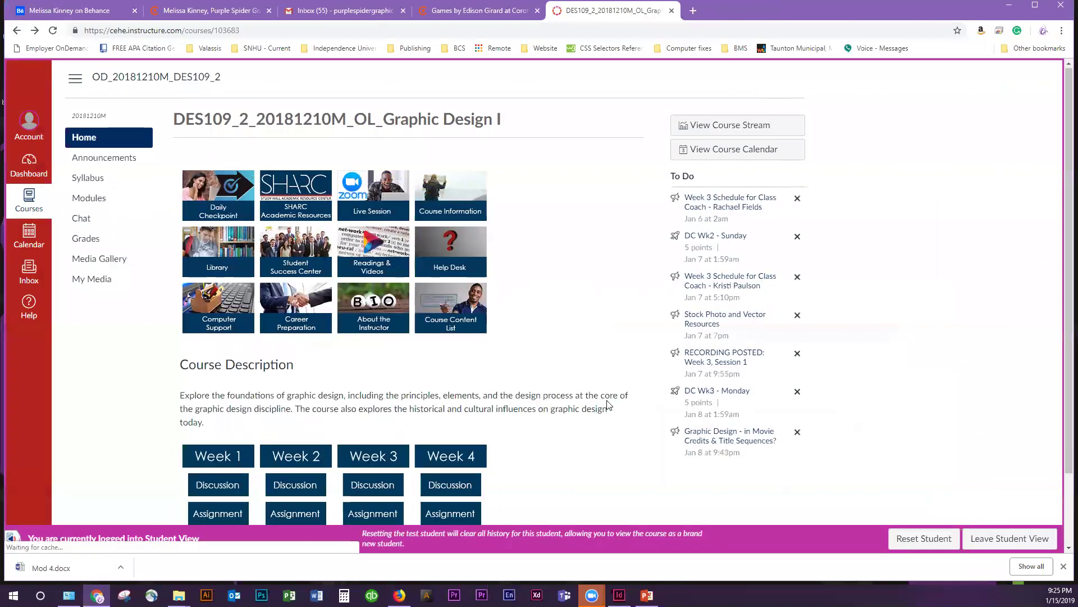
{"action": "scroll", "coordinate": [556, 328], "scroll_direction": "down", "scroll_amount": 2}
{"action": "left_click", "coordinate": [451, 428]}
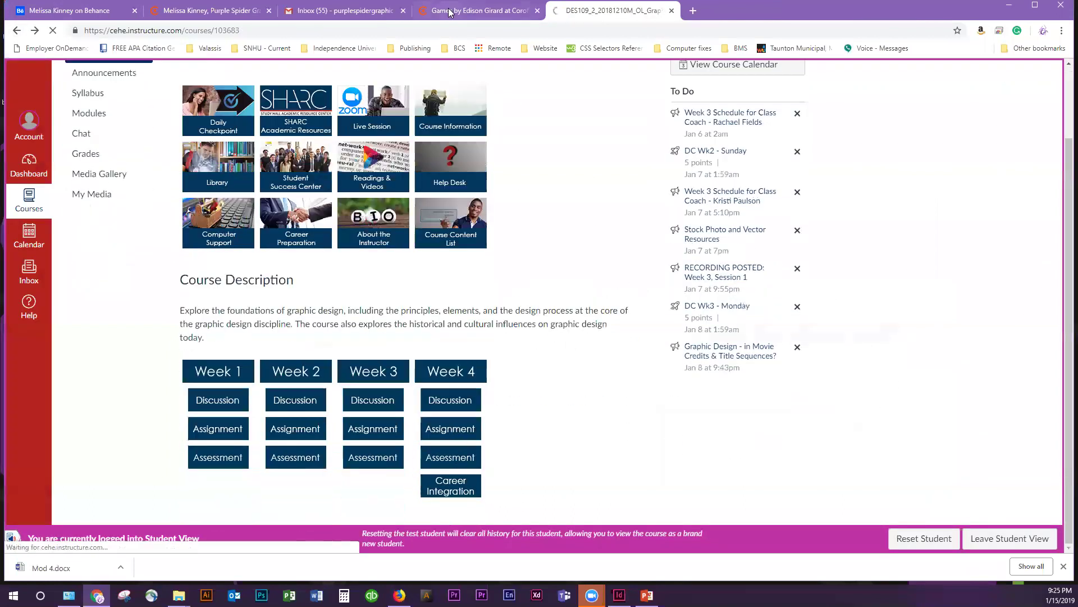
{"action": "scroll", "coordinate": [143, 486], "scroll_direction": "down", "scroll_amount": 6}
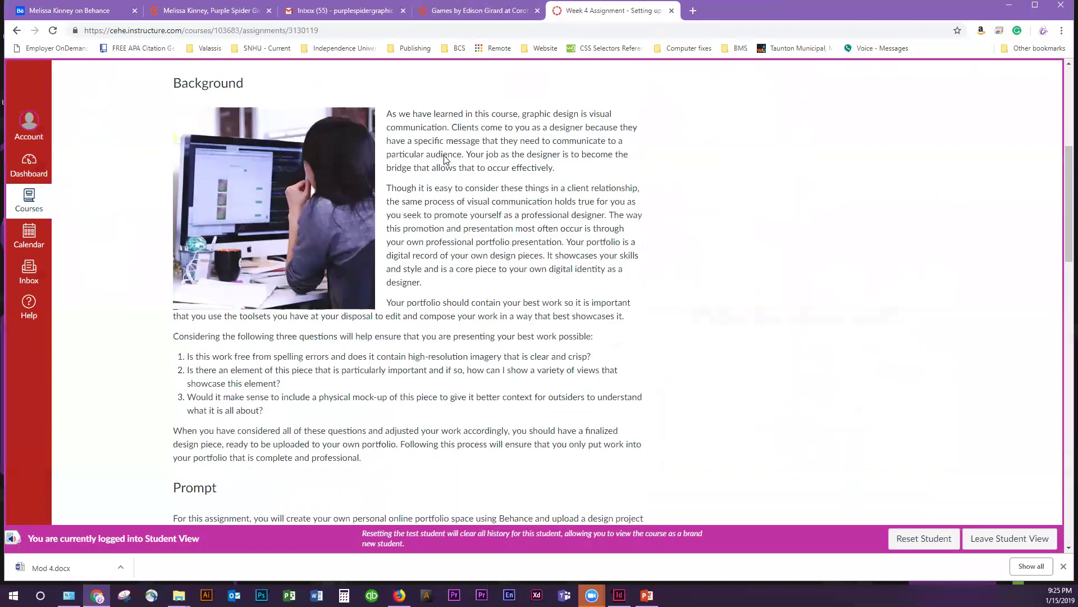
Highlight the Background text and each of the three portfolio-quality questions, then go to Coroflot
{"action": "left_click_drag", "start_coordinate": [387, 183], "coordinate": [281, 413]}
{"action": "left_click", "coordinate": [258, 408]}
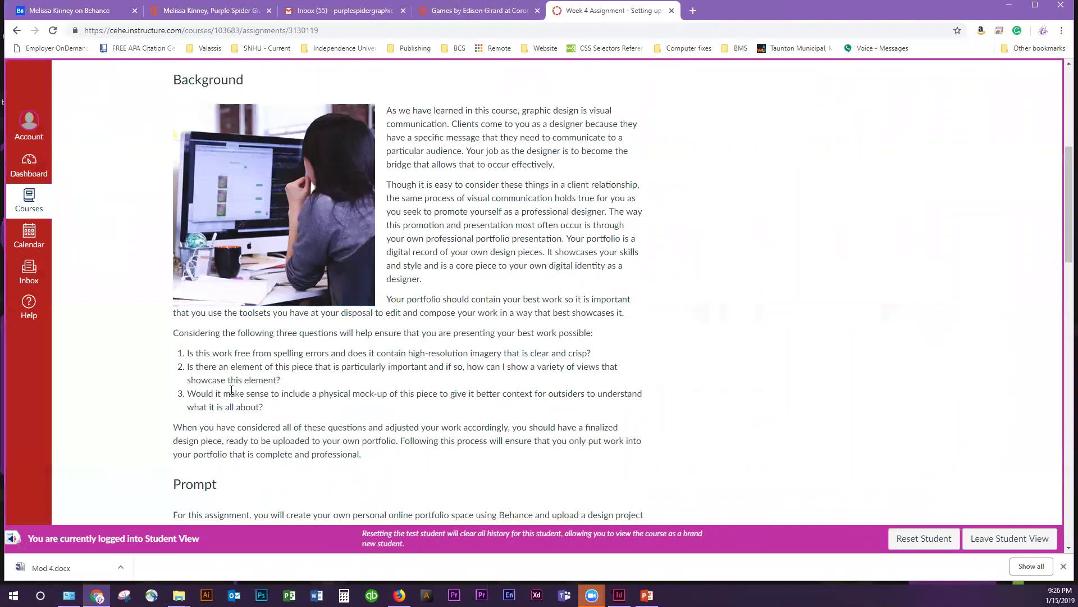
{"action": "left_click_drag", "start_coordinate": [187, 353], "coordinate": [306, 410]}
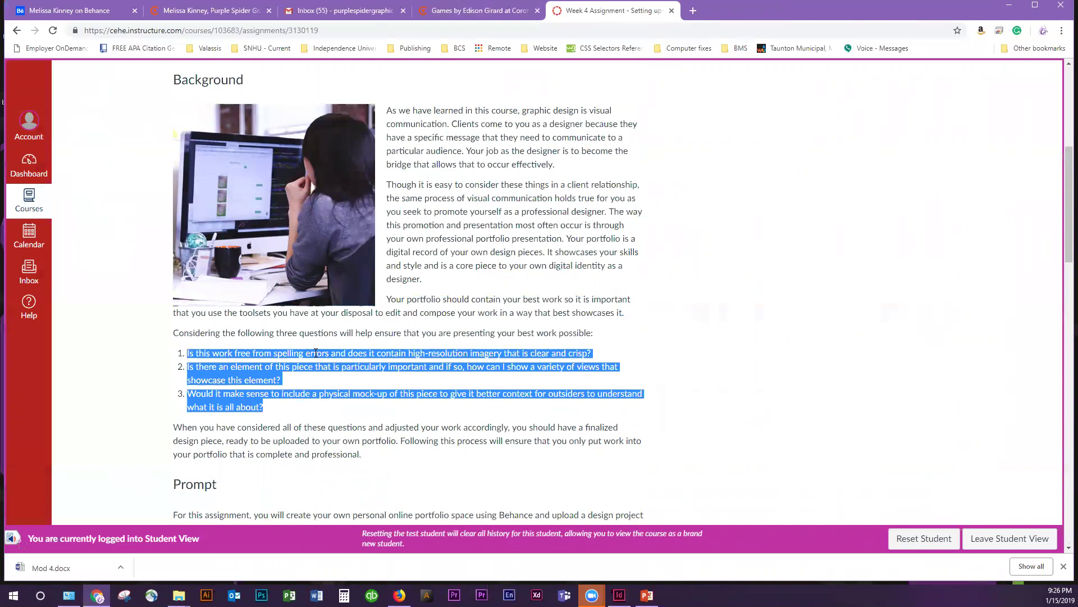
{"action": "left_click", "coordinate": [276, 353]}
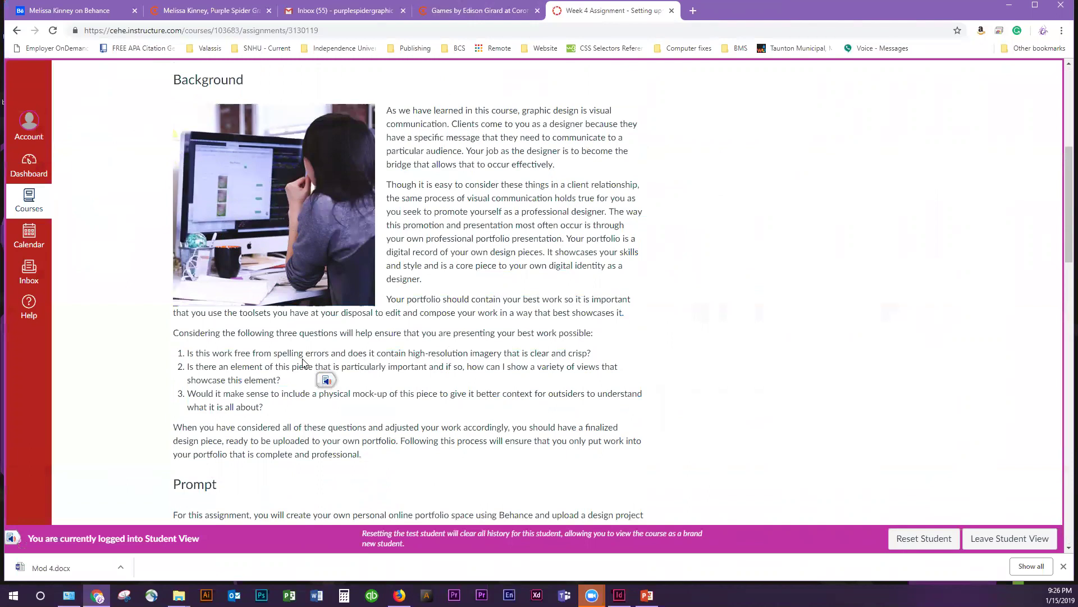
{"action": "triple_click", "coordinate": [236, 378]}
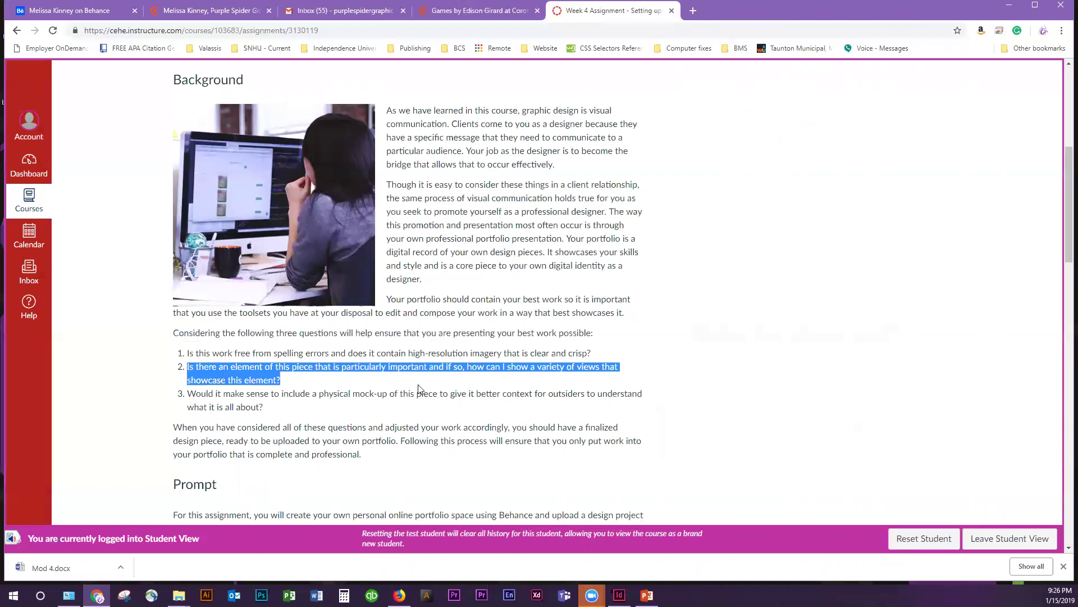
{"action": "left_click", "coordinate": [313, 381]}
{"action": "left_click_drag", "start_coordinate": [283, 386], "coordinate": [225, 377]}
{"action": "triple_click", "coordinate": [224, 377]}
{"action": "left_click_drag", "start_coordinate": [264, 408], "coordinate": [194, 407]}
{"action": "triple_click", "coordinate": [227, 407]}
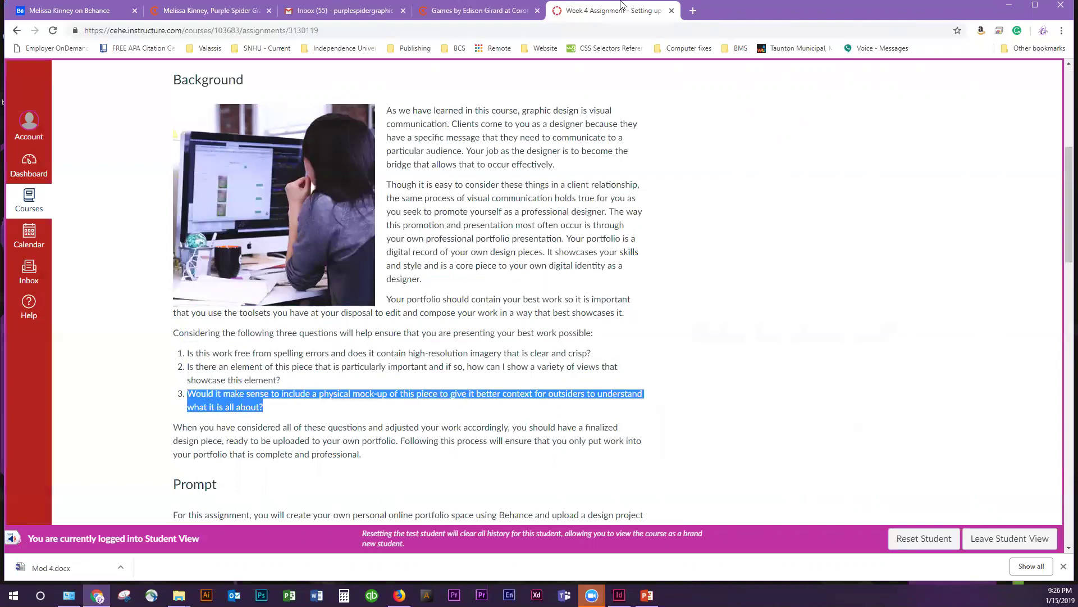
{"action": "left_click", "coordinate": [231, 11]}
Open the Coroflot Packaging Design project and scroll through its first images
{"action": "scroll", "coordinate": [253, 253], "scroll_direction": "down", "scroll_amount": 5}
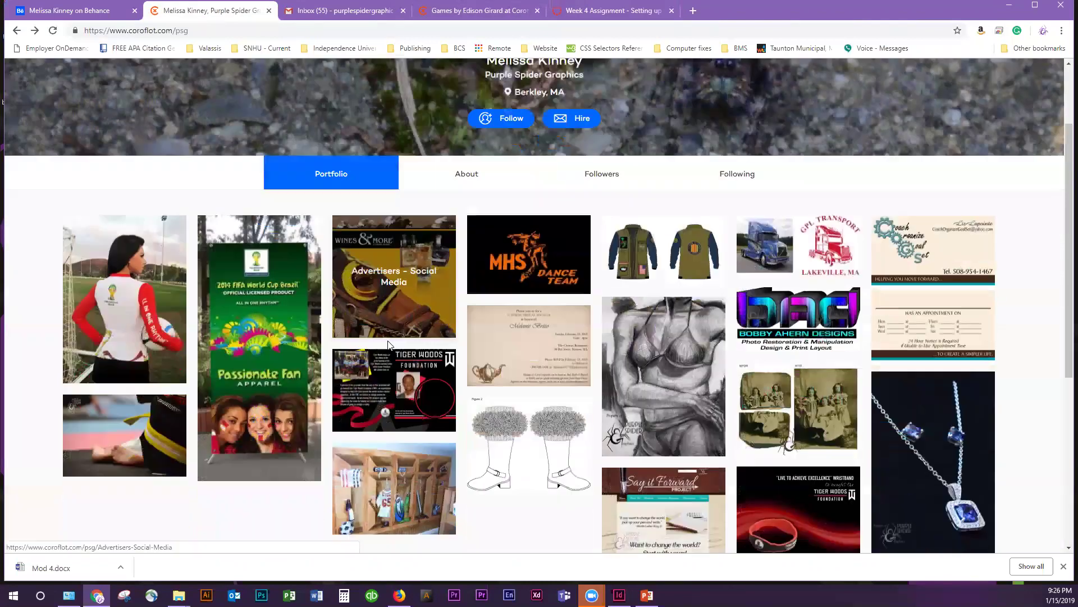
{"action": "left_click", "coordinate": [444, 303]}
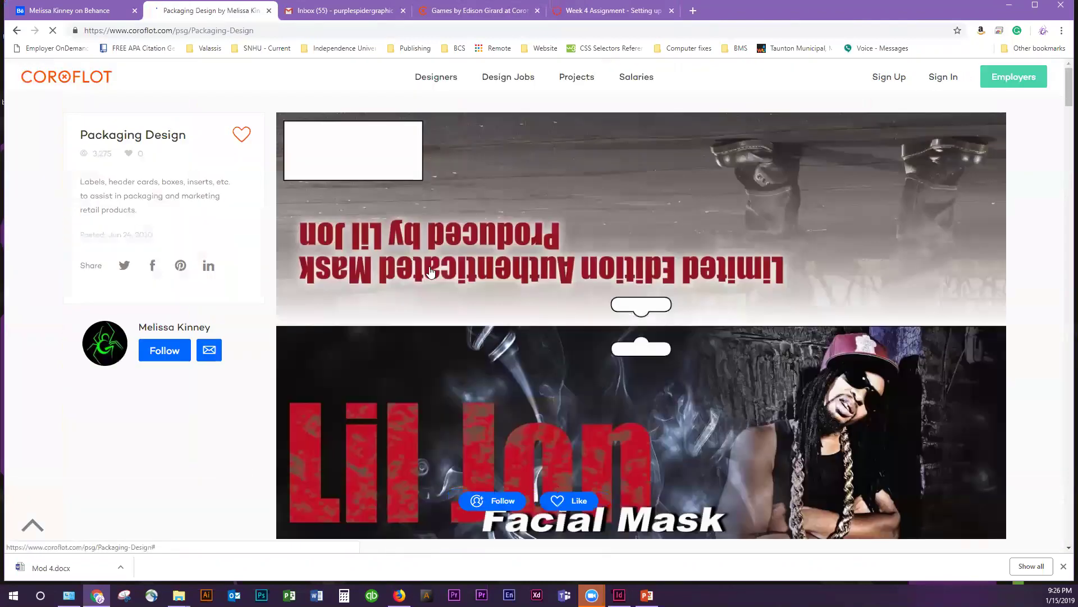
{"action": "scroll", "coordinate": [556, 315], "scroll_direction": "down", "scroll_amount": 15}
{"action": "scroll", "coordinate": [603, 352], "scroll_direction": "up", "scroll_amount": 6}
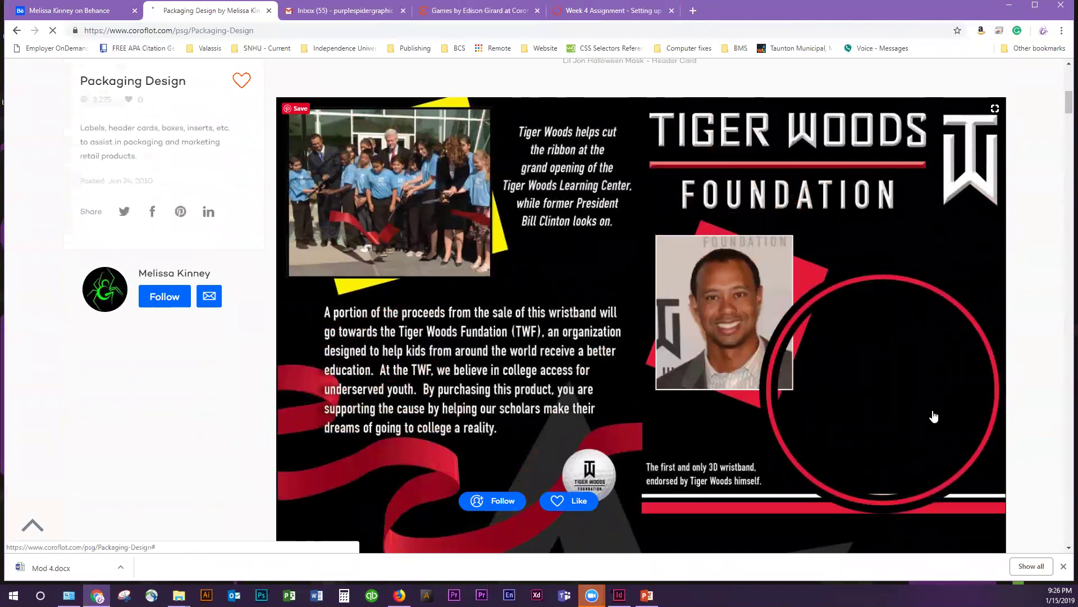
{"action": "scroll", "coordinate": [843, 366], "scroll_direction": "down", "scroll_amount": 12}
{"action": "scroll", "coordinate": [848, 367], "scroll_direction": "down", "scroll_amount": 5}
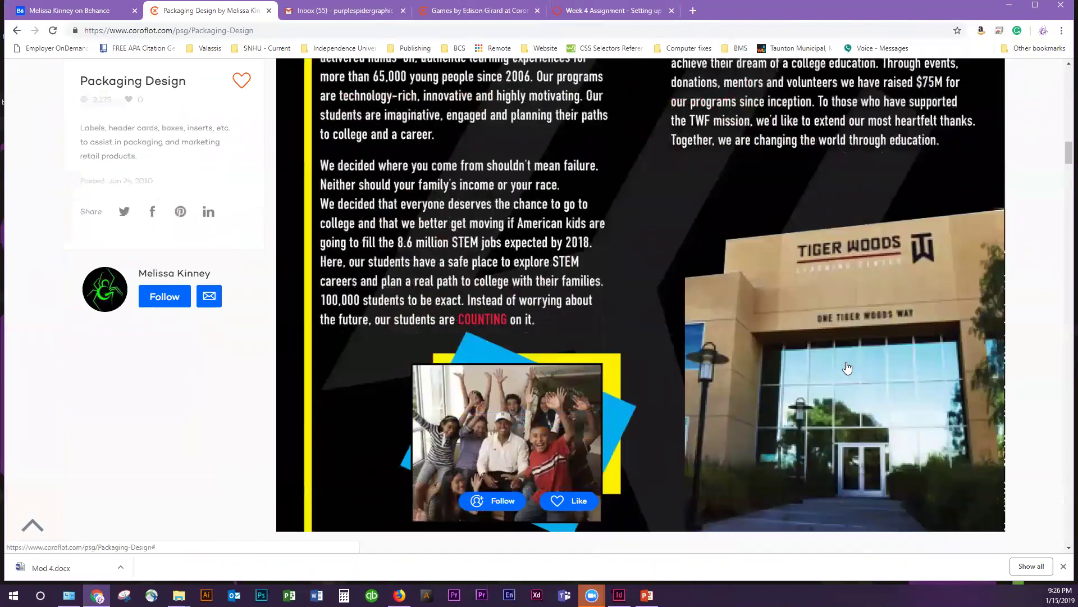
{"action": "scroll", "coordinate": [740, 135], "scroll_direction": "up", "scroll_amount": 3}
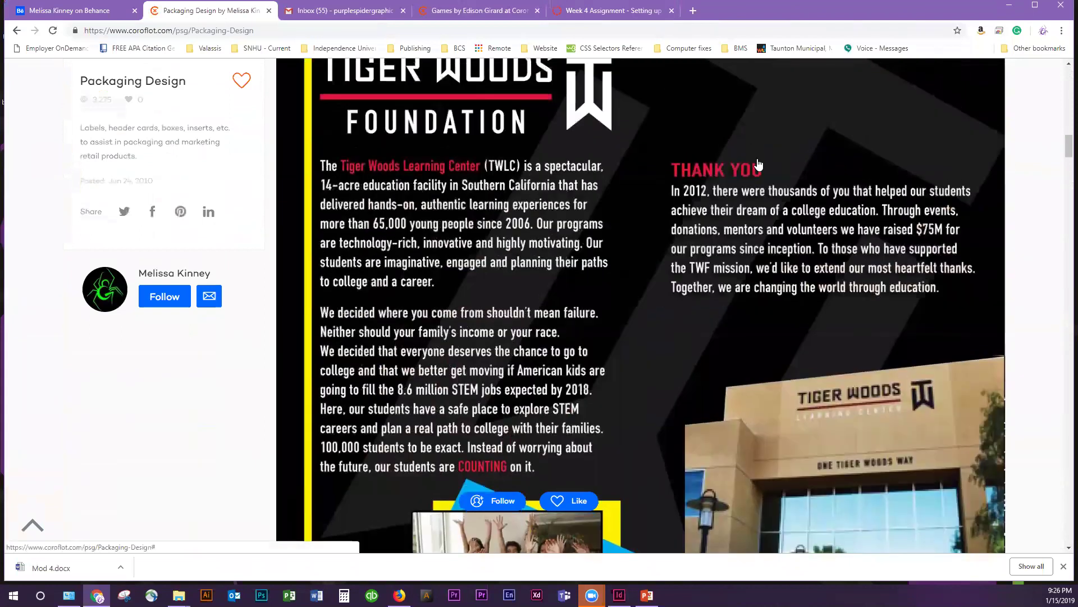
{"action": "scroll", "coordinate": [756, 164], "scroll_direction": "down", "scroll_amount": 9}
{"action": "scroll", "coordinate": [758, 164], "scroll_direction": "down", "scroll_amount": 2}
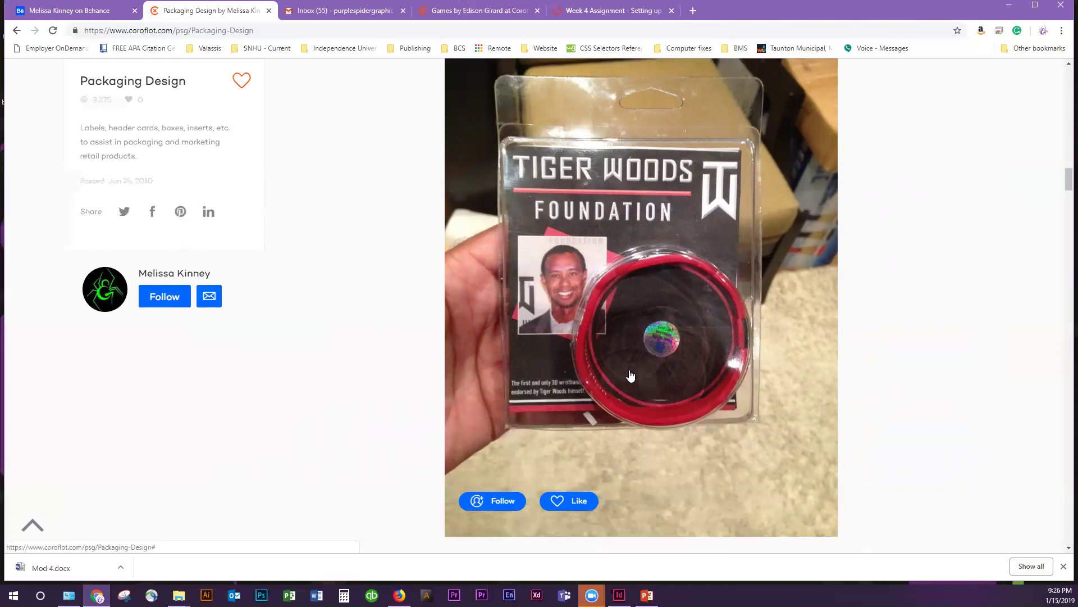
Scroll on through the wristband and NAPA helicopter box pieces, then return to the Behance tab
{"action": "scroll", "coordinate": [632, 375], "scroll_direction": "down", "scroll_amount": 4}
{"action": "scroll", "coordinate": [642, 375], "scroll_direction": "down", "scroll_amount": 6}
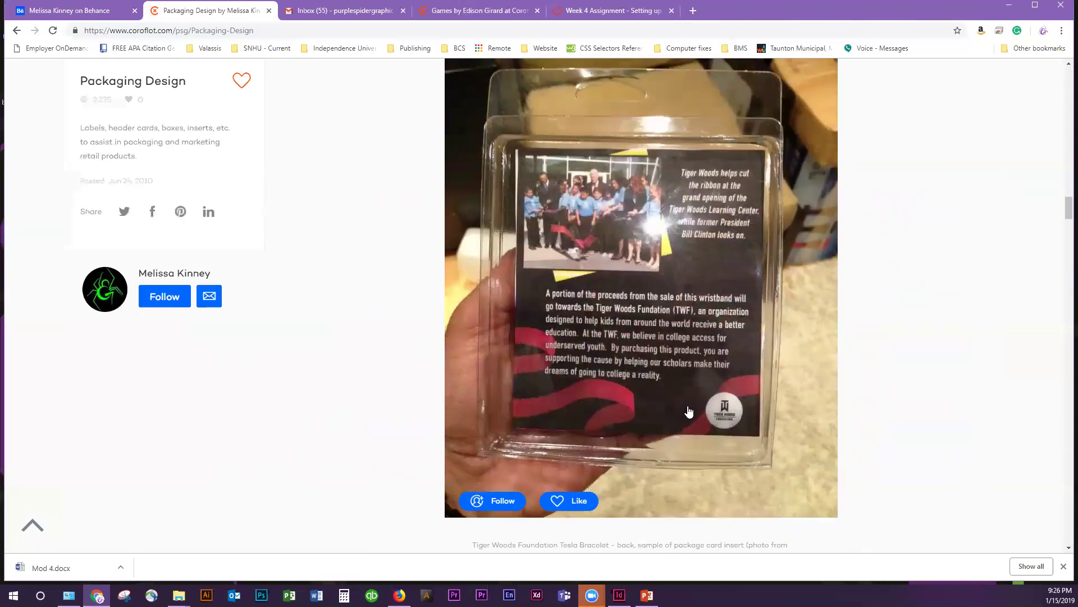
{"action": "scroll", "coordinate": [689, 412], "scroll_direction": "down", "scroll_amount": 15}
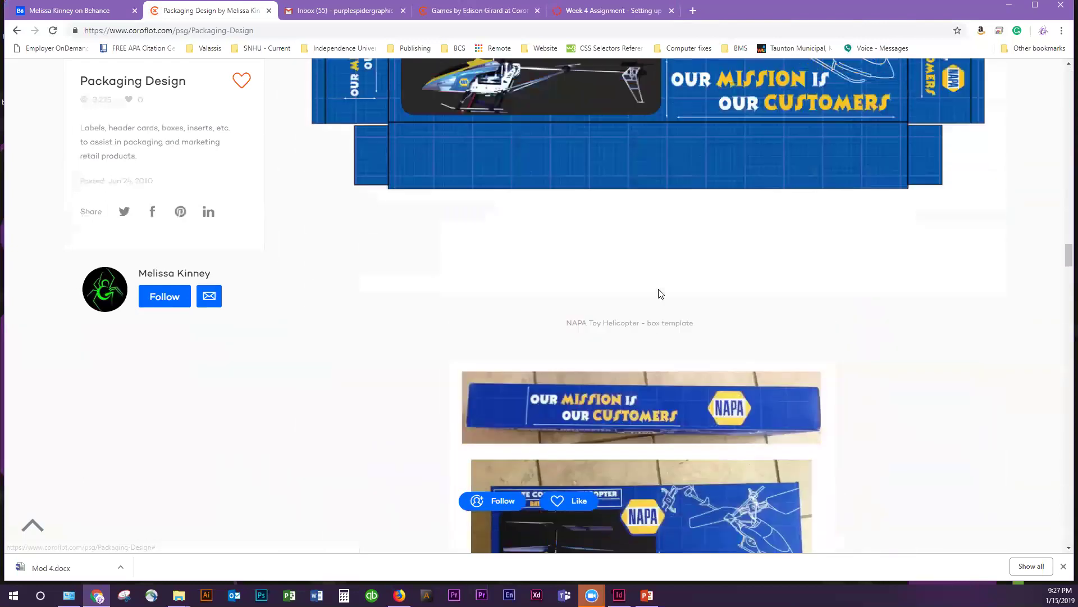
{"action": "scroll", "coordinate": [660, 293], "scroll_direction": "up", "scroll_amount": 6}
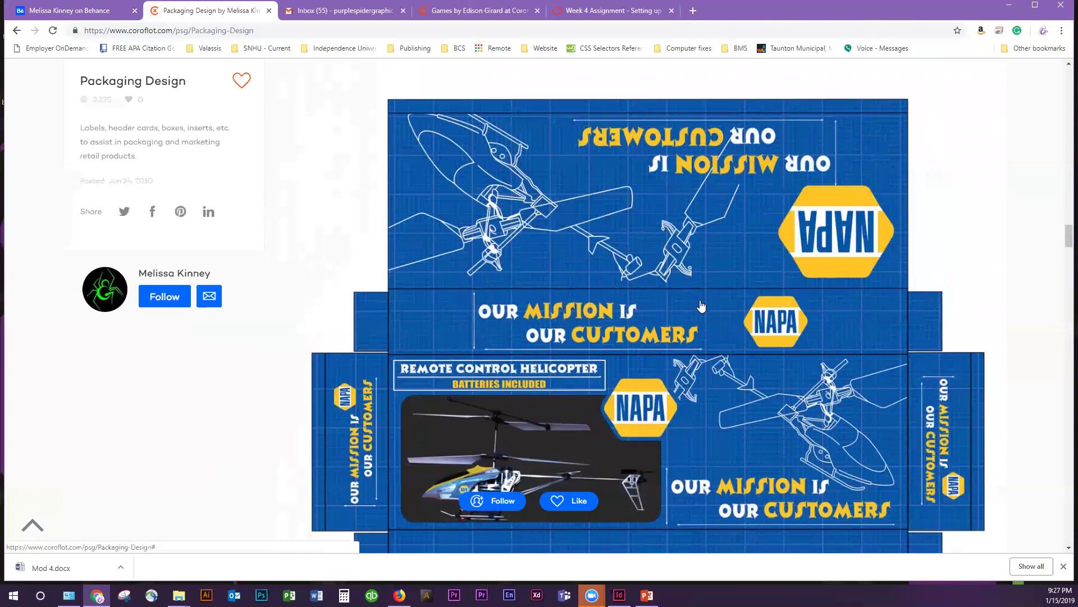
{"action": "scroll", "coordinate": [702, 306], "scroll_direction": "down", "scroll_amount": 9}
{"action": "scroll", "coordinate": [770, 449], "scroll_direction": "down", "scroll_amount": 1}
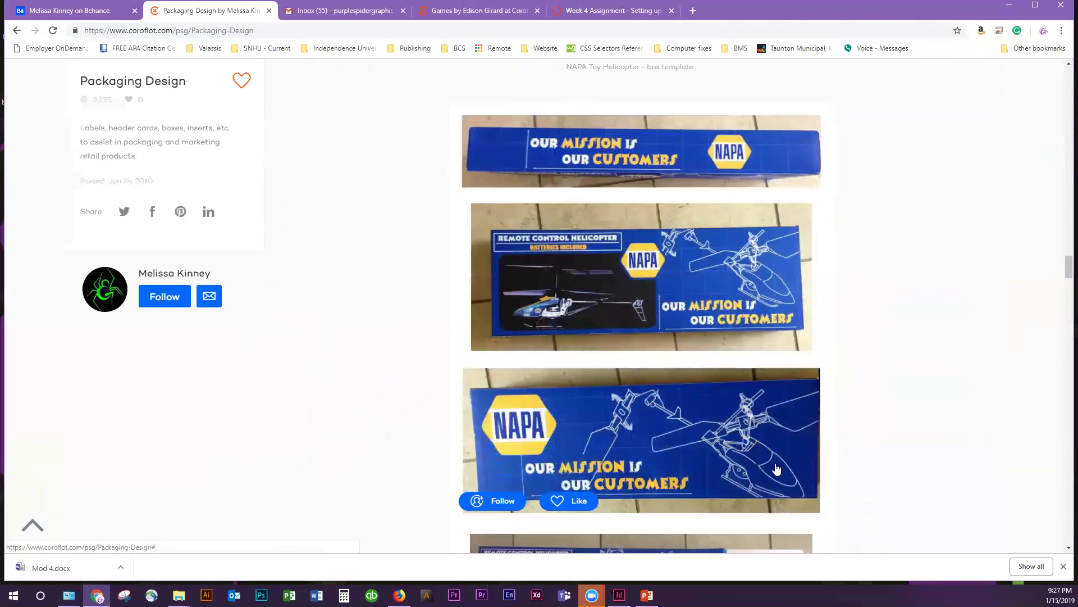
{"action": "scroll", "coordinate": [786, 228], "scroll_direction": "down", "scroll_amount": 4}
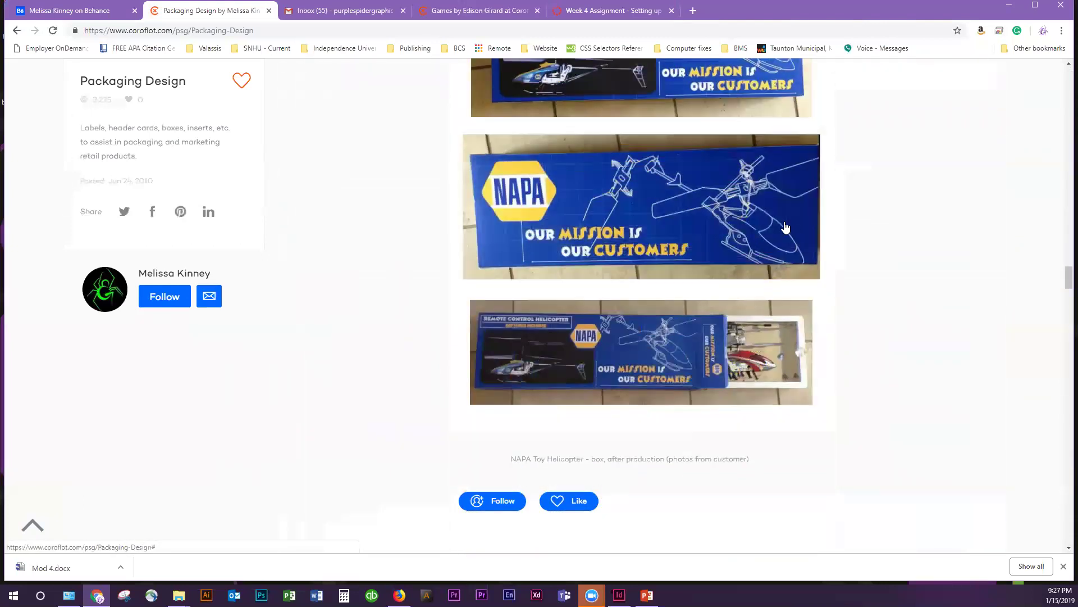
{"action": "left_click", "coordinate": [98, 9]}
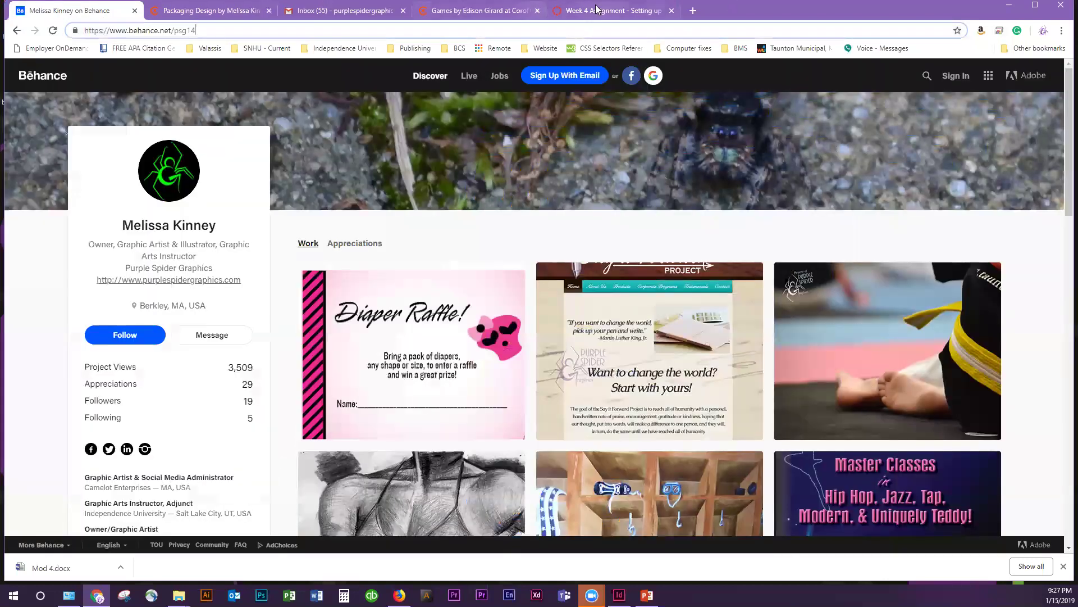
Back on the Week 4 assignment, highlight the instruction about creating the Behance site
{"action": "left_click", "coordinate": [600, 8]}
{"action": "scroll", "coordinate": [772, 458], "scroll_direction": "down", "scroll_amount": 3}
{"action": "scroll", "coordinate": [774, 458], "scroll_direction": "down", "scroll_amount": 3}
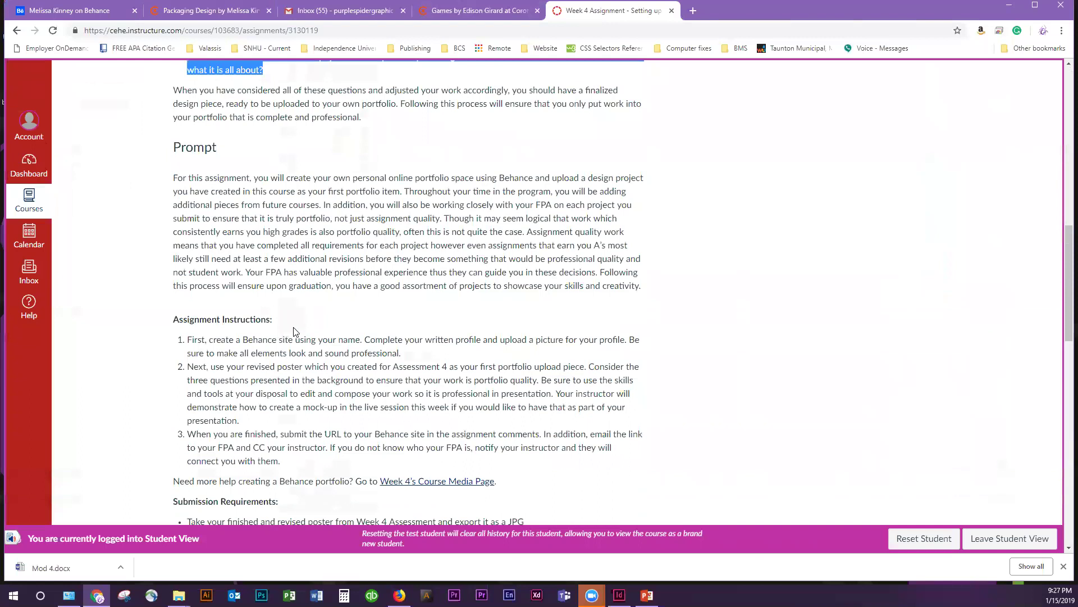
{"action": "left_click_drag", "start_coordinate": [294, 331], "coordinate": [388, 339]}
{"action": "left_click", "coordinate": [390, 325]}
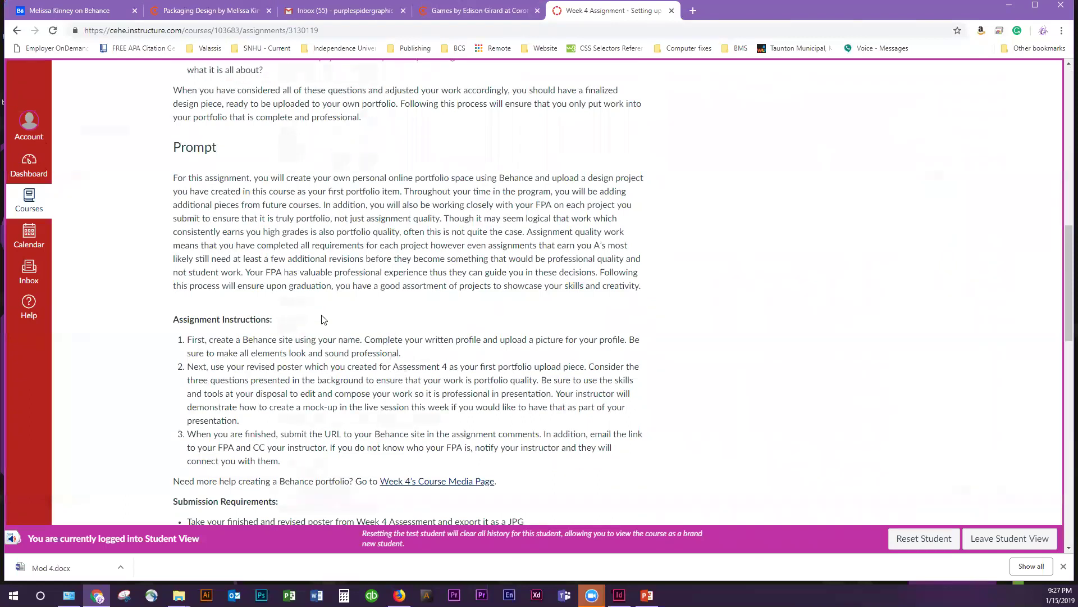
{"action": "triple_click", "coordinate": [364, 342]}
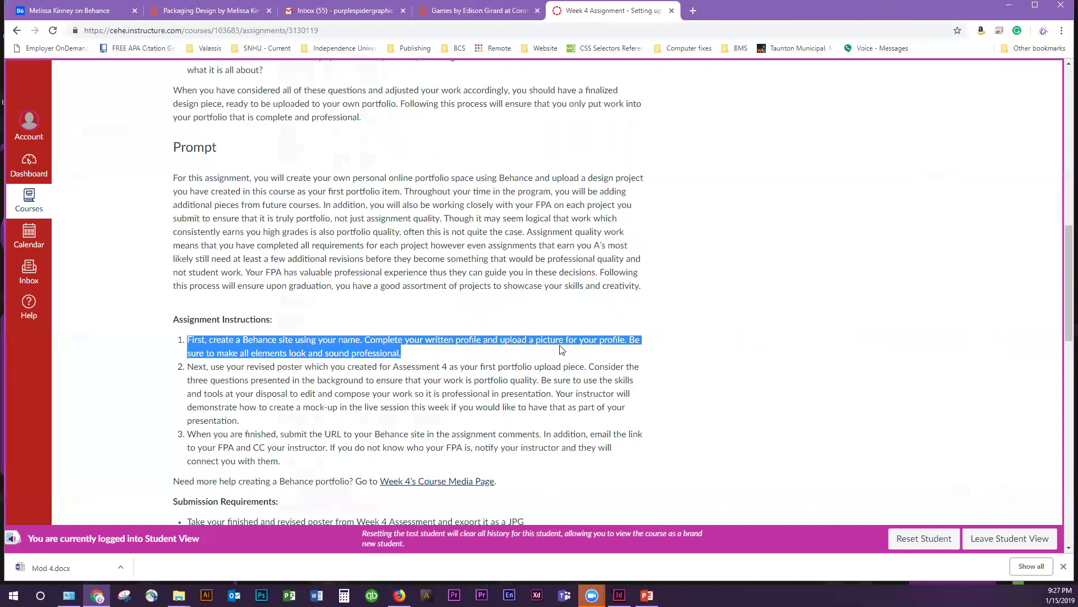
Highlight the revised-poster and Behance-URL instructions, glance at Behance, and mark 'assignment comments'
{"action": "scroll", "coordinate": [281, 343], "scroll_direction": "down", "scroll_amount": 3}
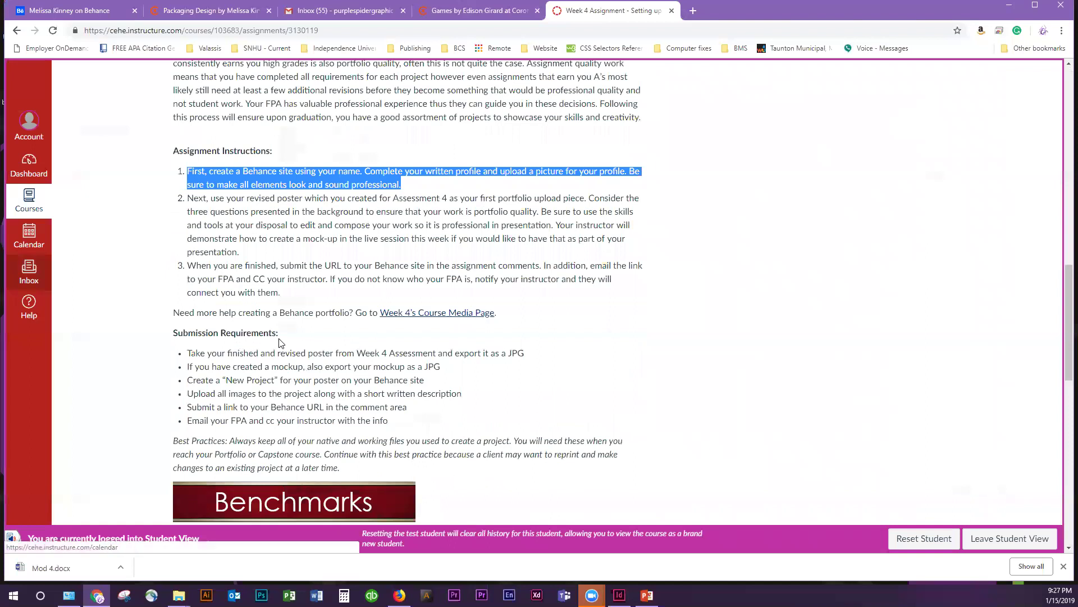
{"action": "left_click_drag", "start_coordinate": [230, 198], "coordinate": [241, 210]}
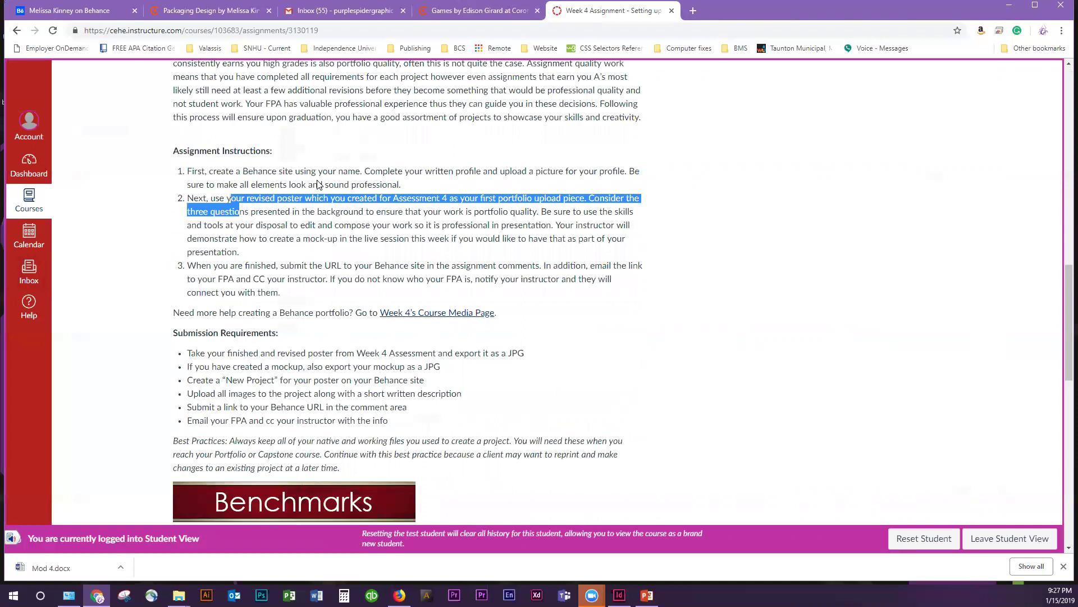
{"action": "left_click_drag", "start_coordinate": [188, 266], "coordinate": [314, 279]}
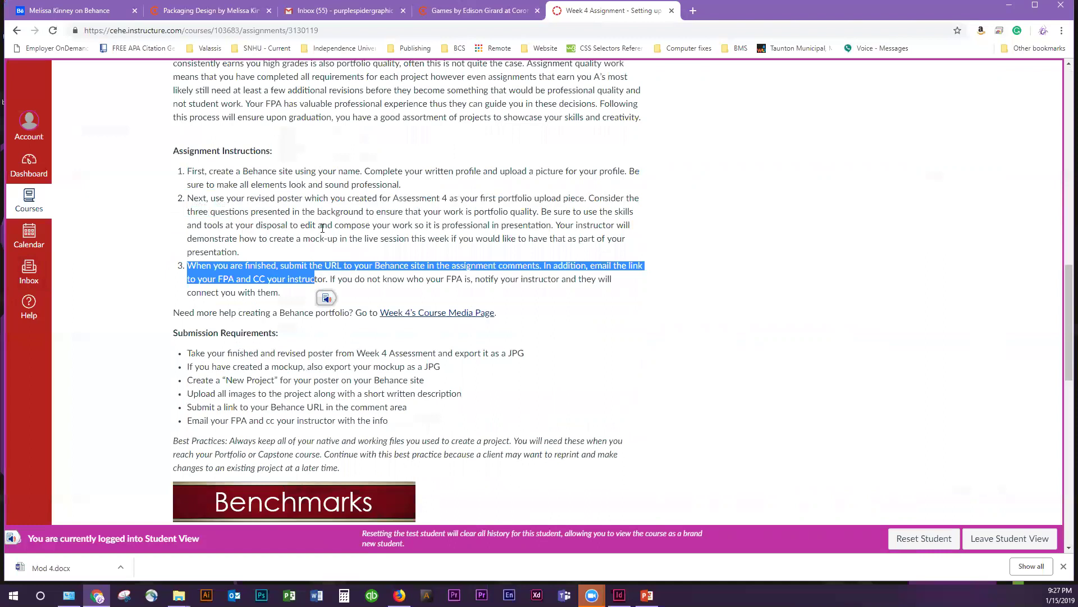
{"action": "left_click", "coordinate": [117, 15]}
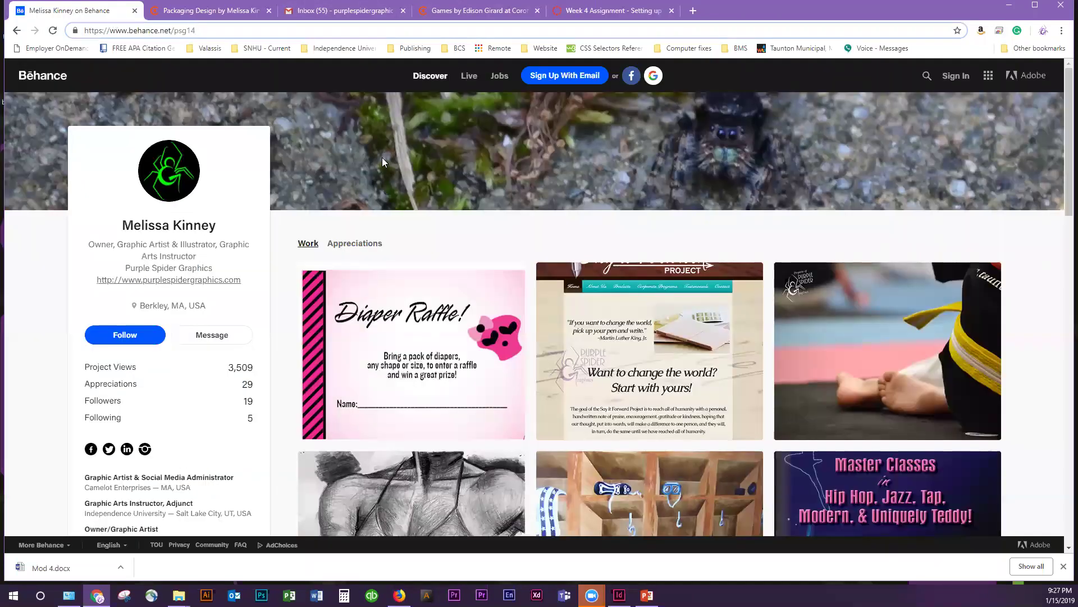
{"action": "left_click", "coordinate": [576, 10]}
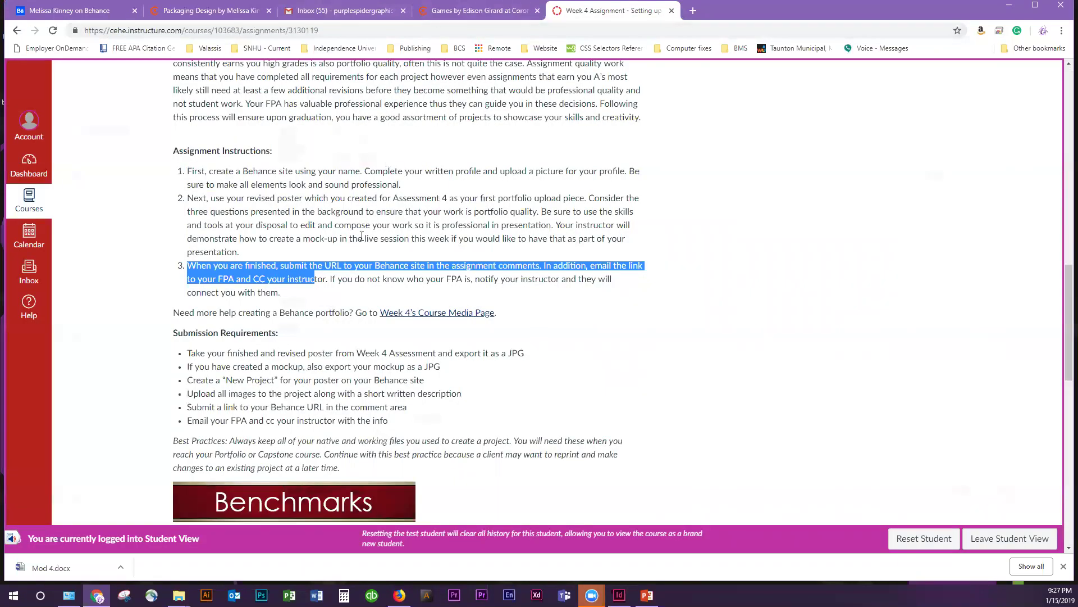
{"action": "left_click", "coordinate": [360, 276]}
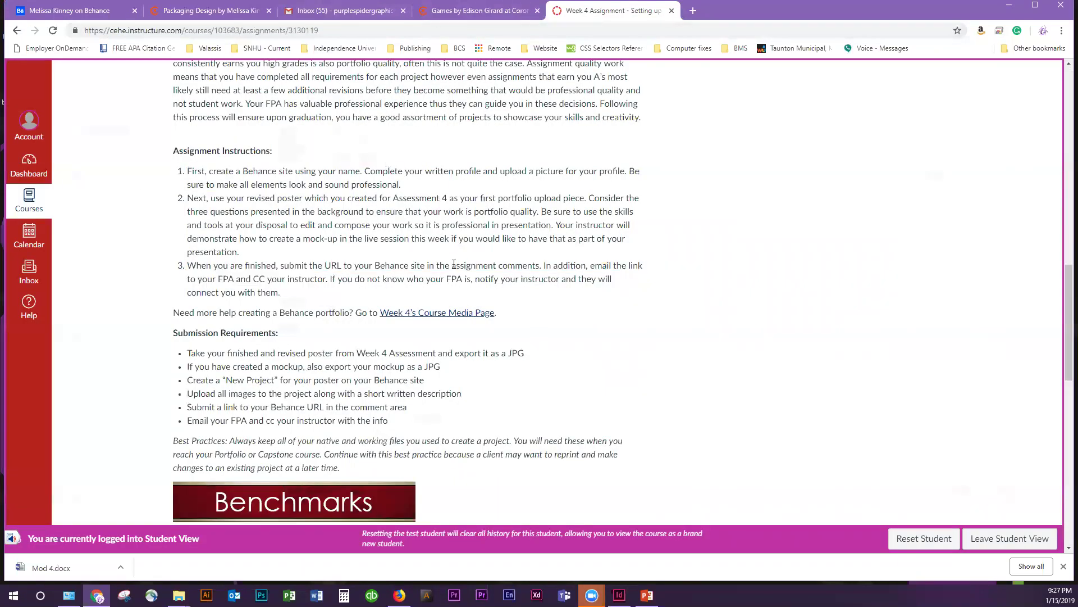
{"action": "left_click_drag", "start_coordinate": [452, 265], "coordinate": [538, 266]}
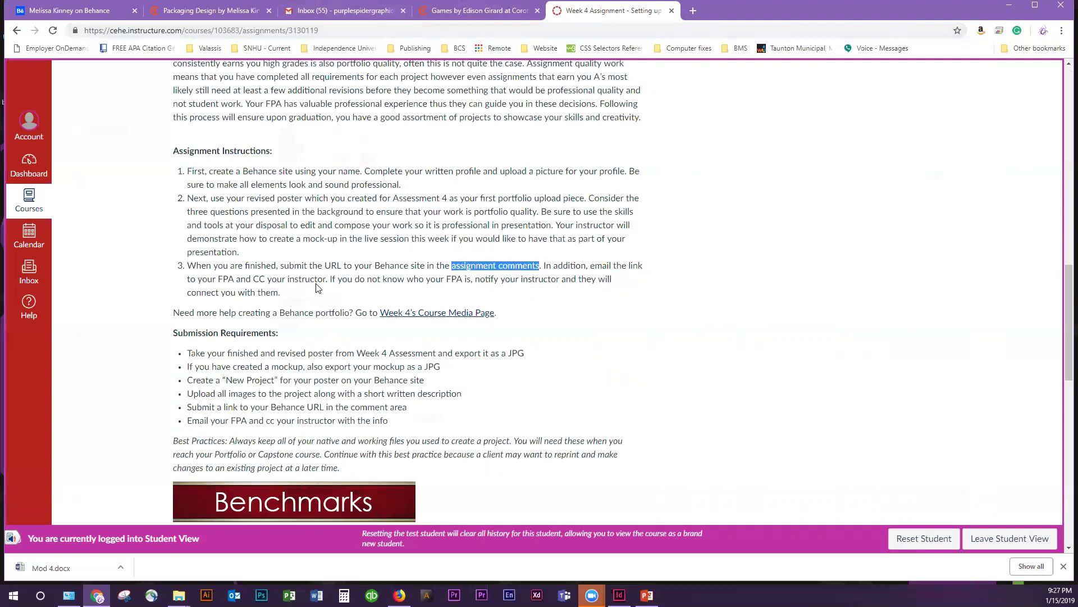
Highlight the first submission requirement about exporting the revised poster as a JPG
{"action": "scroll", "coordinate": [322, 290], "scroll_direction": "down", "scroll_amount": 1}
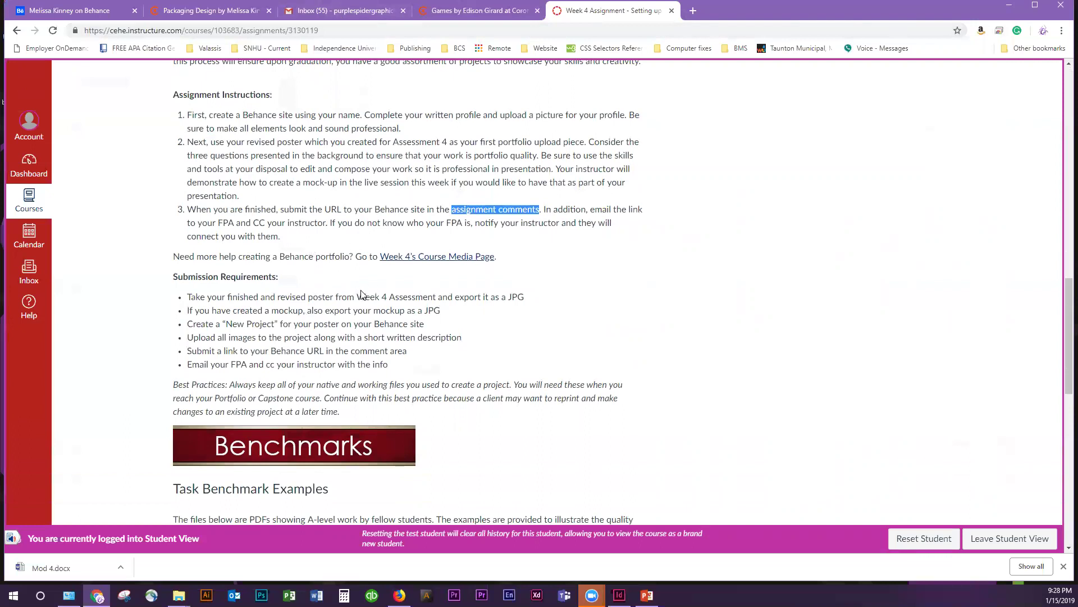
{"action": "left_click_drag", "start_coordinate": [188, 296], "coordinate": [317, 292]}
{"action": "left_click", "coordinate": [224, 290]}
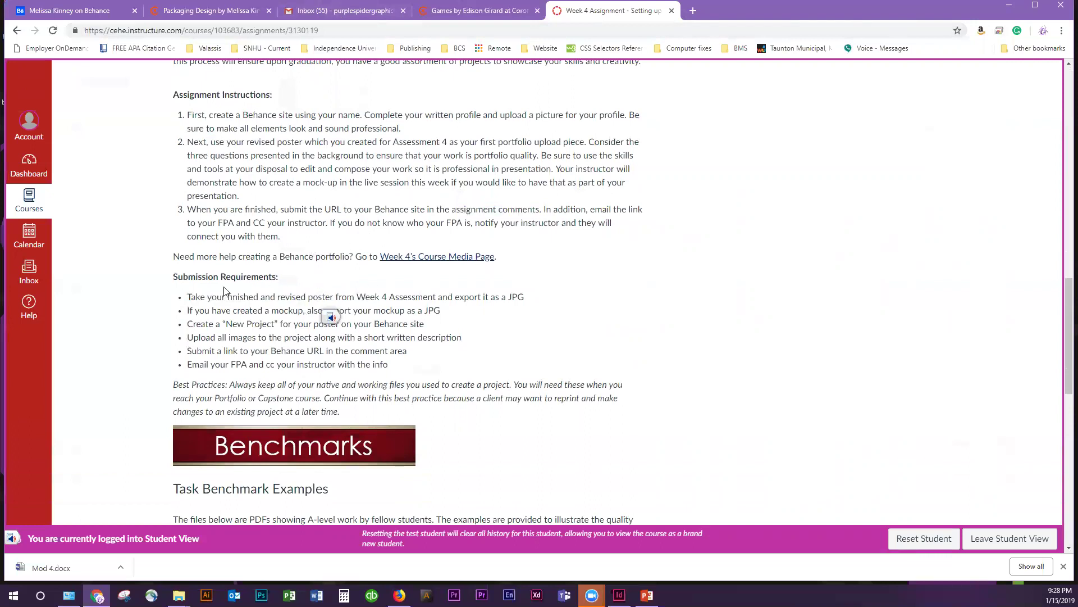
{"action": "left_click_drag", "start_coordinate": [188, 296], "coordinate": [532, 306]}
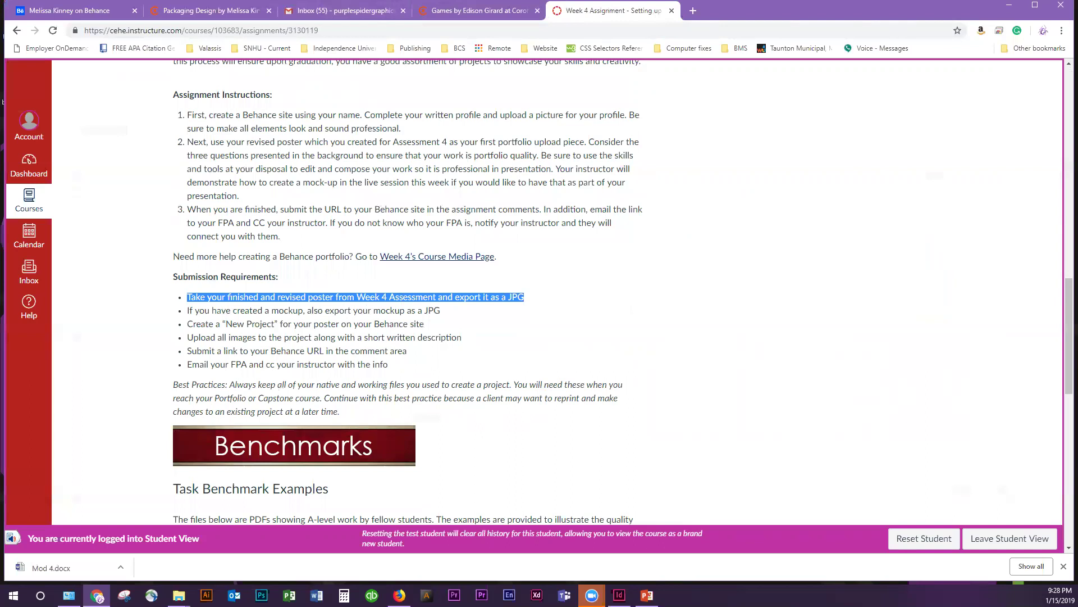
{"action": "key", "text": "alt+Tab"}
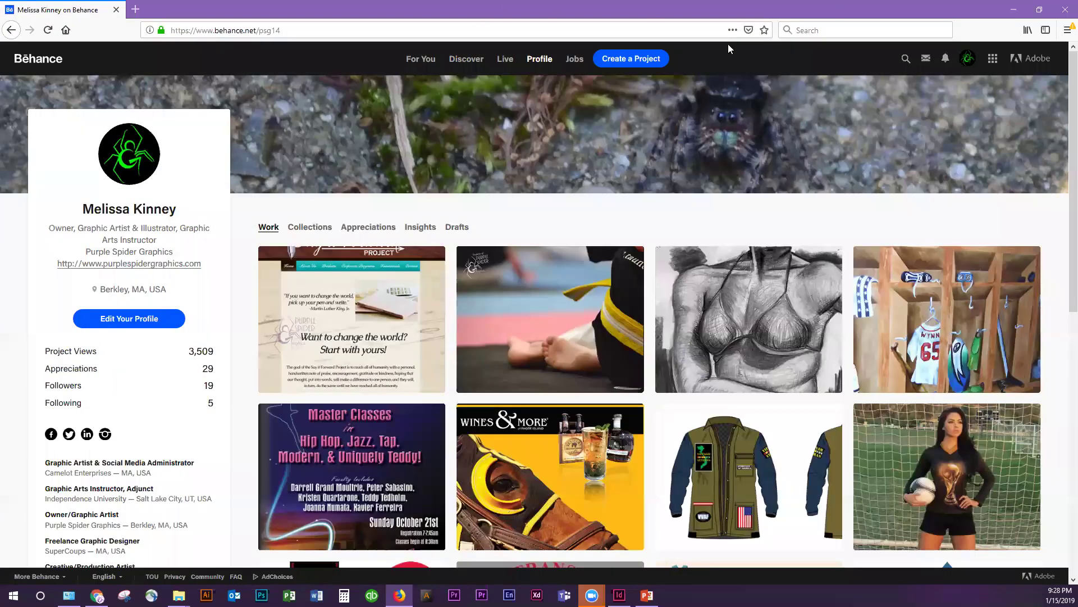
Glance over the Behance profile's Work grid, then minimize Firefox to reveal the Week 4 assignment
{"action": "mouse_move", "coordinate": [993, 59]}
{"action": "scroll", "coordinate": [908, 187], "scroll_direction": "down", "scroll_amount": 5}
{"action": "scroll", "coordinate": [909, 187], "scroll_direction": "up", "scroll_amount": 5}
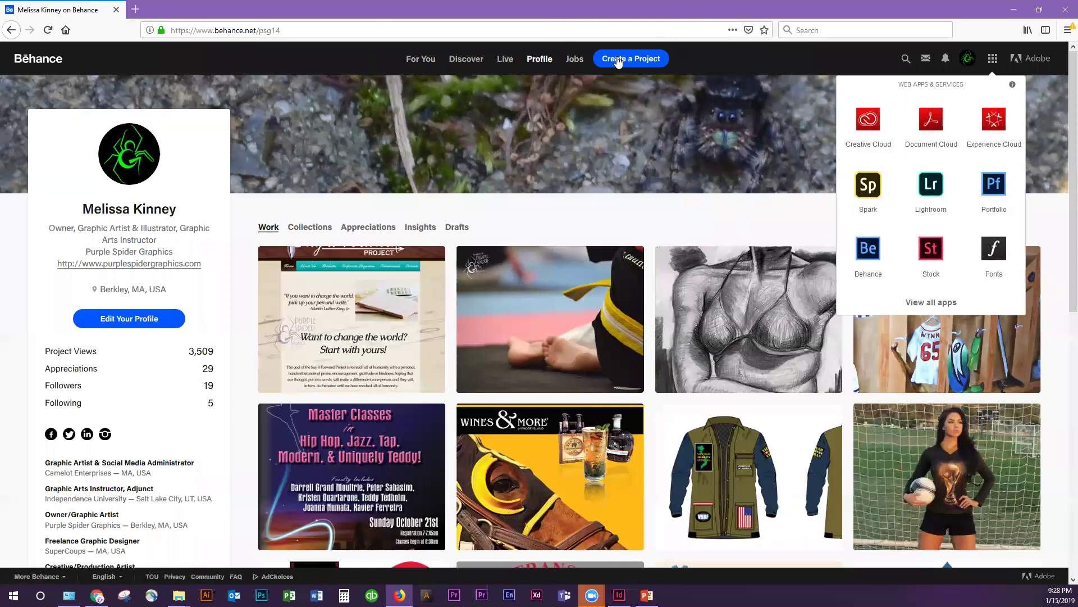
{"action": "left_click", "coordinate": [1015, 13]}
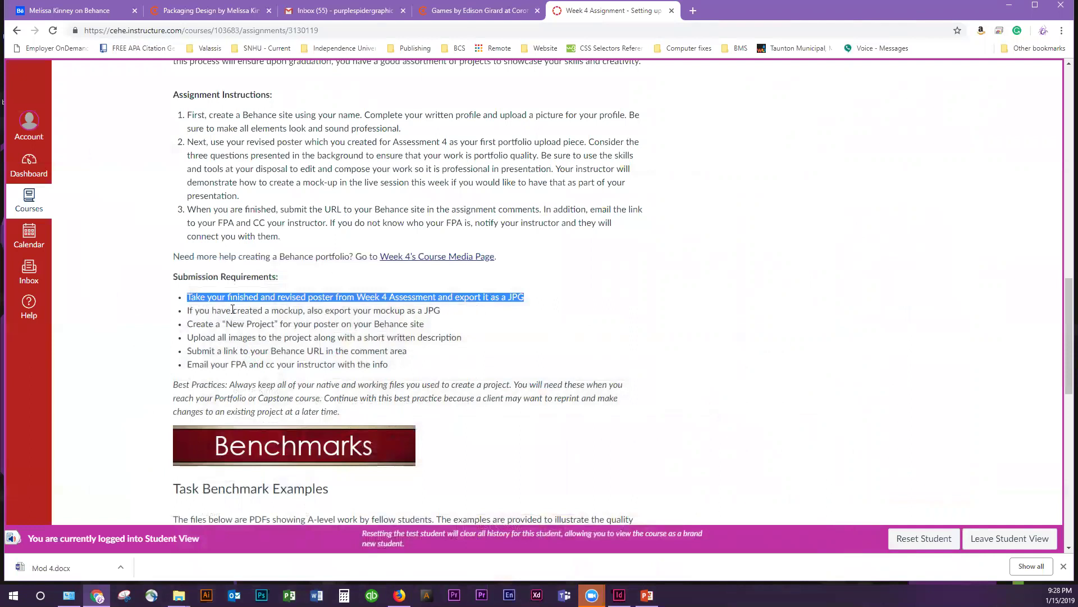
Mark requirements to export the mockup, upload images with description, submit the Behance URL, and email FPA and instructor
{"action": "mouse_move", "coordinate": [443, 311]}
{"action": "left_mouse_down"}
{"action": "mouse_move", "coordinate": [188, 310]}
{"action": "mouse_move", "coordinate": [242, 326]}
{"action": "mouse_move", "coordinate": [387, 336]}
{"action": "mouse_move", "coordinate": [427, 324]}
{"action": "left_mouse_up"}
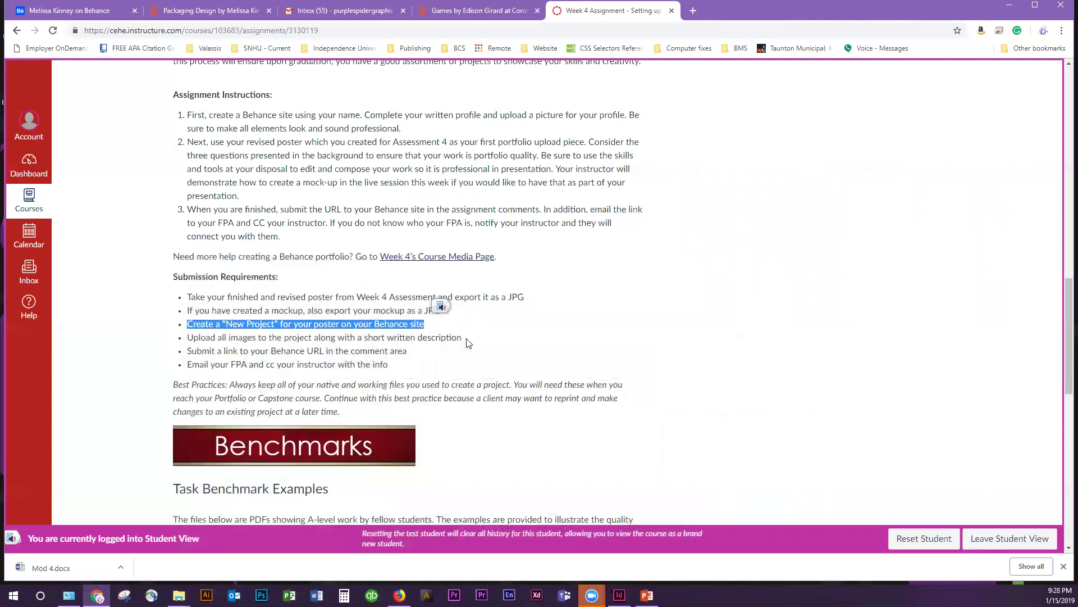
{"action": "left_click", "coordinate": [467, 342]}
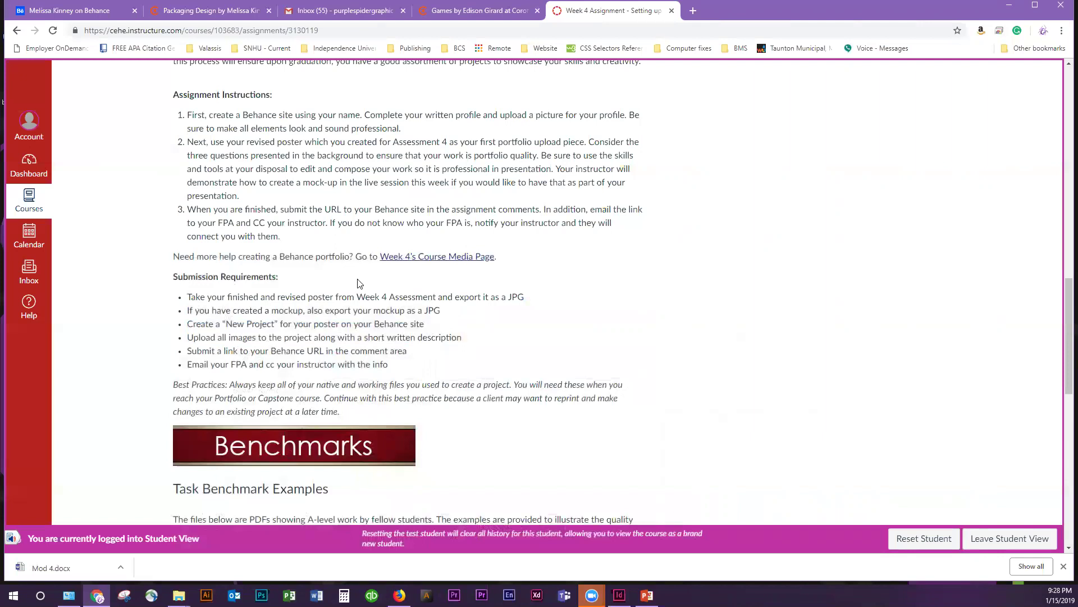
{"action": "left_click_drag", "start_coordinate": [461, 338], "coordinate": [187, 337]}
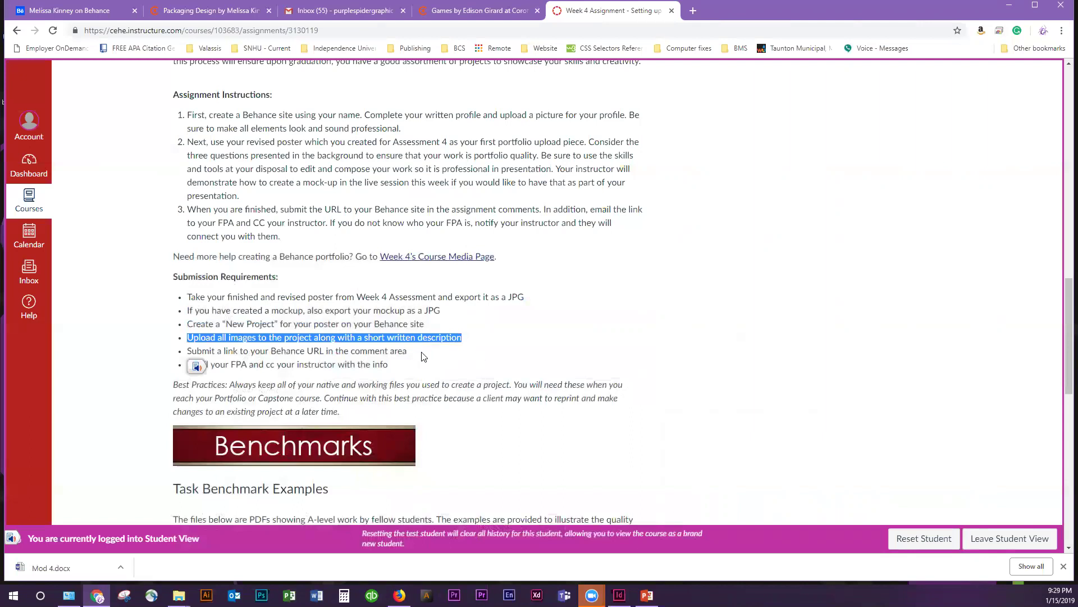
{"action": "left_click_drag", "start_coordinate": [425, 353], "coordinate": [188, 353]}
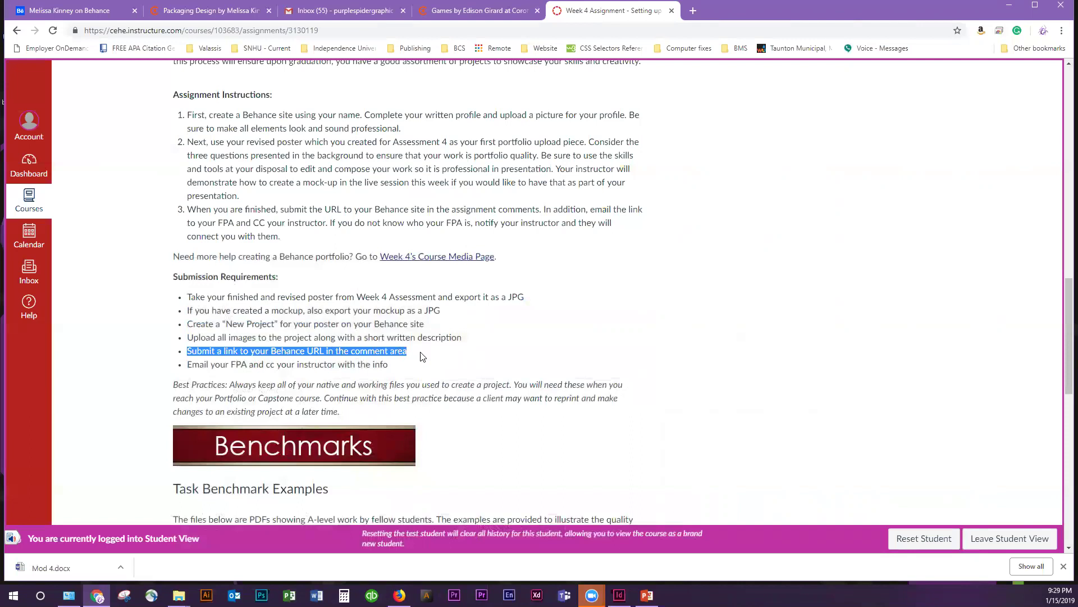
{"action": "left_click_drag", "start_coordinate": [400, 365], "coordinate": [233, 357]}
{"action": "scroll", "coordinate": [232, 355], "scroll_direction": "down", "scroll_amount": 10}
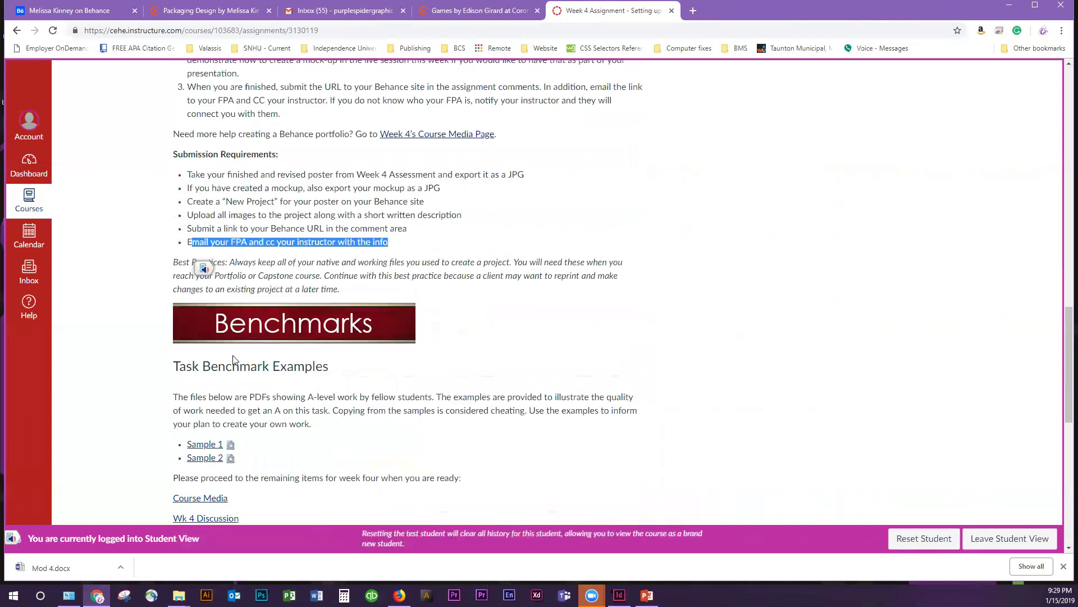
{"action": "scroll", "coordinate": [474, 402], "scroll_direction": "up", "scroll_amount": 20}
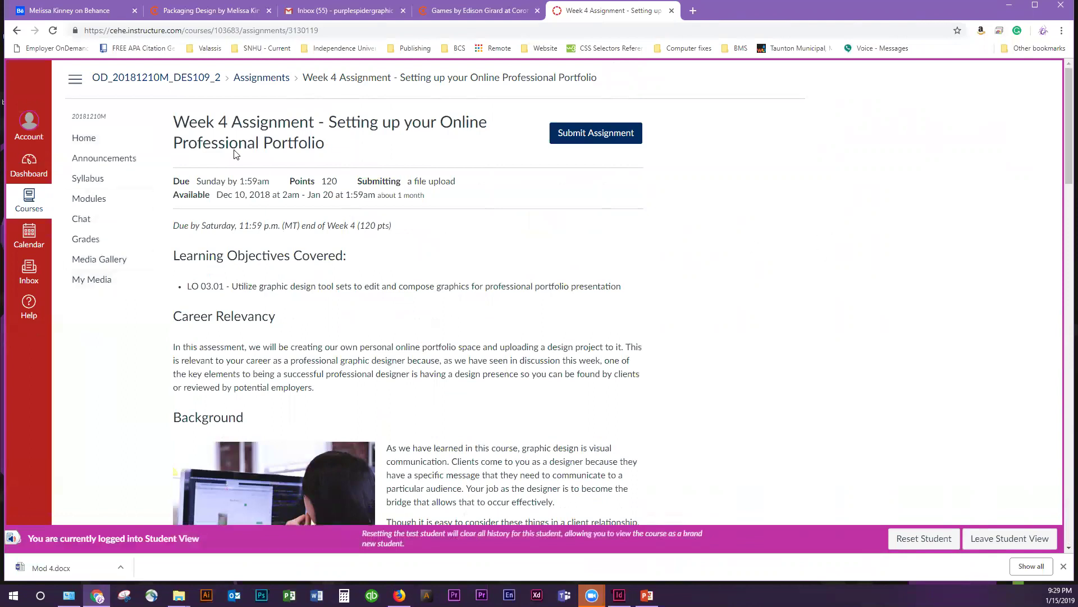
From the course home, open the Week 4 Career Integration quiz, read its instructions, and start it
{"action": "left_click", "coordinate": [104, 158]}
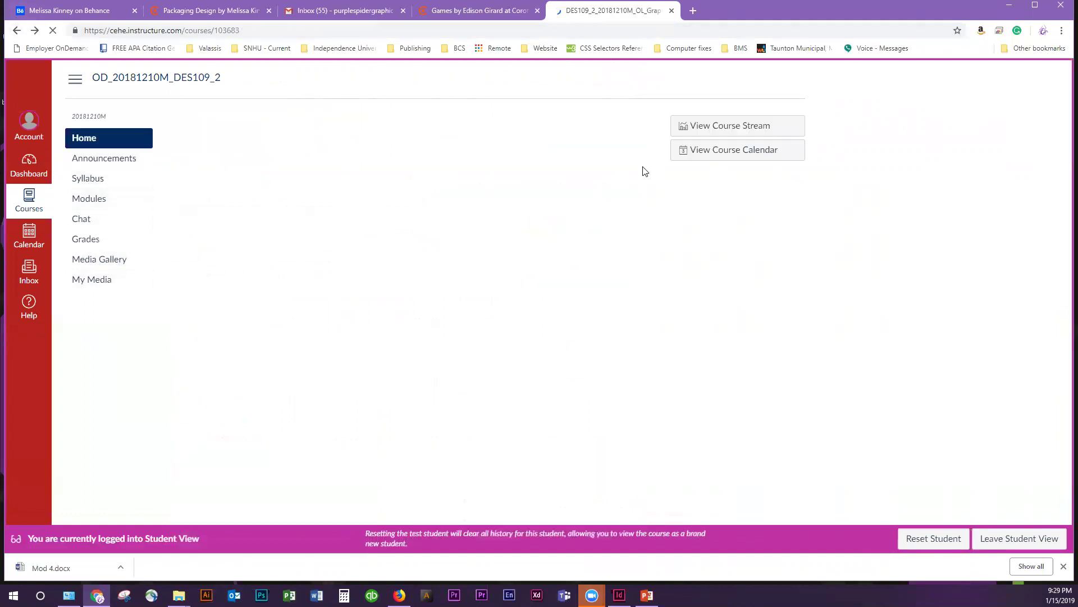
{"action": "scroll", "coordinate": [480, 166], "scroll_direction": "down", "scroll_amount": 2}
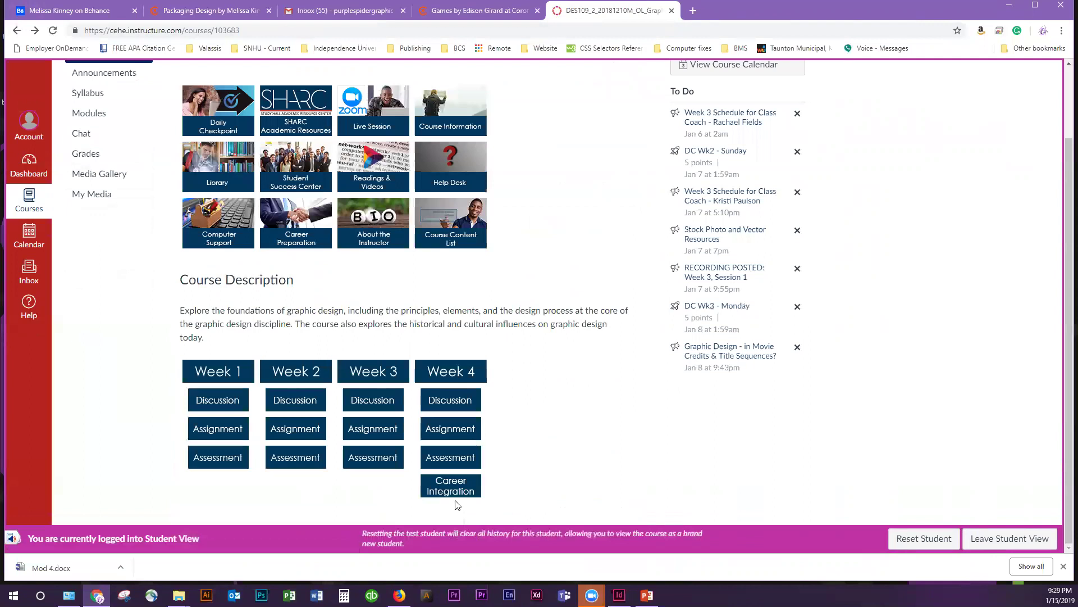
{"action": "left_click", "coordinate": [475, 492]}
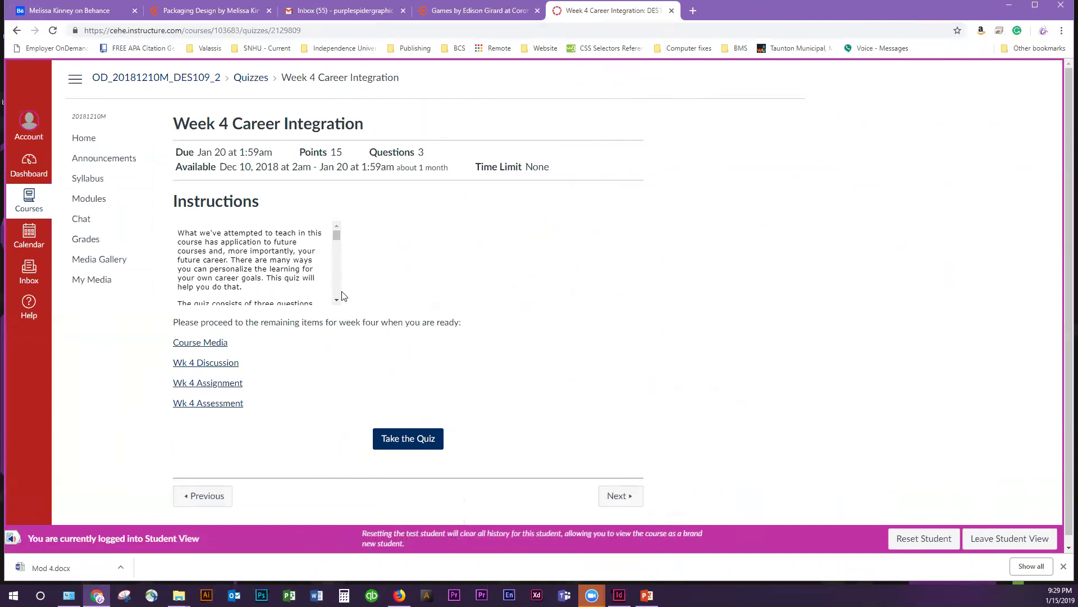
{"action": "left_click", "coordinate": [339, 253]}
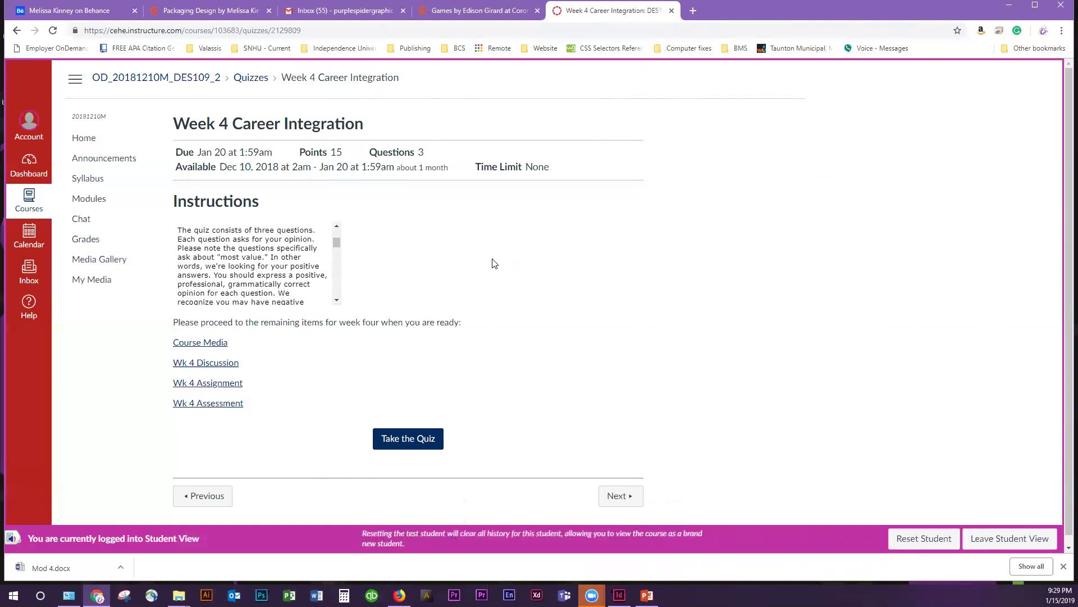
{"action": "left_click", "coordinate": [336, 226]}
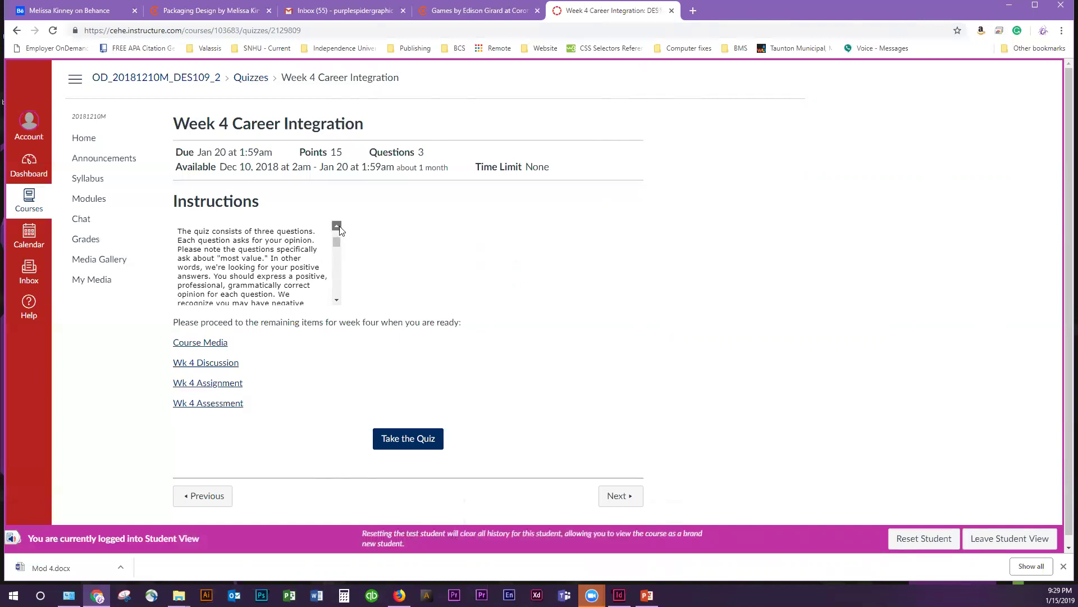
{"action": "left_click", "coordinate": [335, 224]}
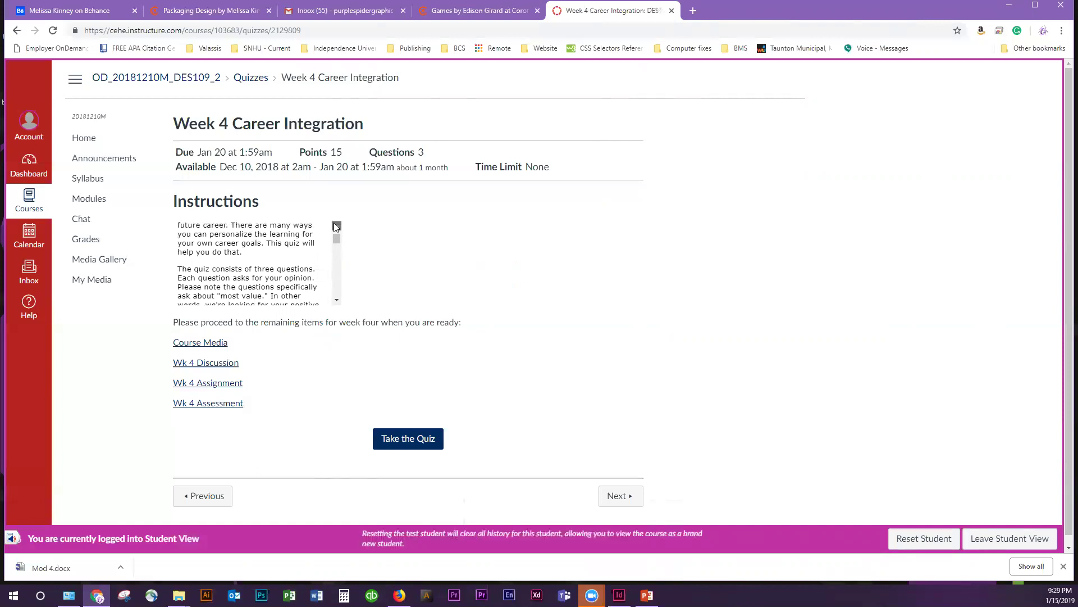
{"action": "left_click", "coordinate": [409, 439]}
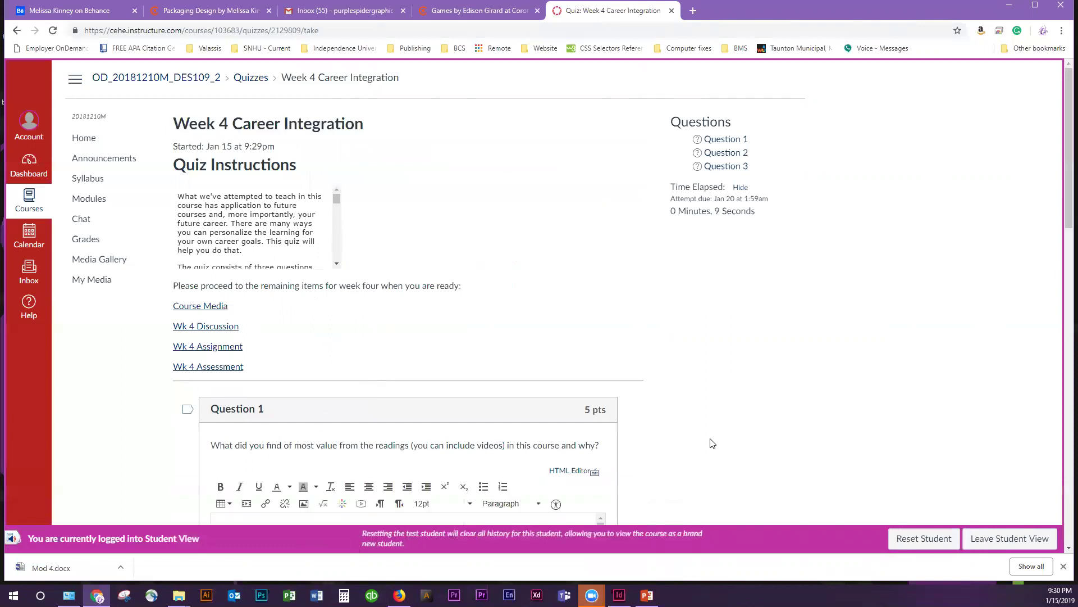
Scroll to Question 1 about the most valuable readings, click its answer box, then switch to Coroflot Games
{"action": "scroll", "coordinate": [605, 441], "scroll_direction": "down", "scroll_amount": 1}
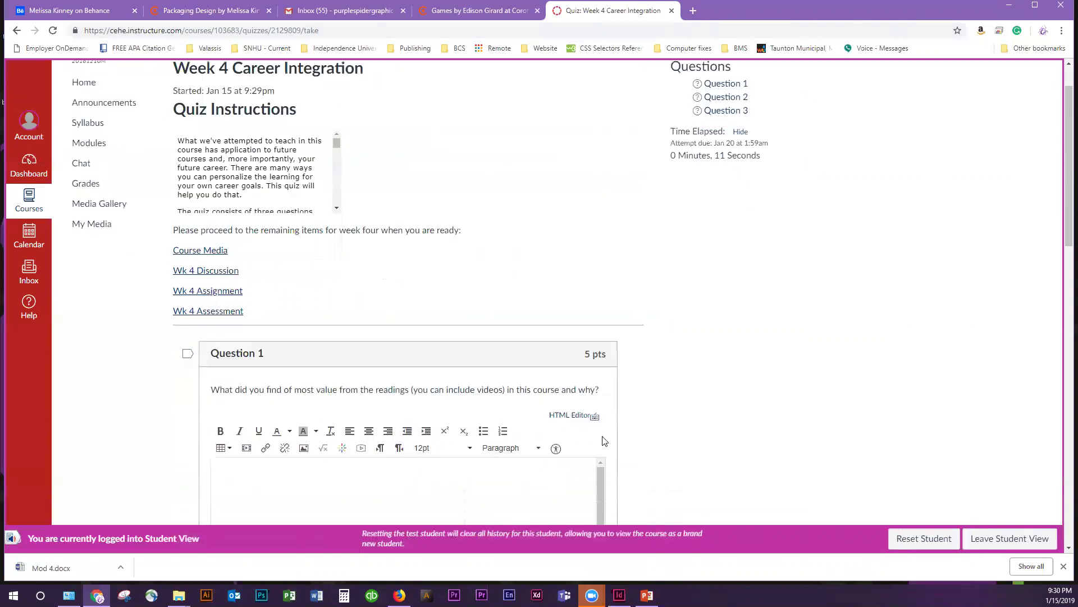
{"action": "scroll", "coordinate": [604, 441], "scroll_direction": "down", "scroll_amount": 1}
{"action": "left_click", "coordinate": [400, 483]}
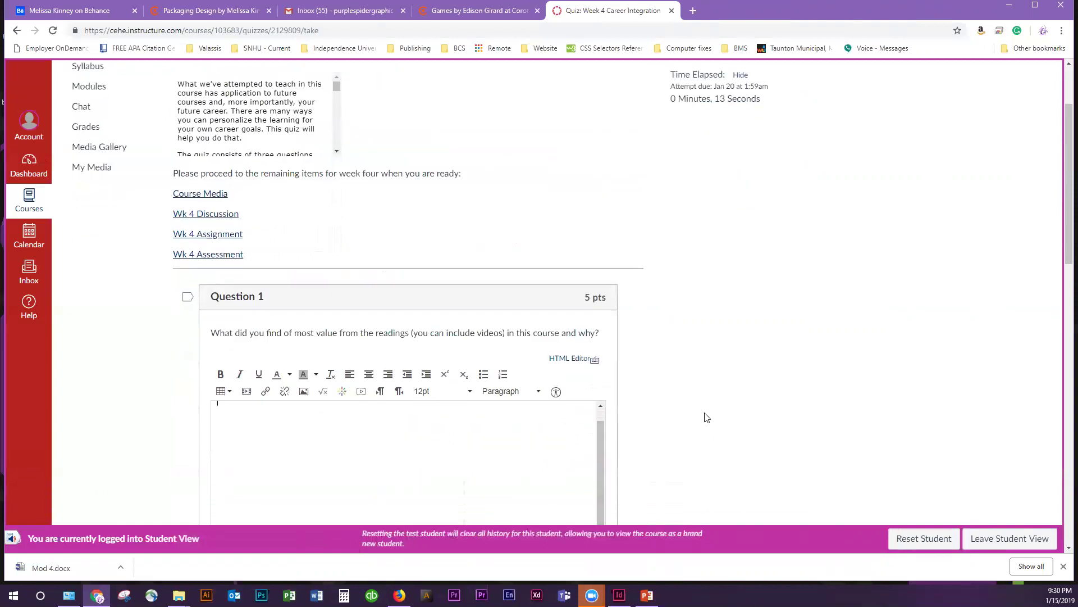
{"action": "scroll", "coordinate": [728, 380], "scroll_direction": "down", "scroll_amount": 1}
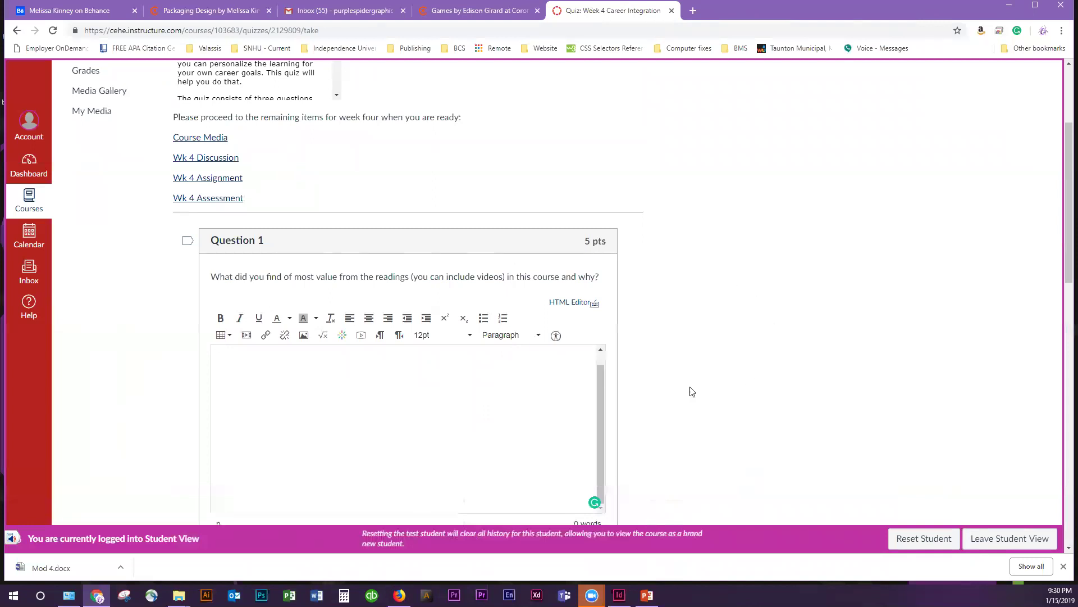
{"action": "scroll", "coordinate": [561, 428], "scroll_direction": "up", "scroll_amount": 1}
{"action": "scroll", "coordinate": [683, 160], "scroll_direction": "up", "scroll_amount": 3}
{"action": "left_click", "coordinate": [469, 10]}
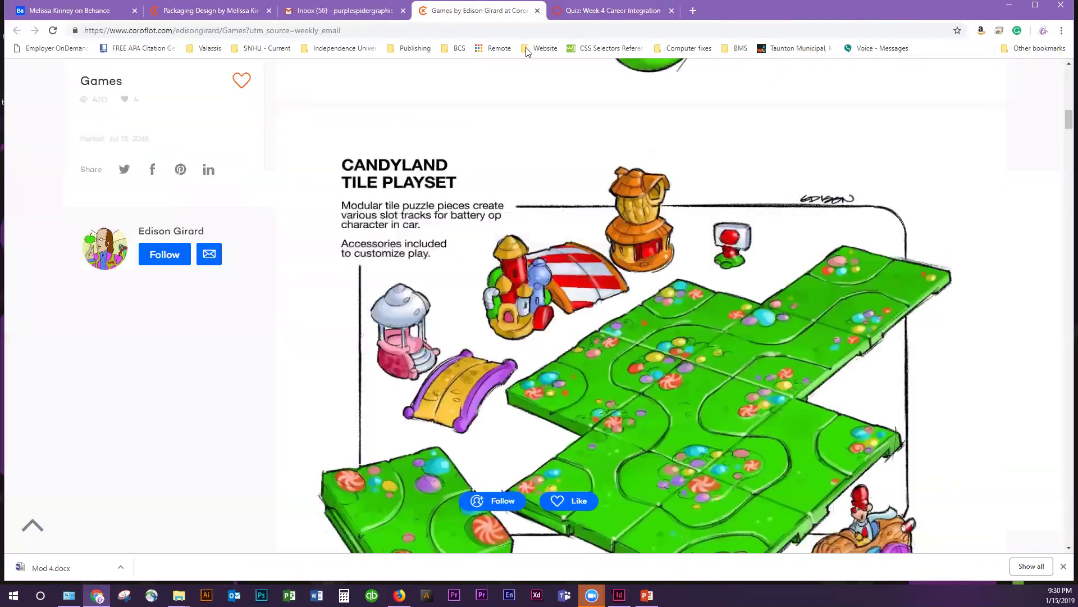
Close the Coroflot Games tab, view Packaging Design, and minimize Chrome and the Zoom recordings folder
{"action": "left_click", "coordinate": [538, 11]}
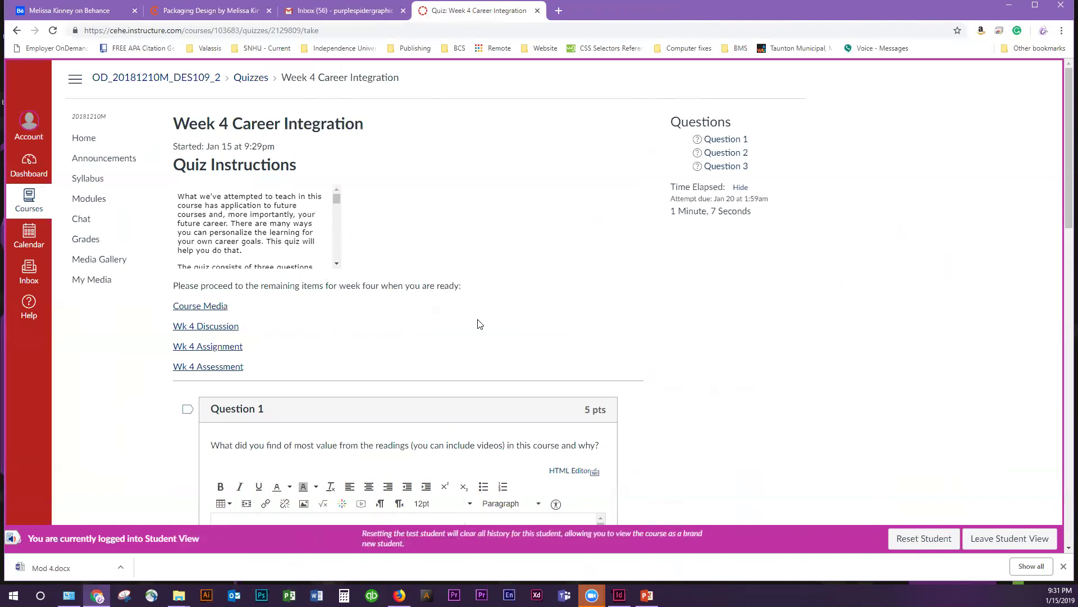
{"action": "left_click", "coordinate": [210, 12]}
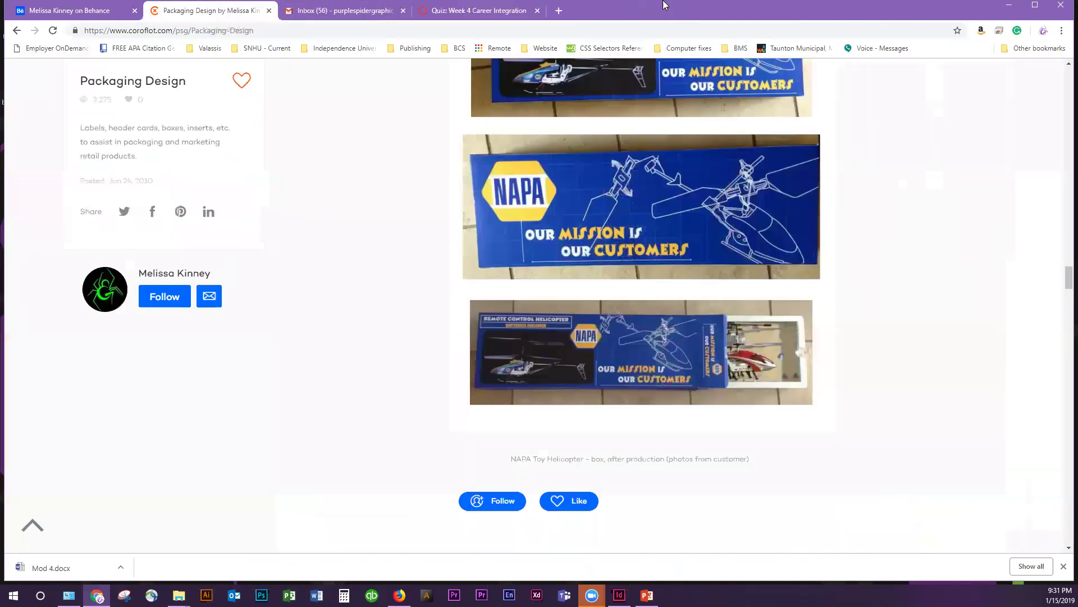
{"action": "left_click", "coordinate": [1008, 5]}
{"action": "left_click", "coordinate": [894, 185]}
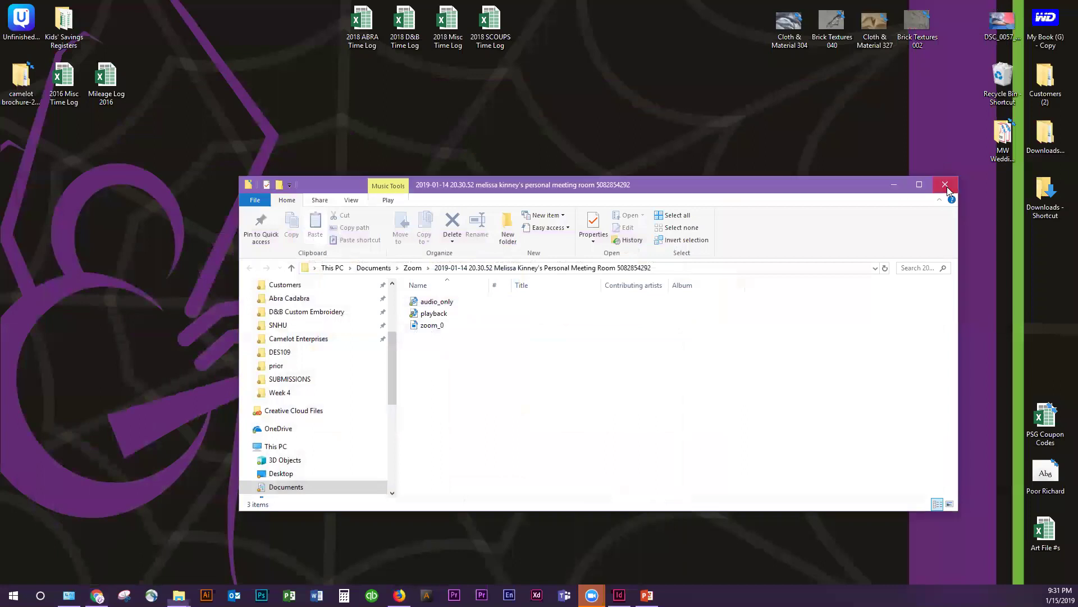
Return to the DES109_Wk4_SHOW slide show, reveal slide 25's 'Green!' answer and photo, and close it
{"action": "key", "text": "alt+Tab"}
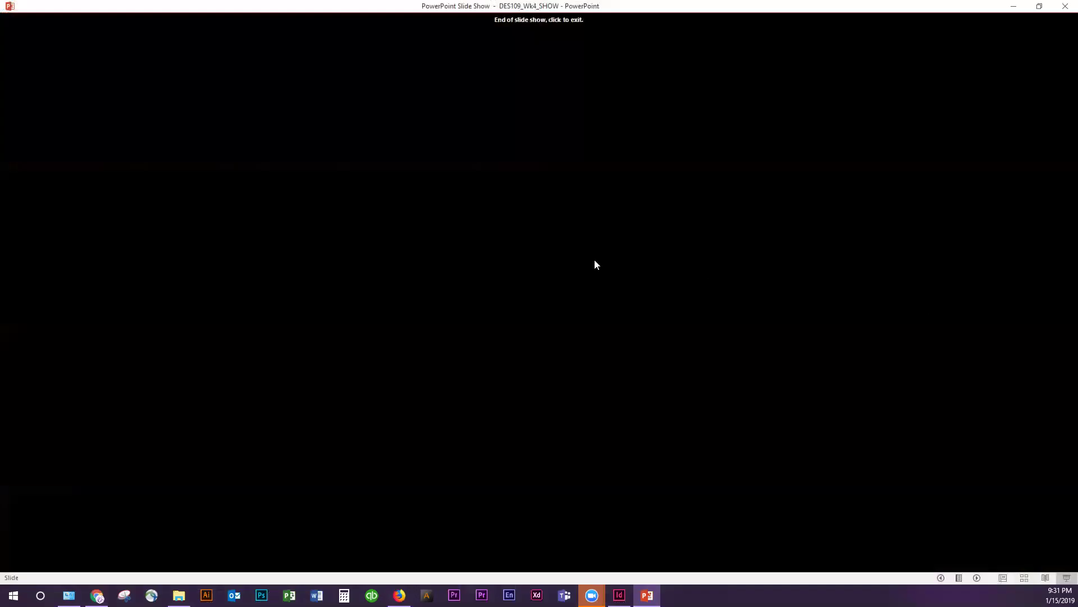
{"action": "key", "text": "Left"}
{"action": "key", "text": "Left"}
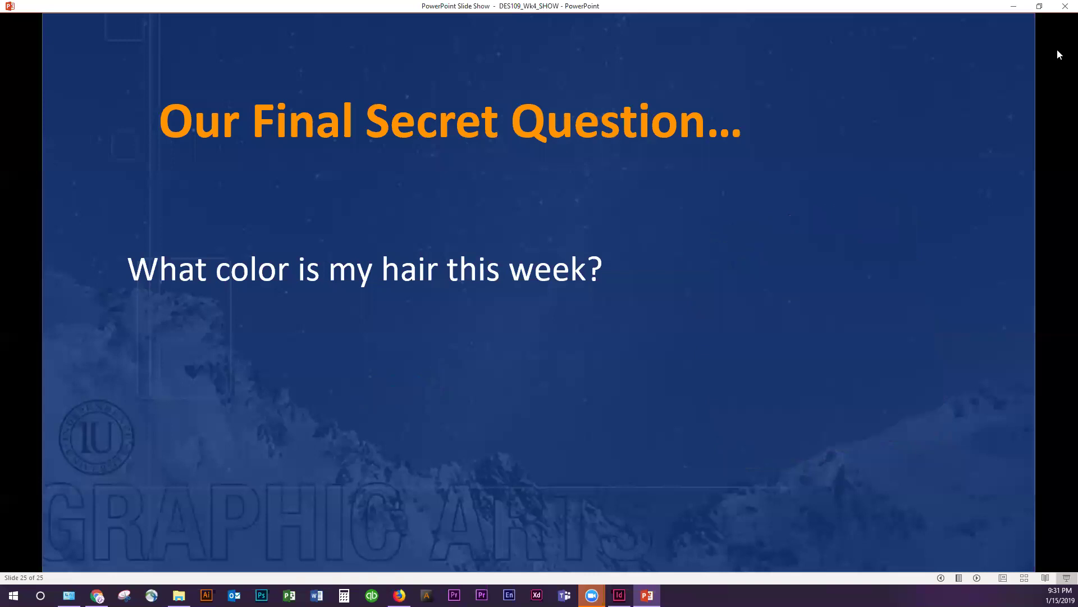
{"action": "key", "text": "Right"}
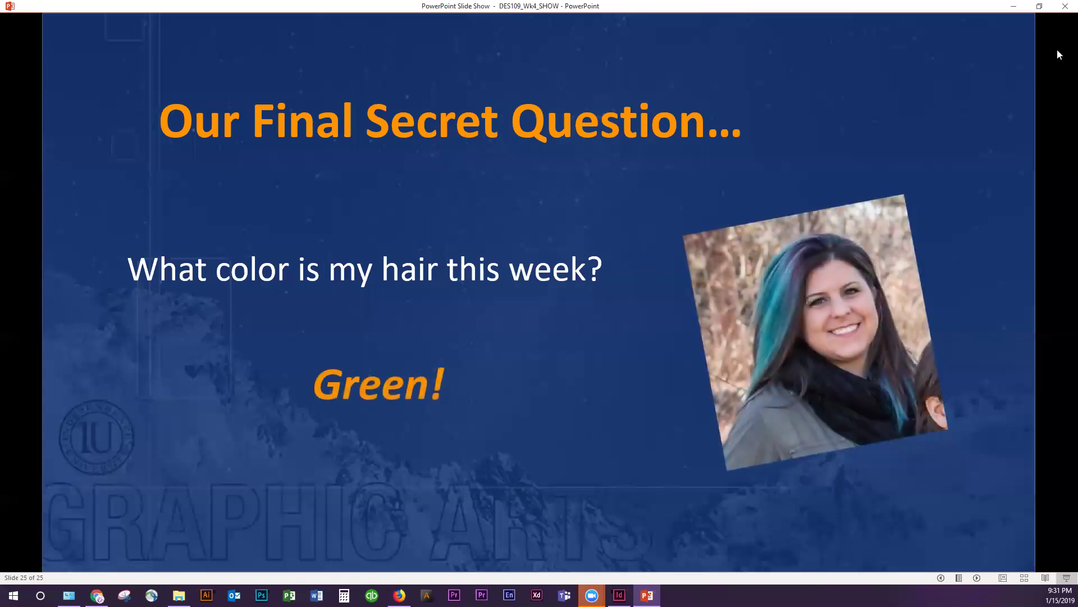
{"action": "left_click", "coordinate": [1065, 7]}
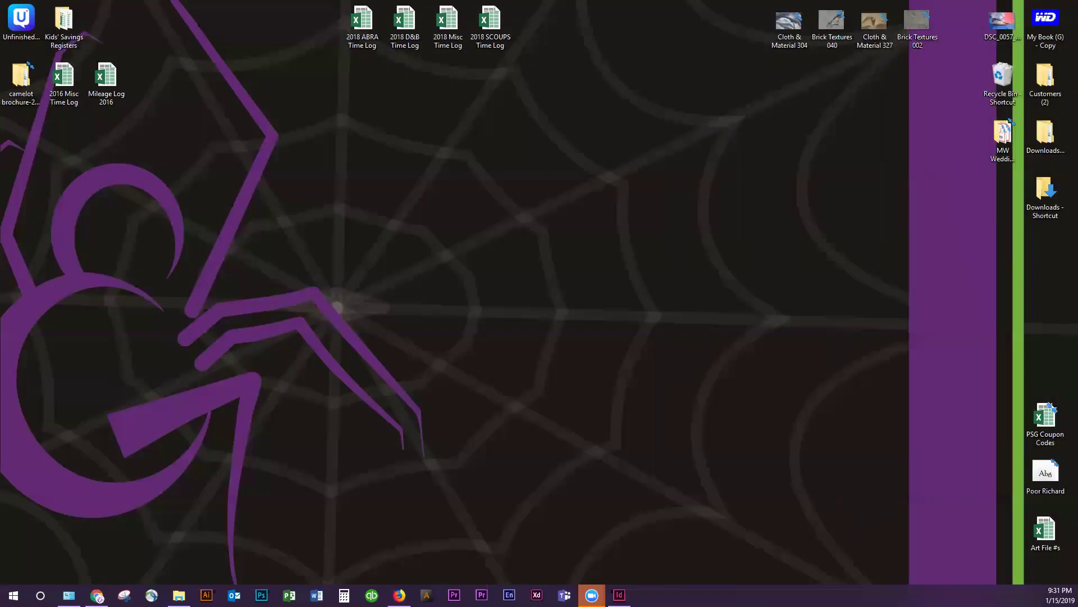